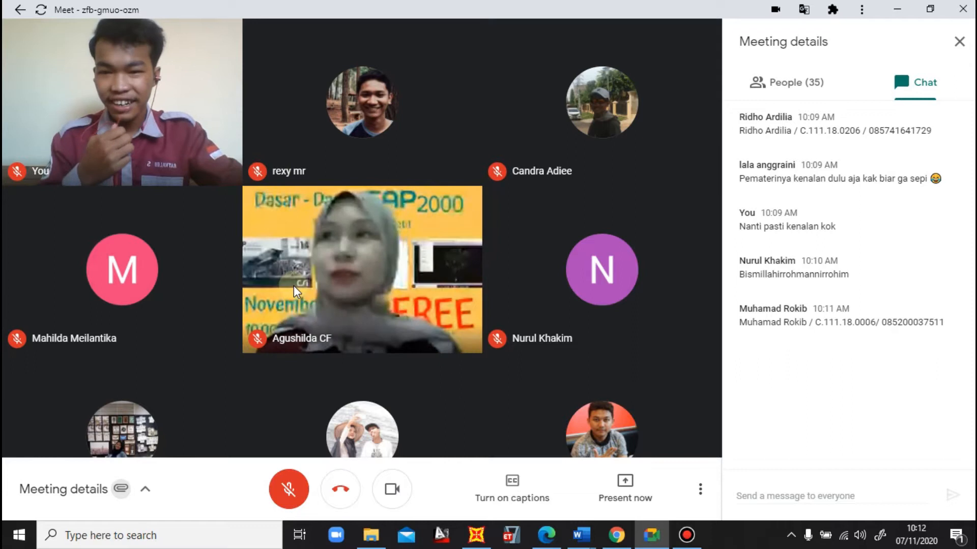
Unmute the microphone and start presenting the entire screen in the meeting
click(290, 492)
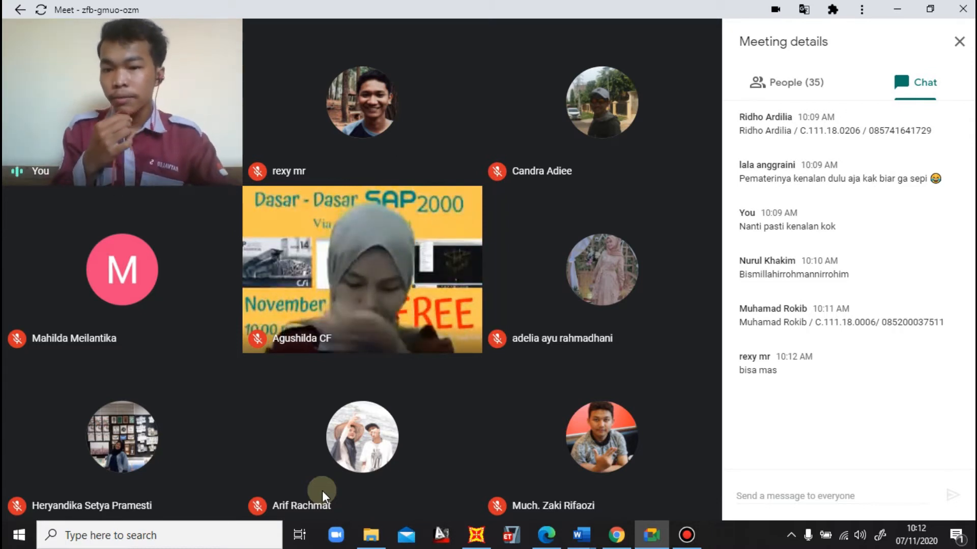
mouse_move(369, 420)
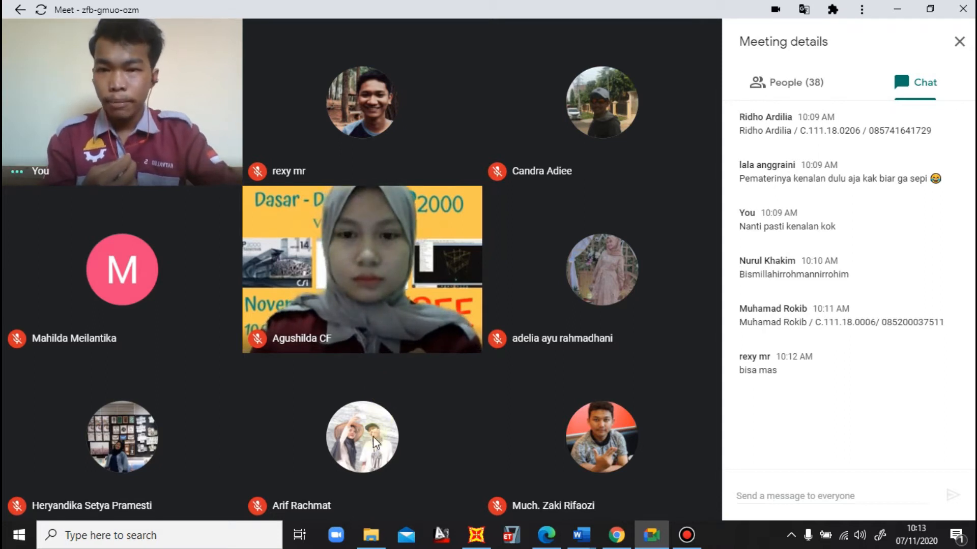
mouse_move(364, 492)
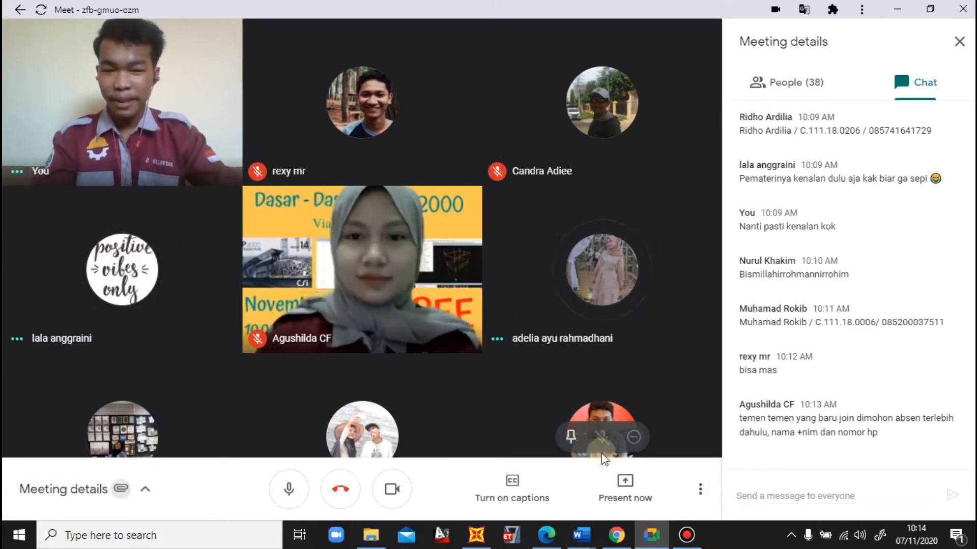
click(626, 489)
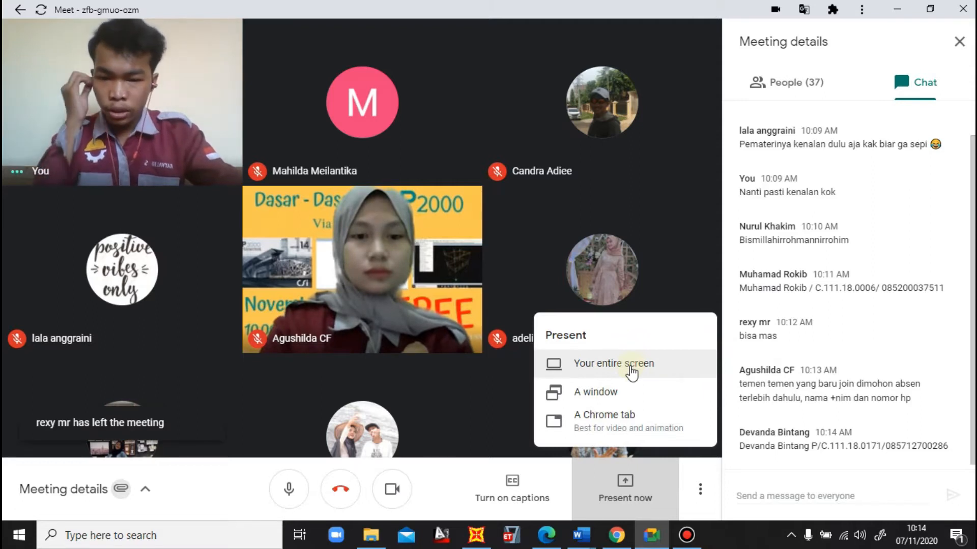
click(618, 364)
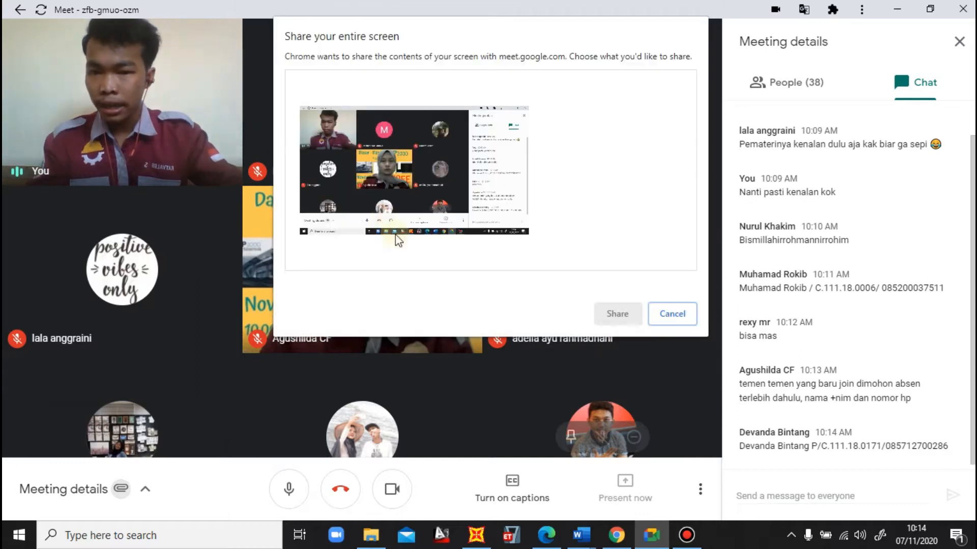
click(610, 308)
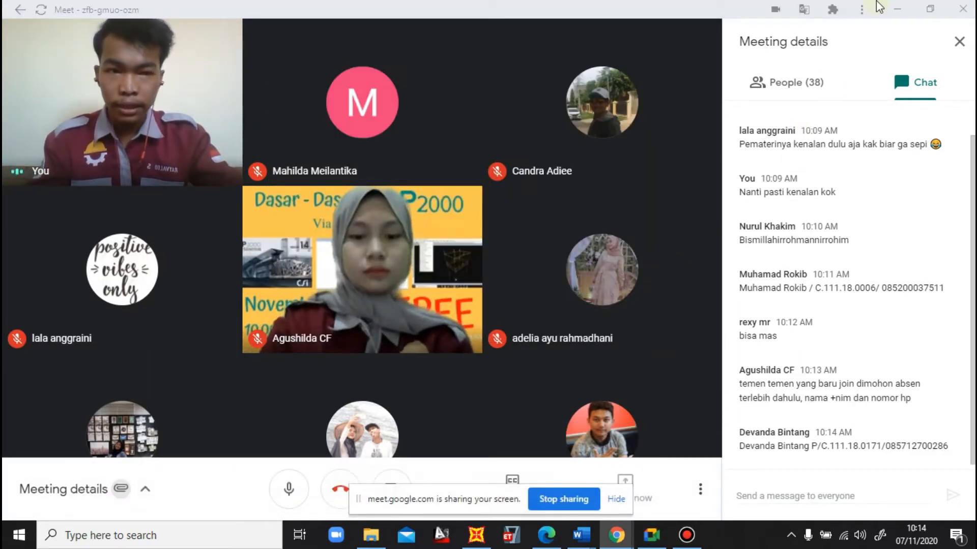
Minimize the meeting, switch to SAP2000, and enlarge the program window and its model view to fill the screen
click(896, 9)
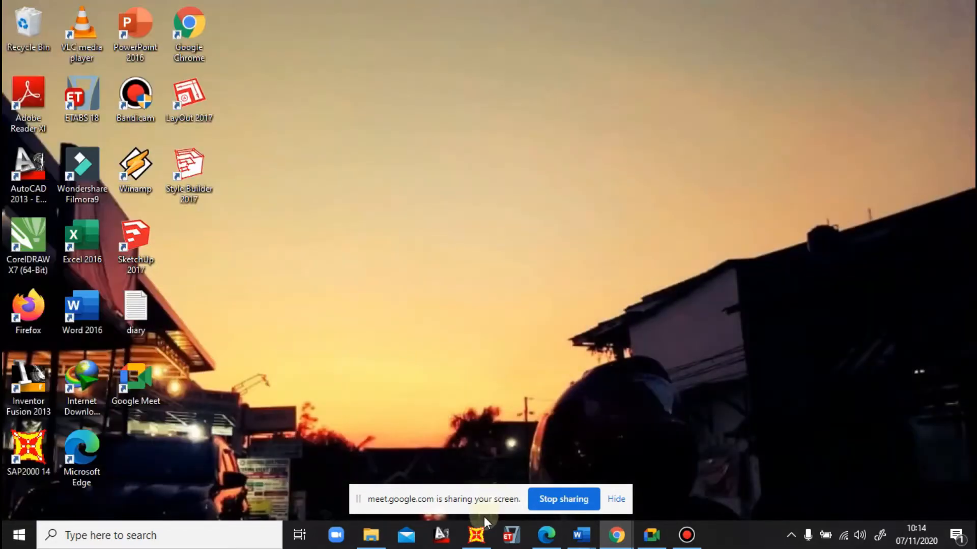
click(476, 535)
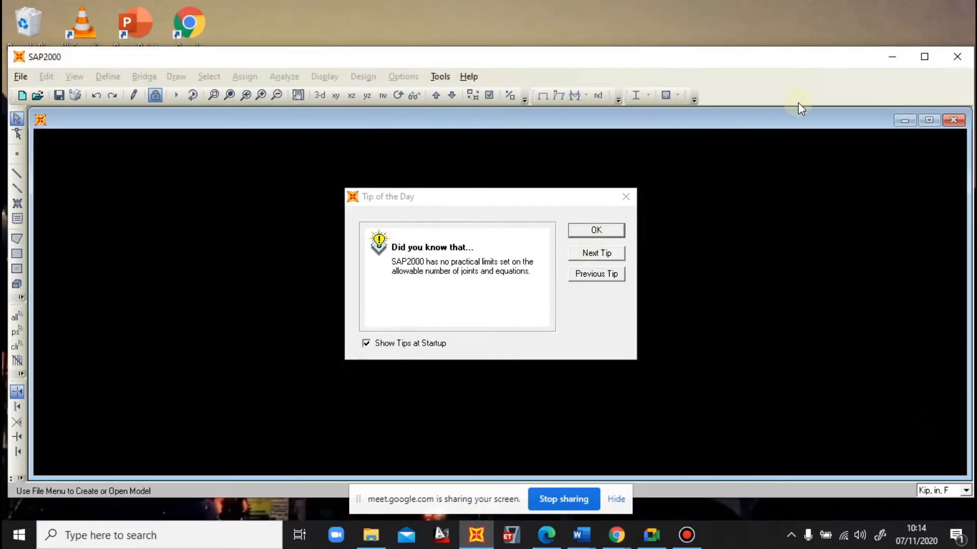
click(925, 56)
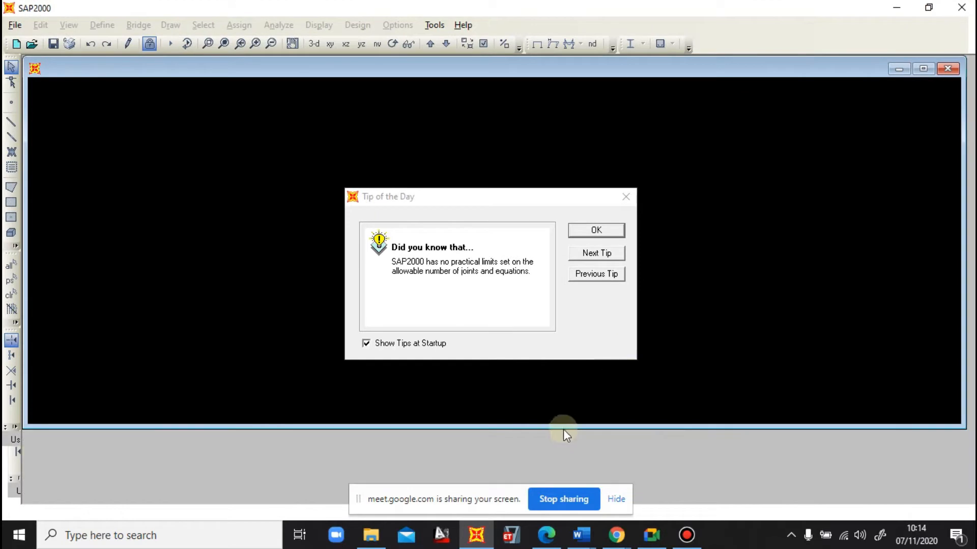
drag(563, 426, 564, 505)
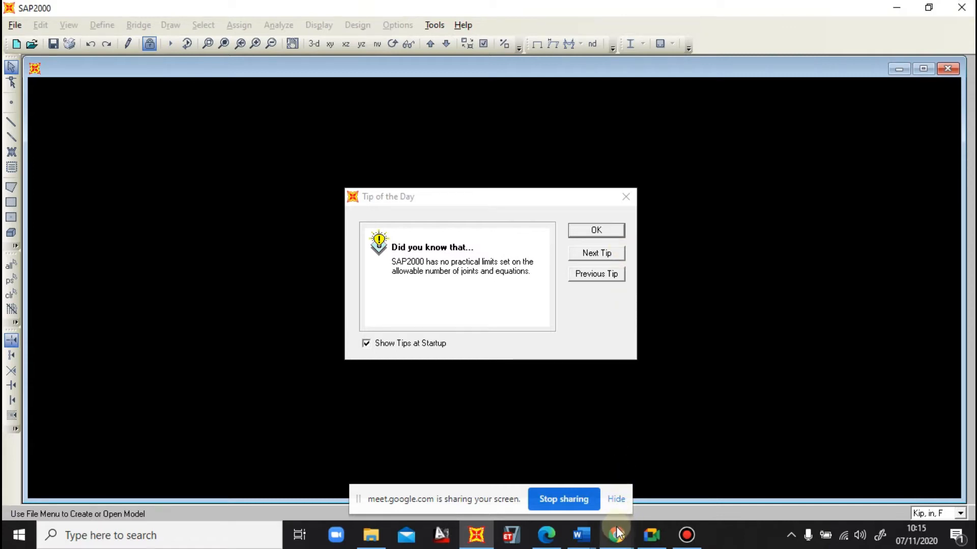
Review the seven workflow steps in the Word document "Tutorial menggunakan SAP 2000 dengan MUDAH"
mouse_move(582, 537)
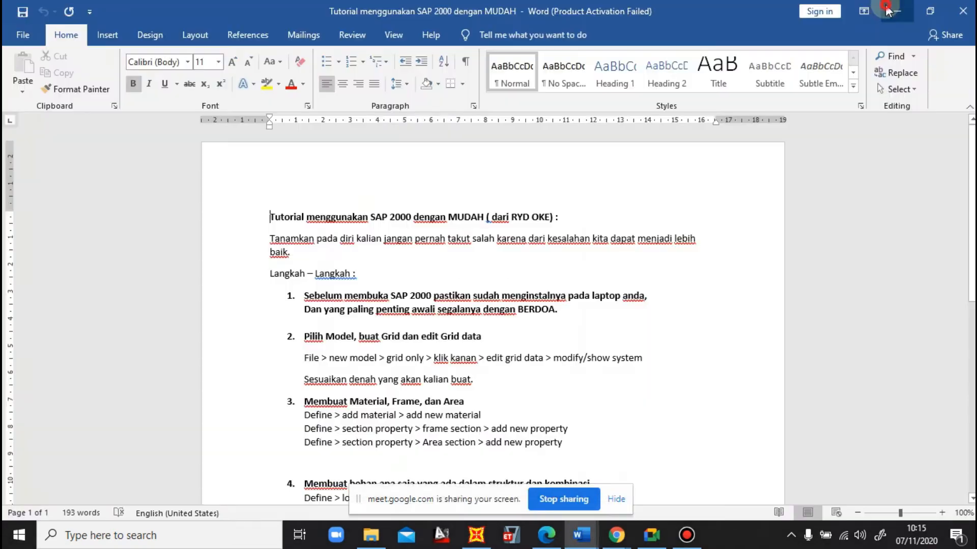
click(888, 7)
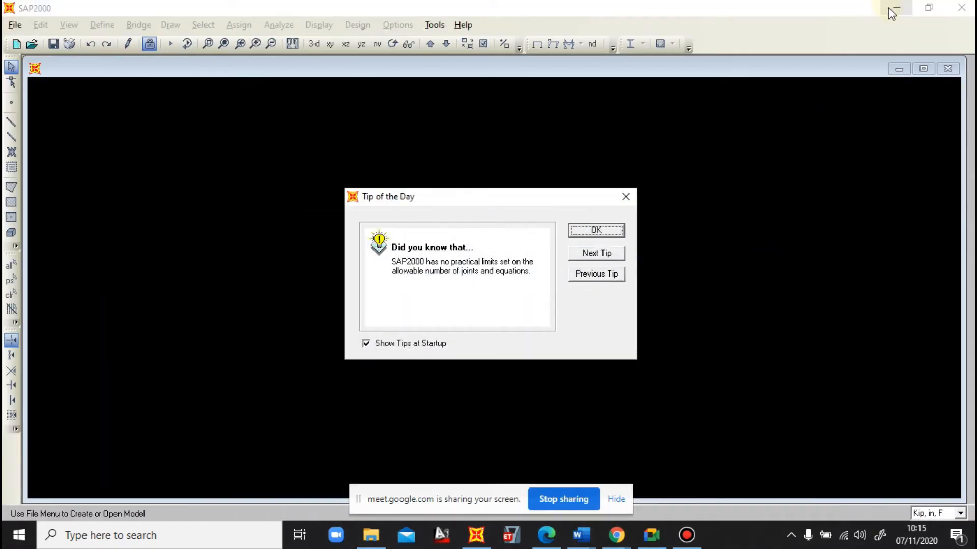
mouse_move(581, 536)
click(618, 460)
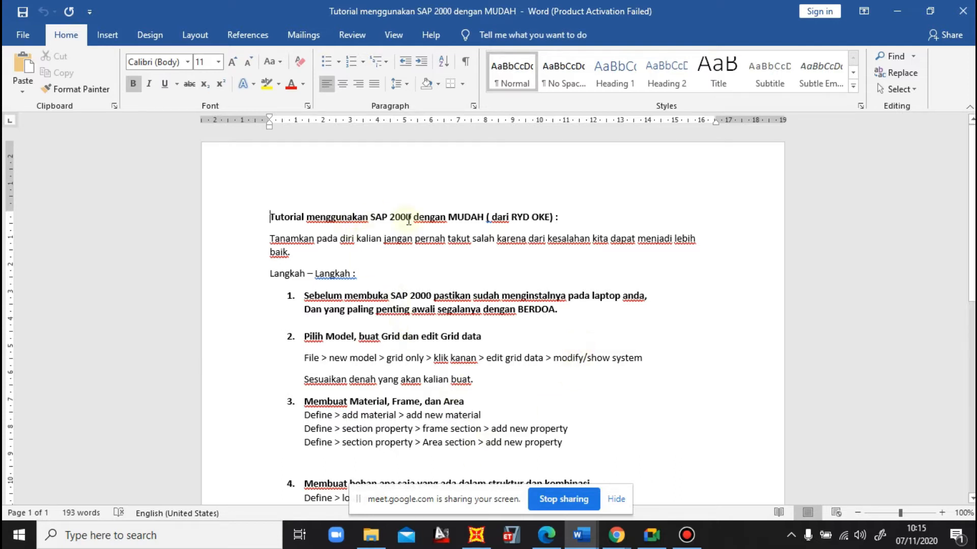
scroll(454, 225, down, 1)
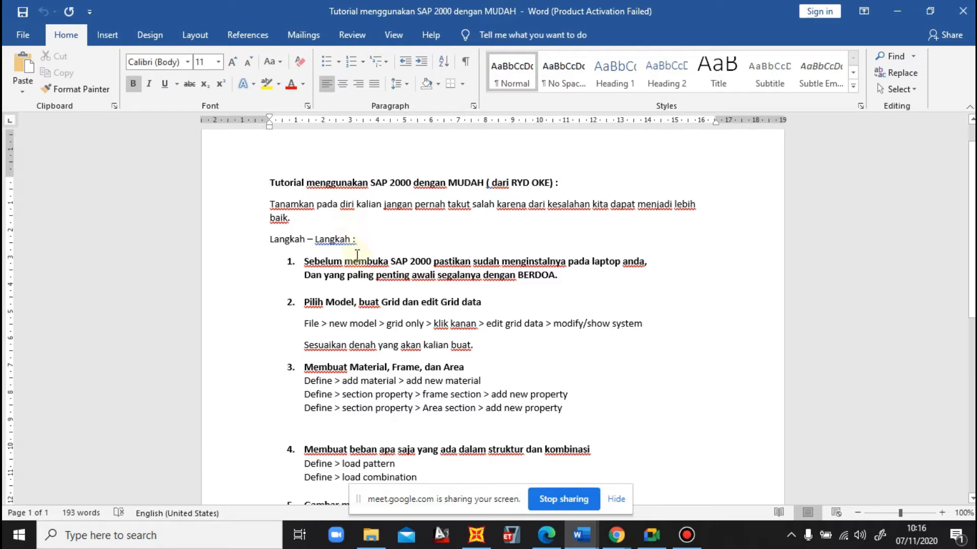
scroll(327, 245, down, 1)
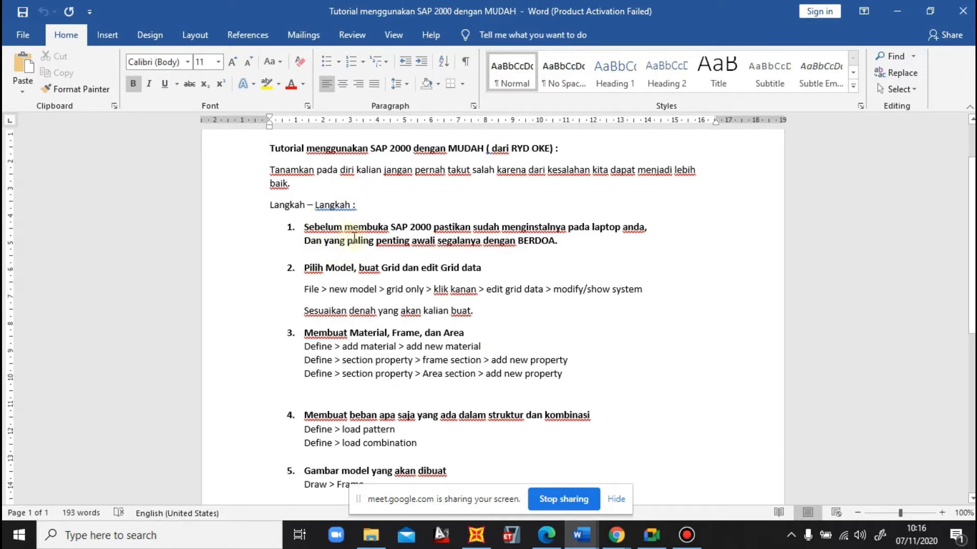
scroll(353, 236, down, 6)
scroll(355, 241, down, 2)
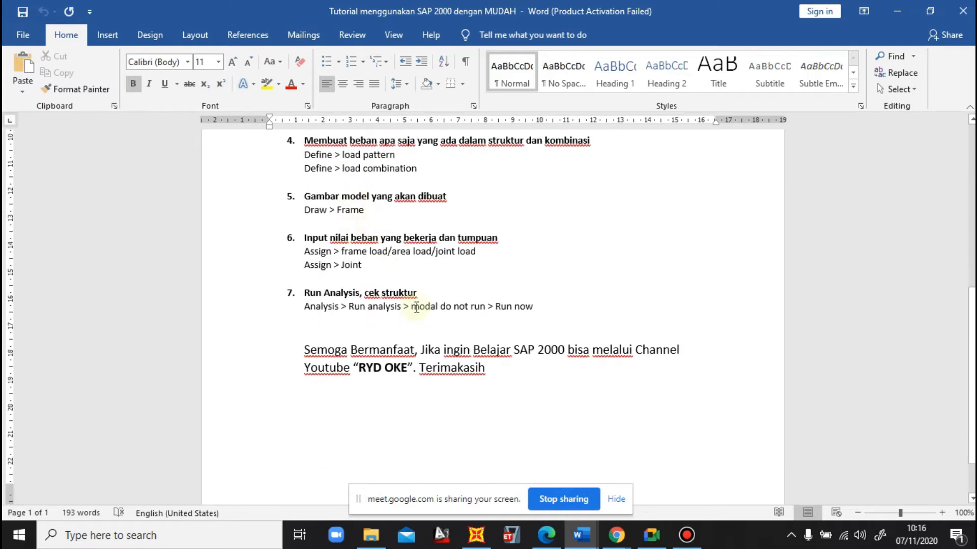
scroll(411, 305, up, 4)
click(906, 11)
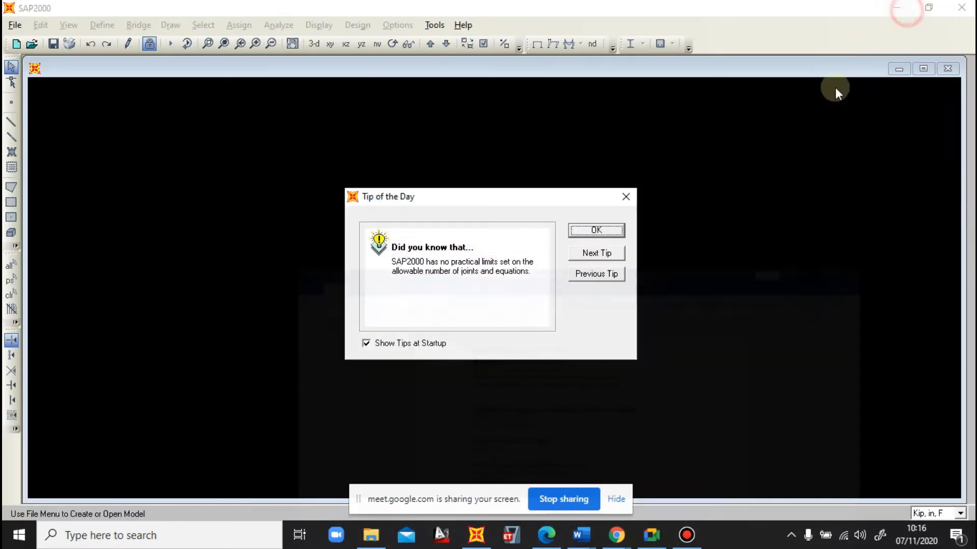
Switch to the Word document "BELAJAR BERSAMA SAP 2000" and examine the frame drawing's dimensions and its beam and column labels
click(593, 530)
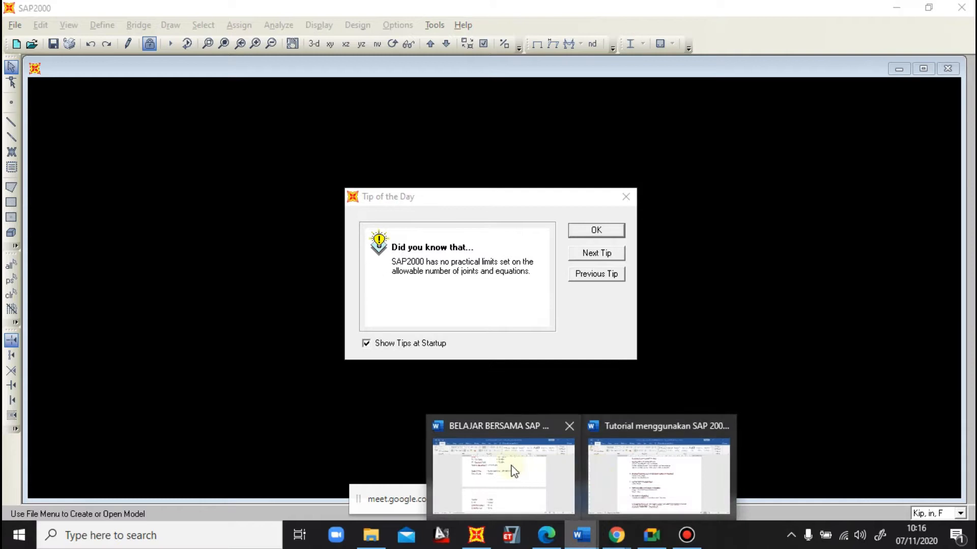
click(499, 464)
scroll(554, 369, up, 15)
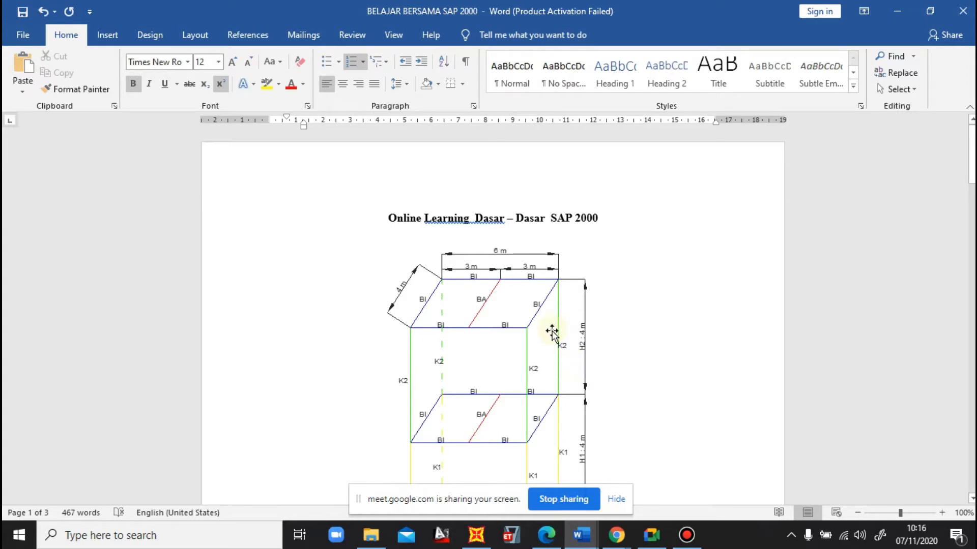
scroll(554, 327, down, 4)
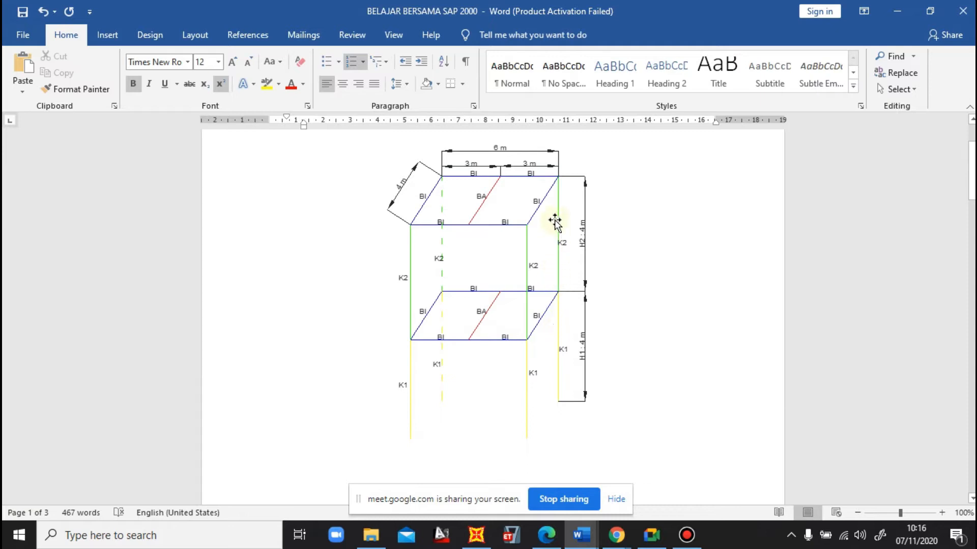
click(911, 513)
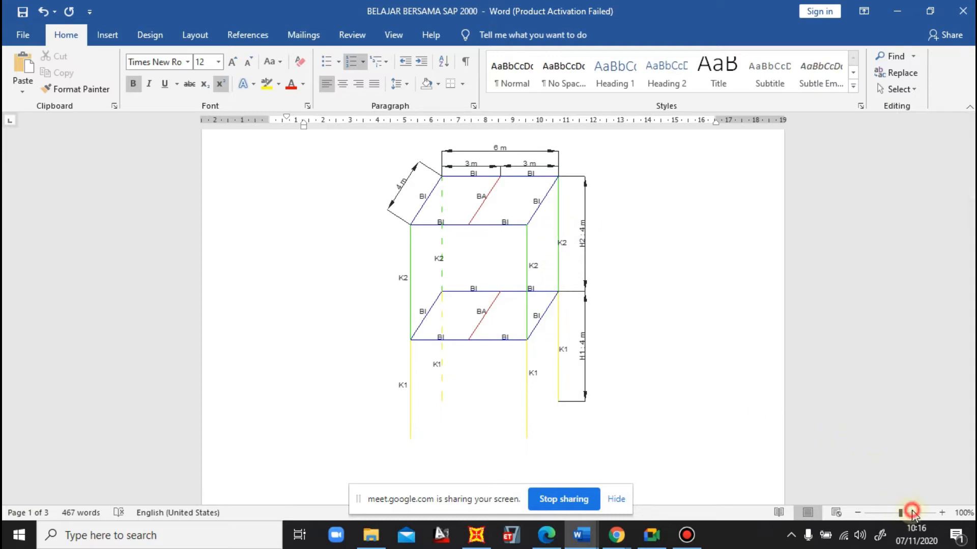
scroll(834, 422, up, 3)
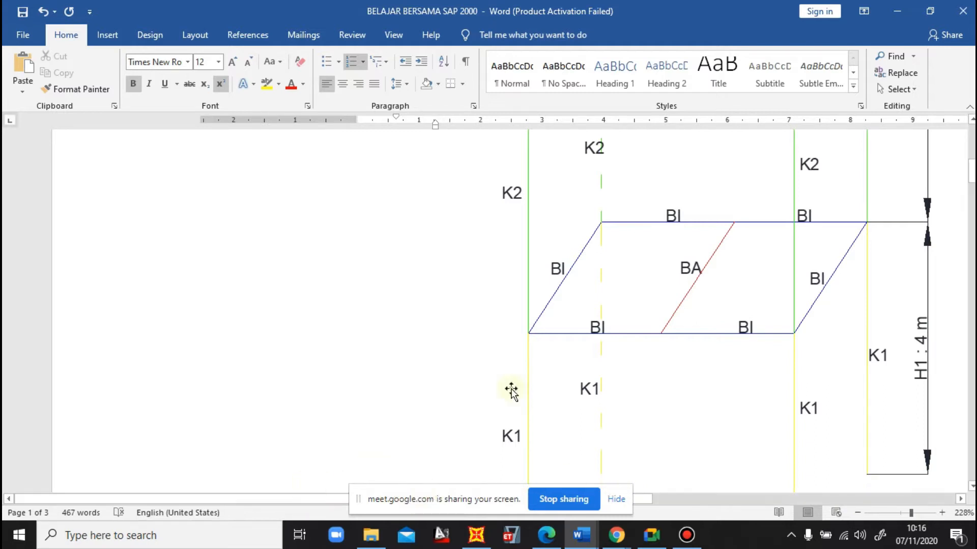
scroll(877, 432, down, 3)
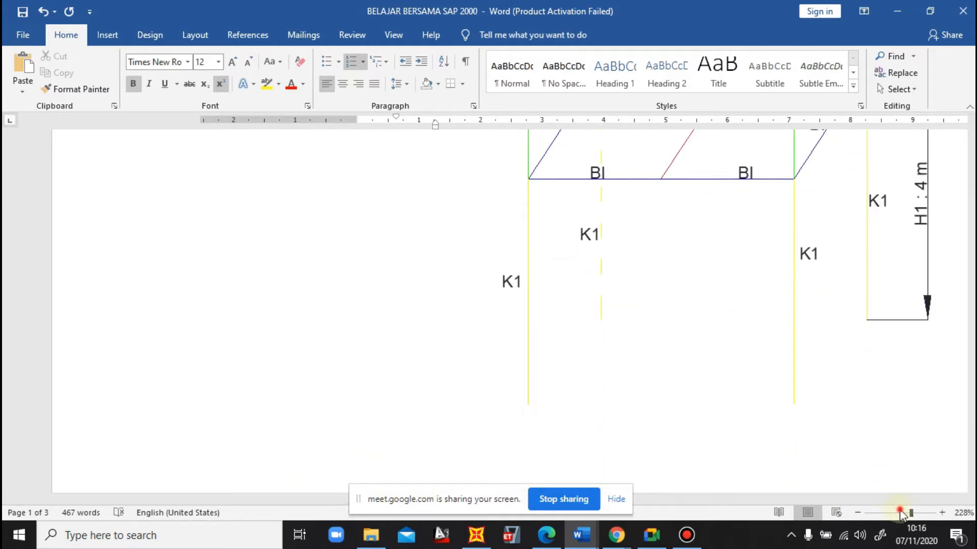
click(900, 513)
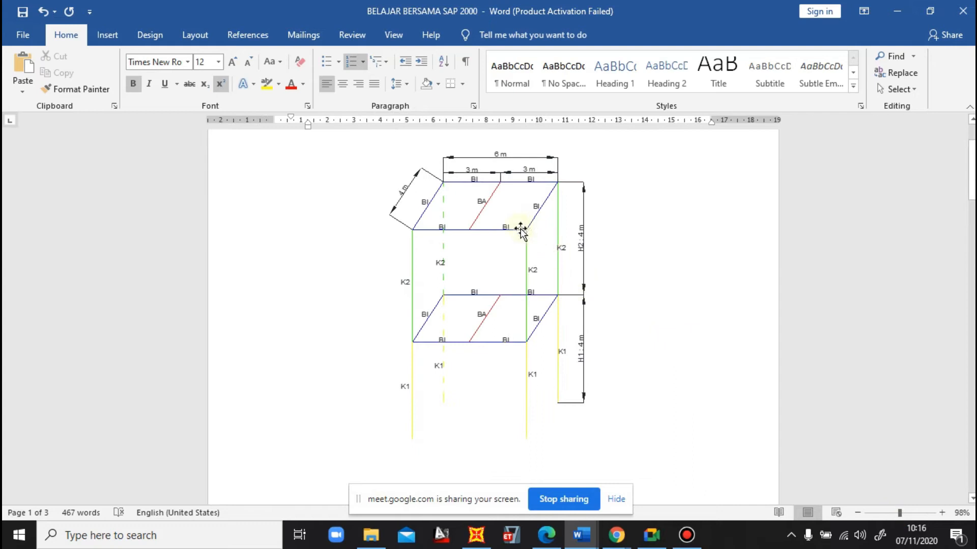
Move the screen-sharing notice aside and read the design data on materials, room function, plan dimensions and slab thicknesses
drag(465, 501, 134, 484)
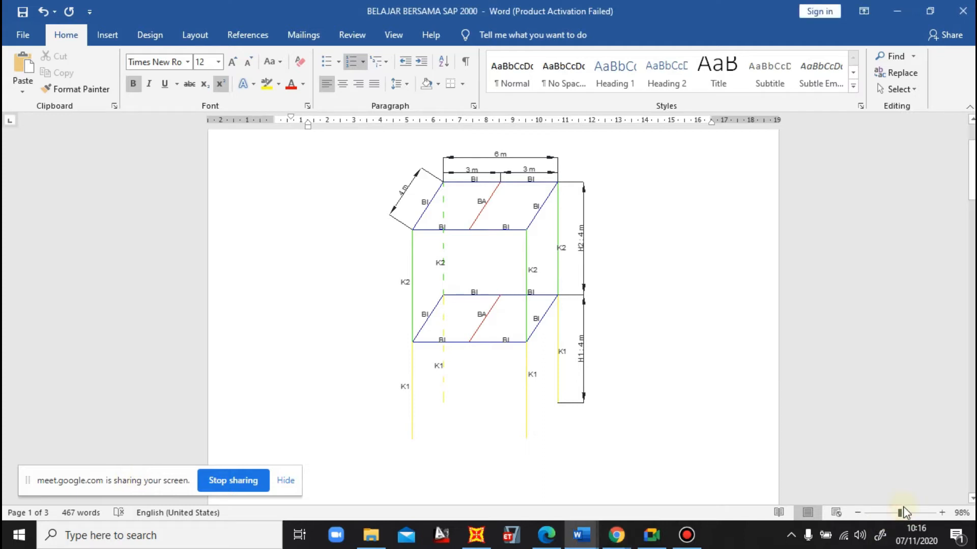
scroll(602, 320, down, 2)
scroll(601, 323, down, 3)
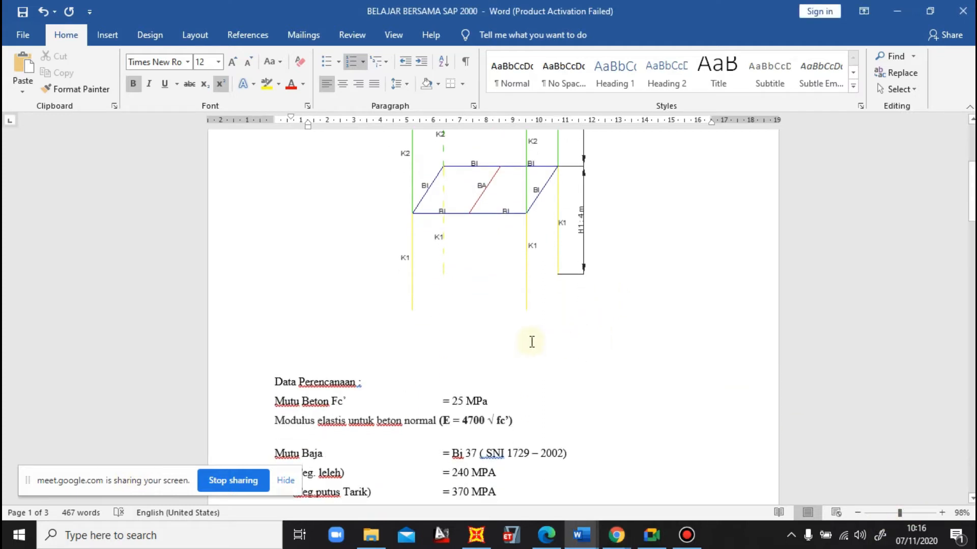
scroll(525, 342, down, 1)
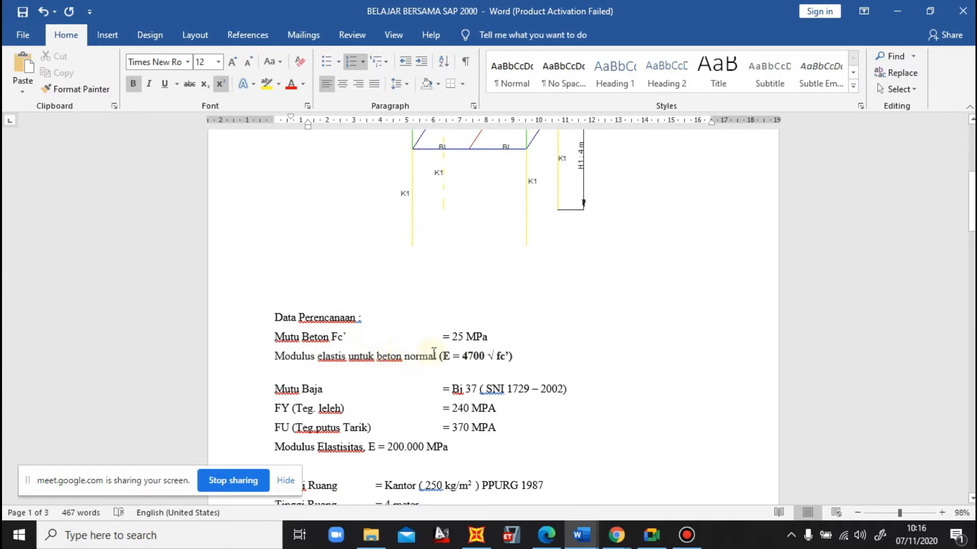
scroll(446, 343, down, 1)
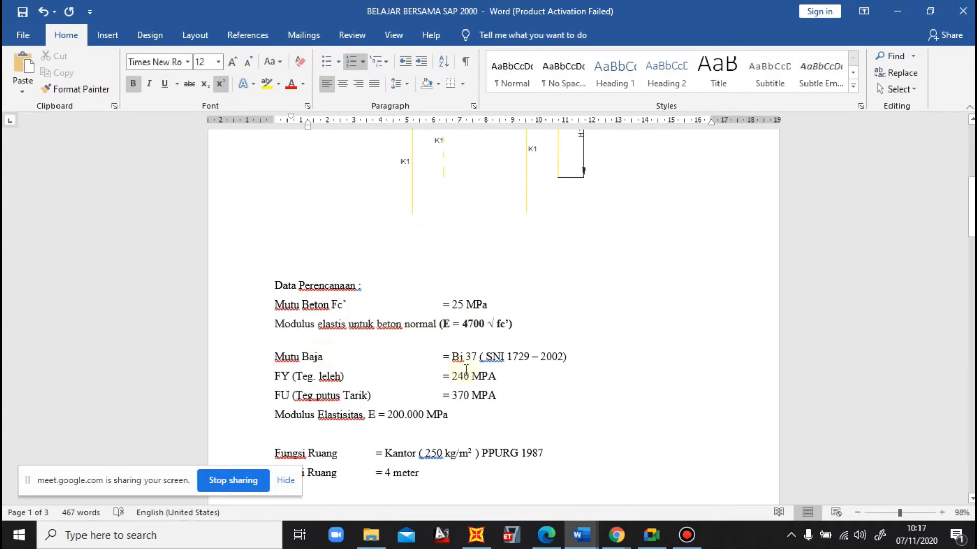
scroll(474, 357, down, 3)
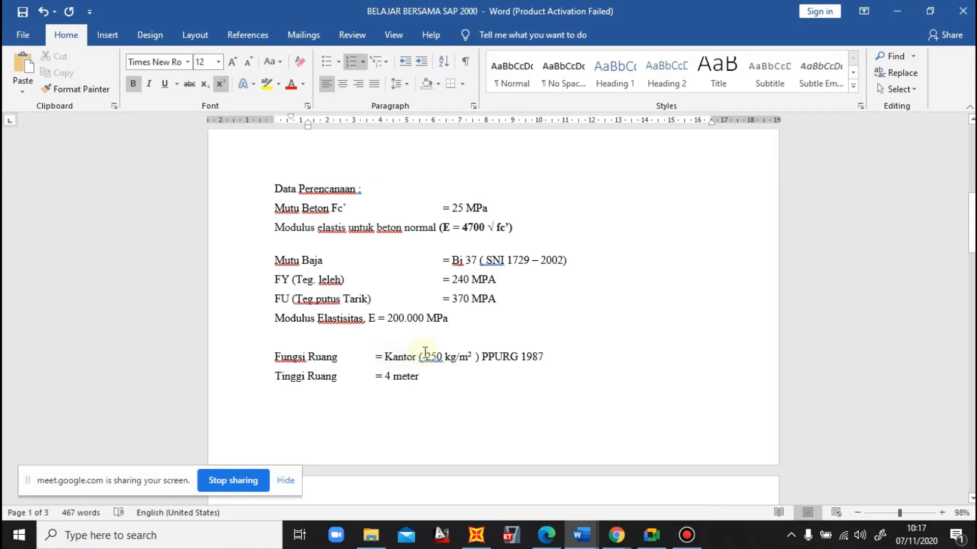
scroll(425, 354, down, 1)
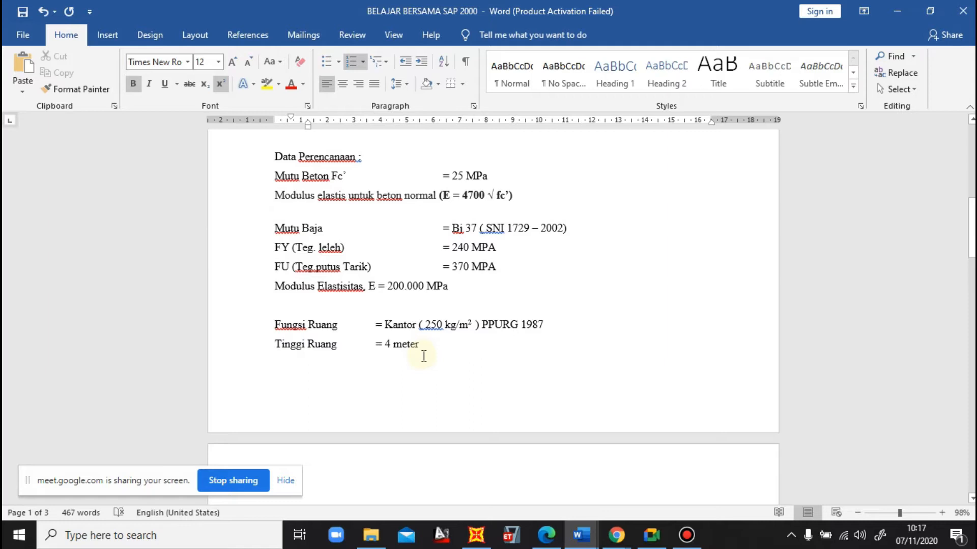
scroll(424, 356, down, 5)
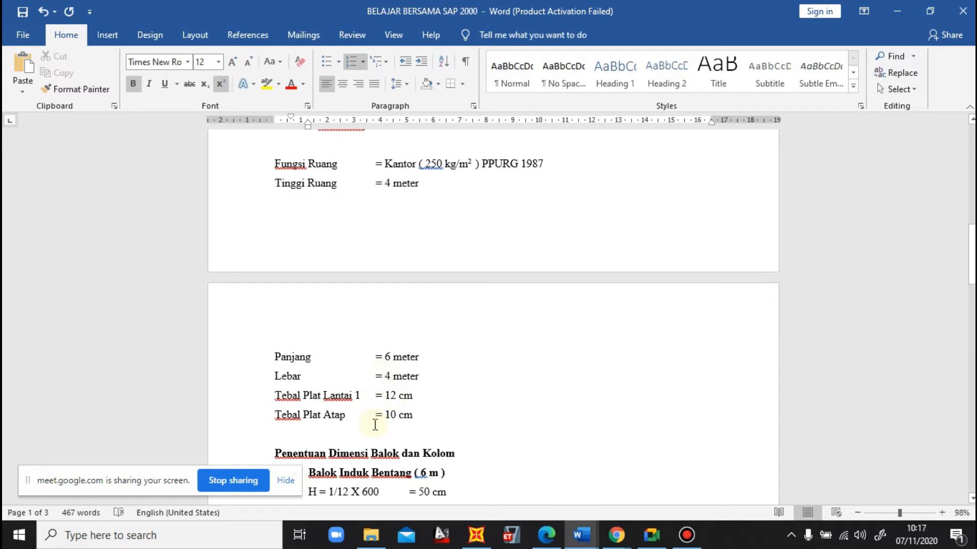
Return to SAP2000 and dismiss the Tip of the Day
click(903, 18)
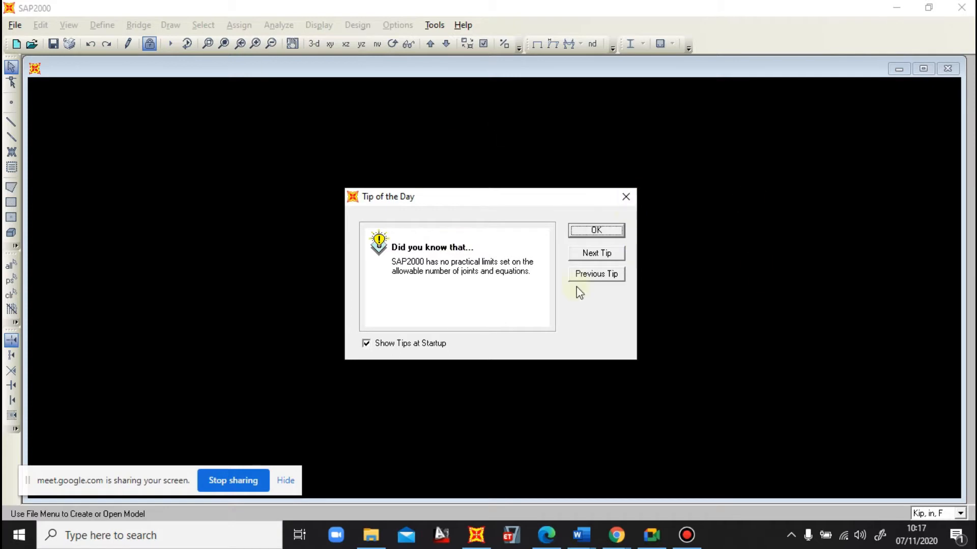
click(603, 233)
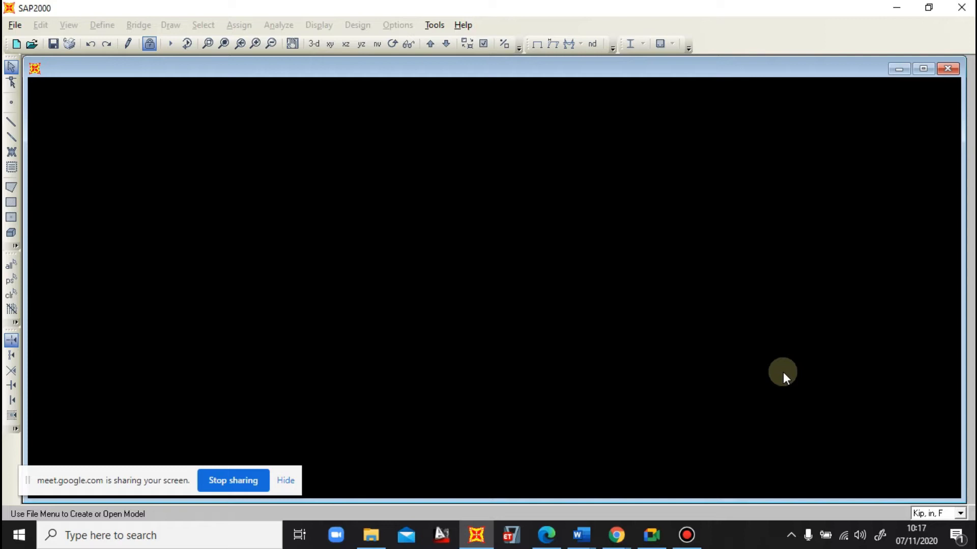
Look through the available unit systems and set the program's units to Kgf, m, C
click(930, 515)
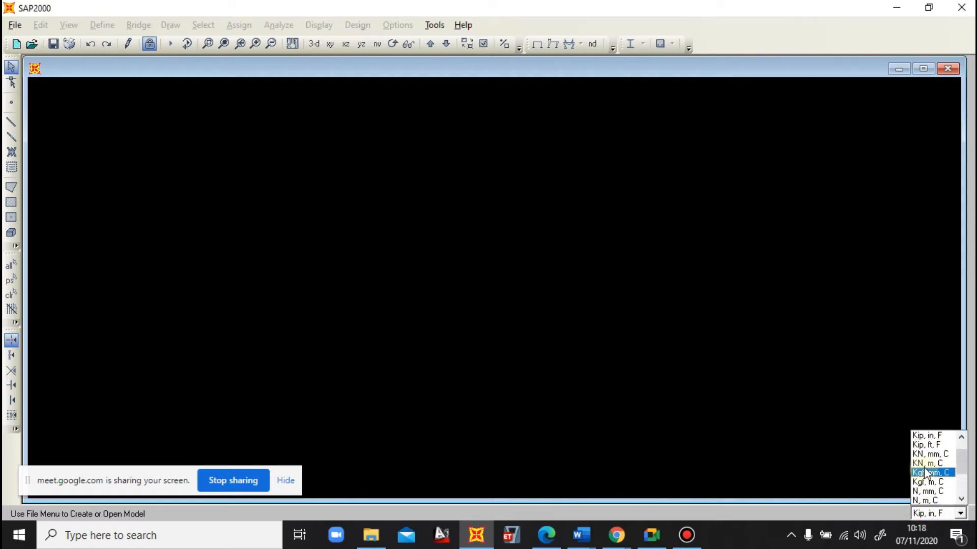
scroll(928, 458, up, 2)
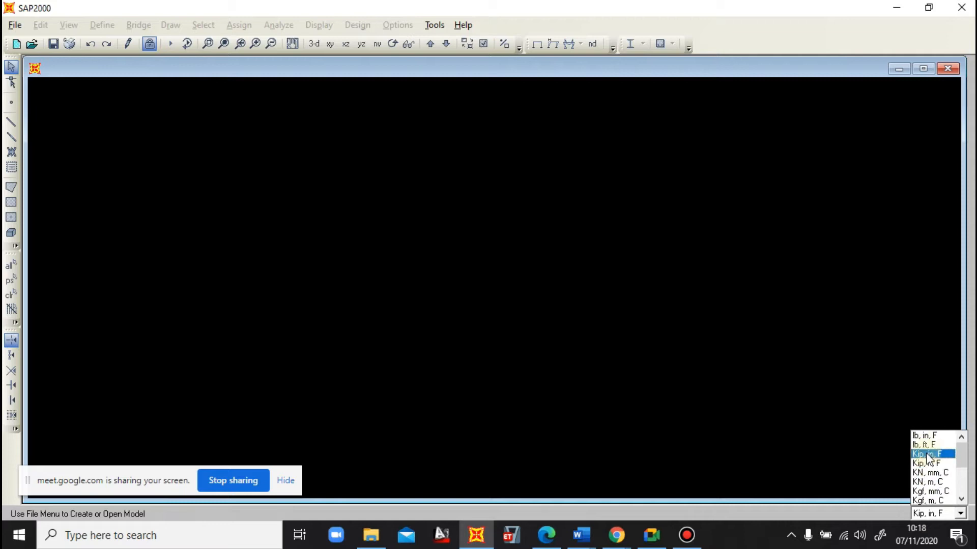
scroll(930, 443, down, 1)
scroll(930, 450, down, 2)
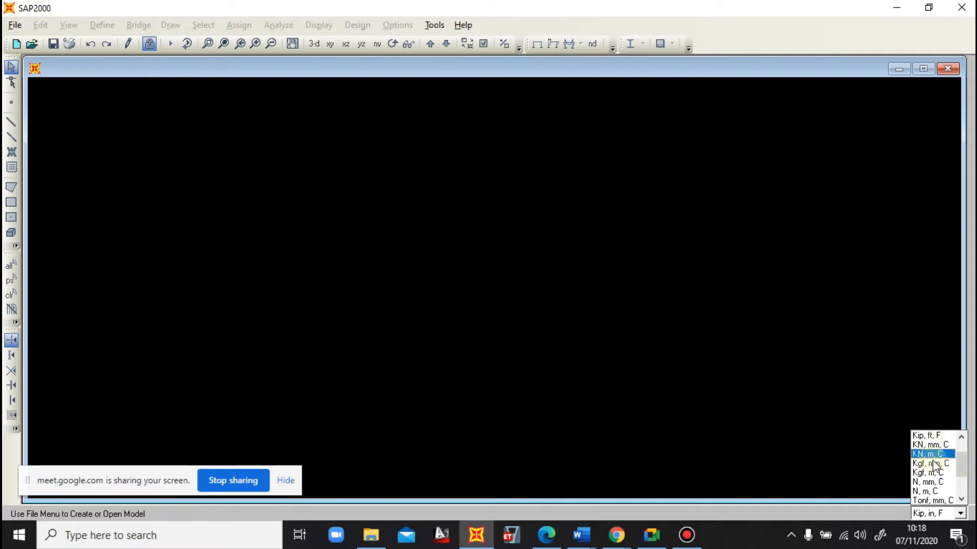
scroll(935, 486, down, 1)
scroll(935, 486, down, 2)
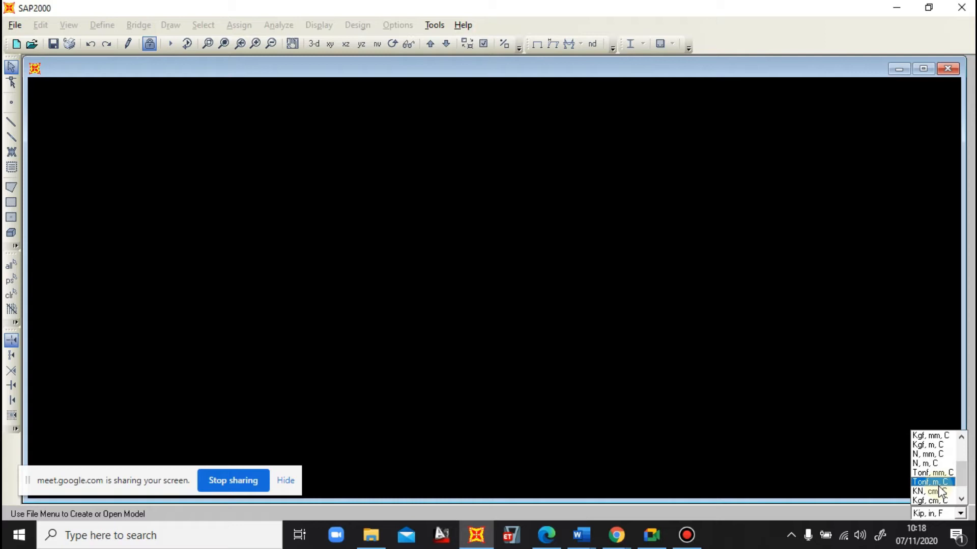
scroll(949, 460, up, 2)
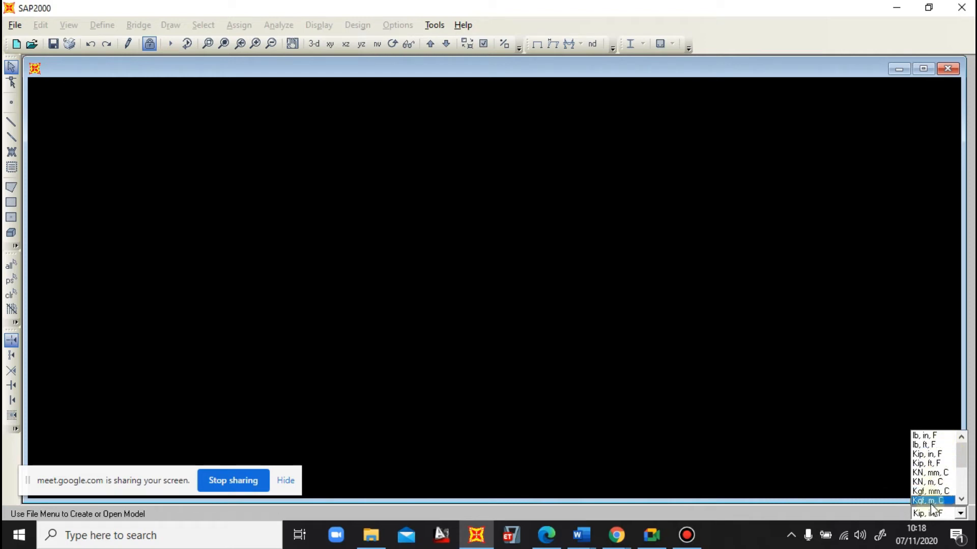
scroll(935, 488, down, 1)
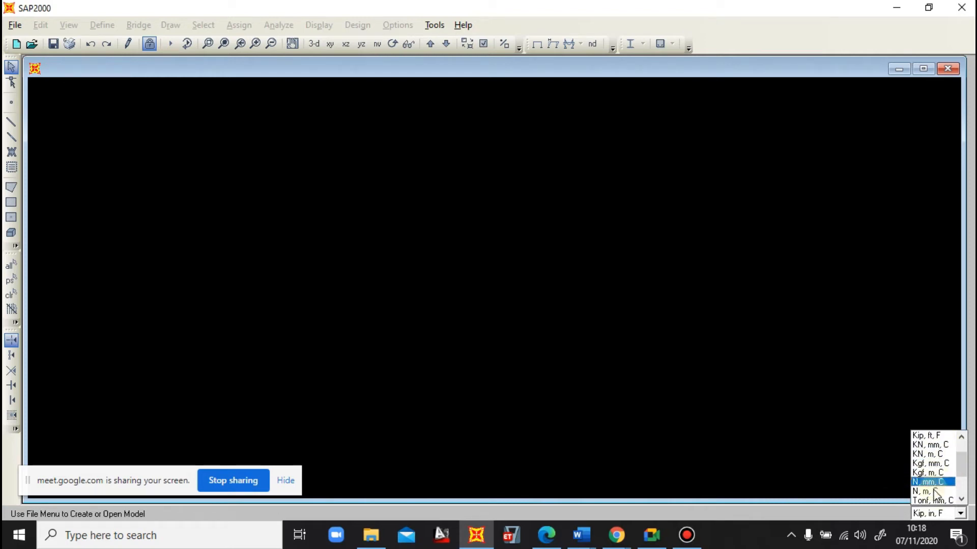
click(938, 476)
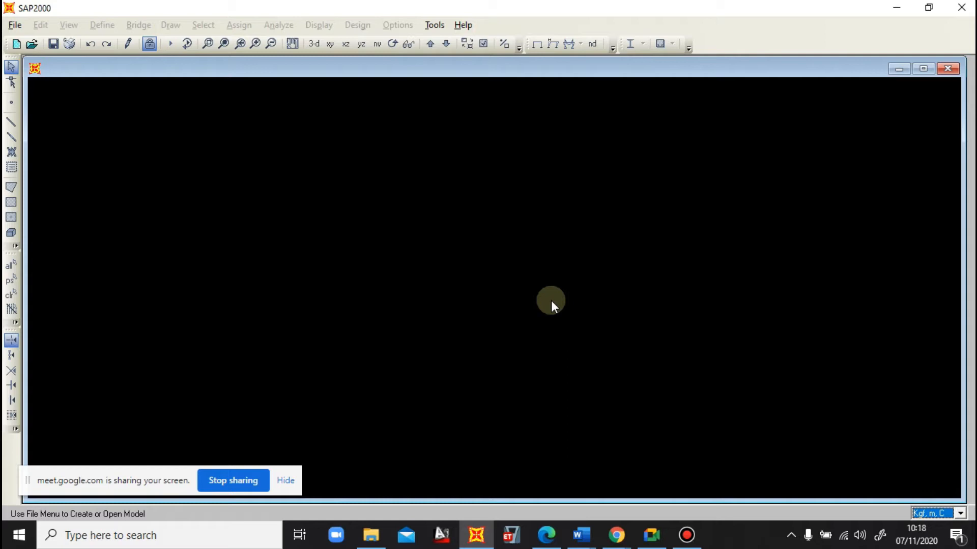
Create a new model from the Blank template, initialized from defaults with units Kgf, m, C
click(19, 26)
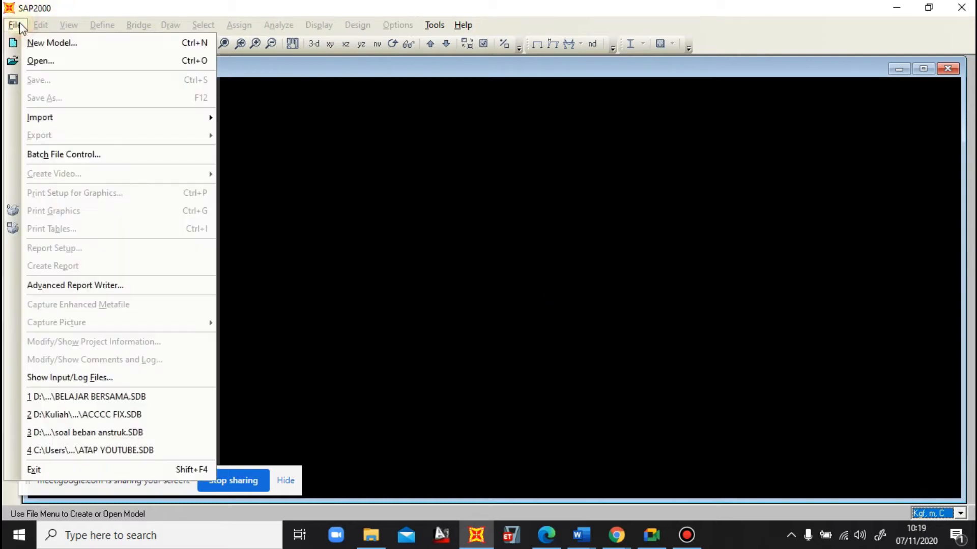
click(68, 44)
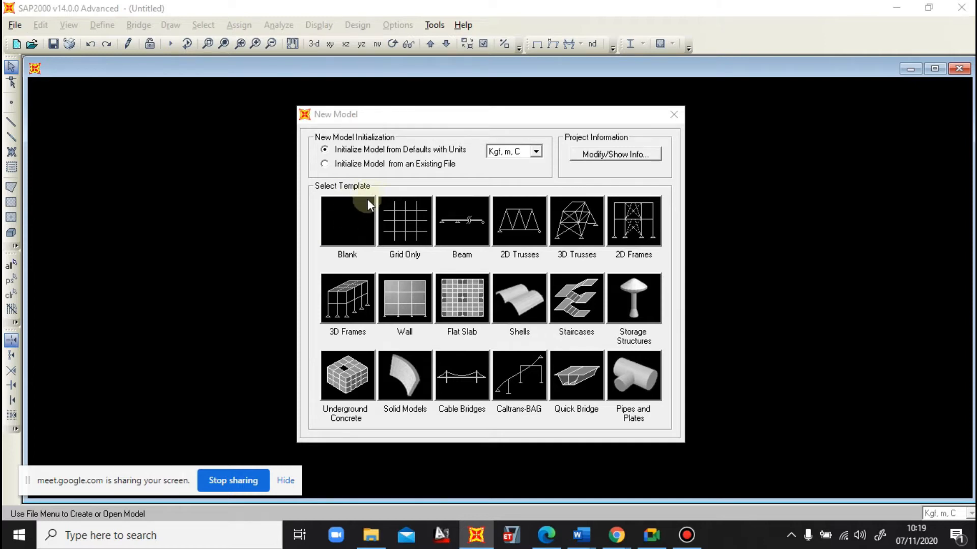
click(355, 218)
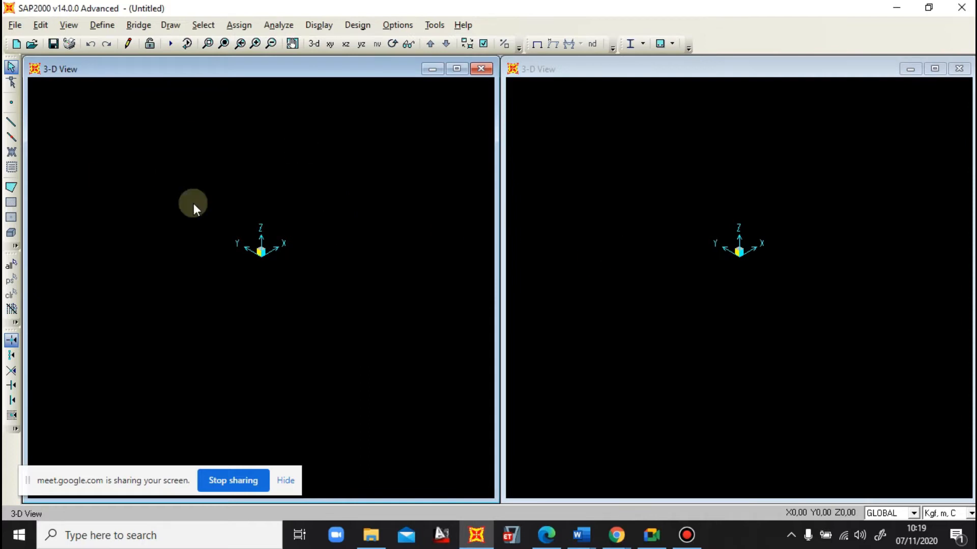
Open the GLOBAL coordinate system's grid data for modification and enter A as the first X grid line's ID
right_click(291, 151)
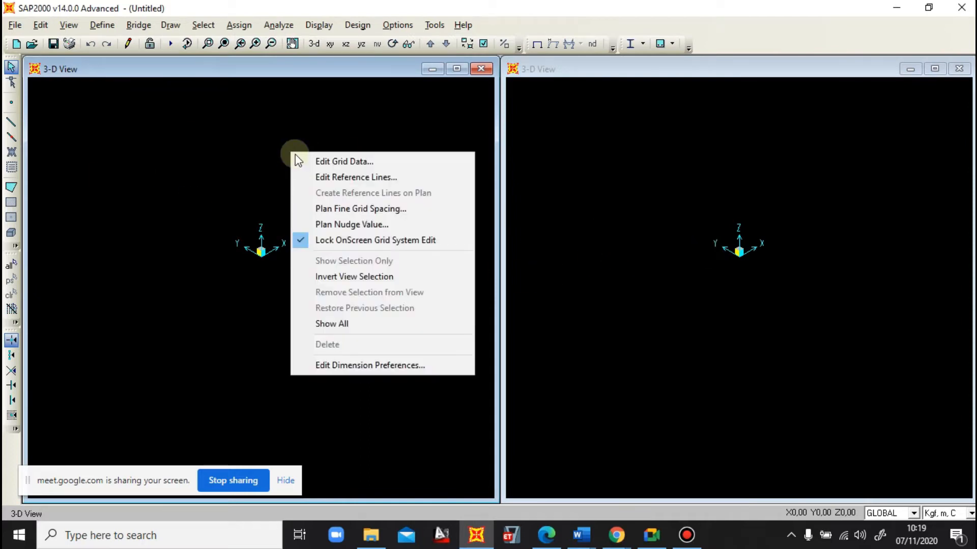
click(331, 163)
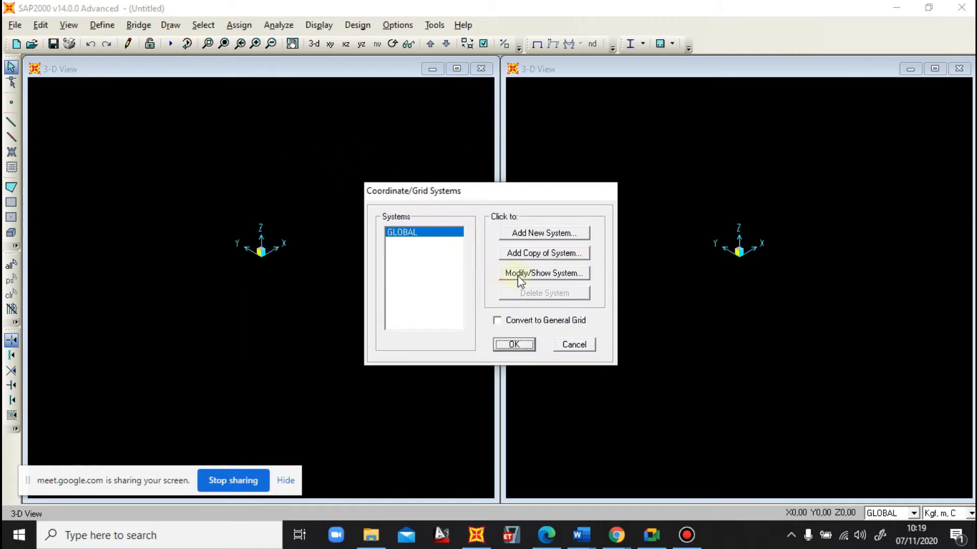
click(520, 274)
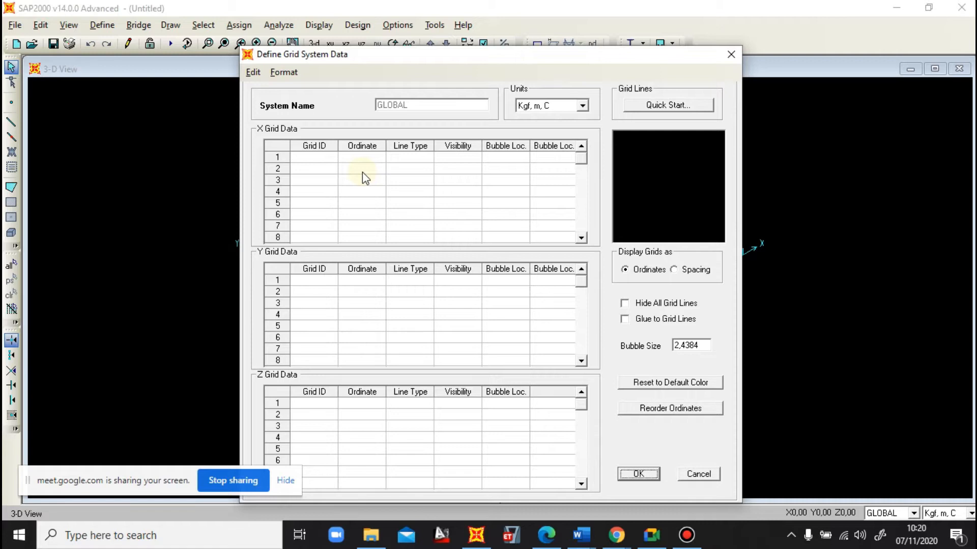
click(314, 157)
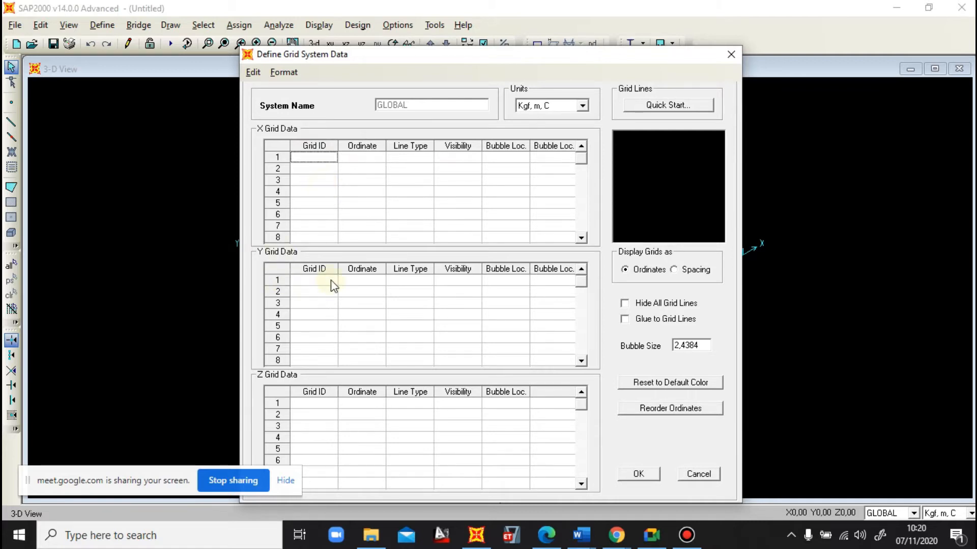
click(312, 404)
click(323, 154)
text(A)
click(352, 159)
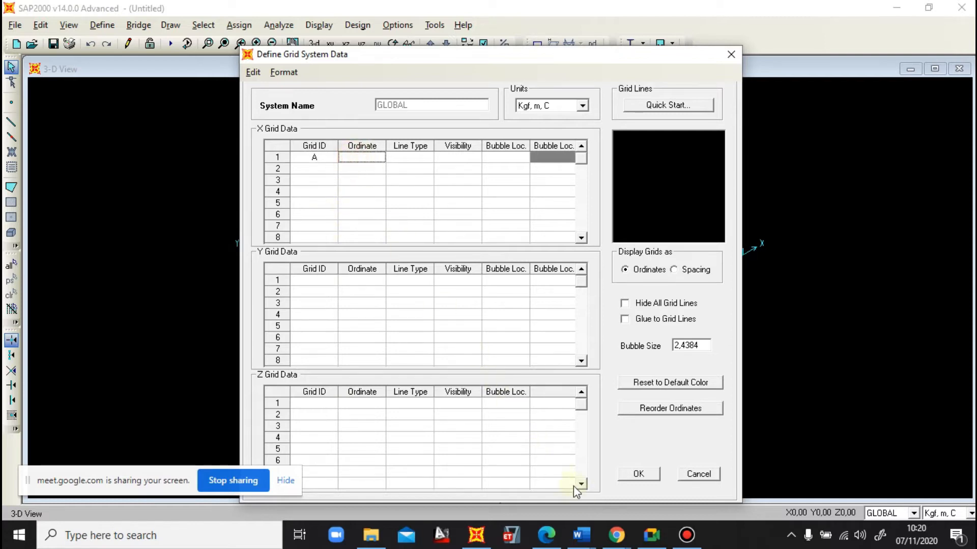
Switch to the Word document "BELAJAR BERSAMA SAP 2000", enlarge it to 212%, and examine the frame drawing's spans and storey heights
click(593, 531)
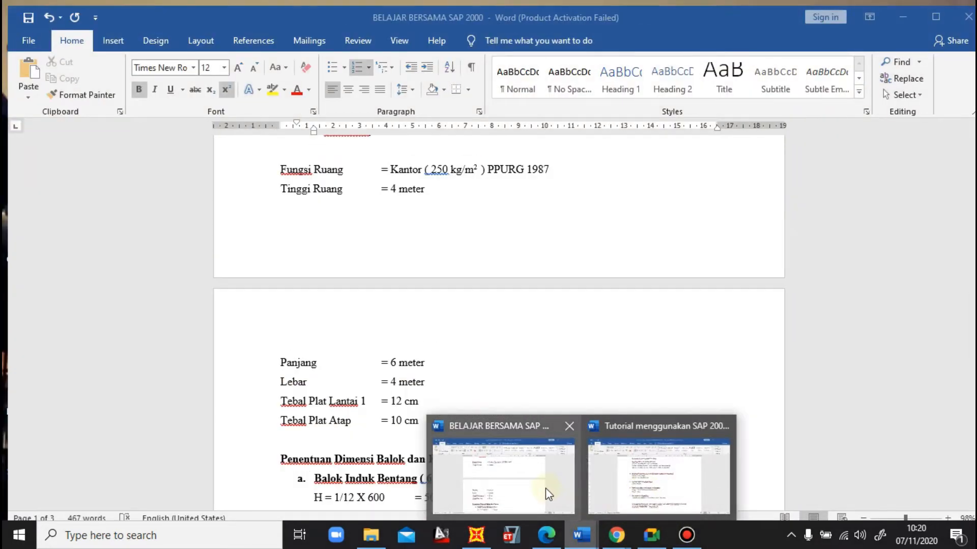
click(546, 486)
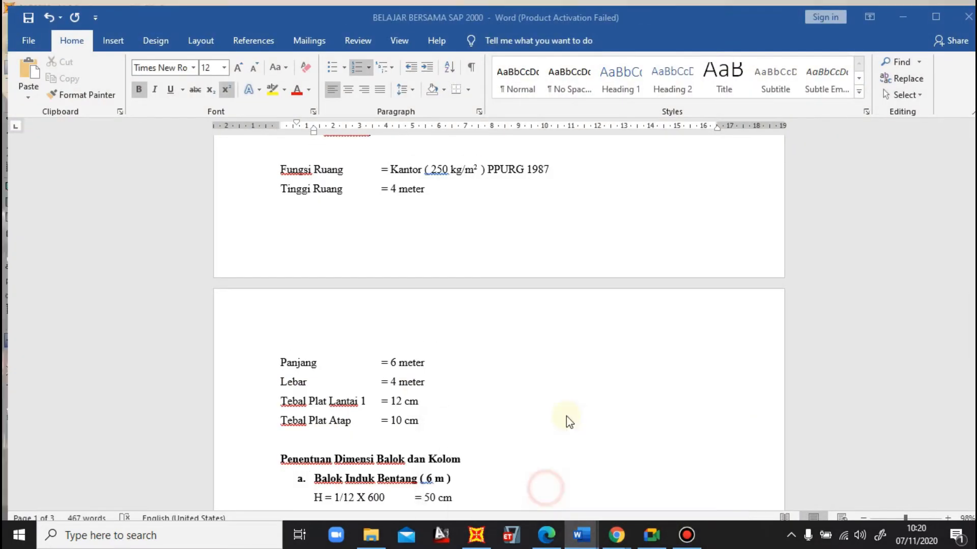
scroll(575, 407, up, 3)
scroll(582, 398, up, 10)
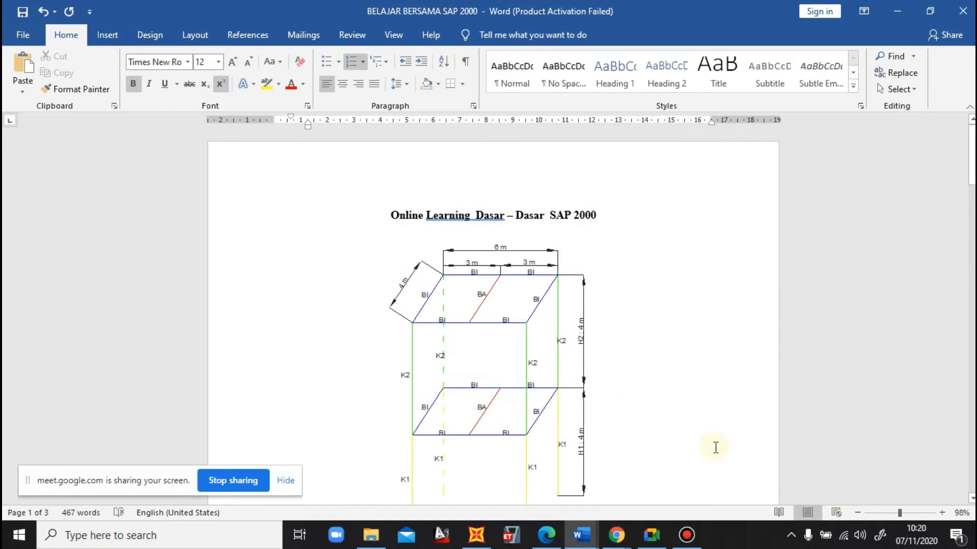
click(913, 513)
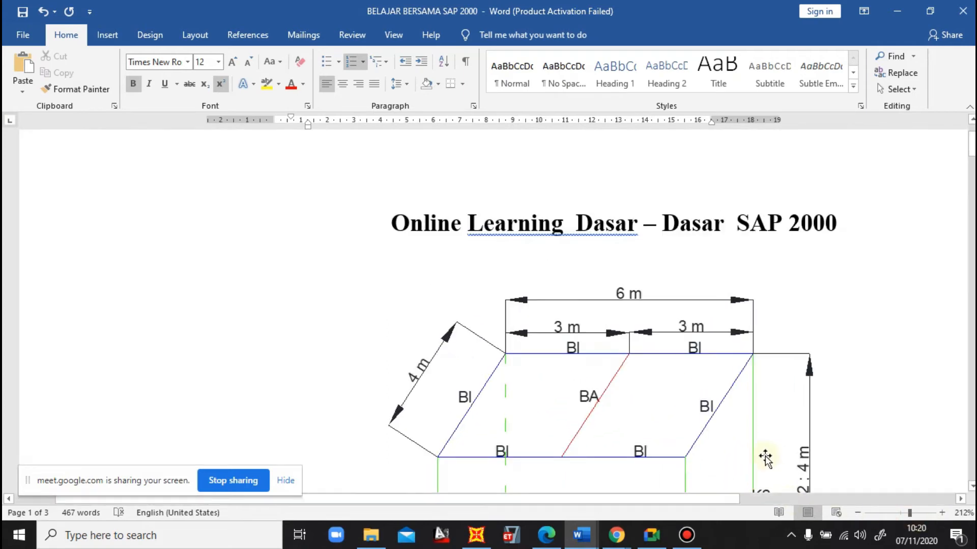
scroll(723, 387, down, 1)
scroll(594, 272, down, 4)
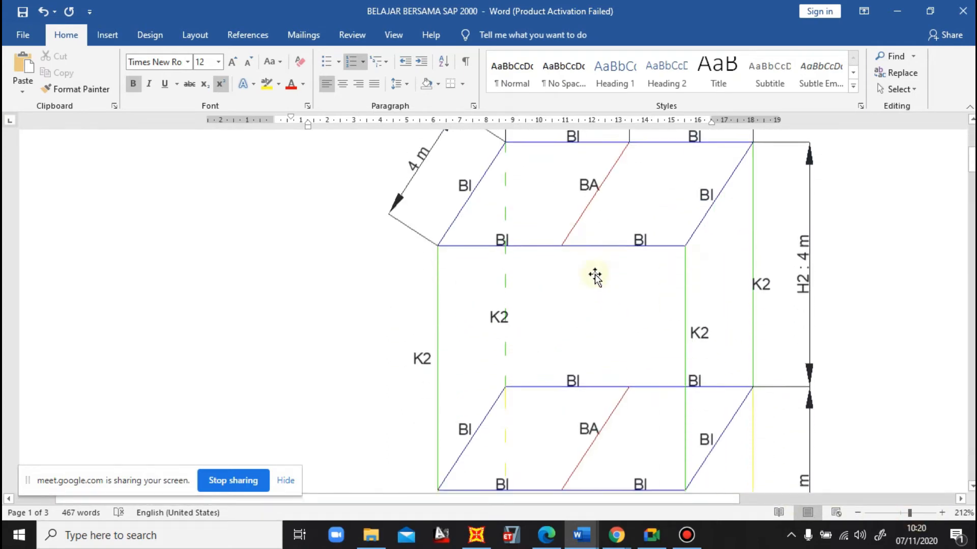
scroll(490, 343, up, 1)
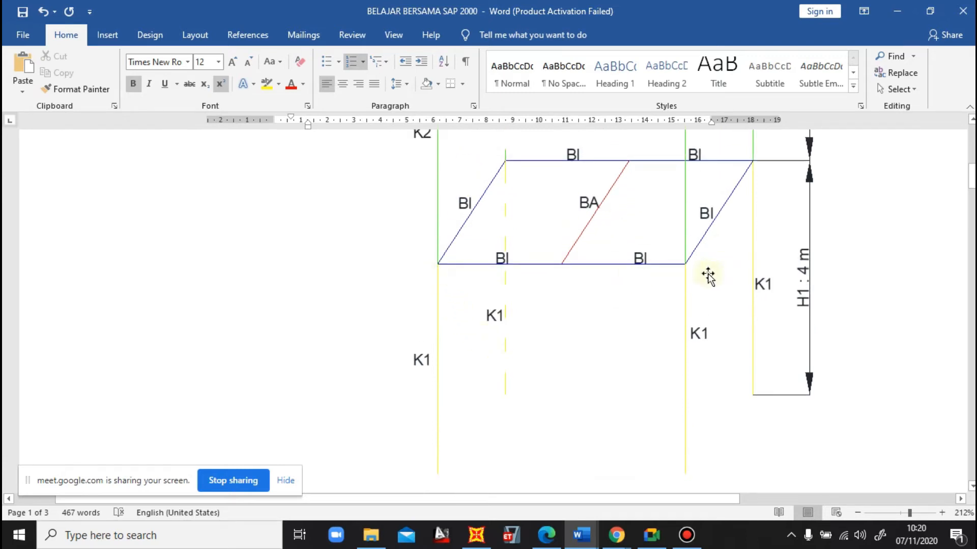
scroll(687, 292, up, 2)
scroll(687, 293, up, 2)
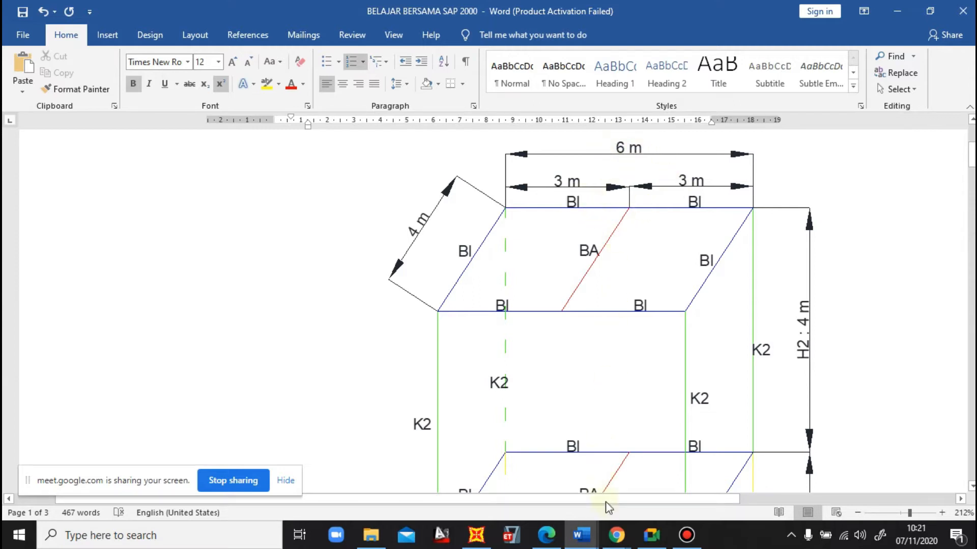
Return to SAP2000 and bring the Define Grid System Data dialog back into view
click(477, 535)
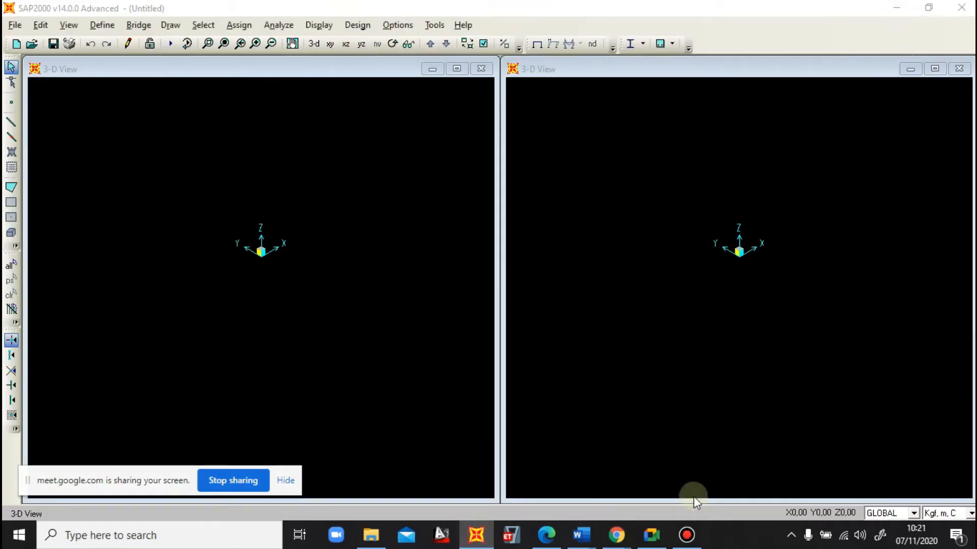
click(584, 537)
click(639, 481)
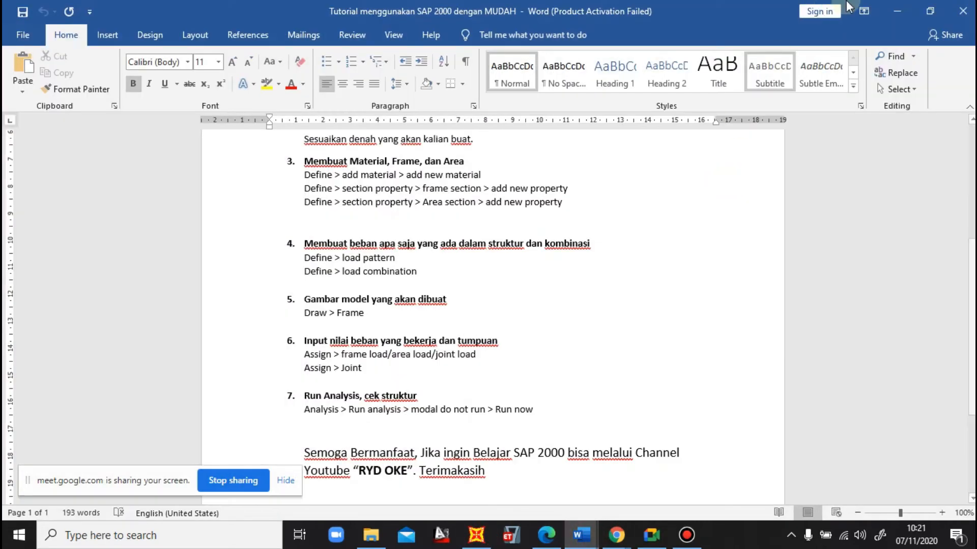
click(891, 20)
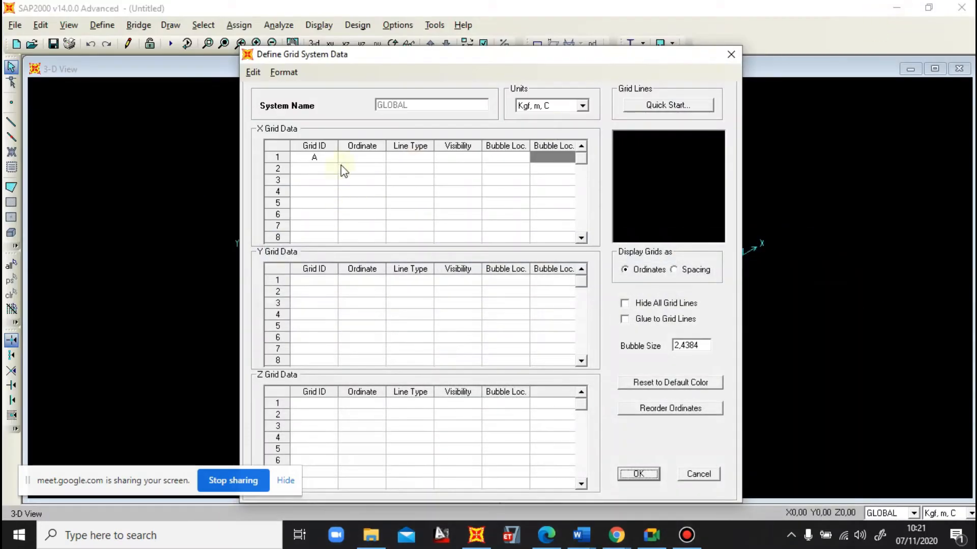
Set X grid line A's ordinate to 0 and add a second X grid line with ID B
click(357, 159)
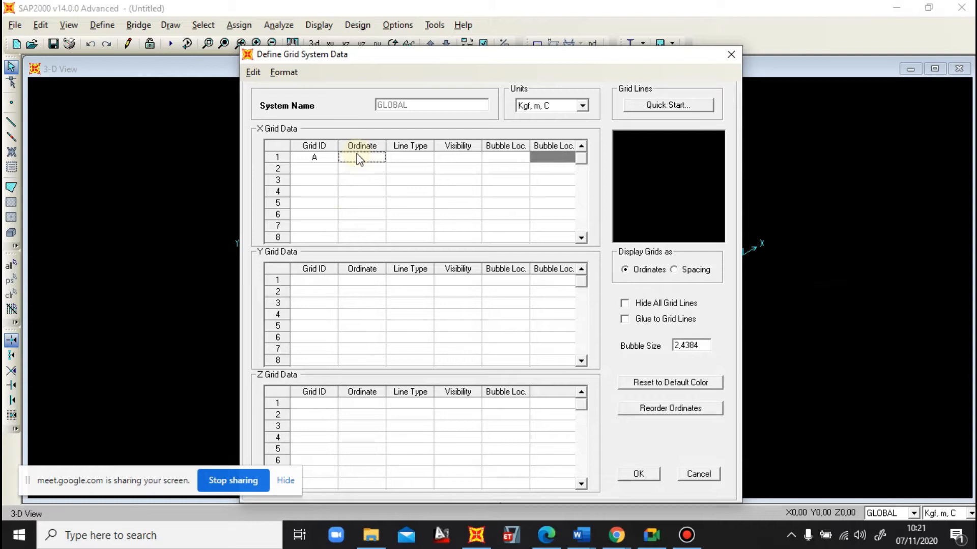
click(359, 159)
text(0)
key(Return)
click(331, 170)
text(B)
click(360, 169)
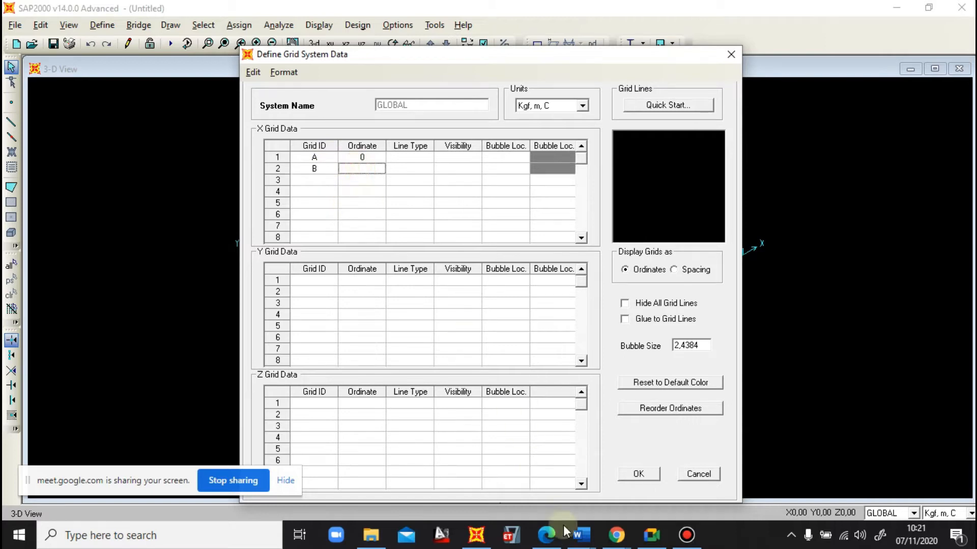
Look up the frame's overall length in the "BELAJAR BERSAMA SAP 2000" drawing in Word and return to SAP2000's grid data
click(580, 535)
click(636, 496)
scroll(615, 392, up, 10)
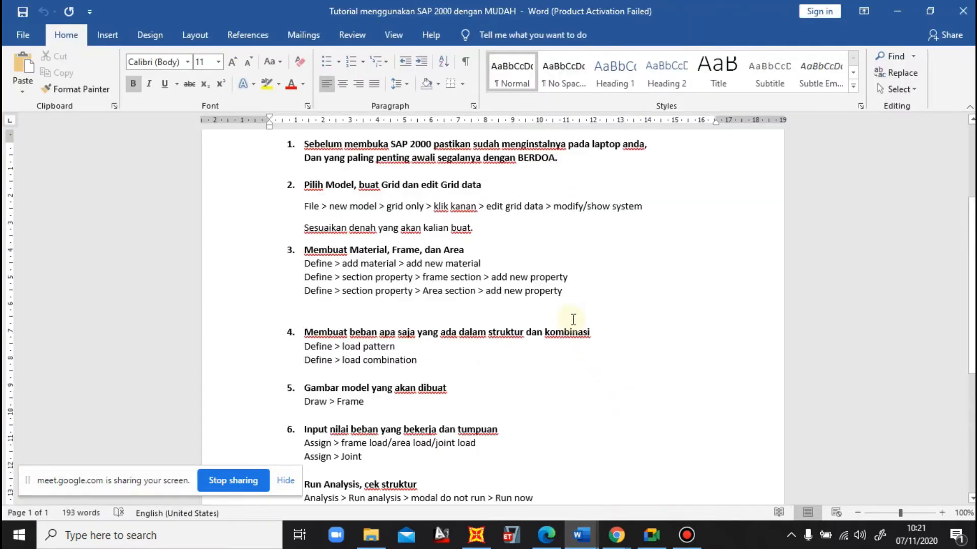
click(527, 470)
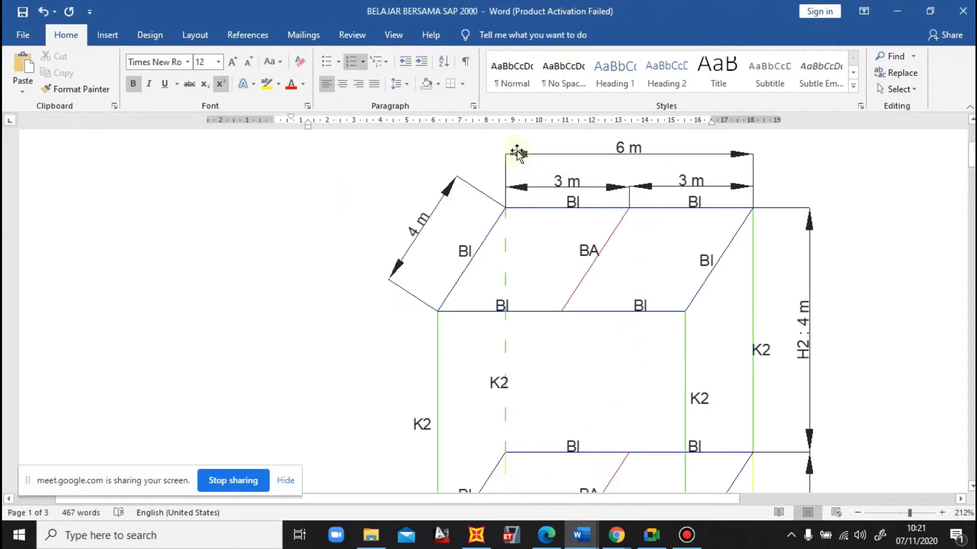
click(897, 10)
click(887, 18)
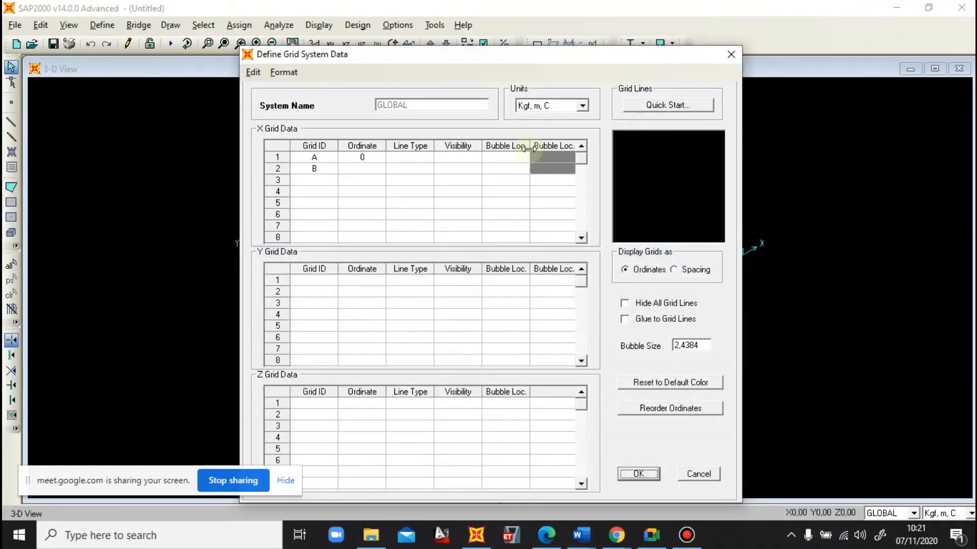
Set X grid line B's ordinate to 6 m
click(370, 169)
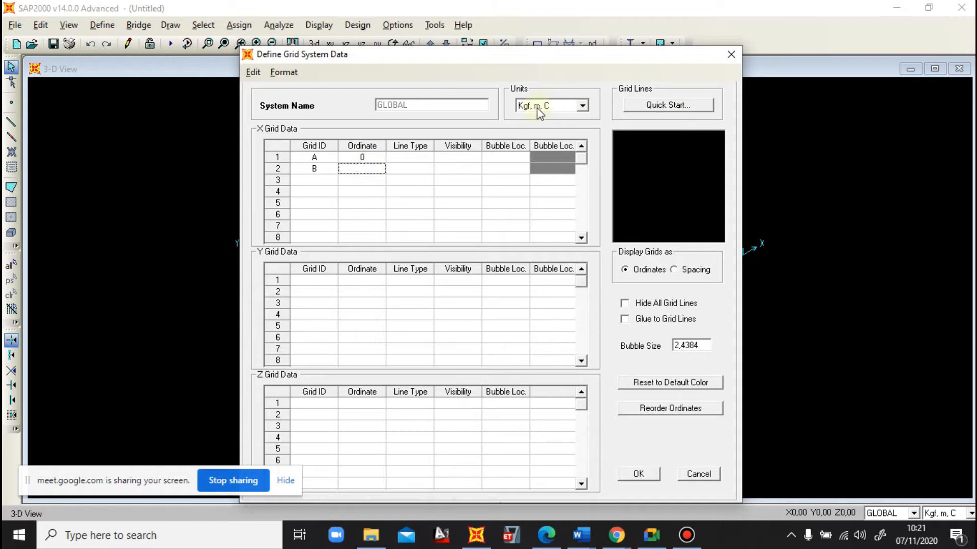
text(6)
key(Return)
Define Y grid line 1 at ordinate 0 and add a second Y grid line with ID 2
click(320, 280)
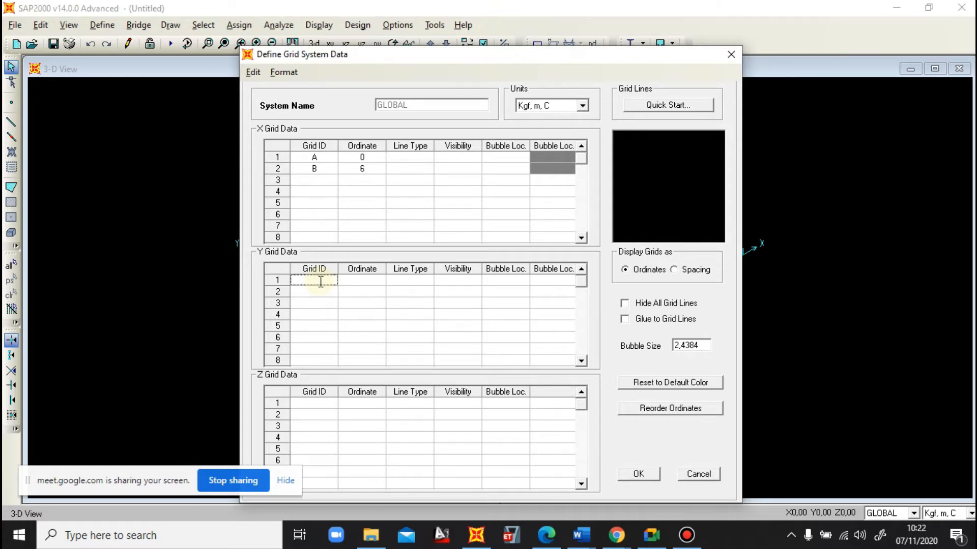
text(1)
key(Return)
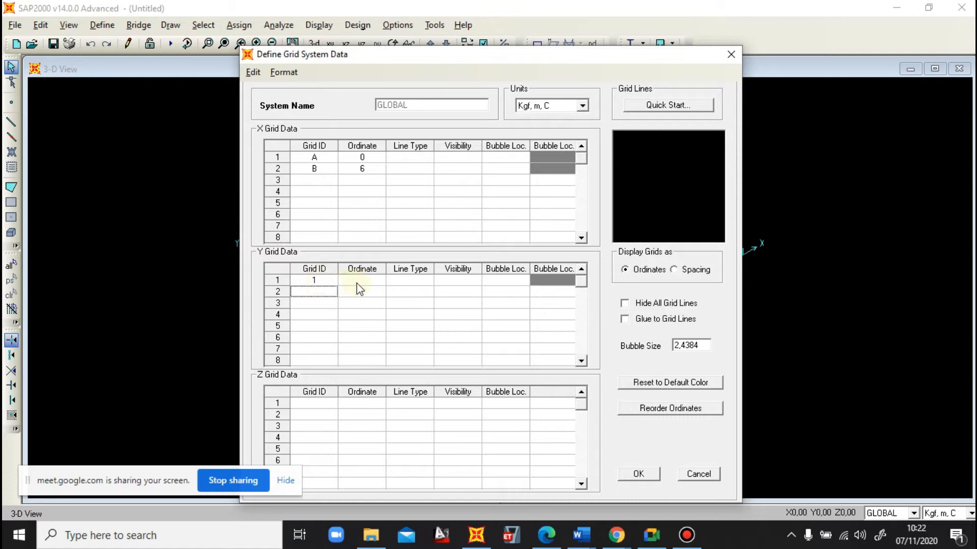
text(0)
text(2)
click(360, 291)
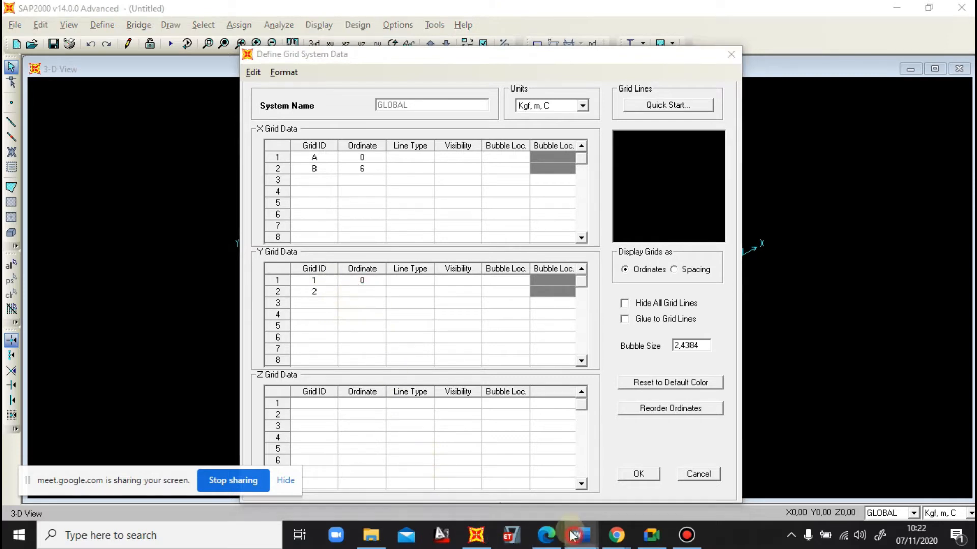
Look up the frame's depth in the "BELAJAR BERSAMA SAP 2000" drawing in Word and set Y grid line 2's ordinate to 4 m in SAP2000
mouse_move(581, 535)
click(608, 488)
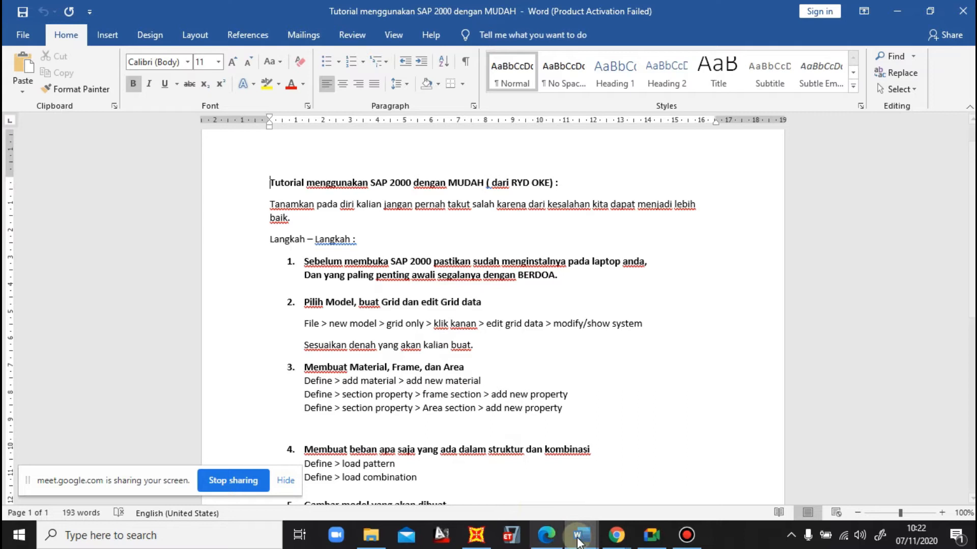
click(497, 488)
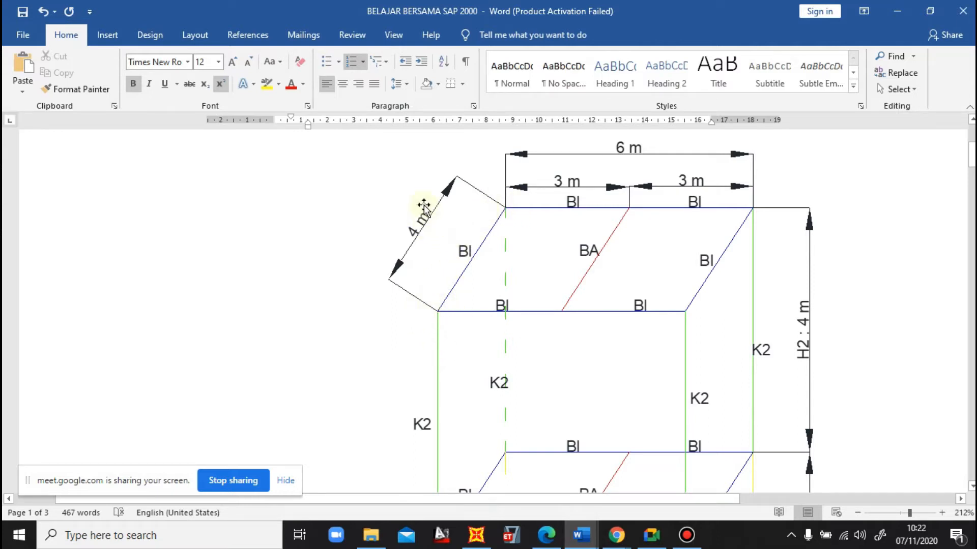
click(894, 13)
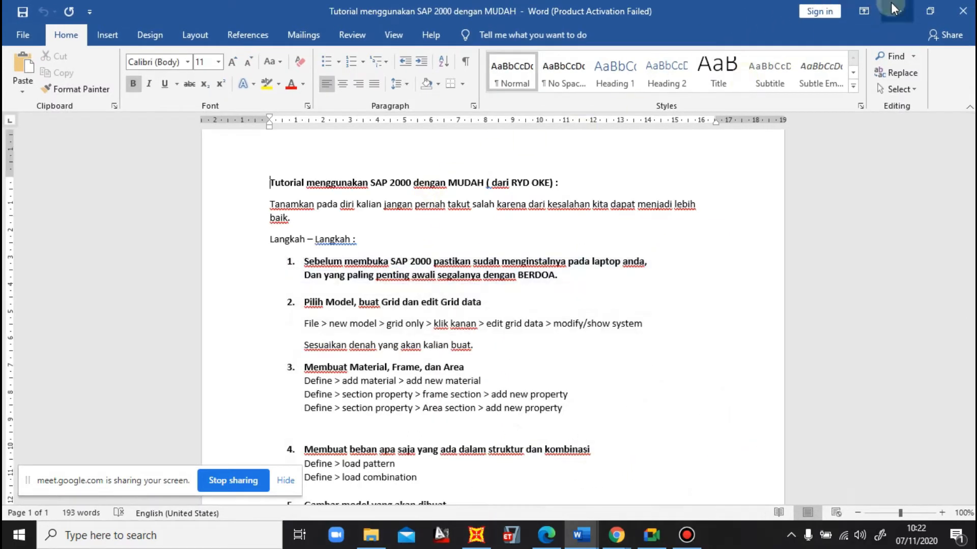
click(894, 11)
click(358, 292)
text(4)
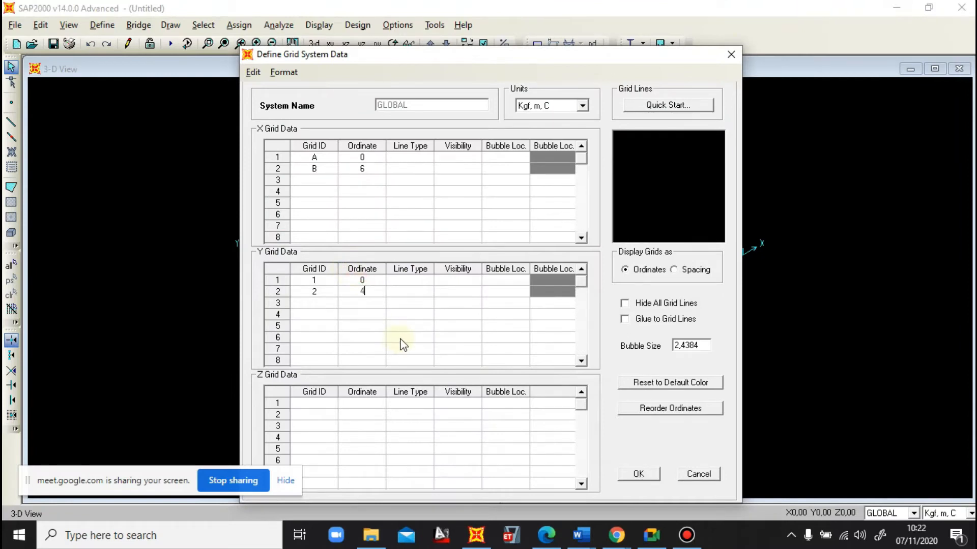
Define Z grid line Z0 at ordinate 0 and add a second Z grid line with ID Z1
click(307, 405)
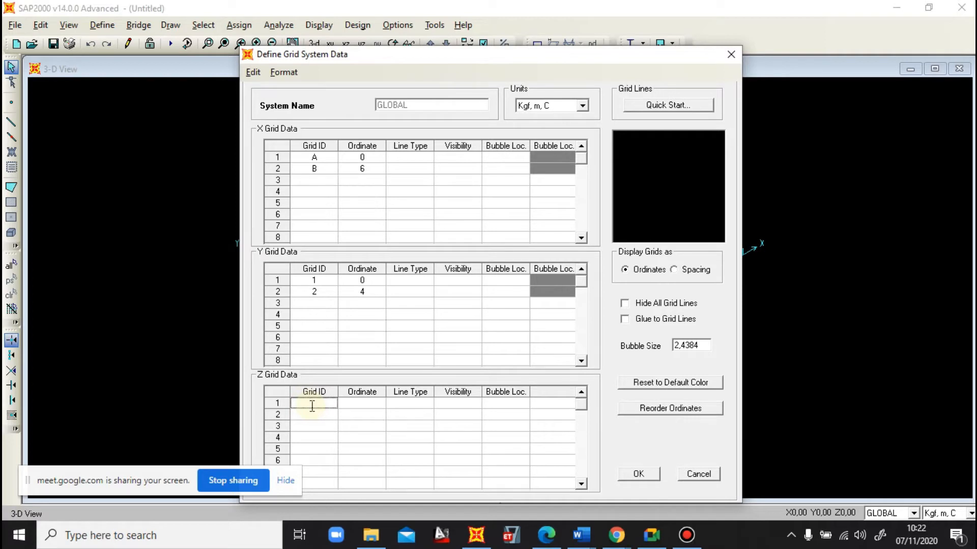
text(Z)
key(Return)
key(Right)
key(Up)
text(0)
key(Return)
key(Return)
Close the Word document "Tutorial menggunakan SAP 2000 dengan MUDAH" and look up the lower storey height H1 in the frame drawing
click(580, 535)
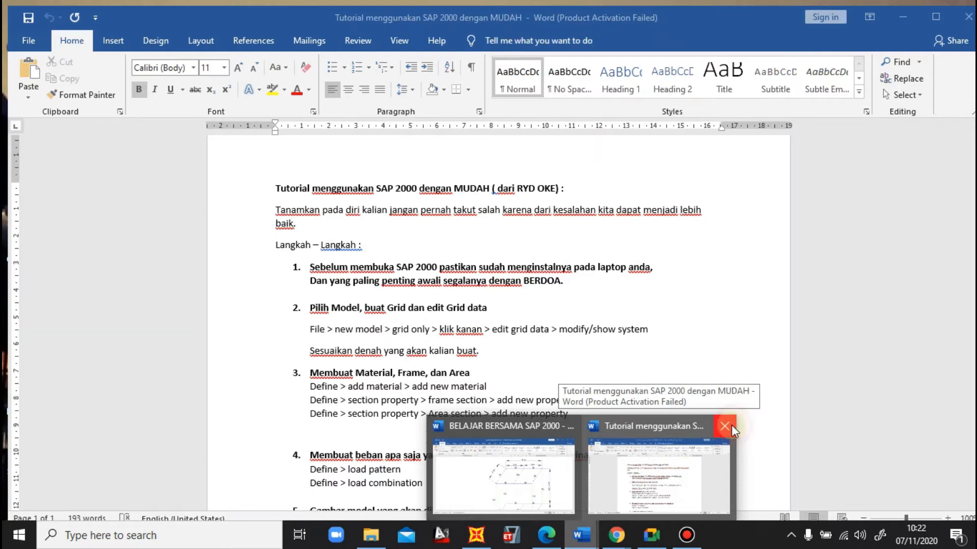
click(725, 426)
click(614, 477)
scroll(636, 363, down, 5)
scroll(792, 421, down, 3)
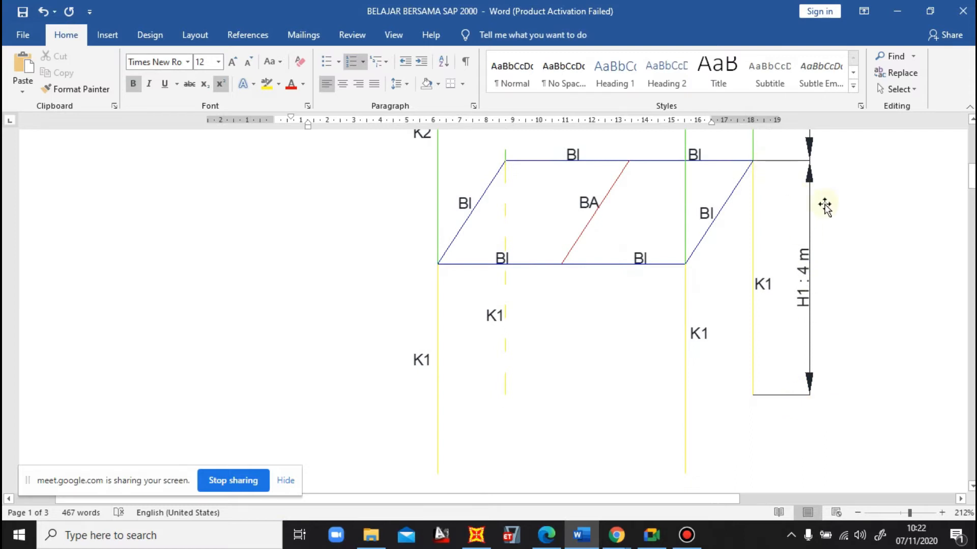
scroll(824, 207, up, 3)
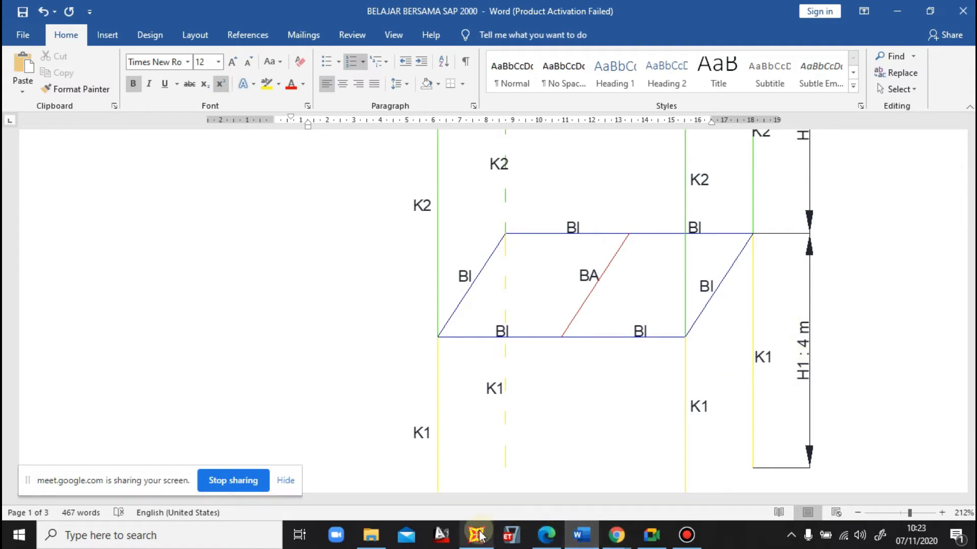
click(897, 10)
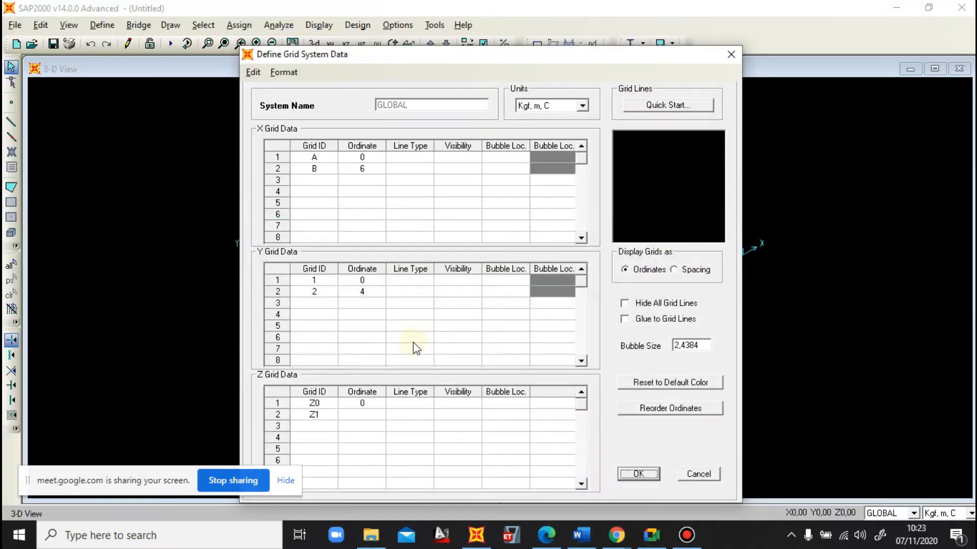
Set Z grid line Z1's ordinate to 4 m in SAP2000 and add a third Z grid line with ID Z2
click(360, 415)
text(4)
key(Return)
click(314, 425)
text(Z2)
click(356, 426)
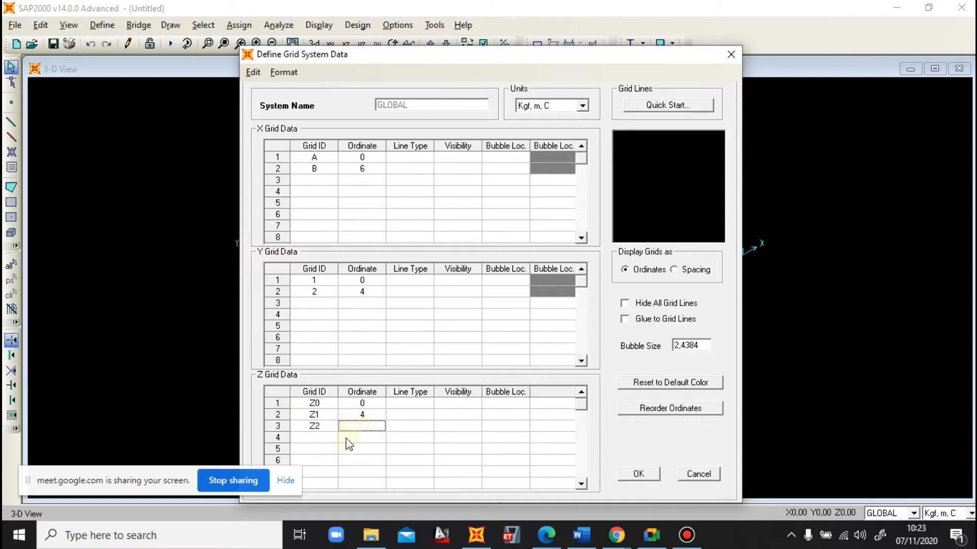
Examine the storey heights H1 and H2 in the Word frame drawing and return to SAP2000's grid data
click(577, 537)
scroll(810, 335, up, 3)
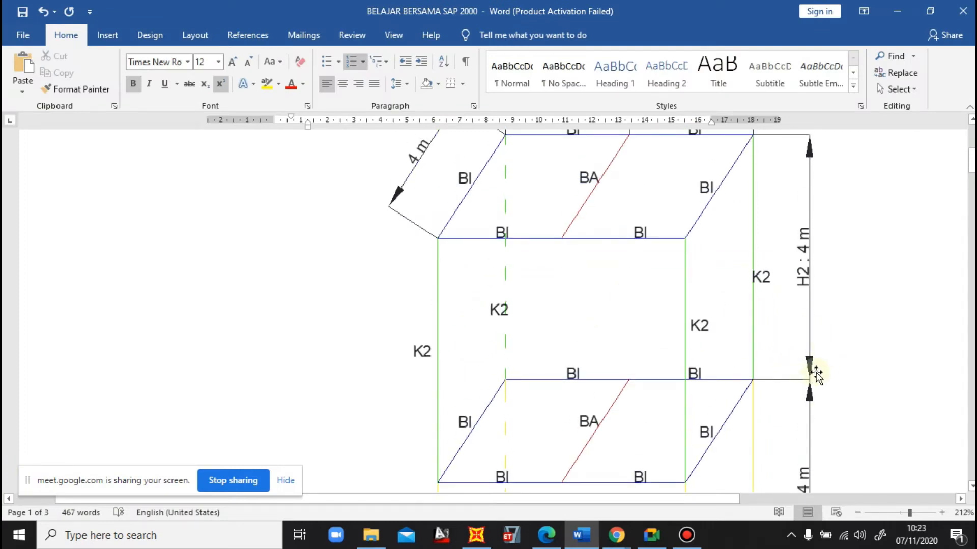
scroll(812, 188, up, 3)
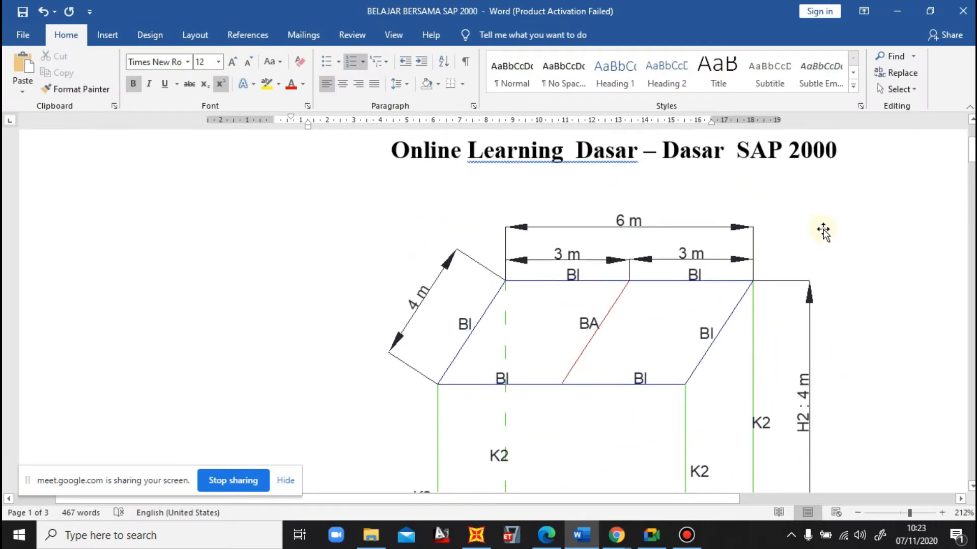
scroll(825, 232, down, 1)
scroll(809, 336, down, 4)
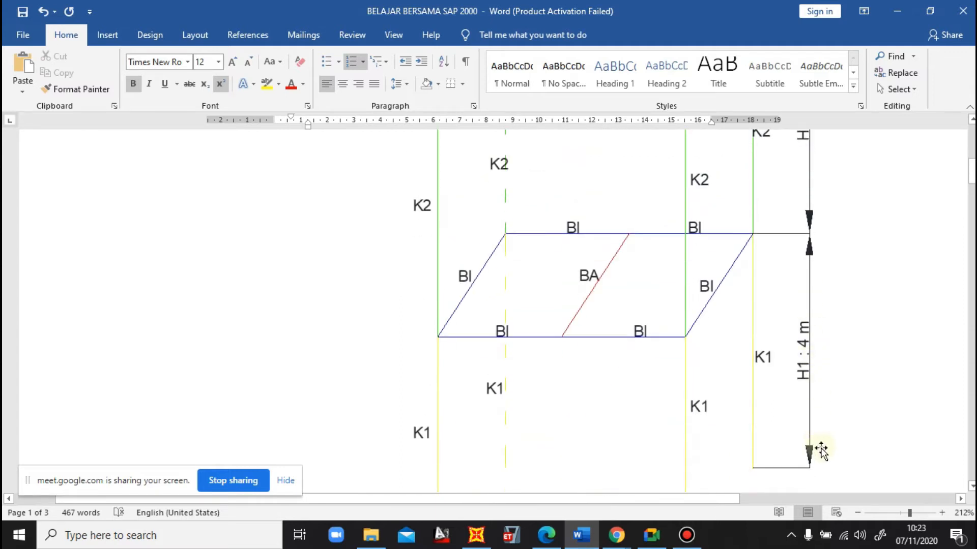
scroll(813, 244, up, 4)
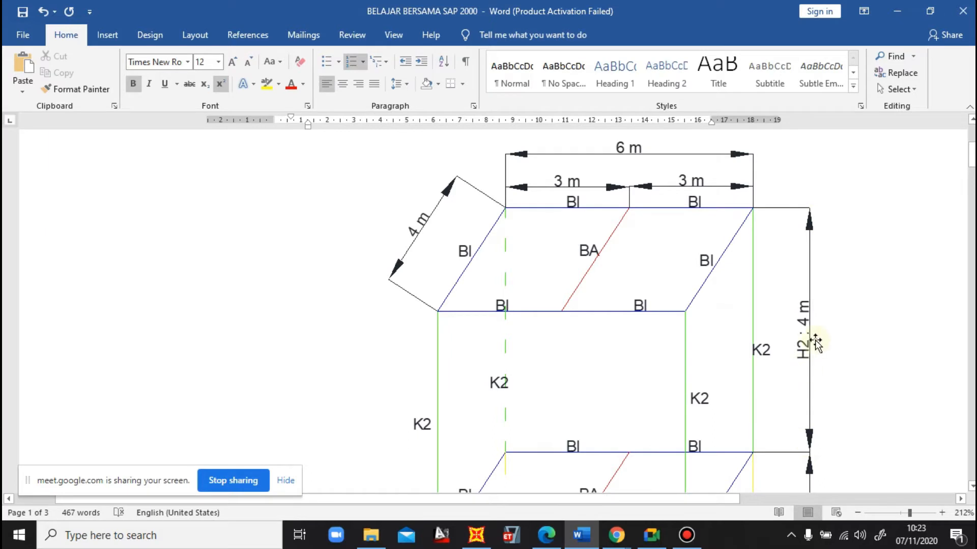
scroll(816, 338, down, 2)
scroll(819, 335, down, 3)
scroll(814, 283, up, 3)
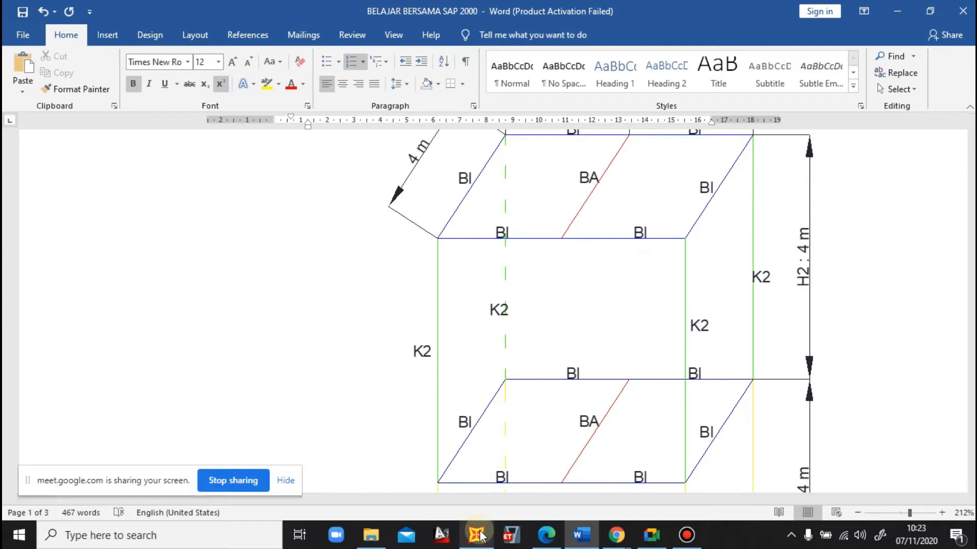
click(896, 11)
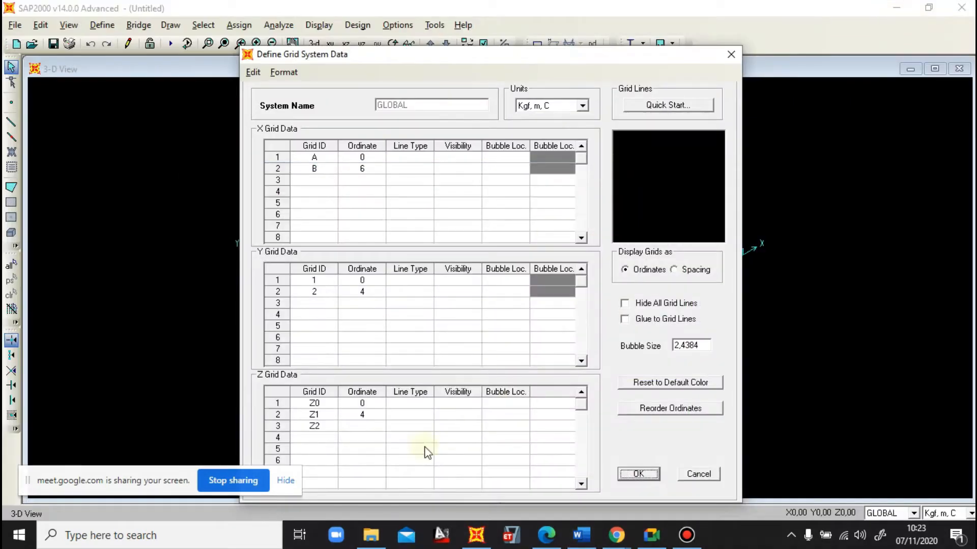
Set Z grid line Z2's ordinate to 8 m and apply the GLOBAL grid system to the model
click(359, 427)
text(8)
click(366, 439)
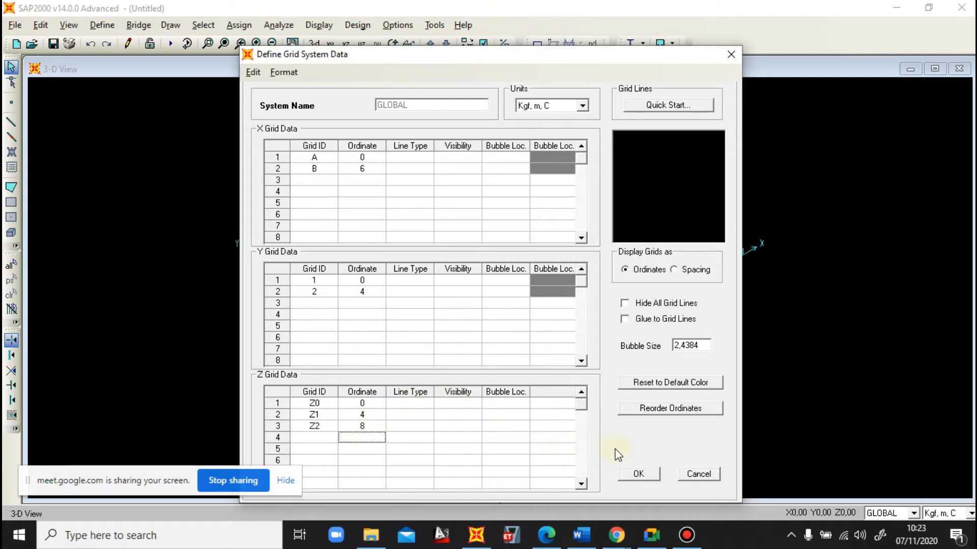
click(638, 471)
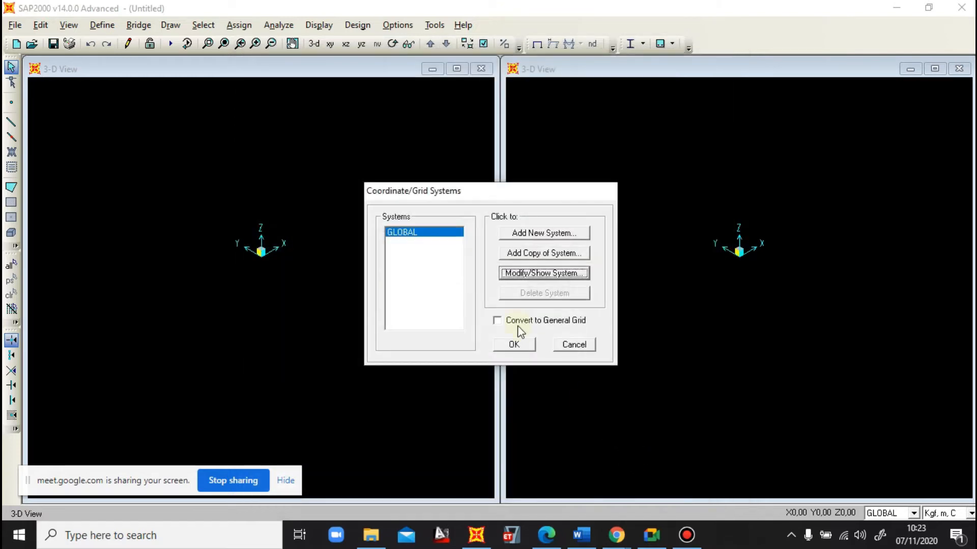
click(515, 345)
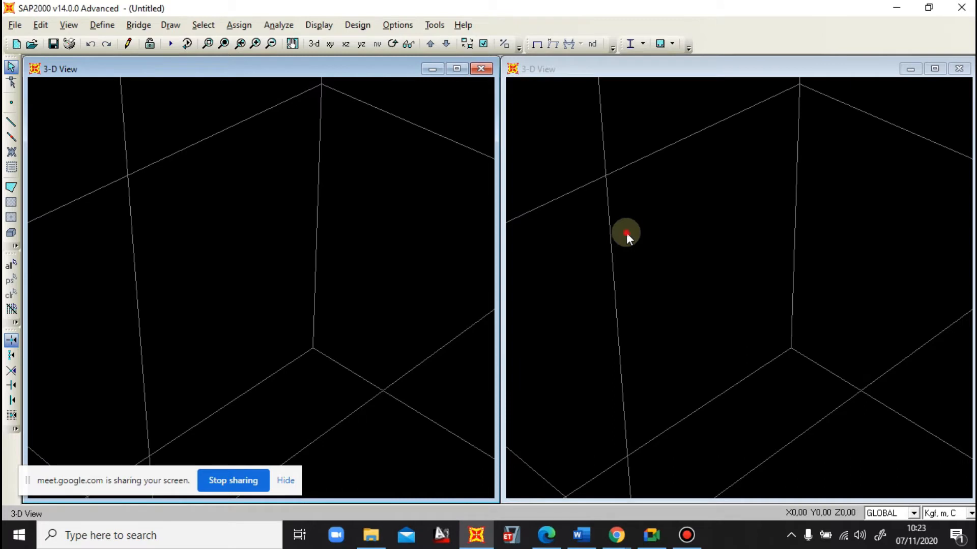
Show the default 3-D view of the grid in one window and the X-Y plane at Z=0 in the other
click(627, 232)
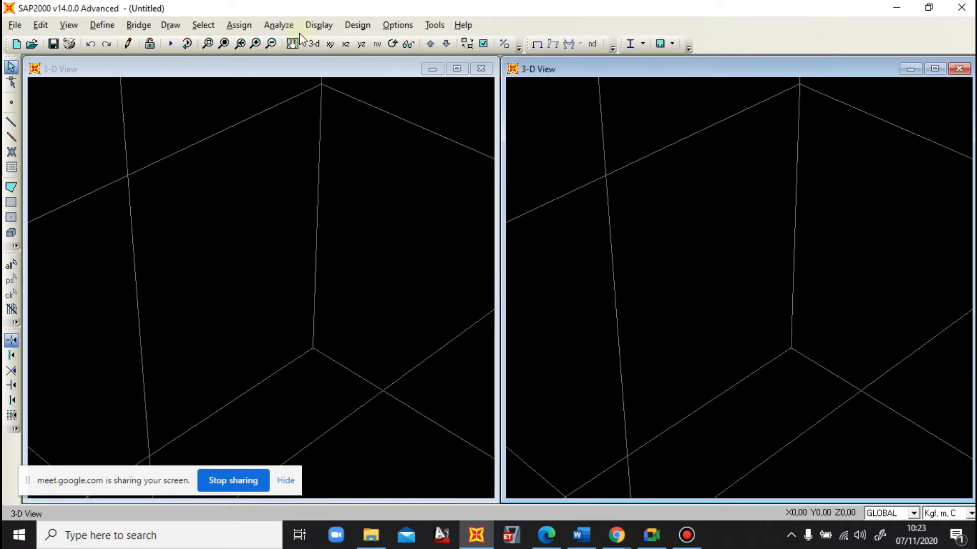
click(314, 44)
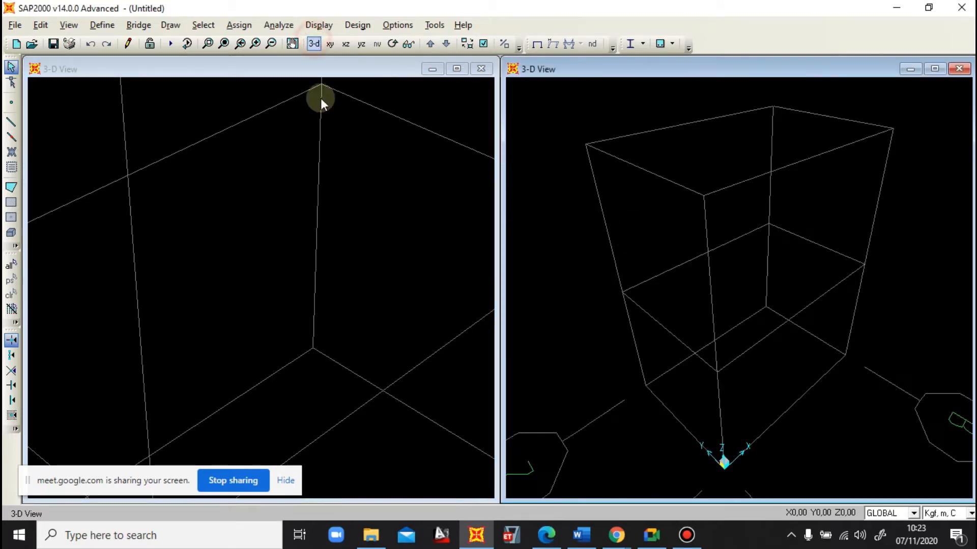
click(331, 133)
click(330, 44)
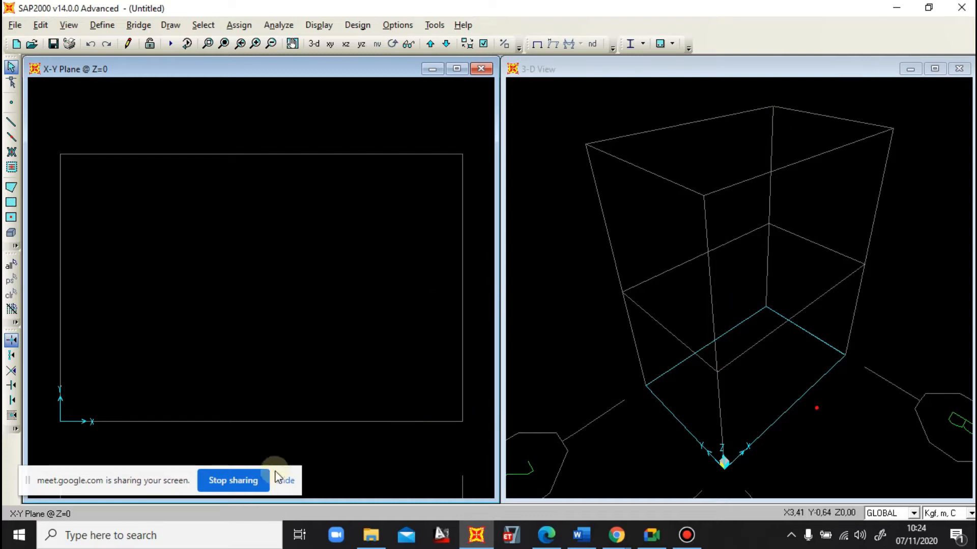
Stop and restart sharing the entire screen in the Google Meet call and return to SAP2000
click(239, 480)
click(651, 535)
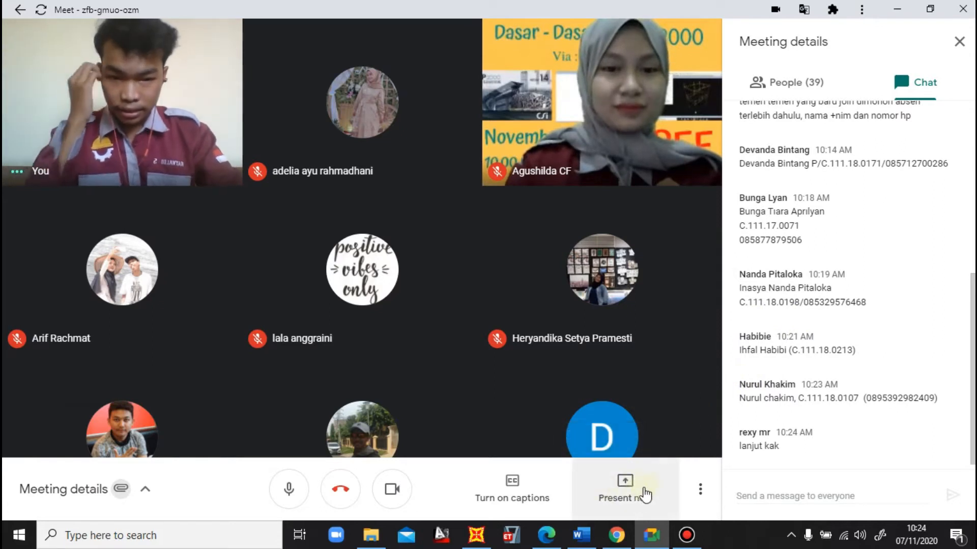
click(621, 473)
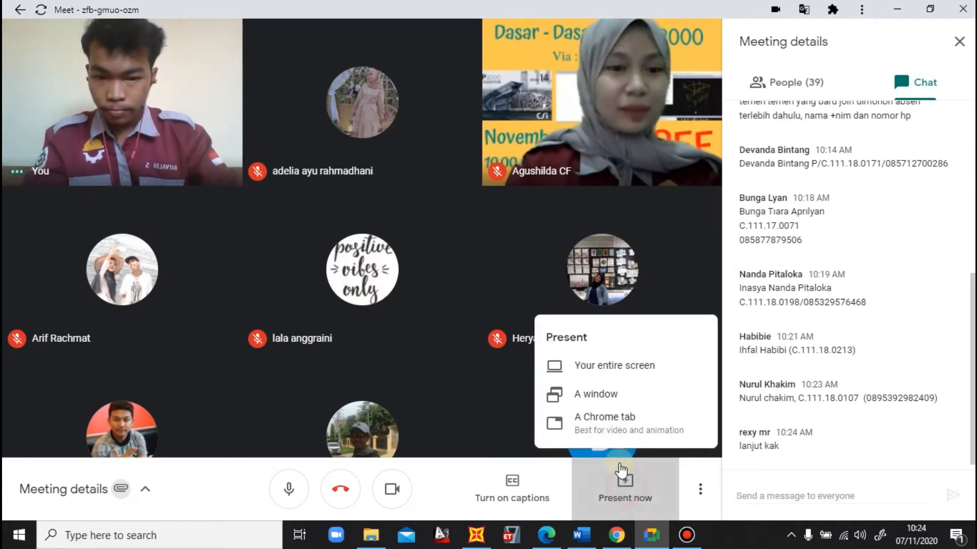
click(603, 366)
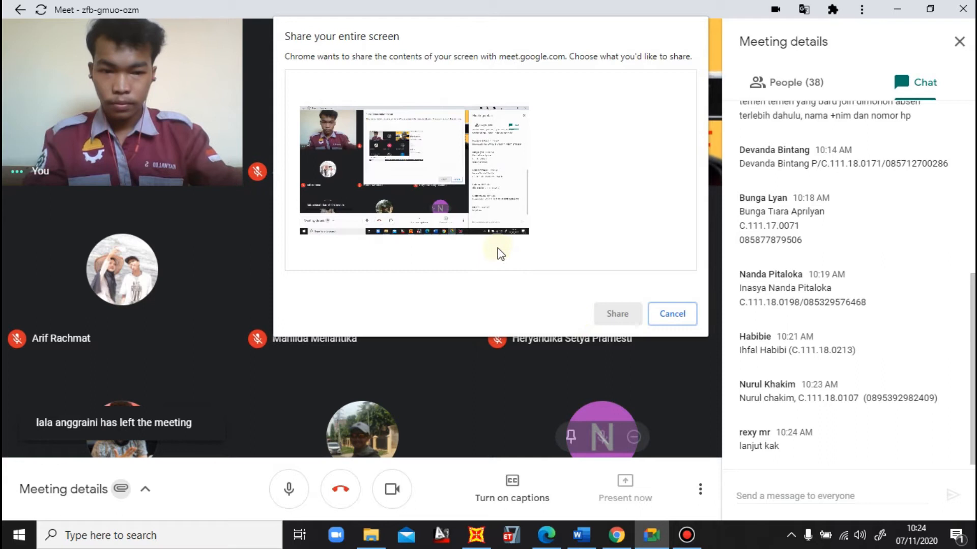
click(334, 153)
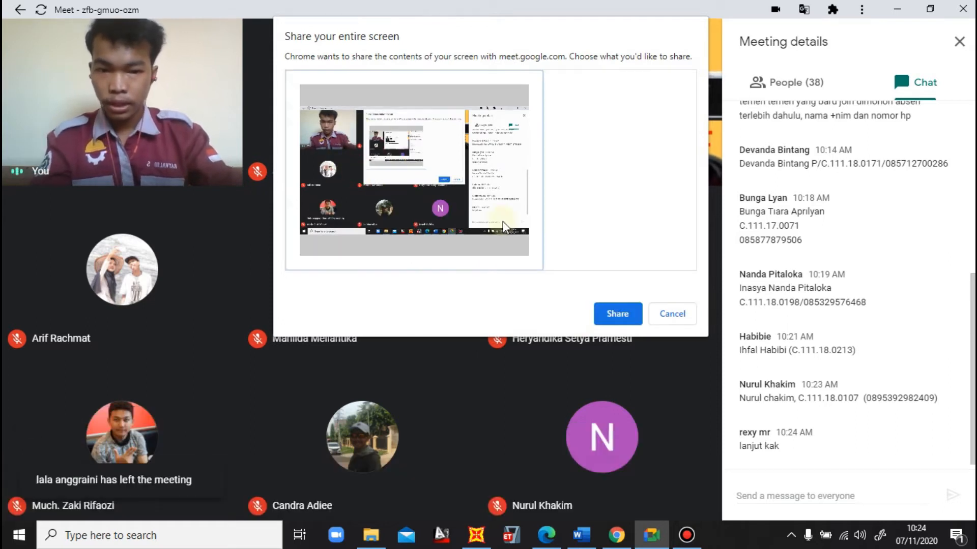
click(619, 318)
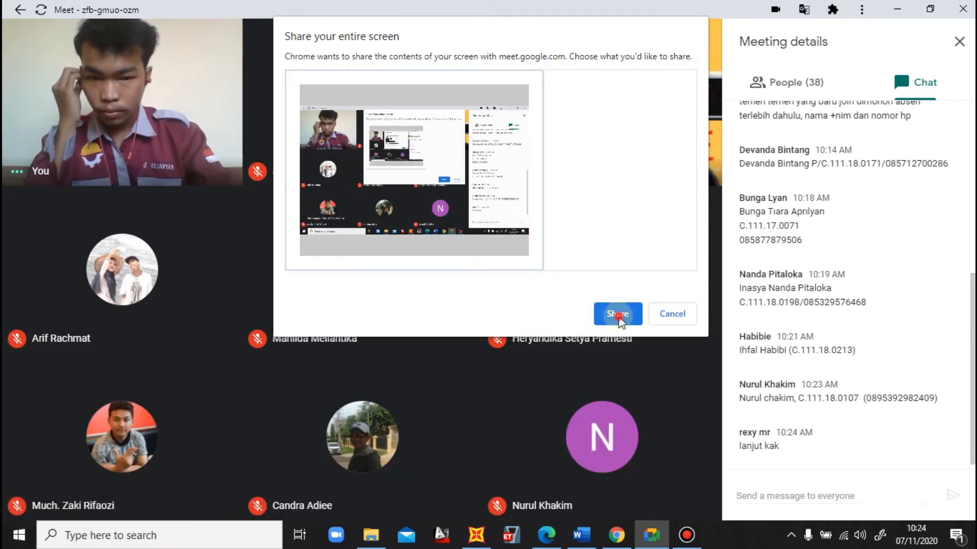
click(476, 535)
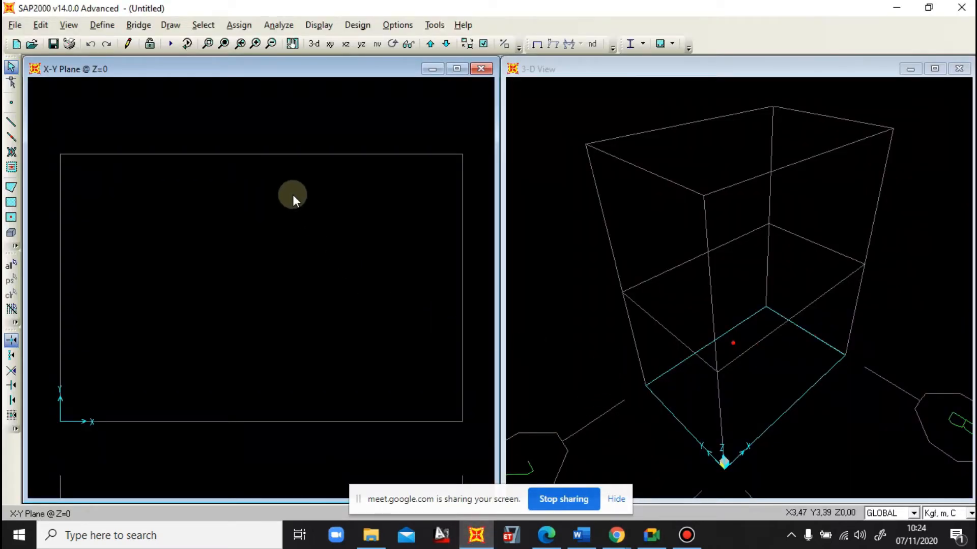
Open the material definitions and go through the existing 4000Psi and A992Fy50 materials
click(111, 28)
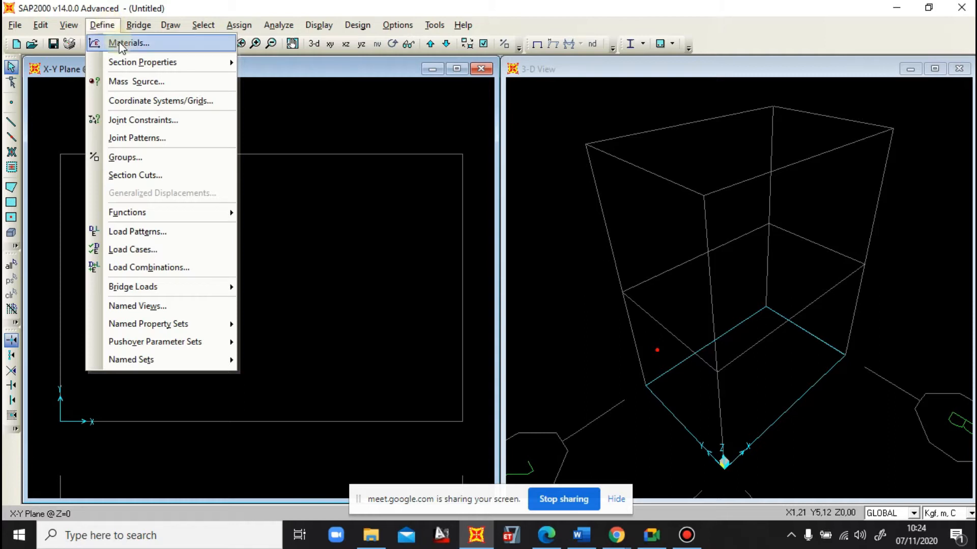
click(327, 115)
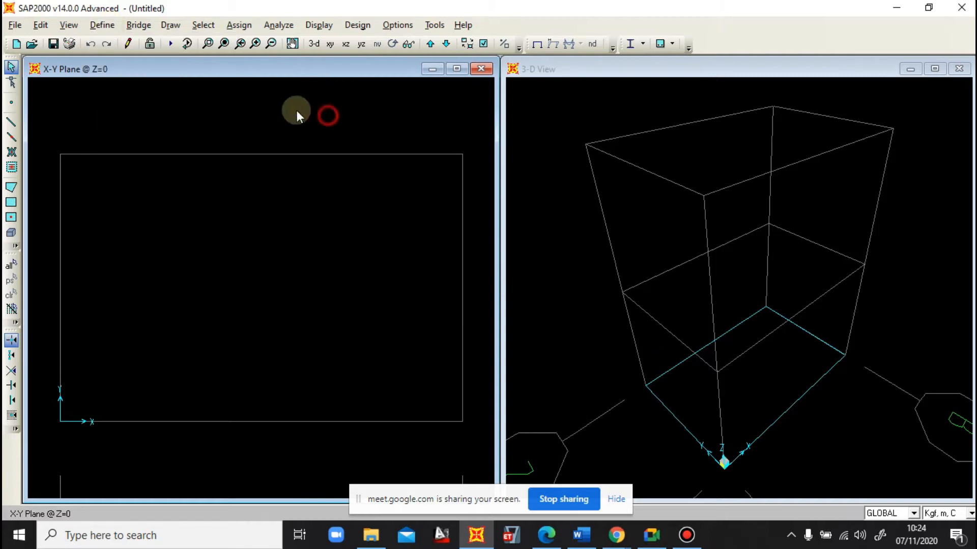
click(97, 26)
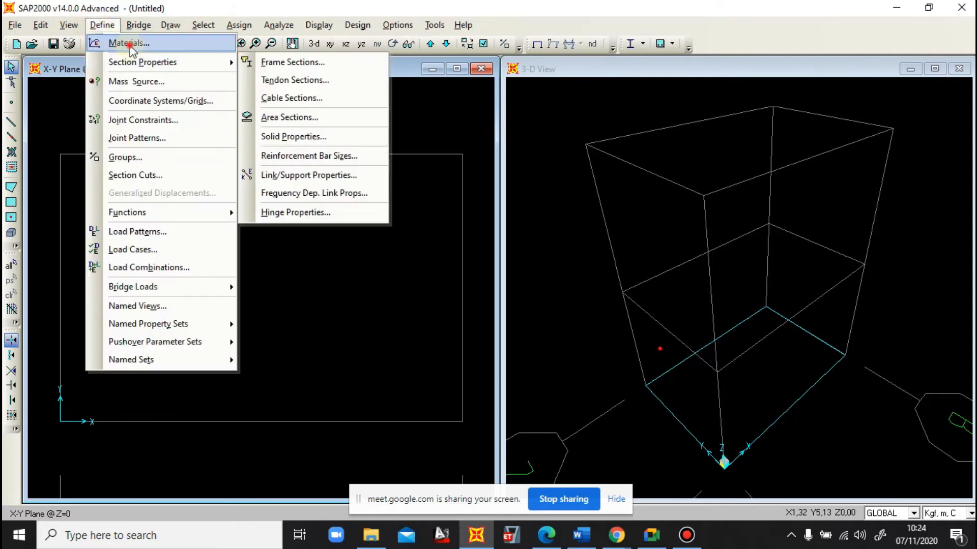
click(128, 43)
click(403, 229)
click(404, 220)
click(408, 229)
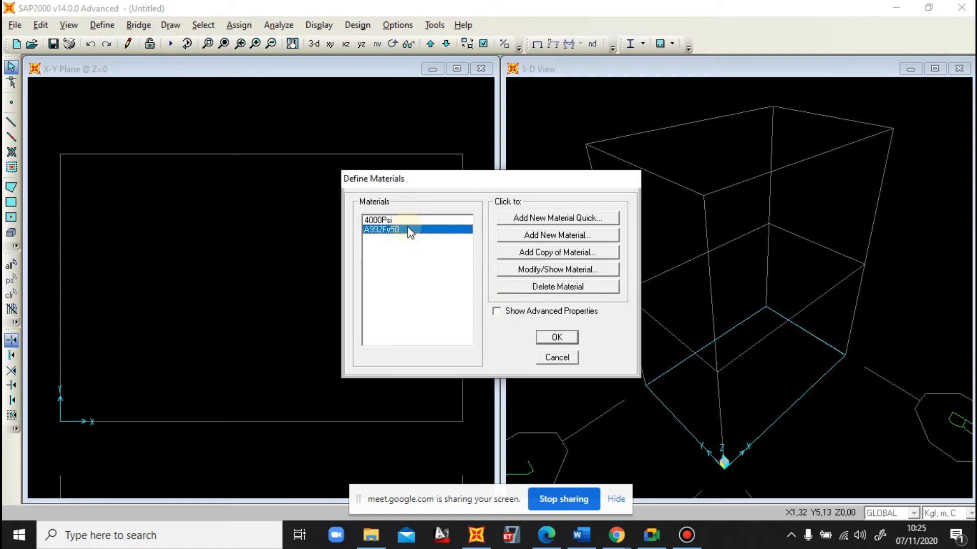
click(408, 220)
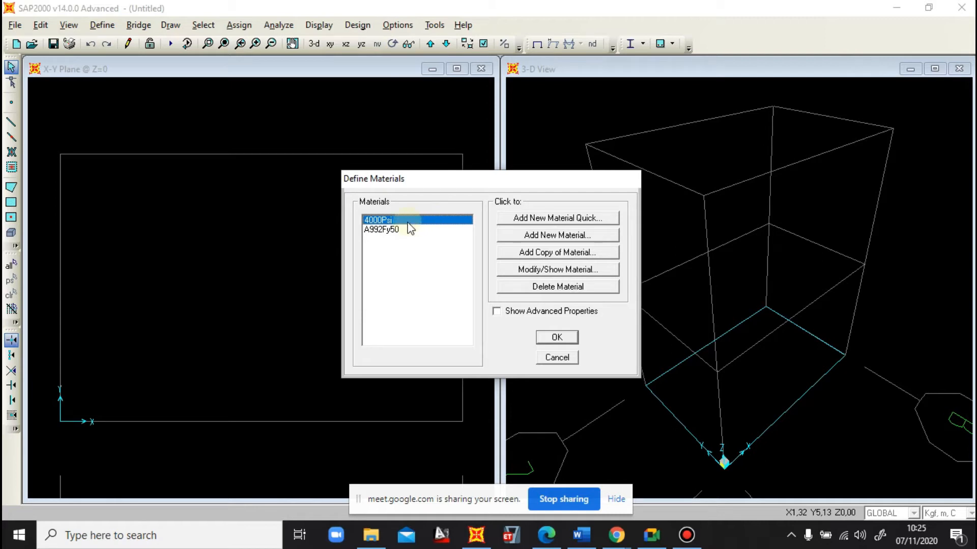
click(406, 231)
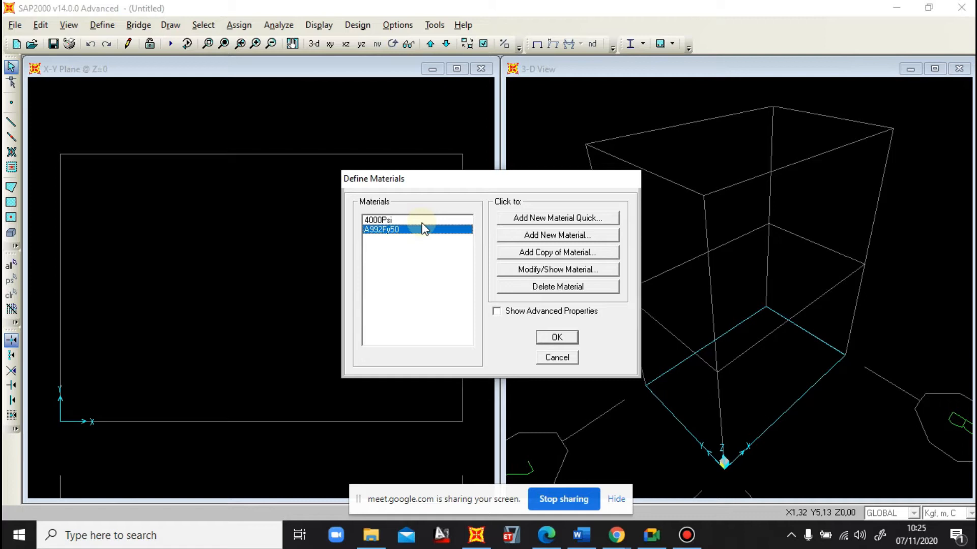
click(394, 220)
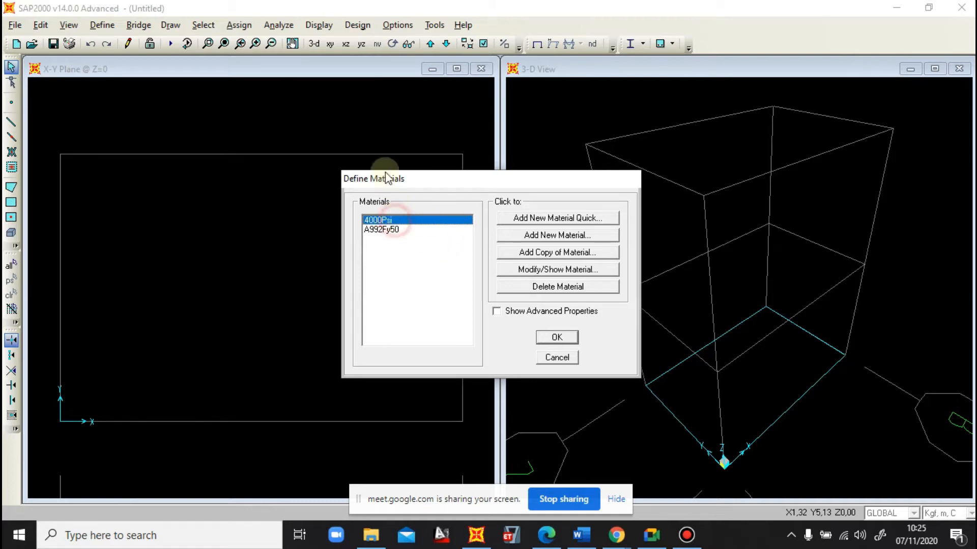
Rename the 4000Psi concrete material as BETON FC 25, checking the concrete grade in the Word document
click(528, 271)
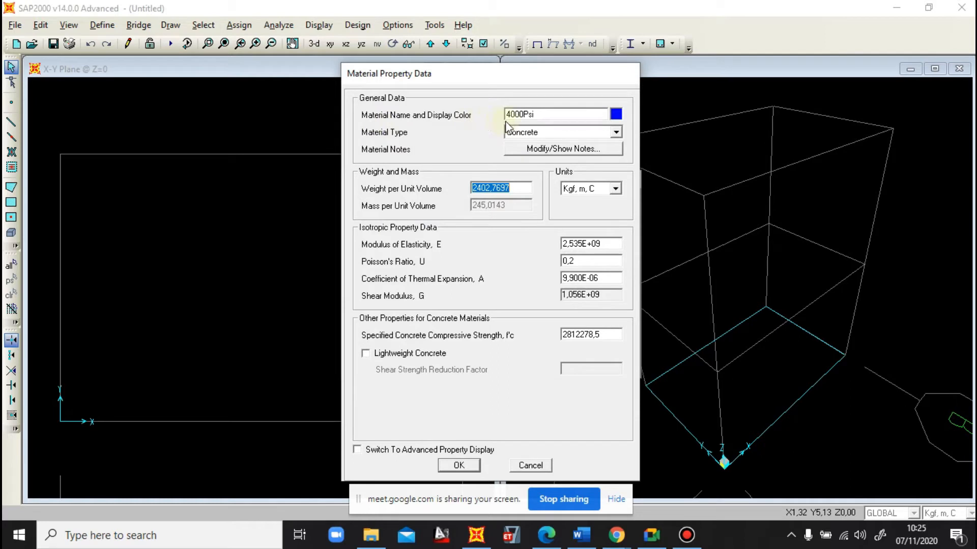
click(543, 113)
drag(542, 113, 479, 119)
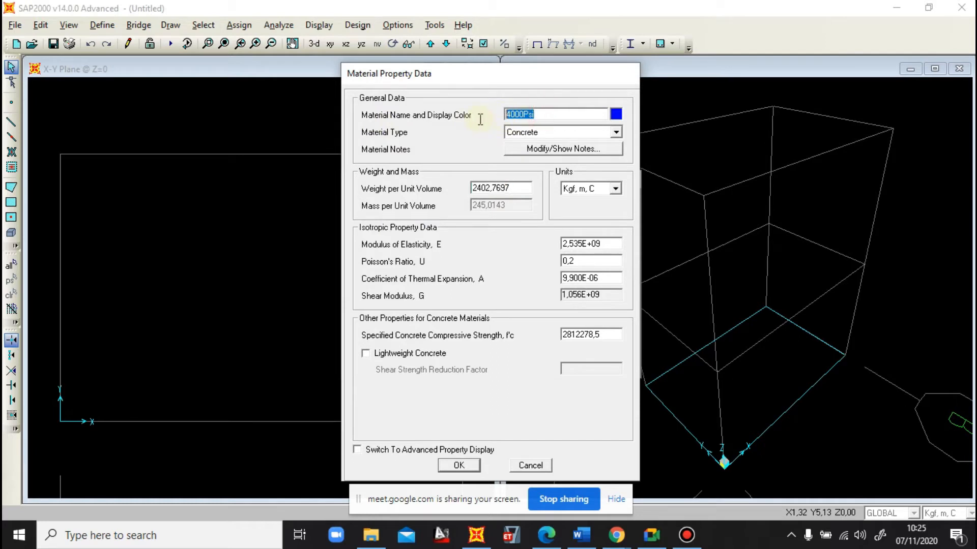
text(BETON FC)
click(578, 543)
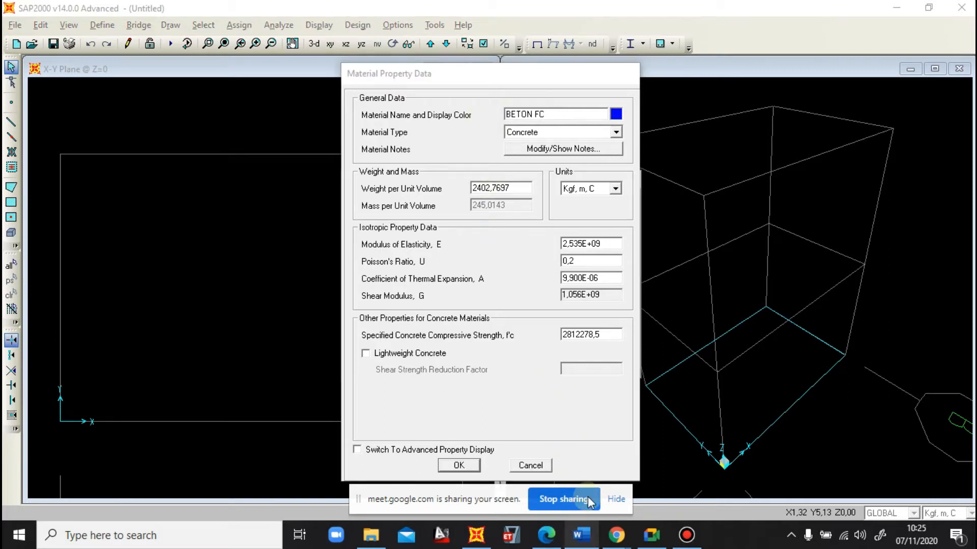
scroll(512, 321, down, 10)
scroll(512, 321, up, 5)
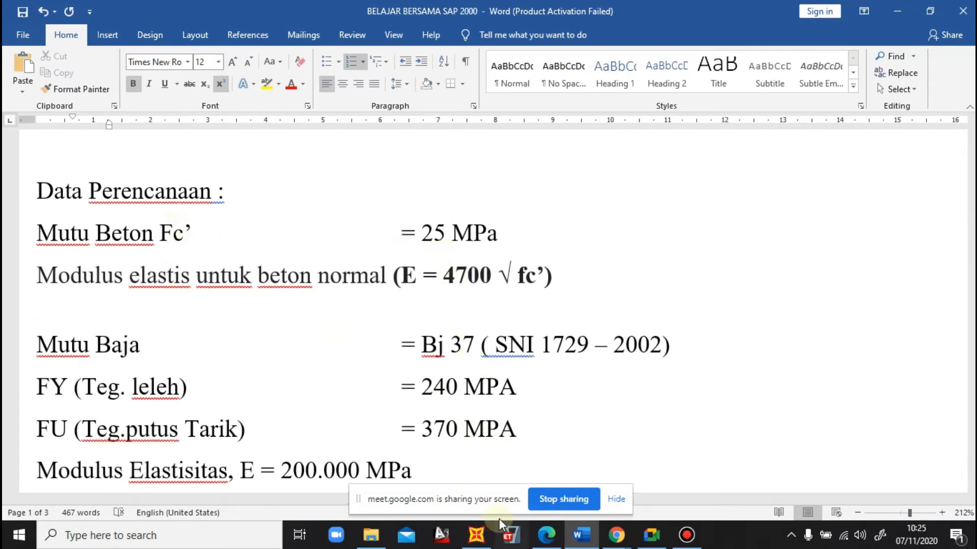
click(890, 11)
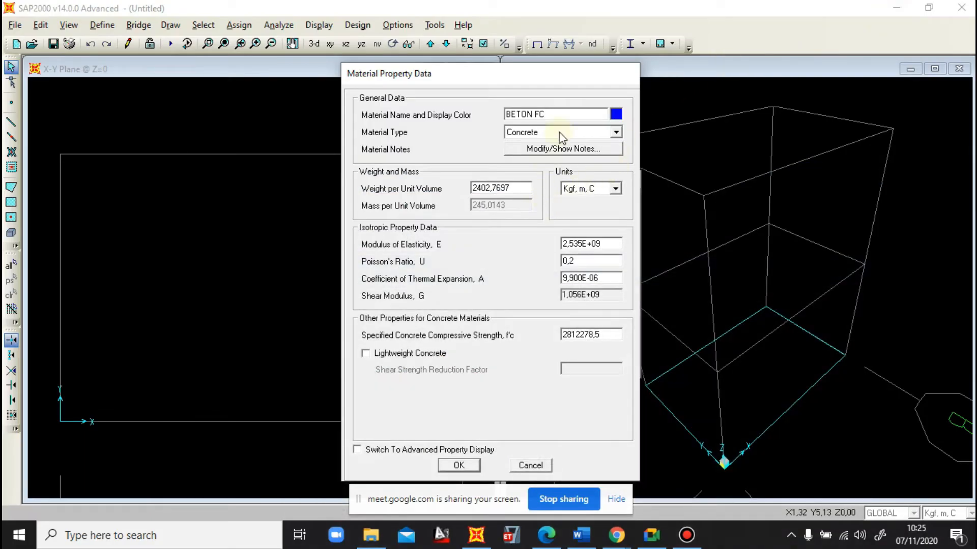
text(25)
Set the concrete's weight per unit volume to 2400 and check it against the density table in pppurg_1987.pdf
click(512, 190)
double_click(512, 190)
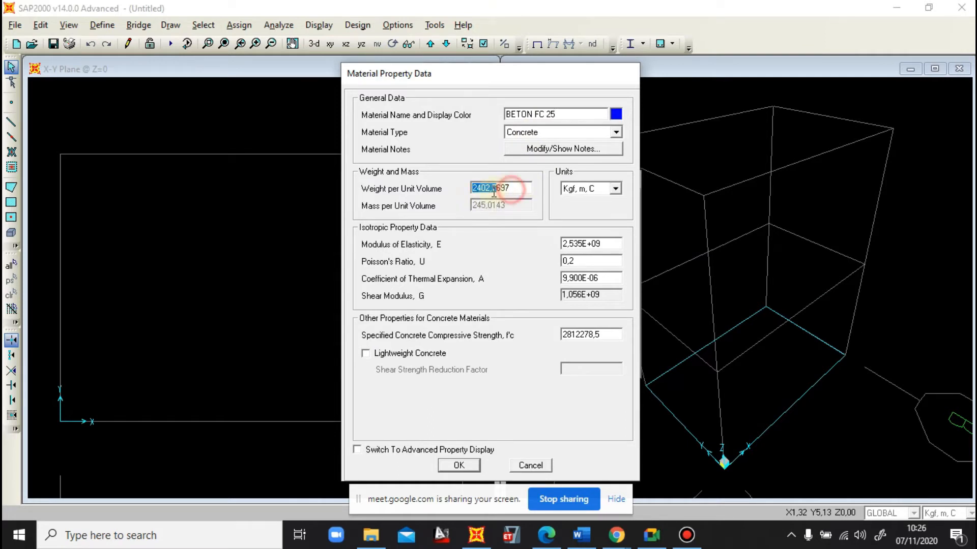
text(2400)
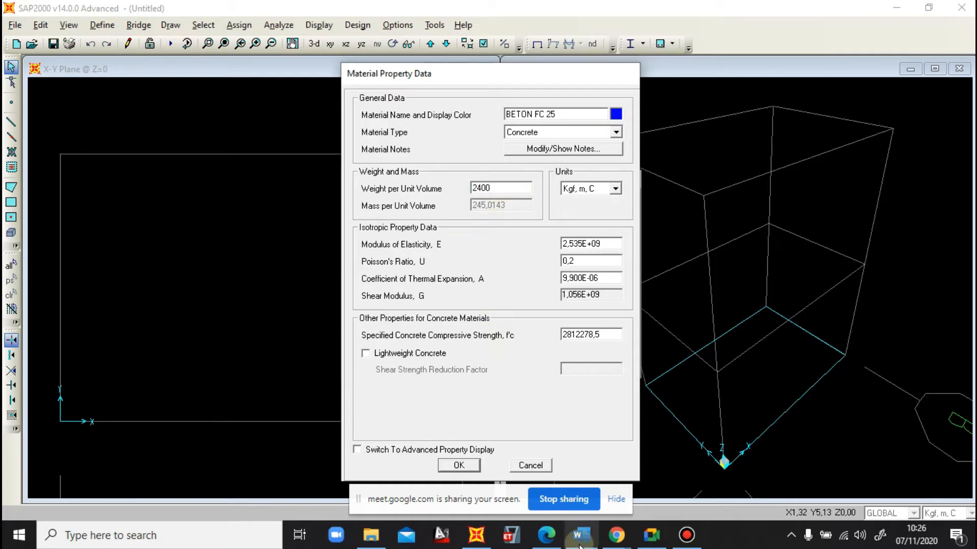
click(546, 535)
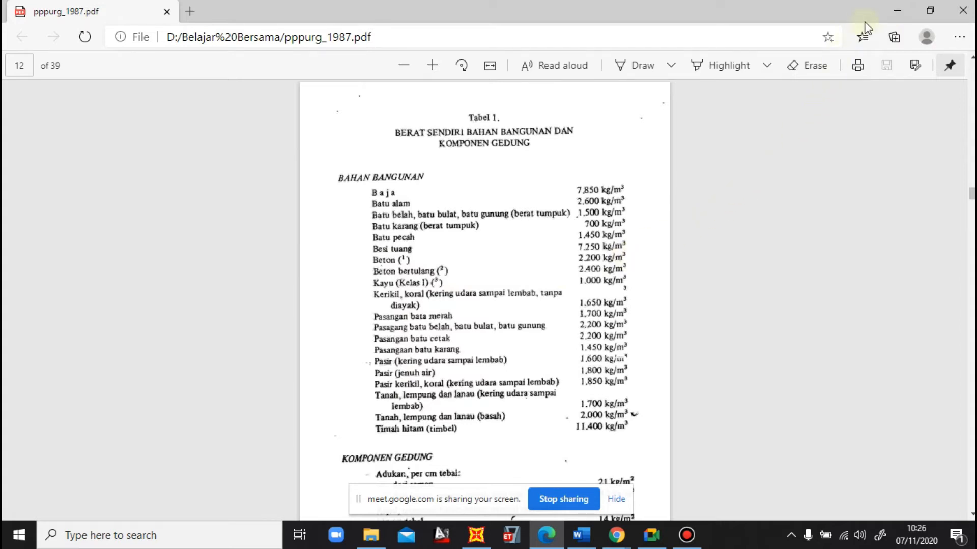
click(895, 10)
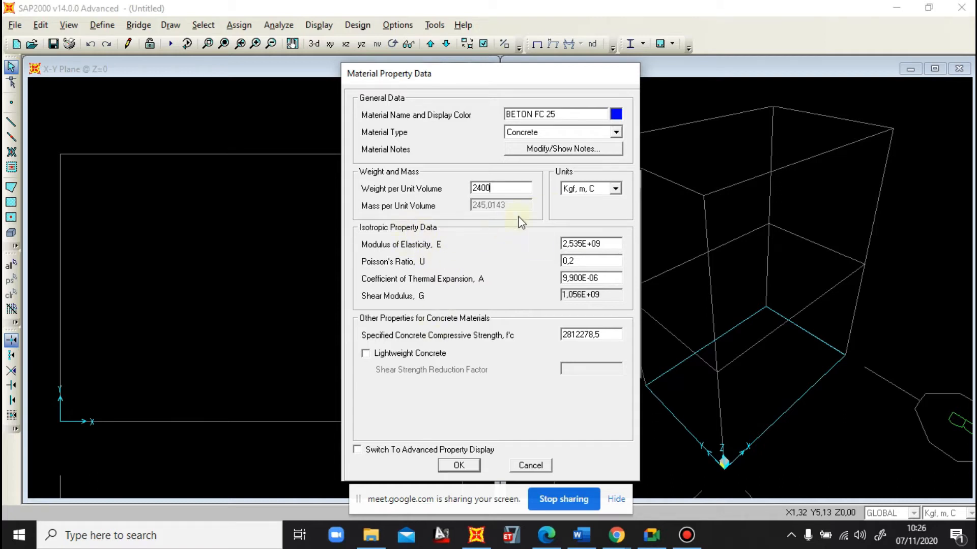
Switch the concrete material's units to N, mm, C and append MPA to the concrete modulus formula in the Word document
click(595, 191)
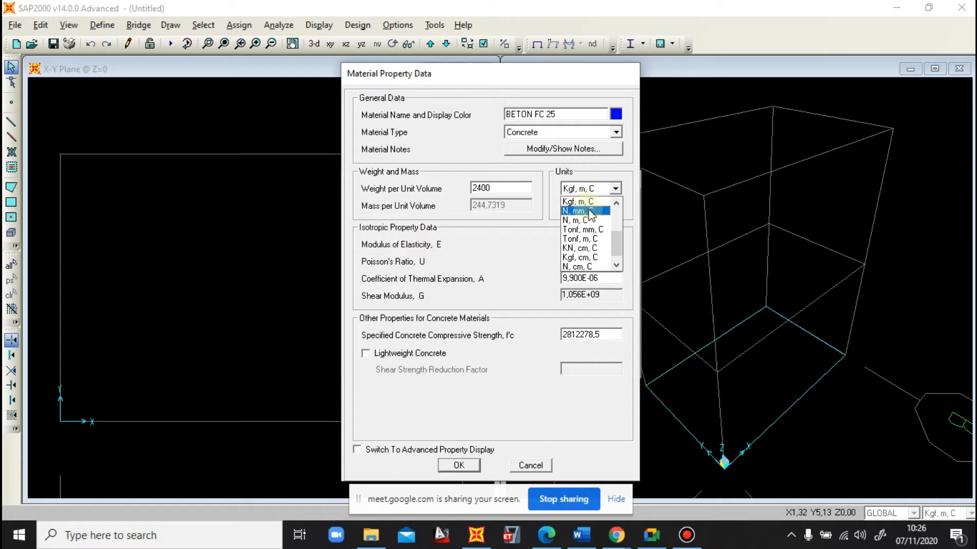
click(586, 211)
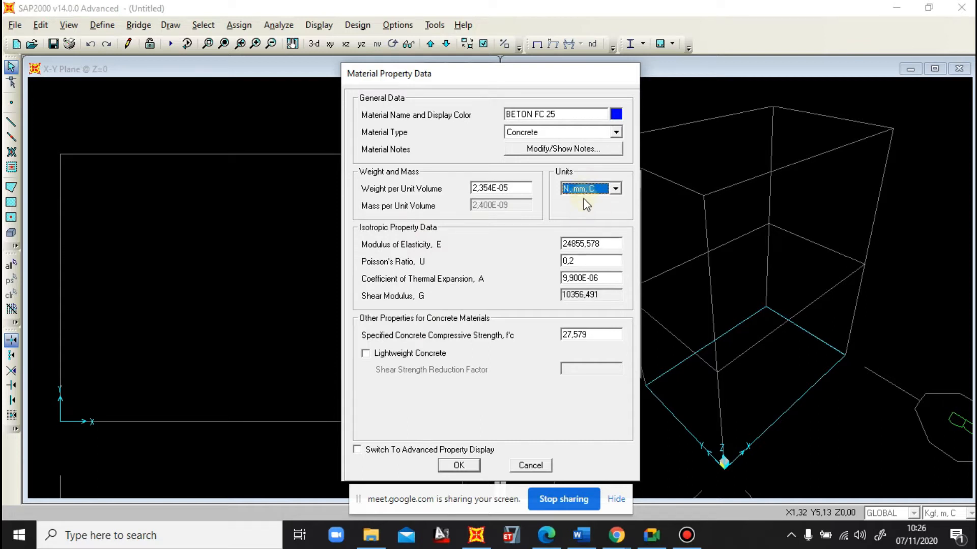
click(581, 534)
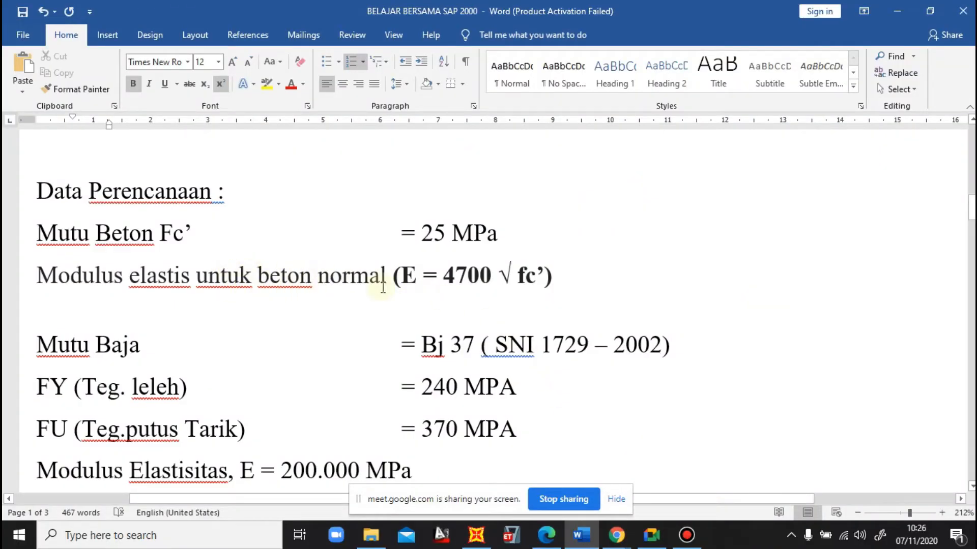
click(557, 277)
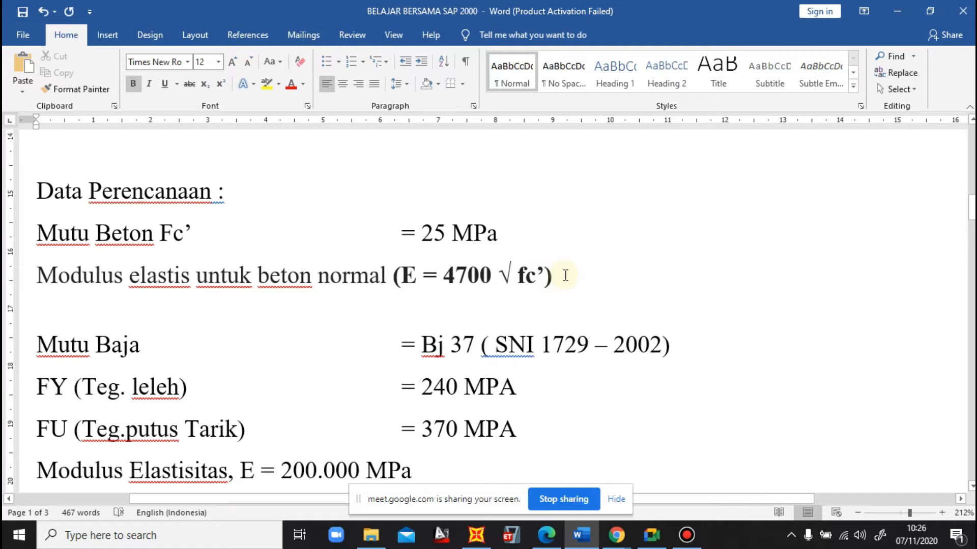
text(MPA)
click(906, 7)
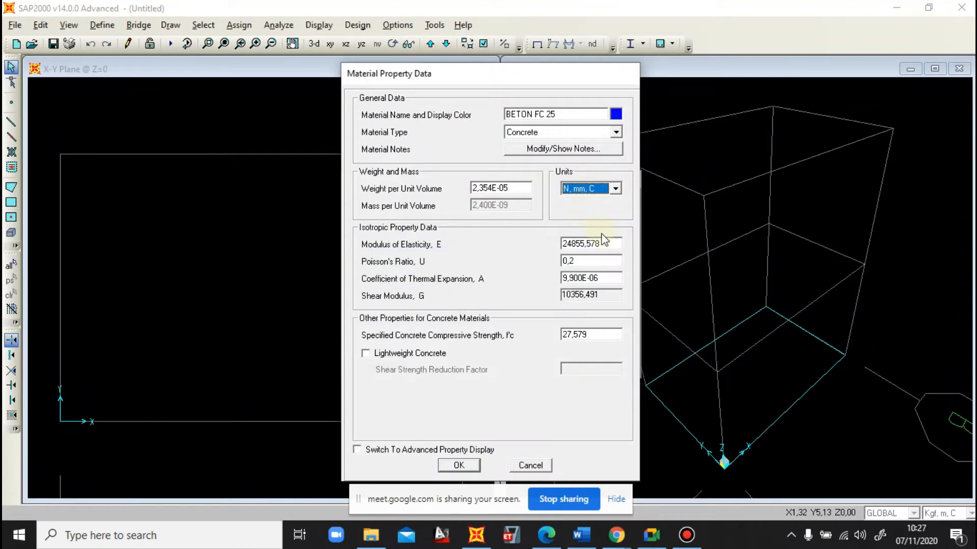
Set the concrete's modulus of elasticity to 23500 using 4700 times the square root of 25, following the formula in the Word document
click(603, 244)
double_click(603, 244)
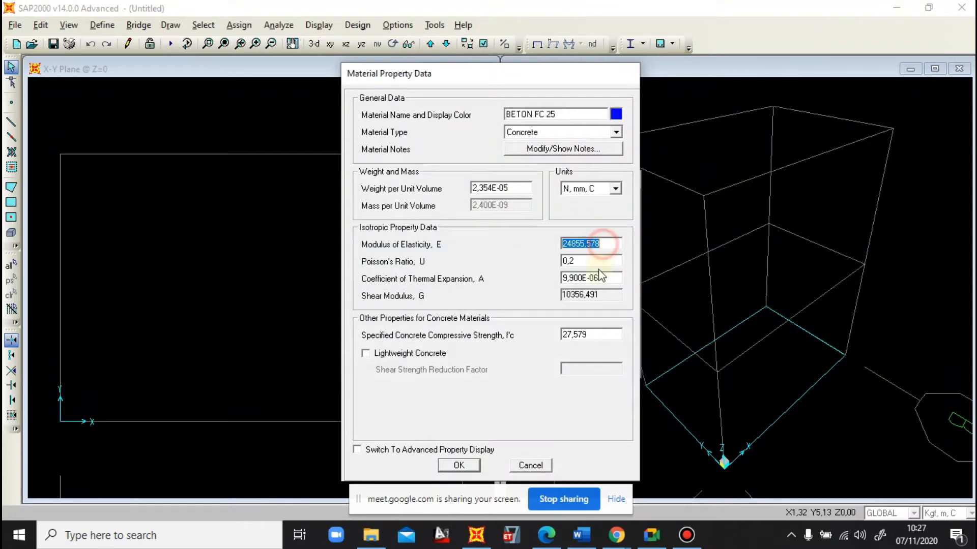
click(582, 535)
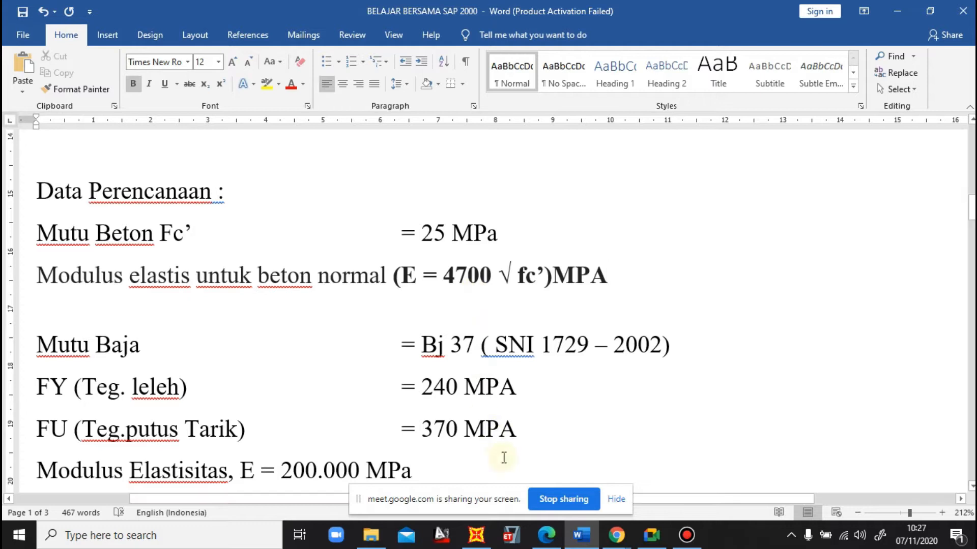
click(908, 11)
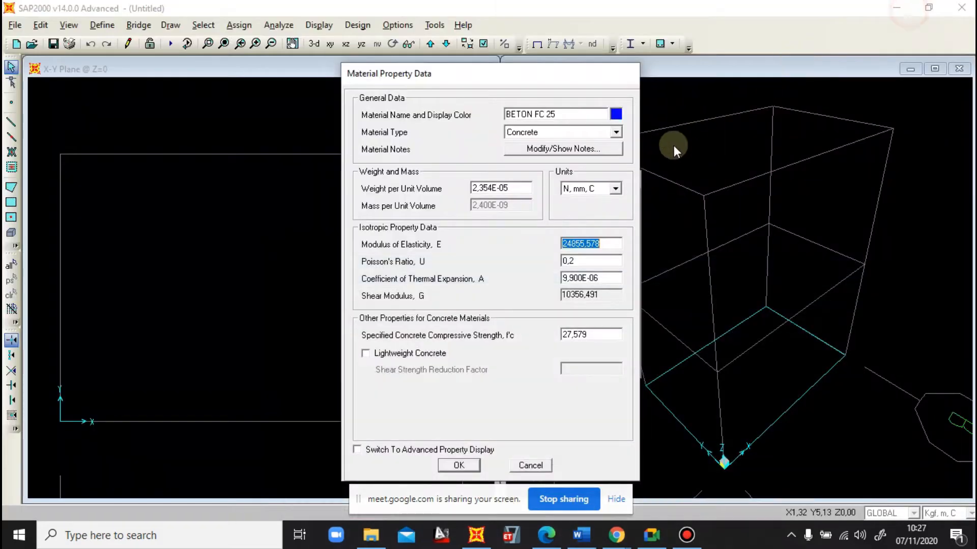
text(4700)
text(*2)
text(5)
text(0,5)
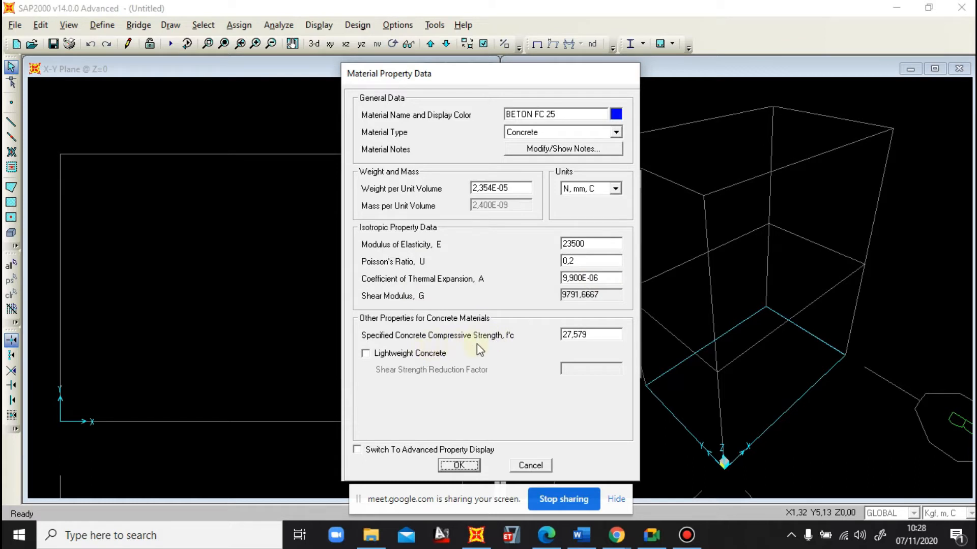
Set the specified concrete compressive strength f'c to 25 and accept the BETON FC 25 material
double_click(590, 336)
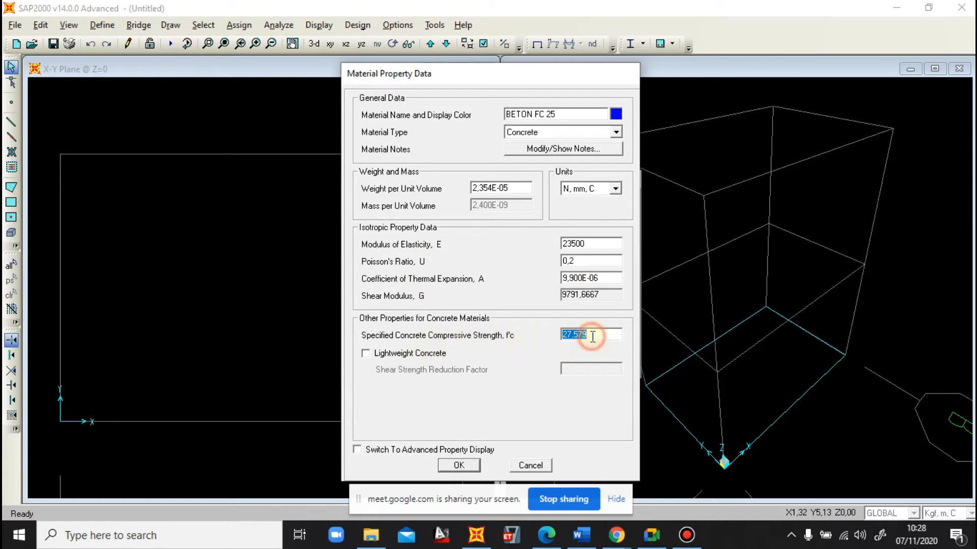
text(25)
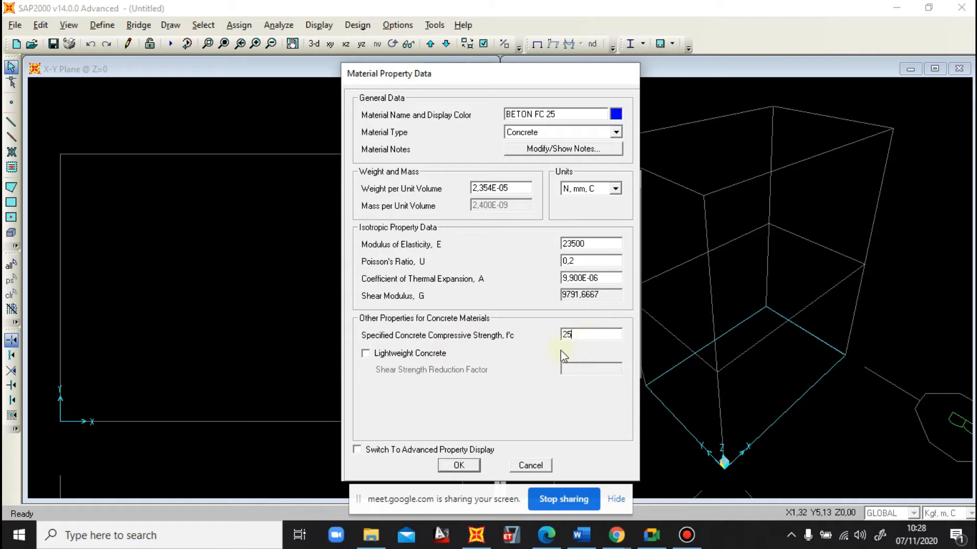
click(461, 463)
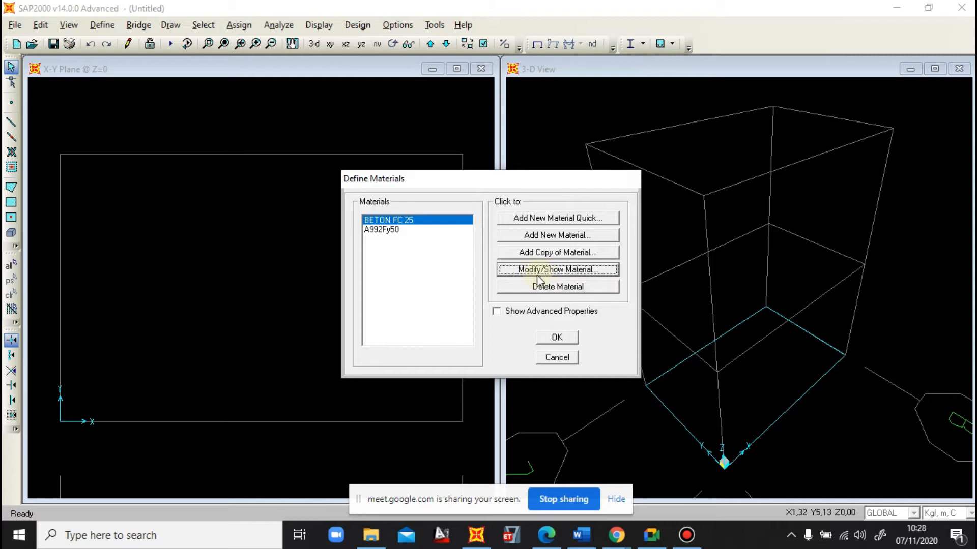
Rename the A992Fy50 steel material as BJ 37, checking the steel grade in the Word document
click(385, 230)
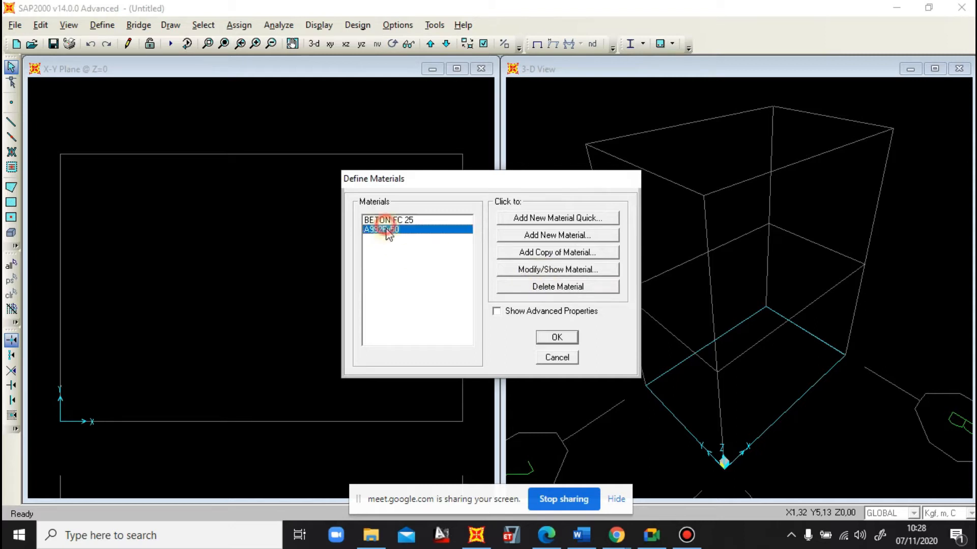
click(548, 271)
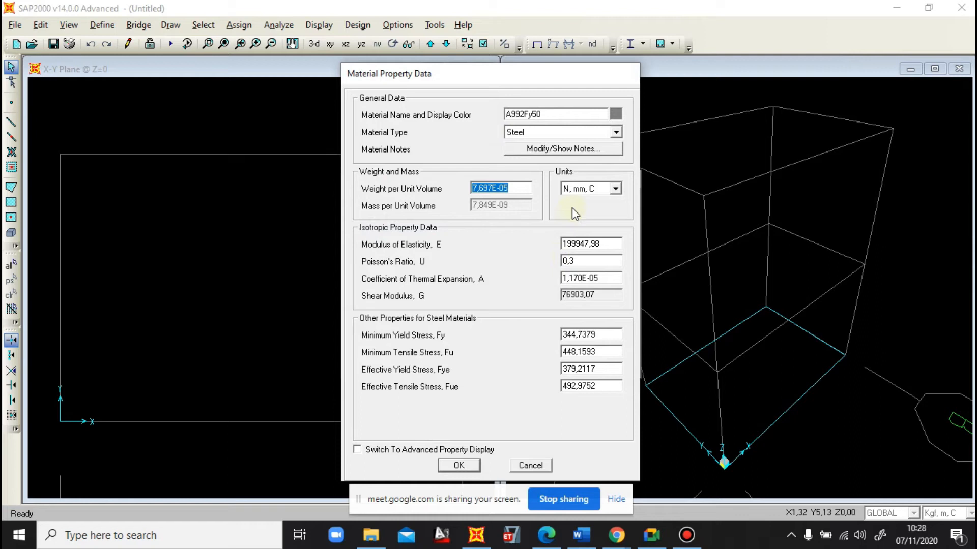
double_click(545, 114)
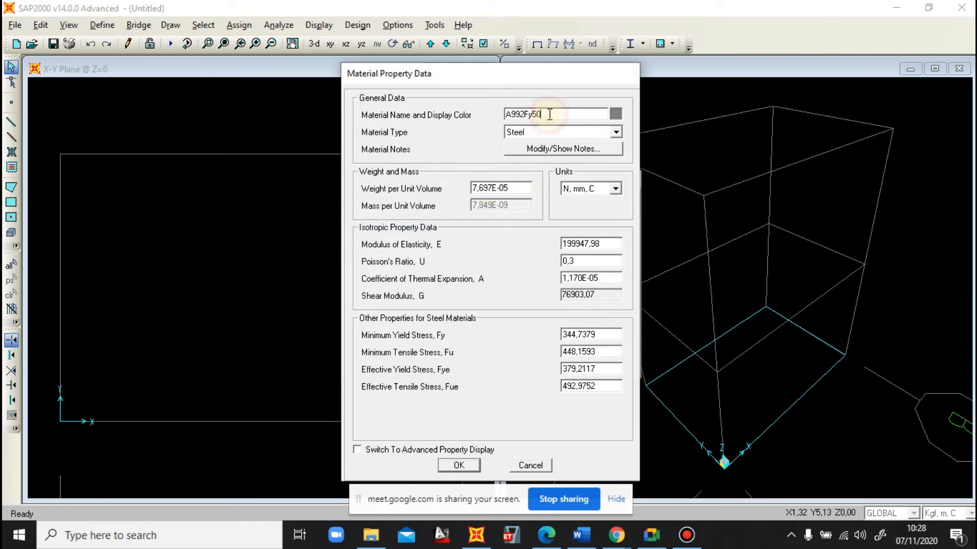
click(582, 535)
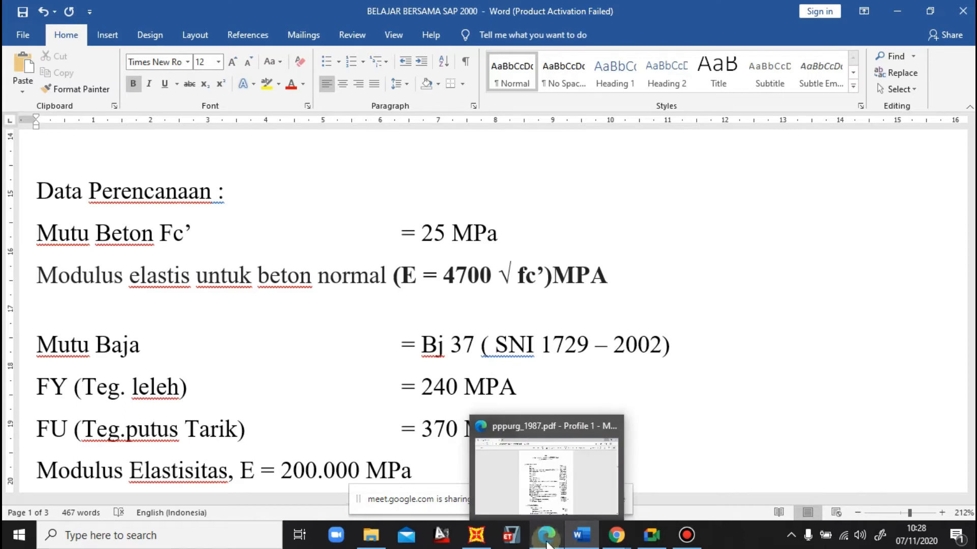
click(897, 11)
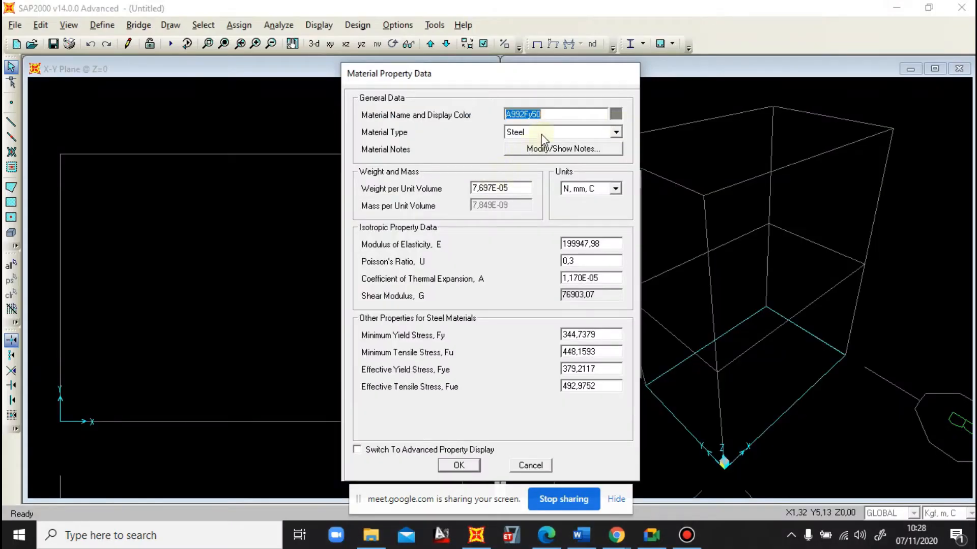
text(BJ 37)
Look up the steel density in pppurg_1987.pdf and set BJ 37's weight per unit volume to 7850 in Kgf, m, C units
double_click(504, 188)
click(552, 530)
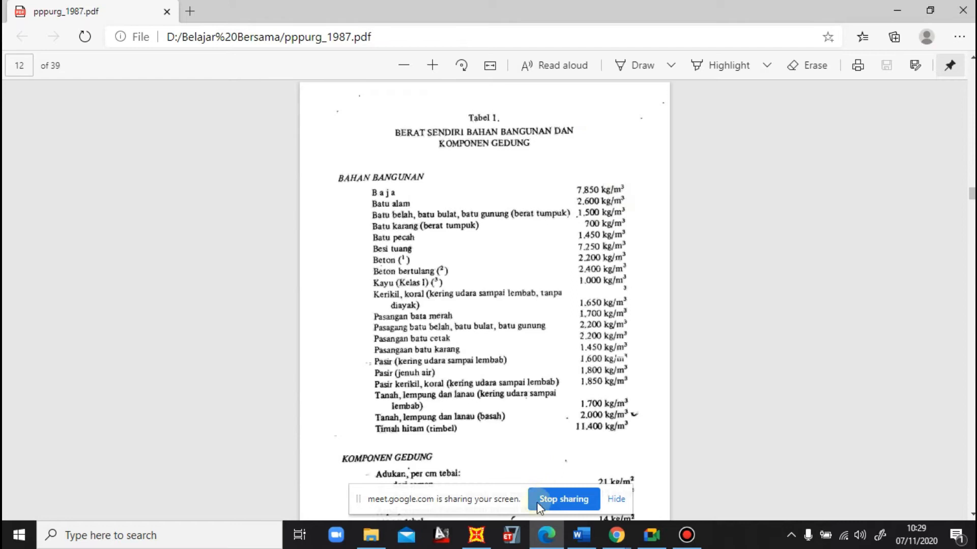
click(906, 8)
click(615, 188)
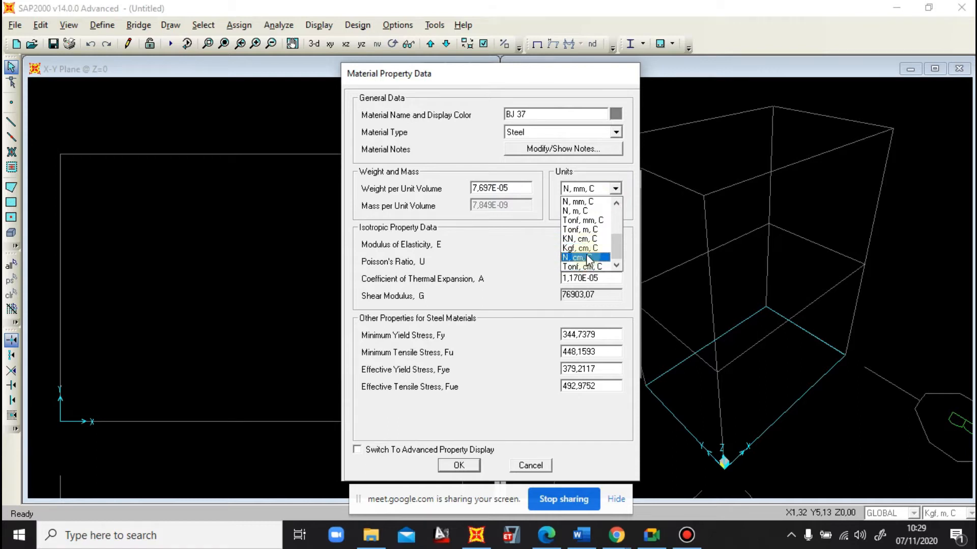
scroll(589, 239, up, 1)
scroll(586, 237, up, 1)
click(585, 222)
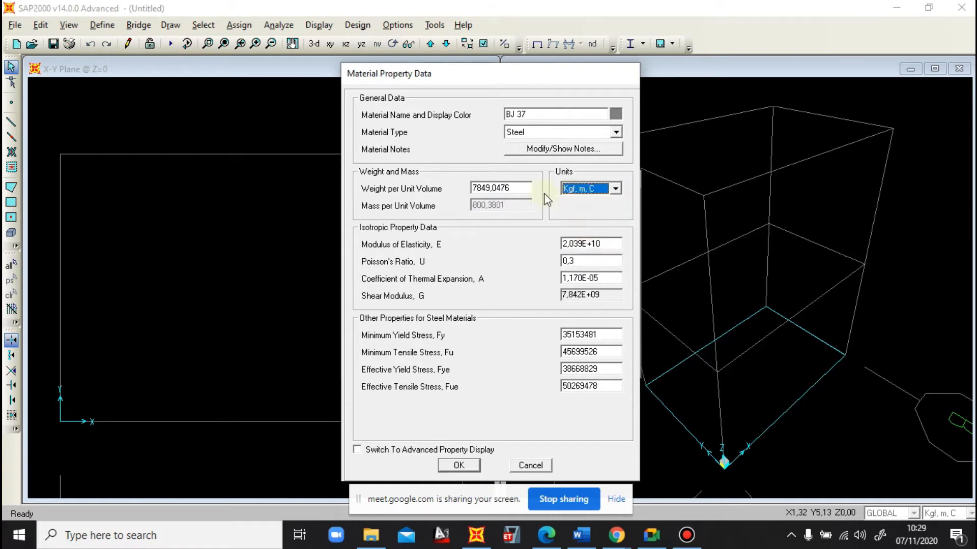
double_click(510, 187)
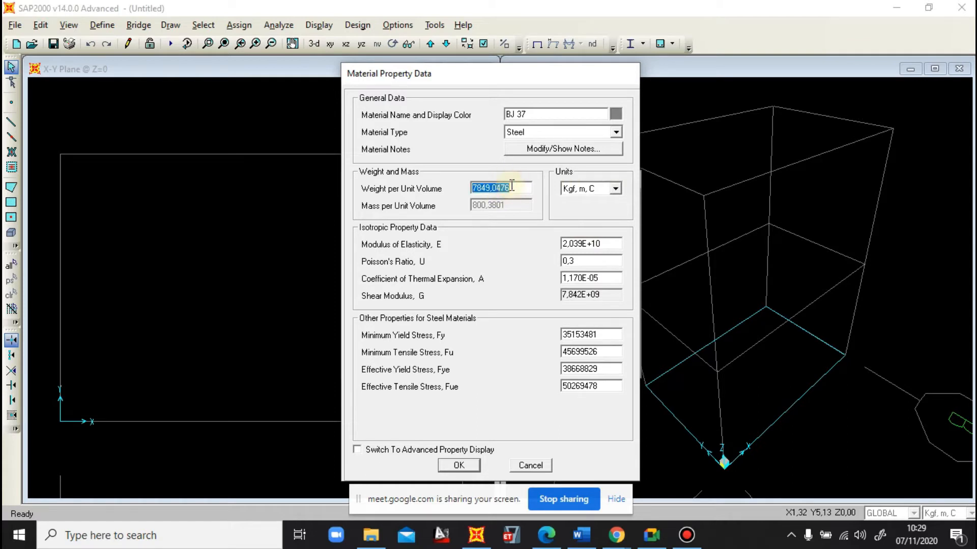
text(7850)
Switch BJ 37's units to N, mm, C and set its modulus of elasticity to 200000, following the Word document
click(594, 188)
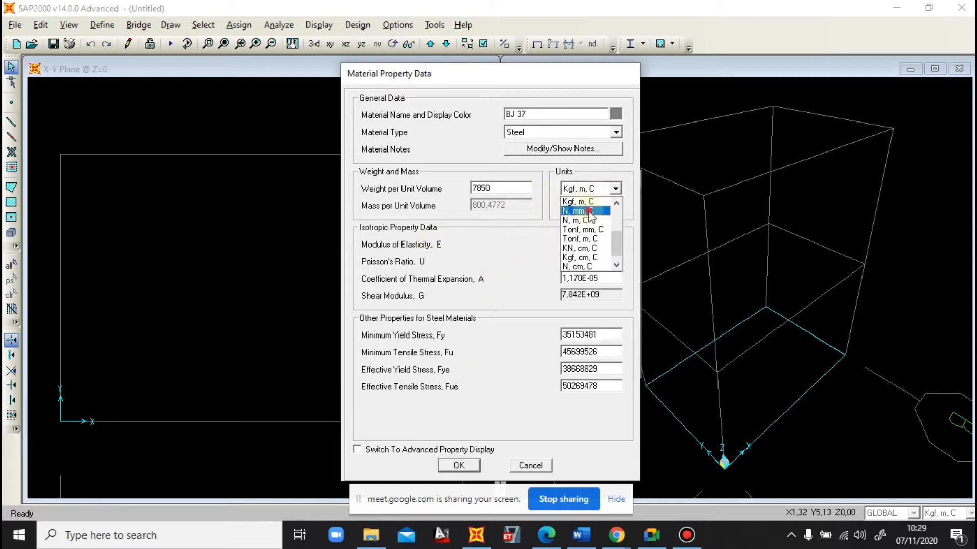
click(589, 212)
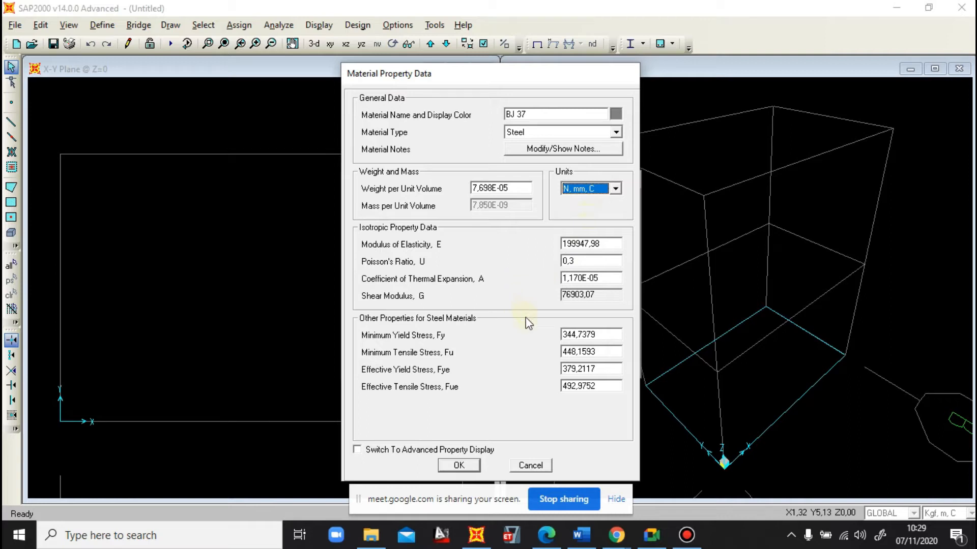
click(584, 536)
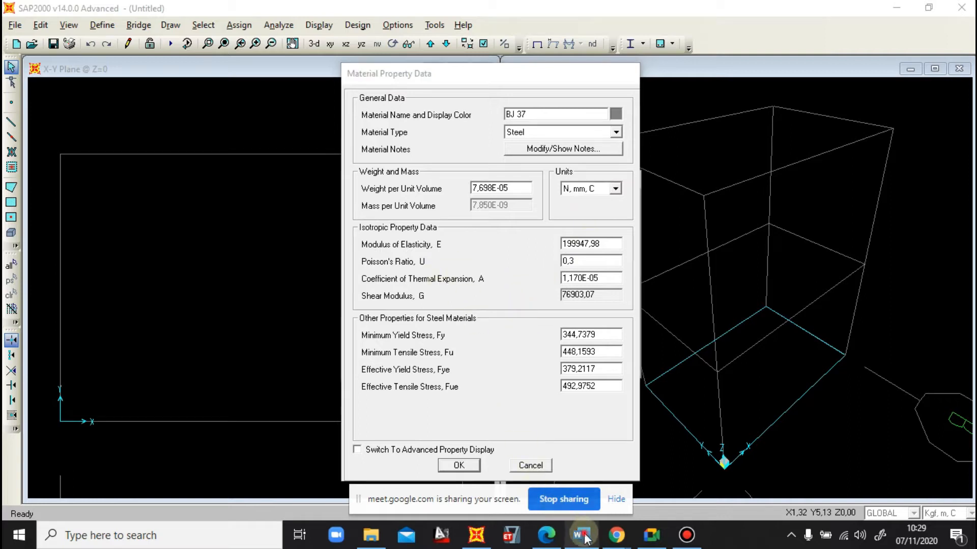
scroll(589, 373, down, 3)
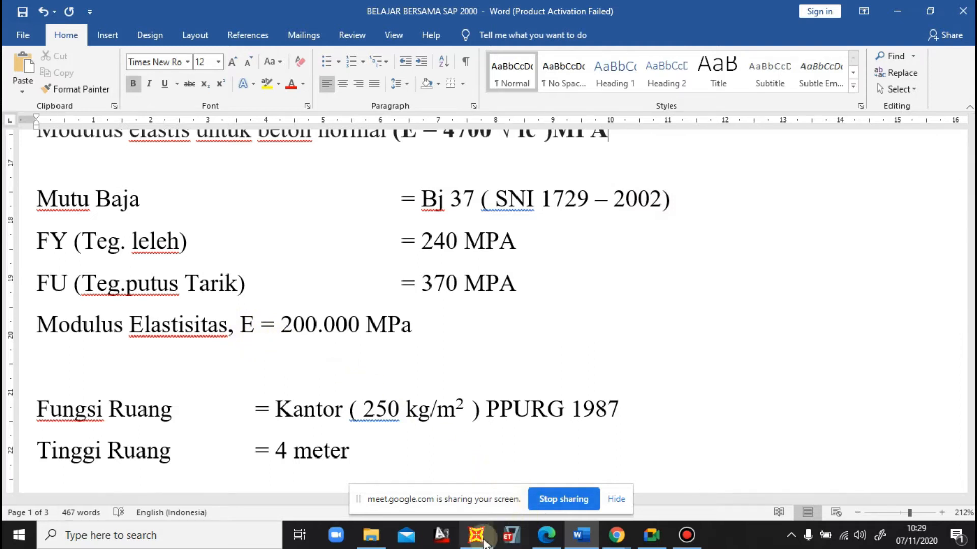
mouse_move(487, 541)
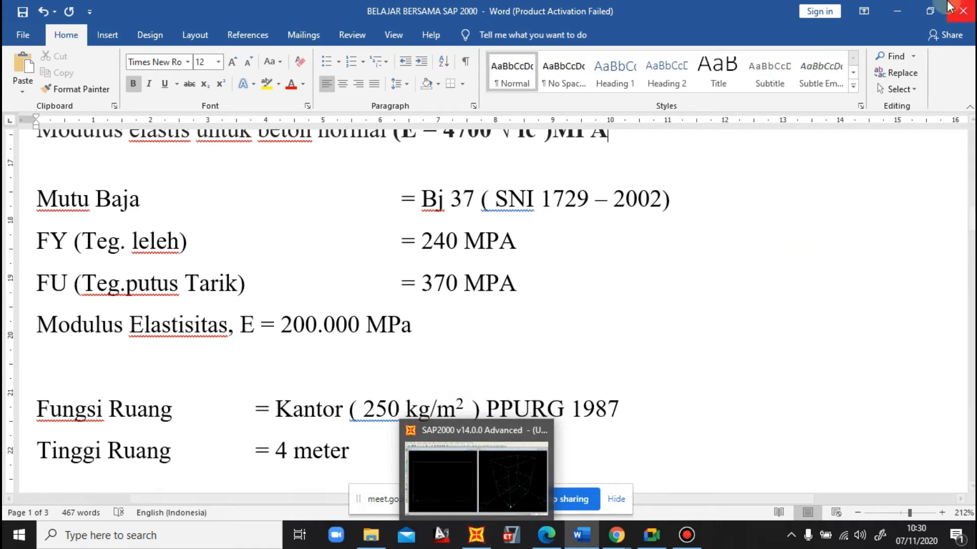
click(897, 11)
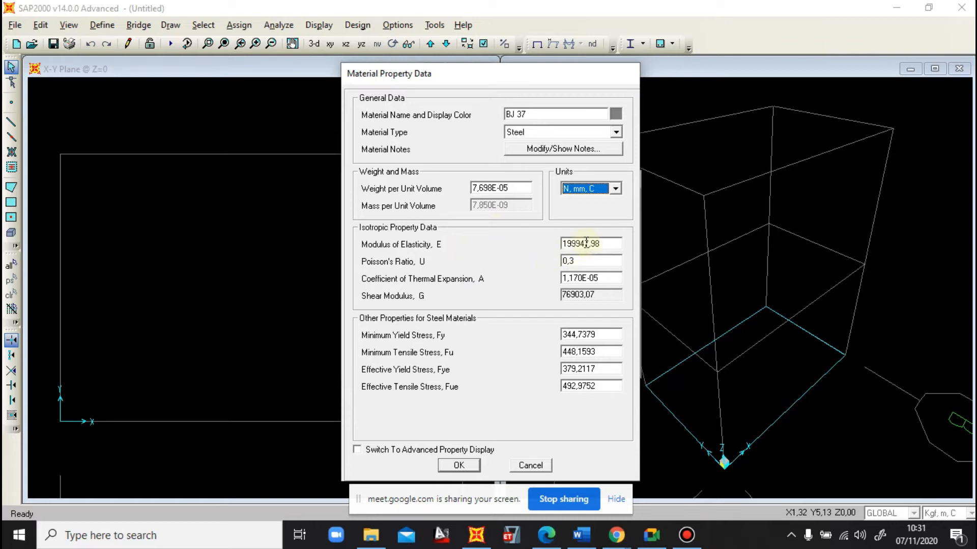
click(616, 246)
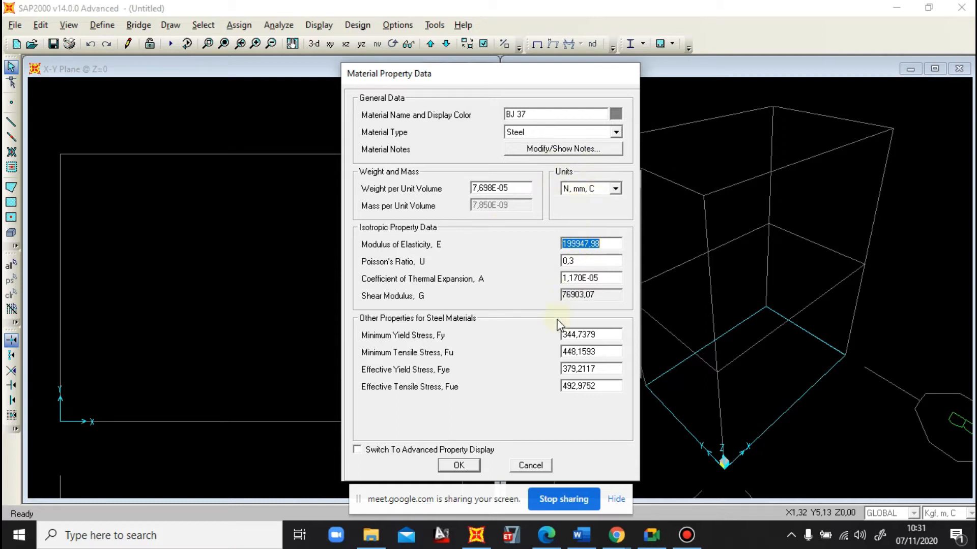
text(200000)
Set the Steel-type material's minimum yield stress Fy to 240, following the steel data in the Word document
click(595, 335)
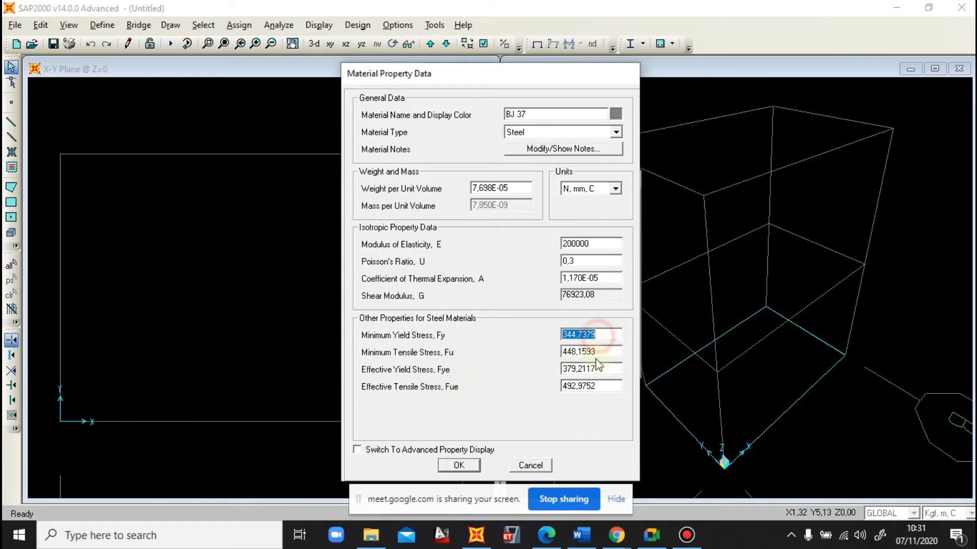
click(581, 535)
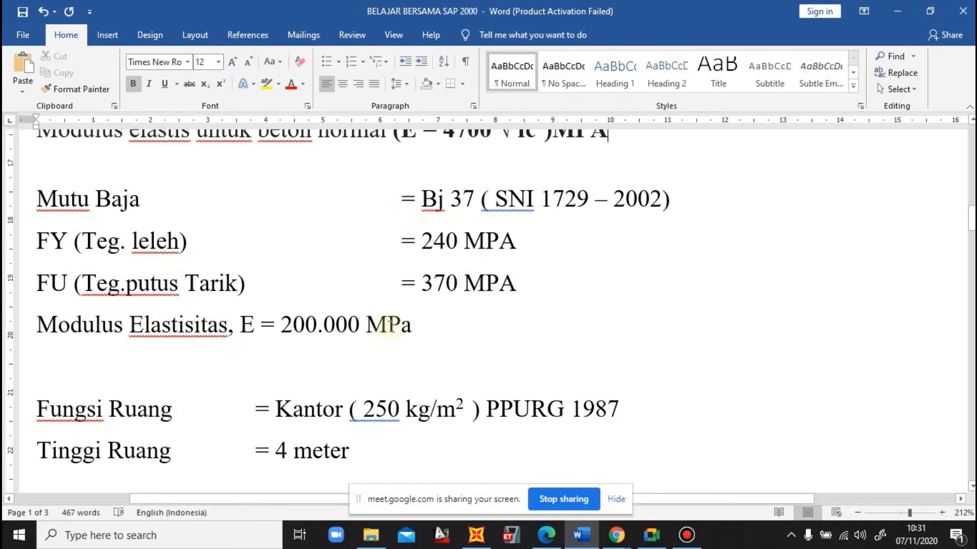
click(478, 534)
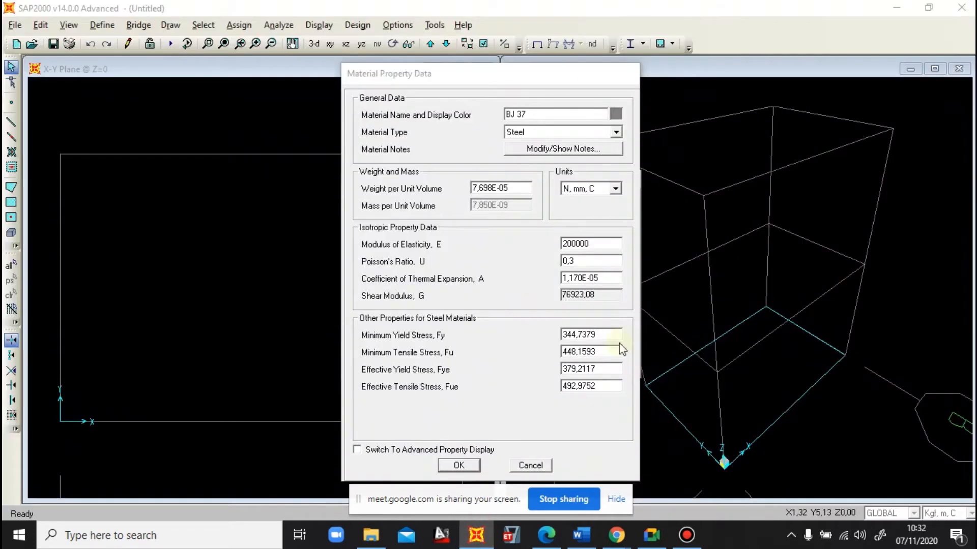
click(581, 535)
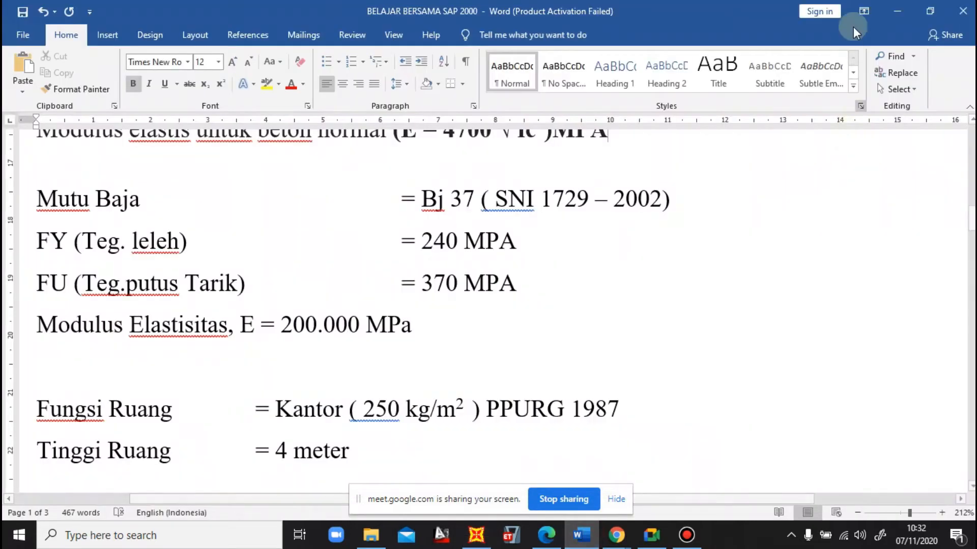
click(895, 12)
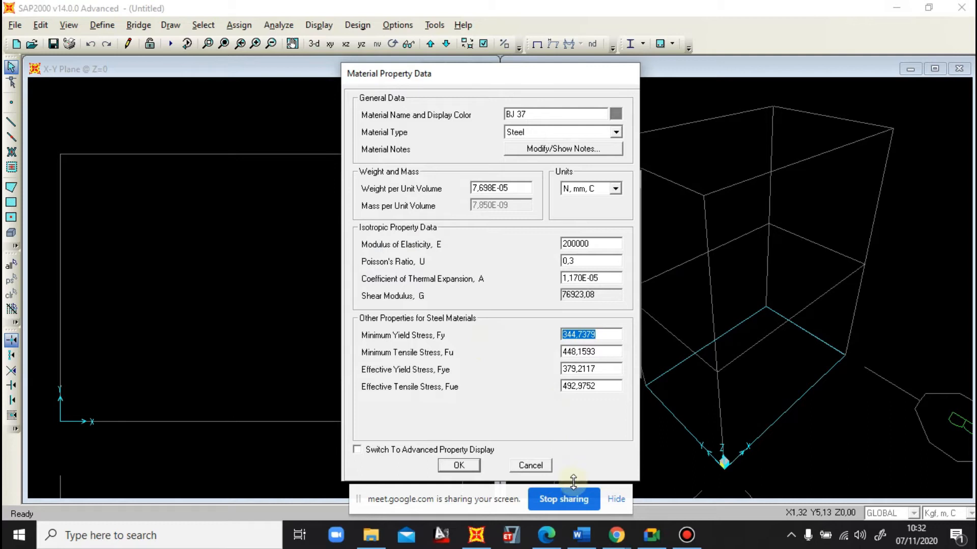
click(581, 534)
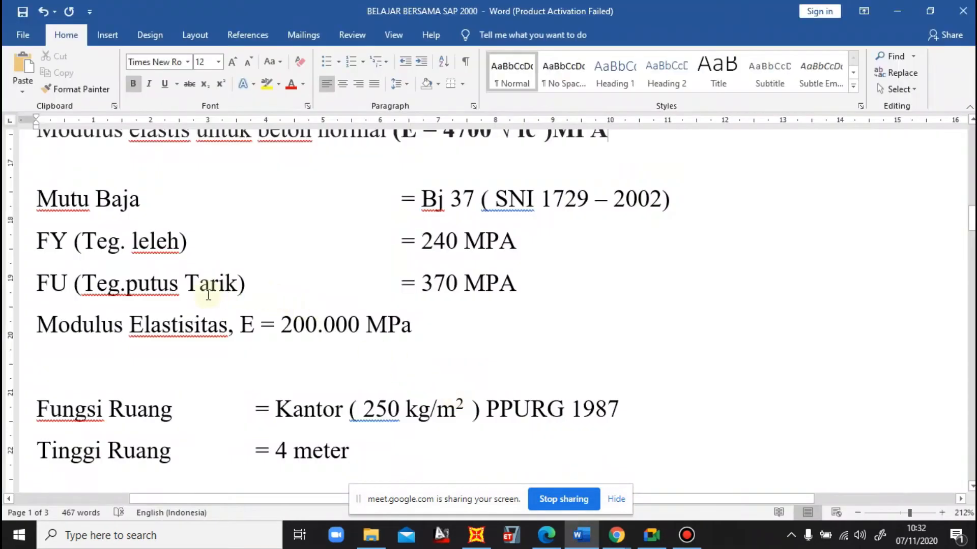
click(896, 11)
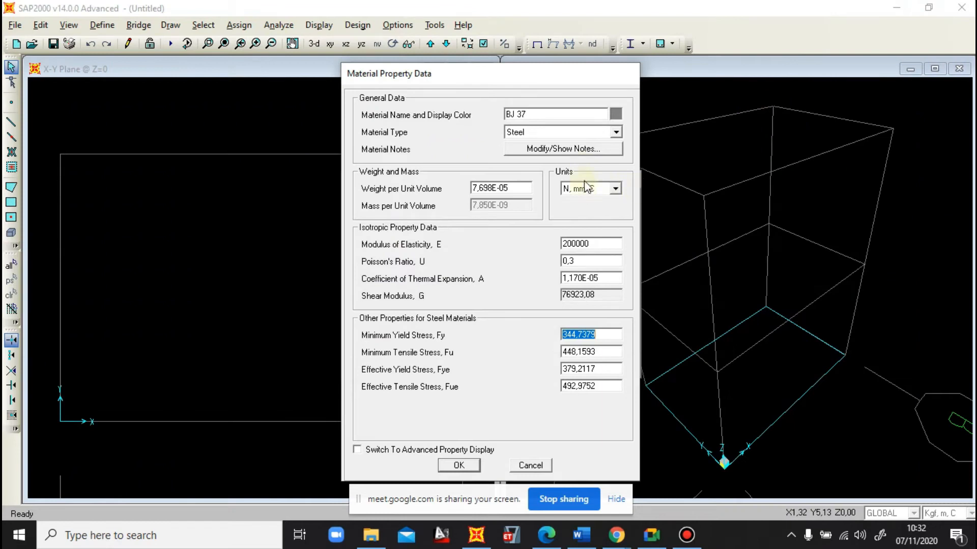
text(240)
double_click(606, 352)
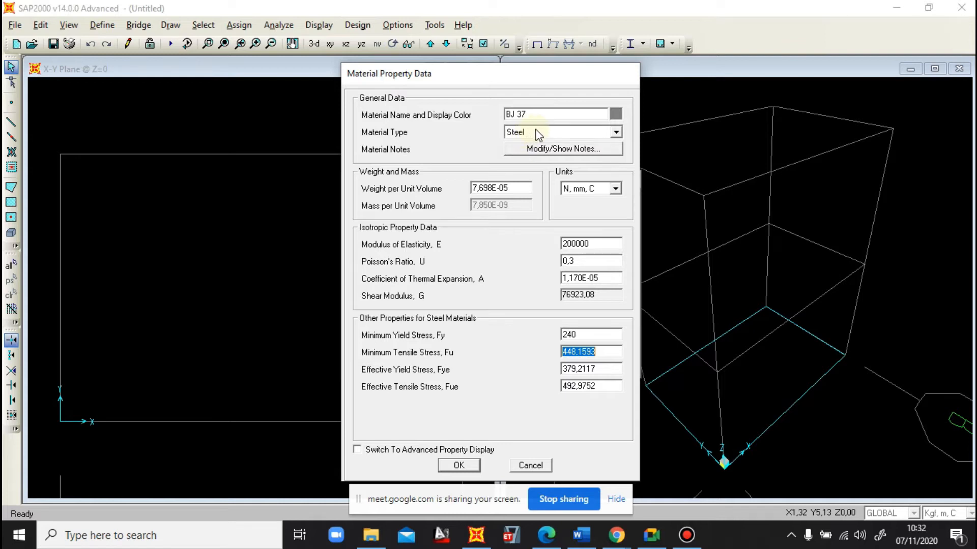
Change BJ 37's material type to Rebar and set its minimum yield stress Fy to 240 and minimum tensile stress Fu to 370
click(551, 133)
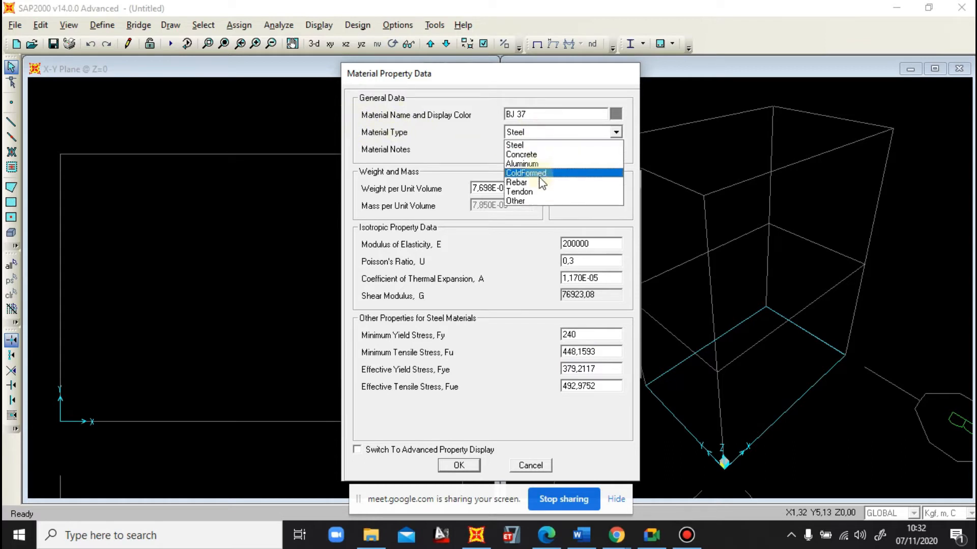
click(540, 183)
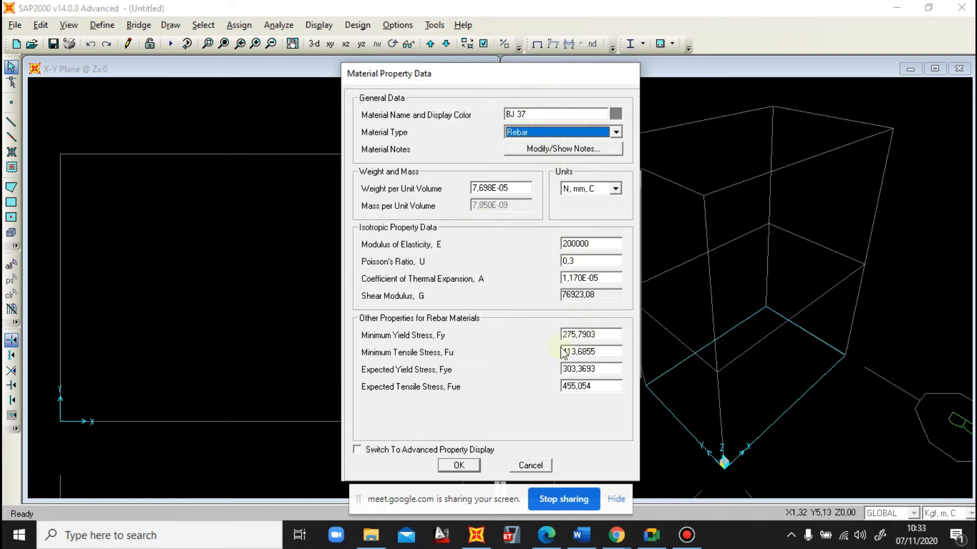
double_click(592, 335)
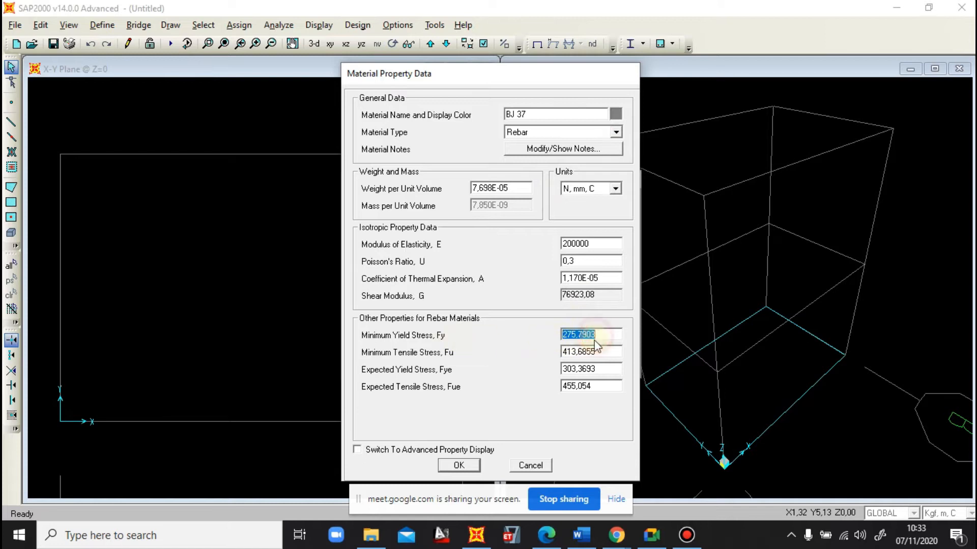
text(240)
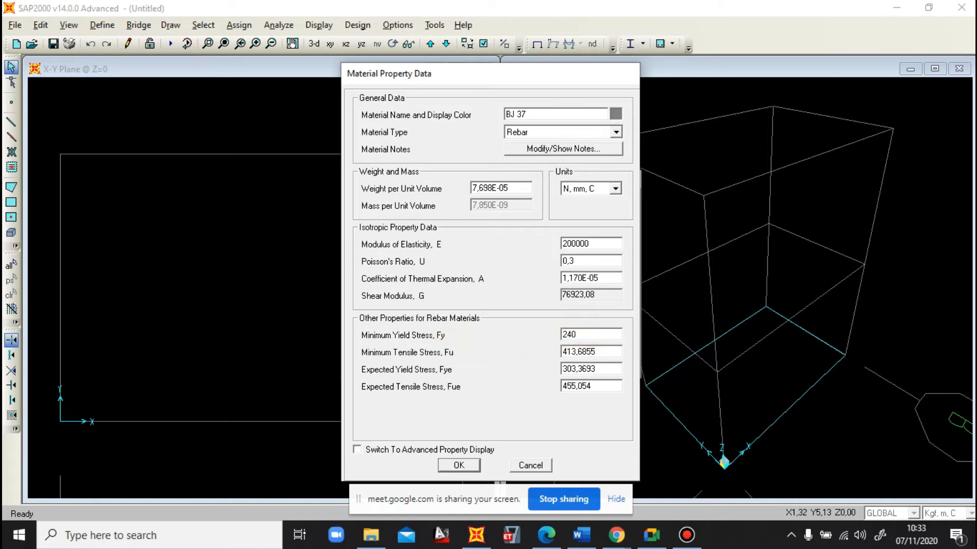
double_click(591, 352)
text(370)
double_click(602, 368)
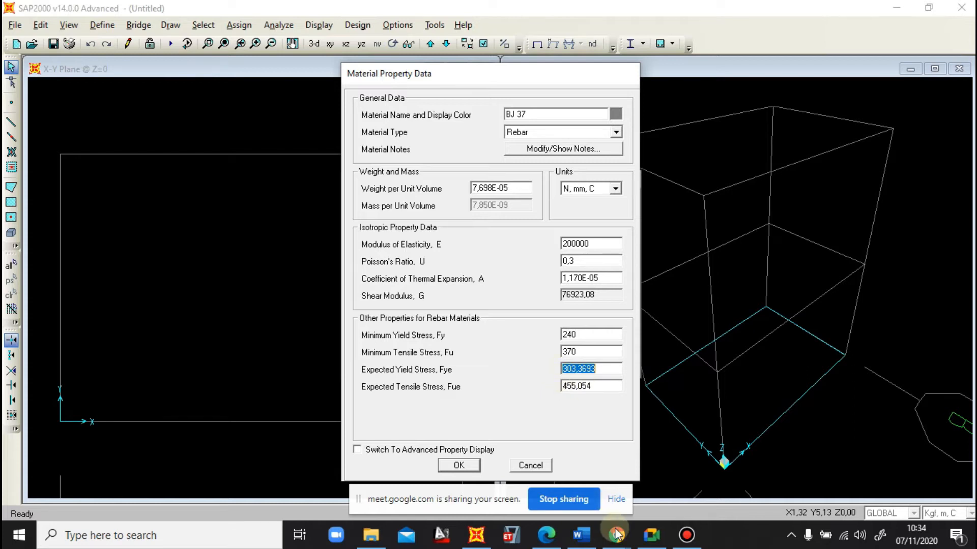
Switch to Google Meet, stop the running screen share and restart presenting the entire screen with the microphone on
click(659, 542)
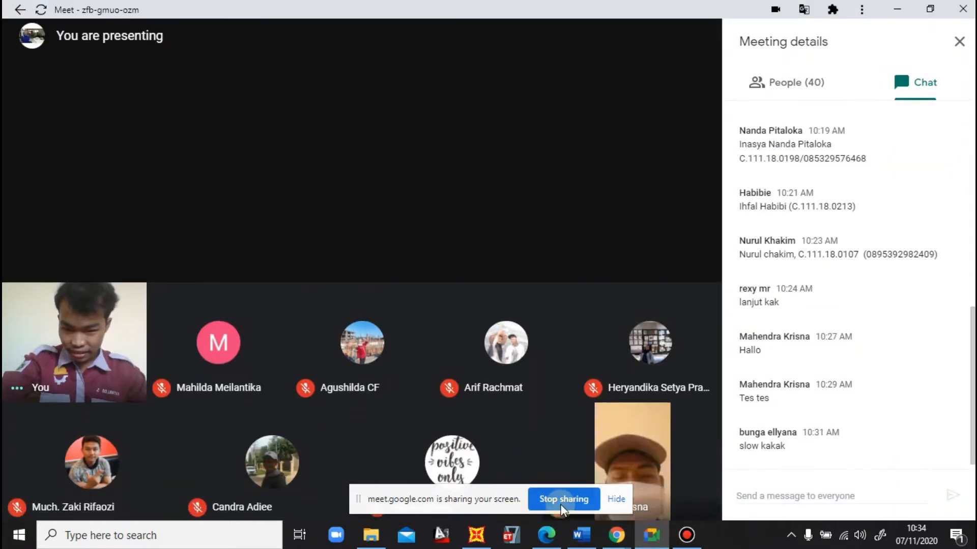
click(560, 501)
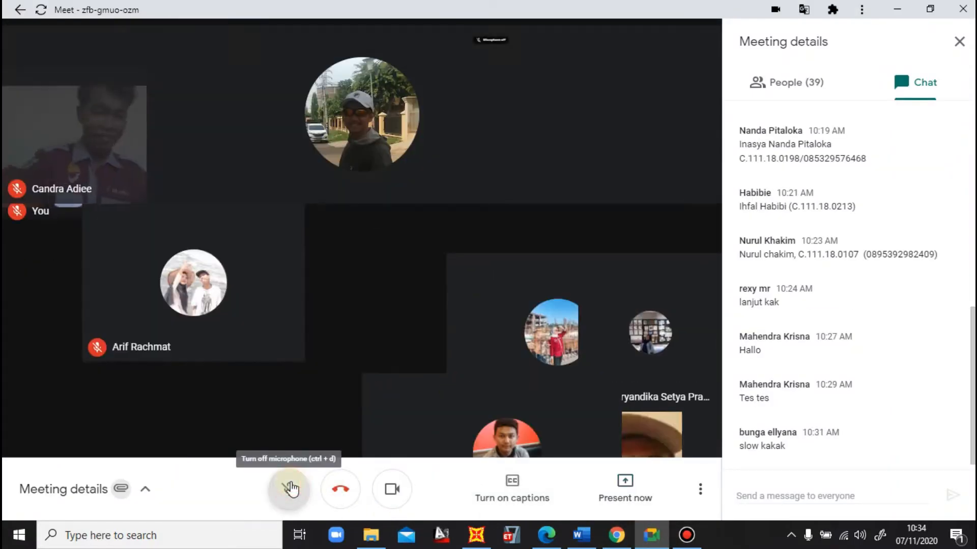
click(289, 489)
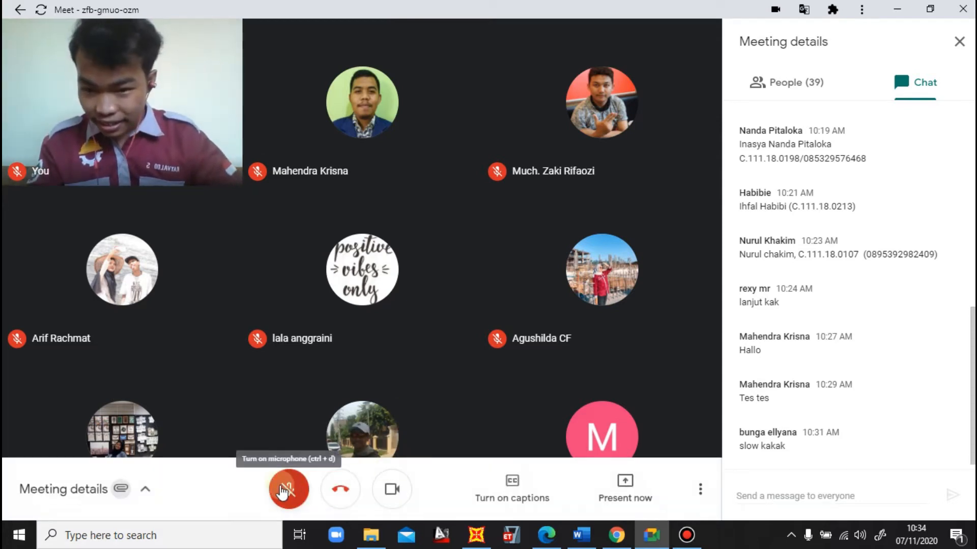
click(288, 490)
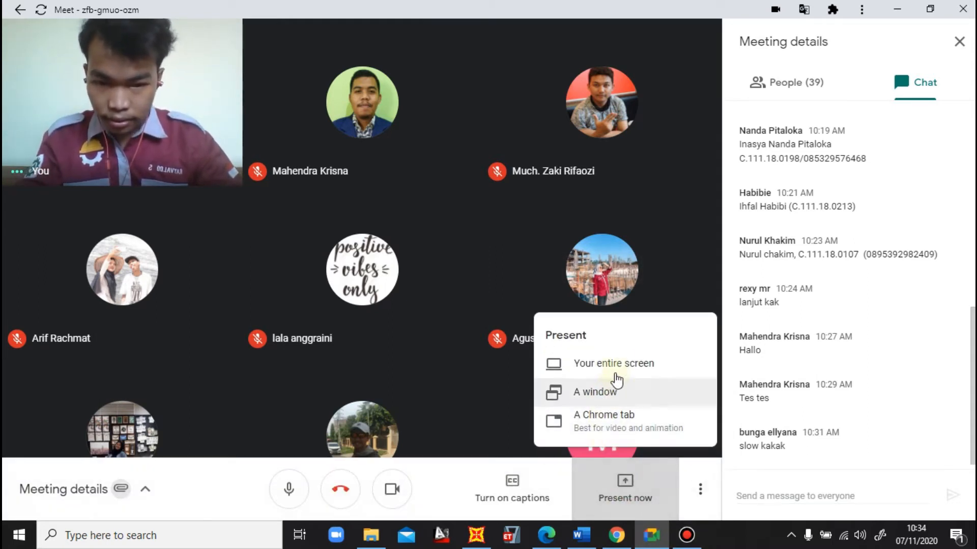
click(618, 363)
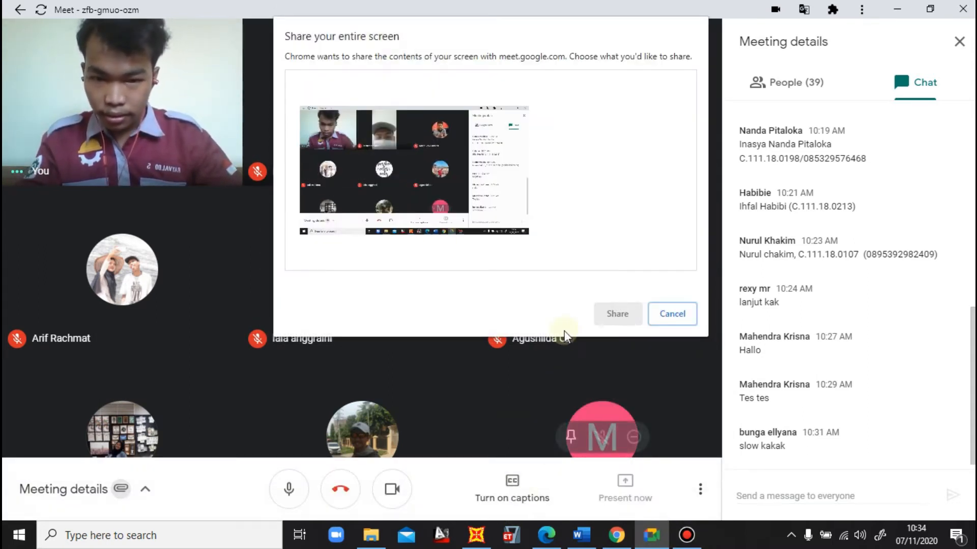
click(398, 191)
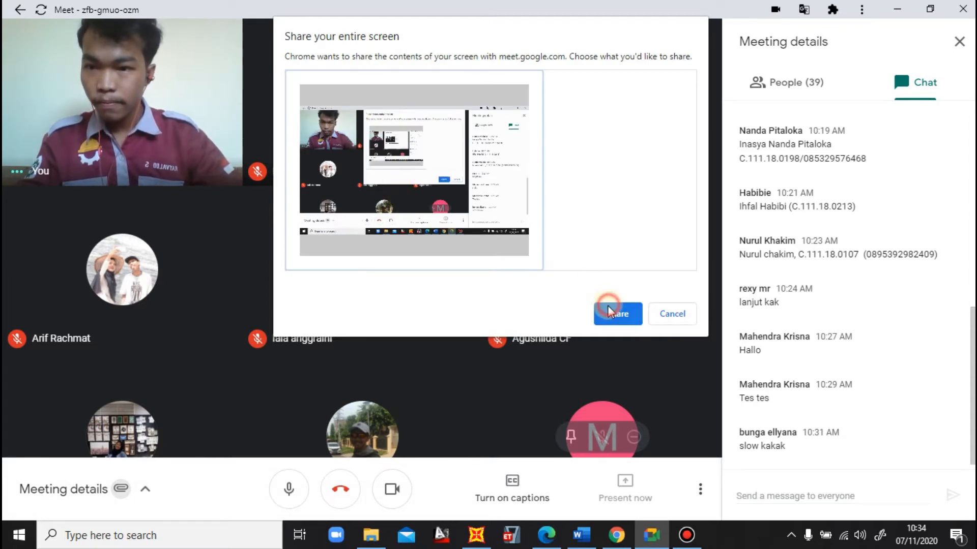
click(617, 313)
Return to SAP2000 and set BJ 37's expected yield stress Fye to 1,1*240
click(477, 534)
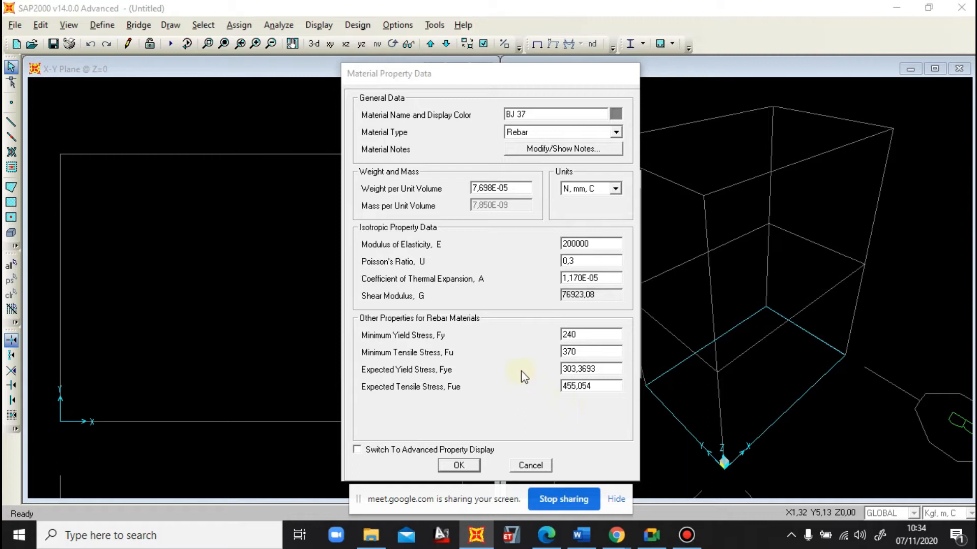
click(601, 368)
double_click(601, 368)
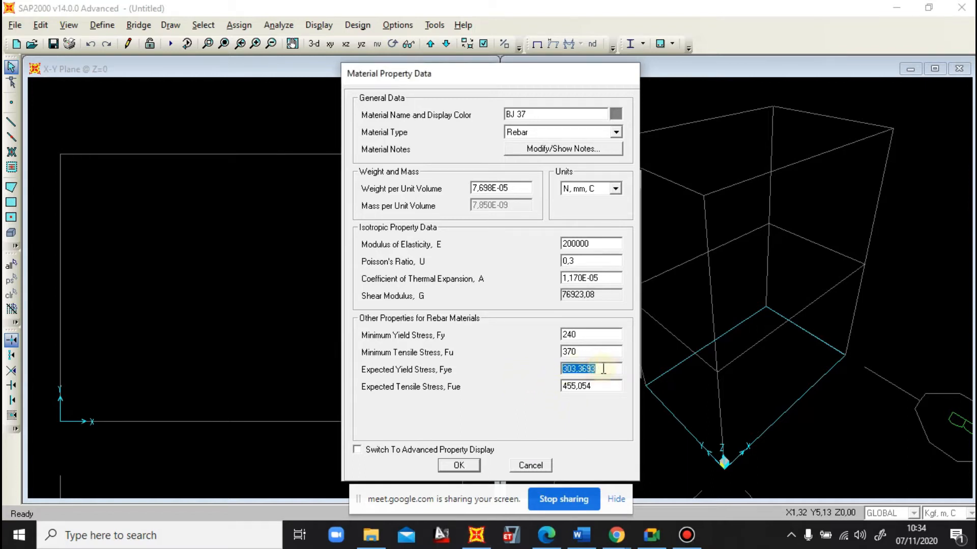
text(1,1)
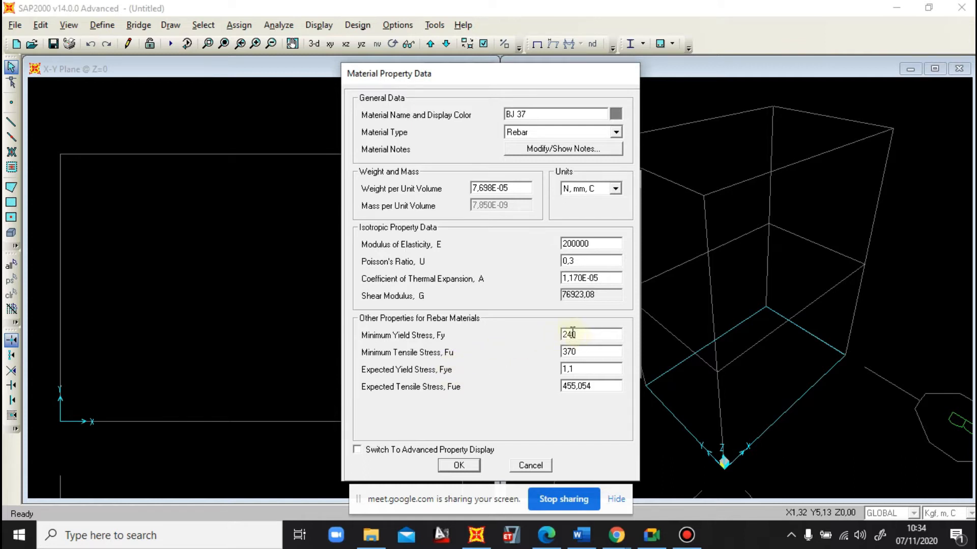
text(*240)
Set BJ 37's expected tensile stress Fue to 1,1*370 and accept the material definitions
click(595, 385)
double_click(593, 388)
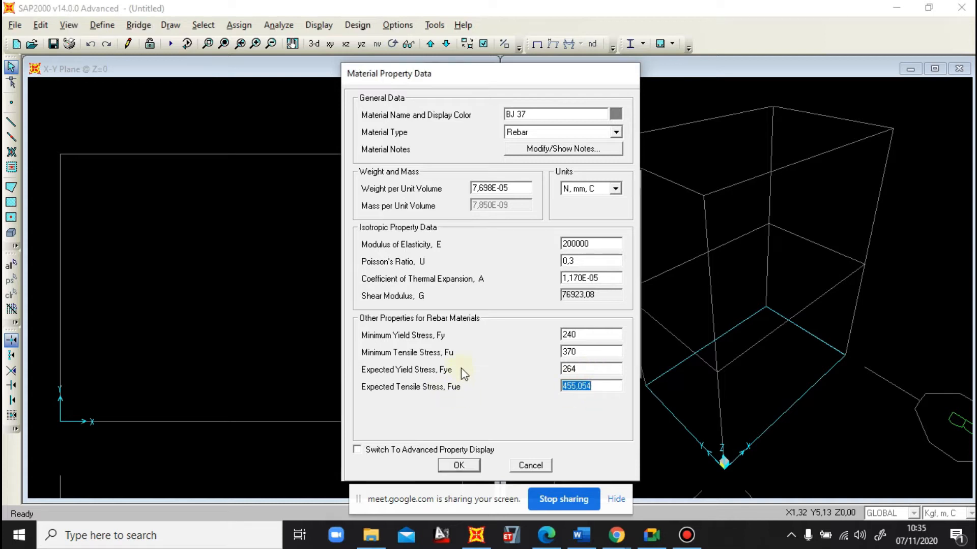
text(1,1*370)
key(Tab)
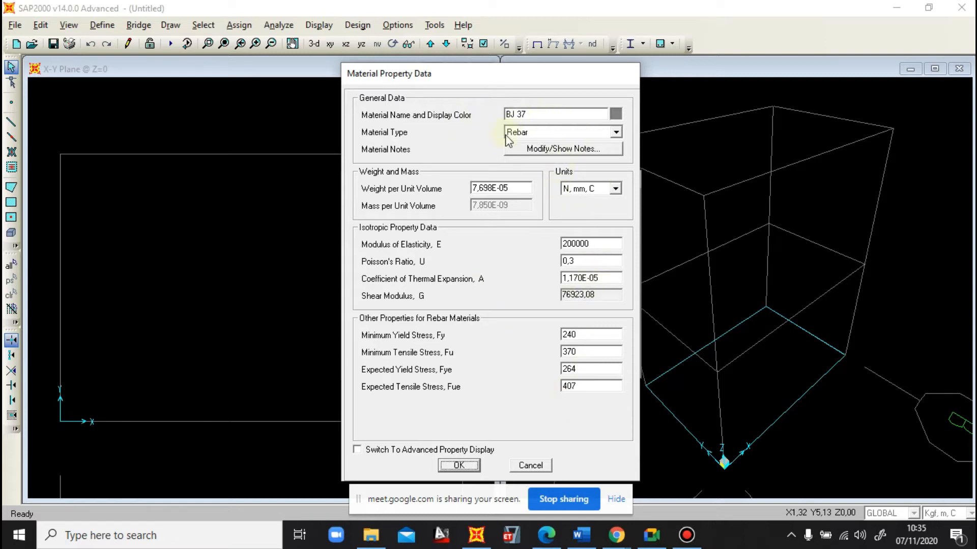
click(459, 465)
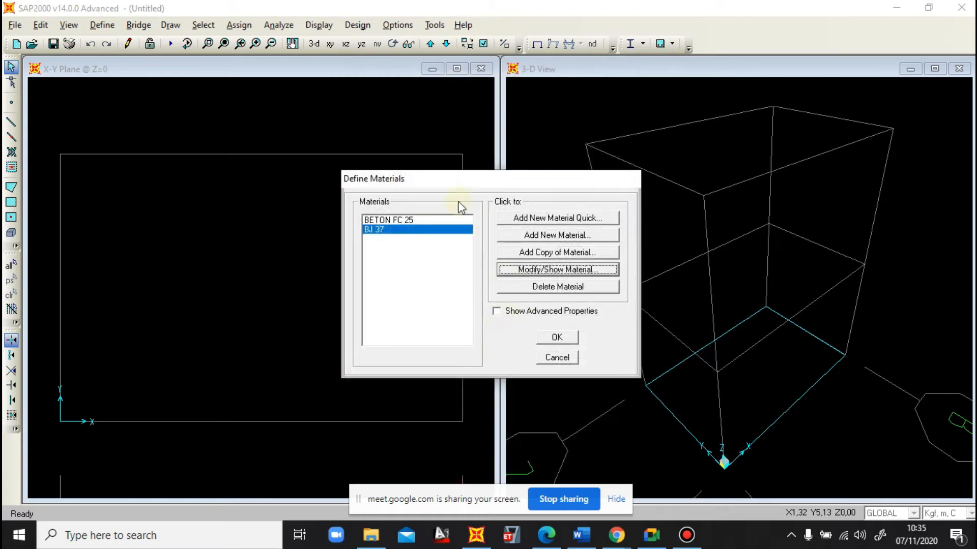
click(417, 219)
click(419, 232)
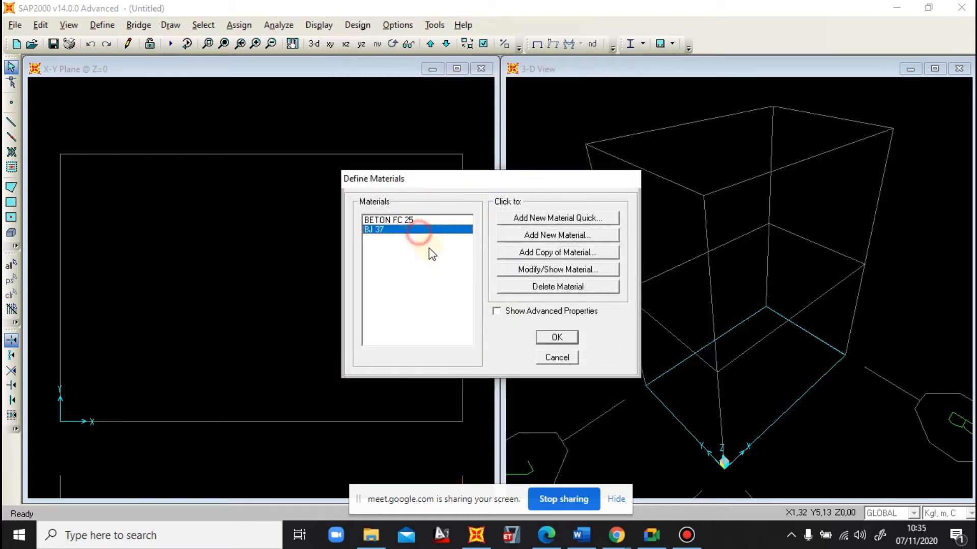
click(569, 337)
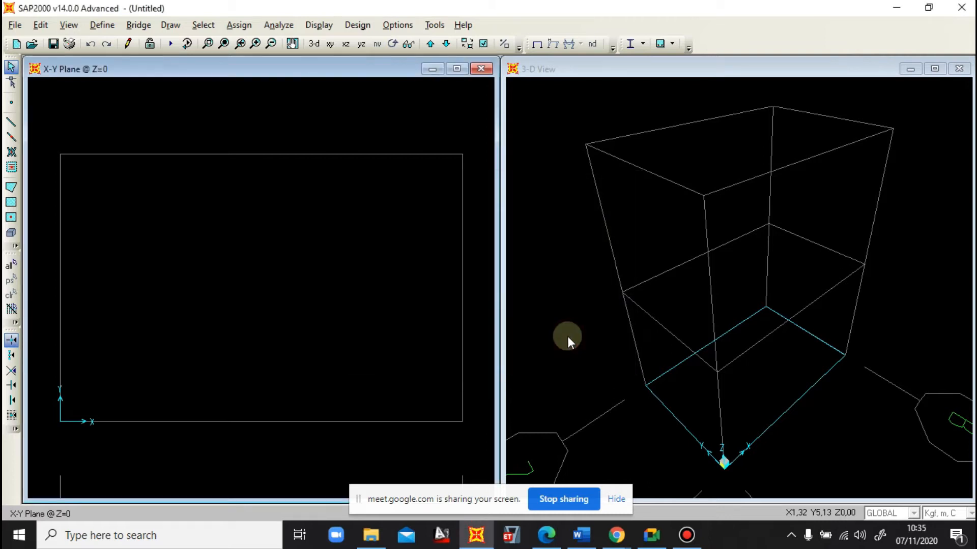
Stop the screen share, restart presenting the entire screen in Google Meet, and return to SAP2000
click(561, 498)
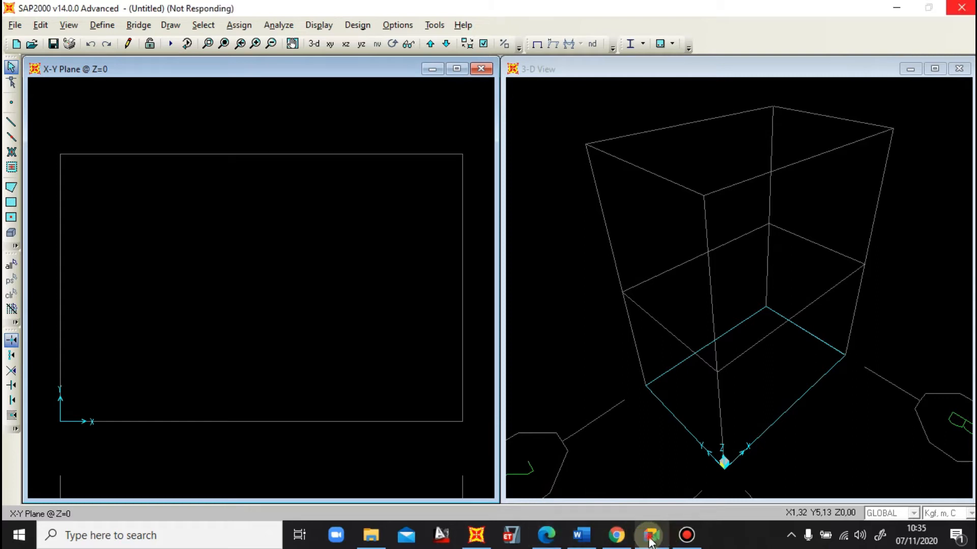
click(650, 537)
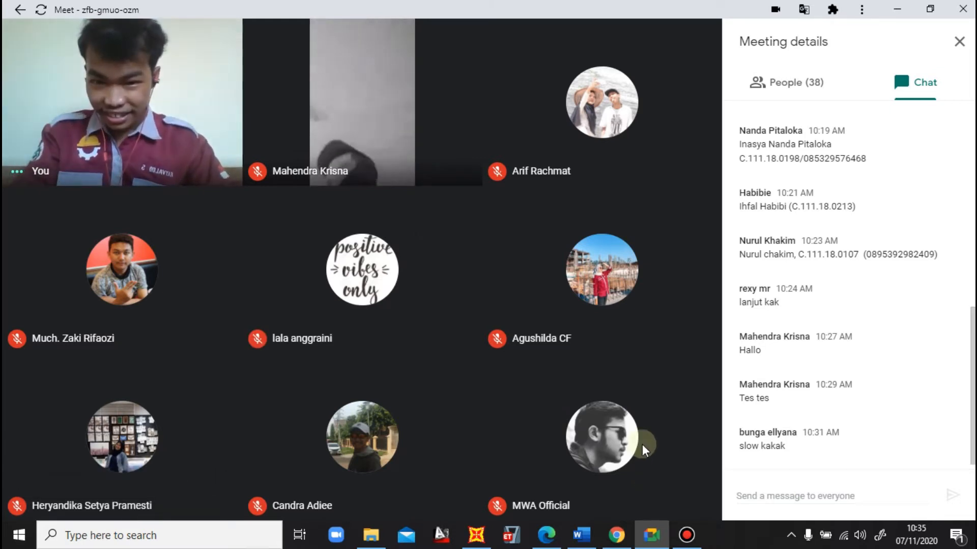
click(620, 487)
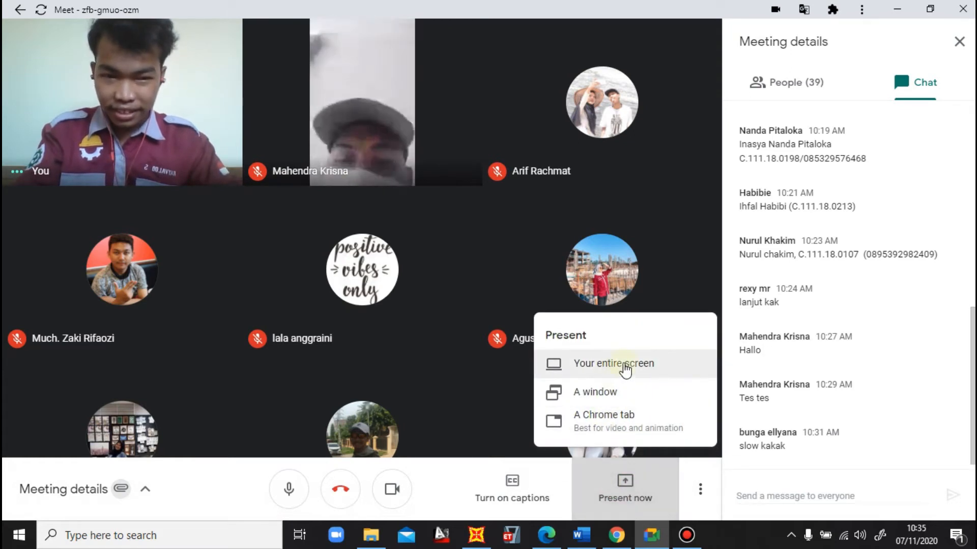
click(626, 367)
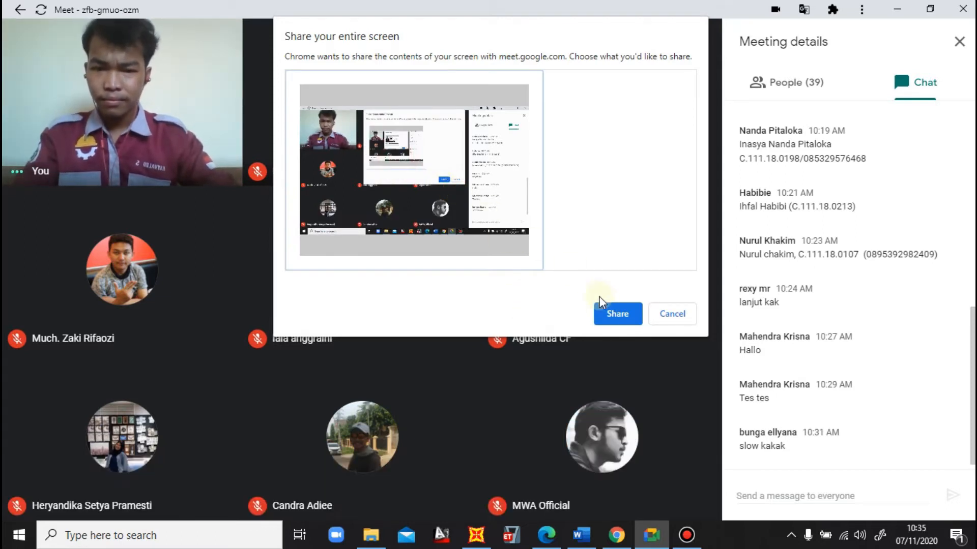
click(610, 307)
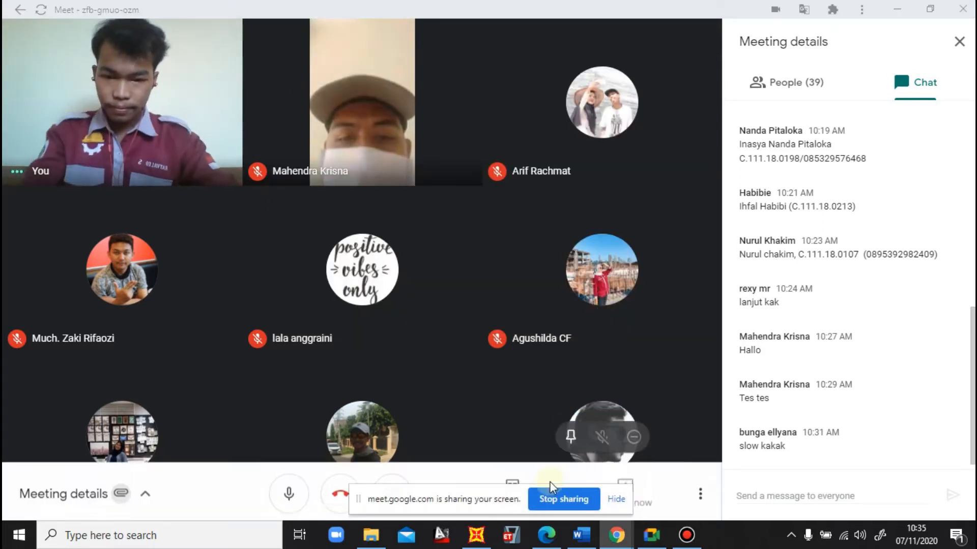
click(476, 535)
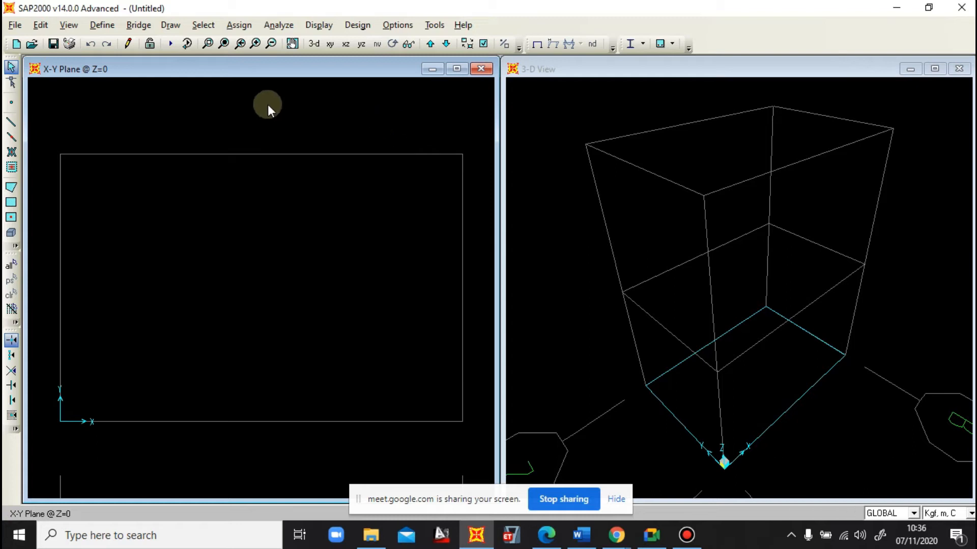
Start a new frame section property of type Concrete with a rectangular shape
click(104, 25)
mouse_move(133, 66)
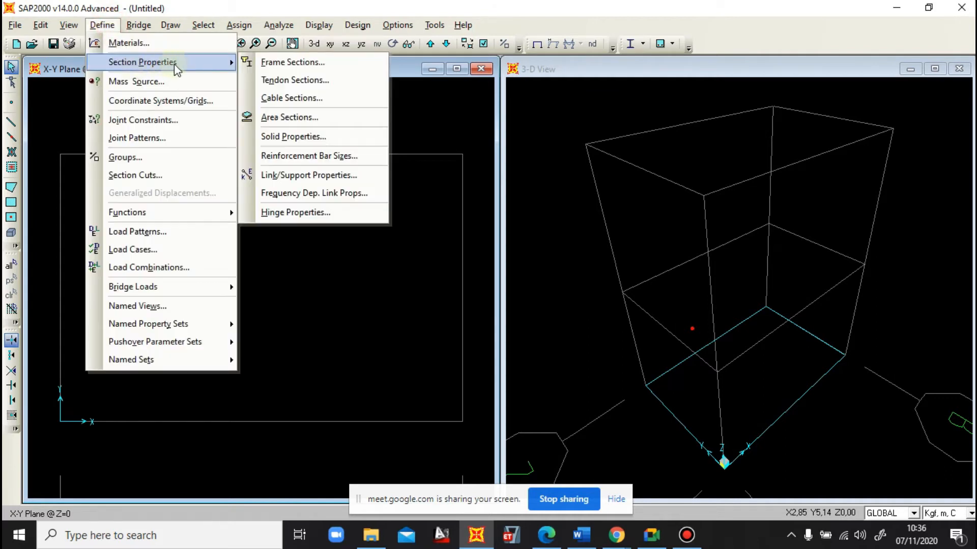
click(285, 64)
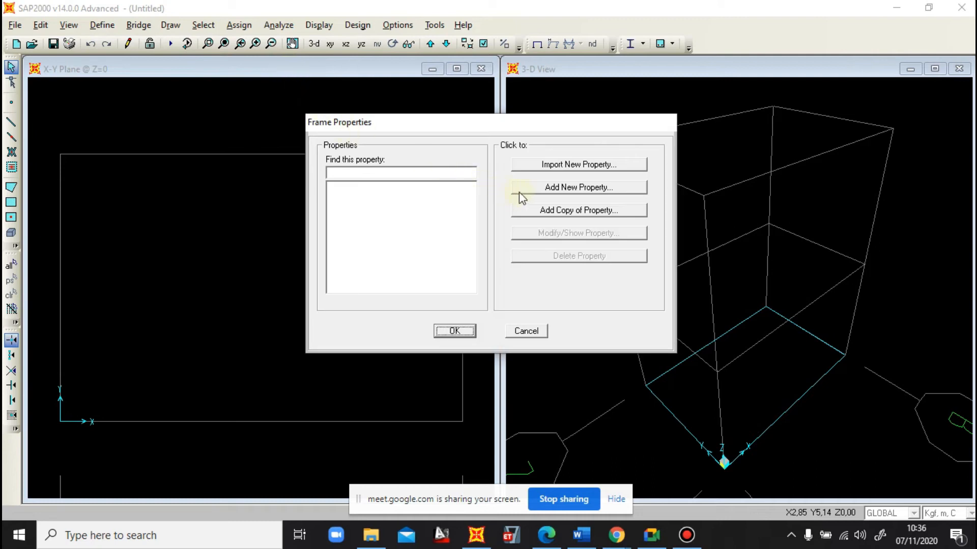
click(547, 189)
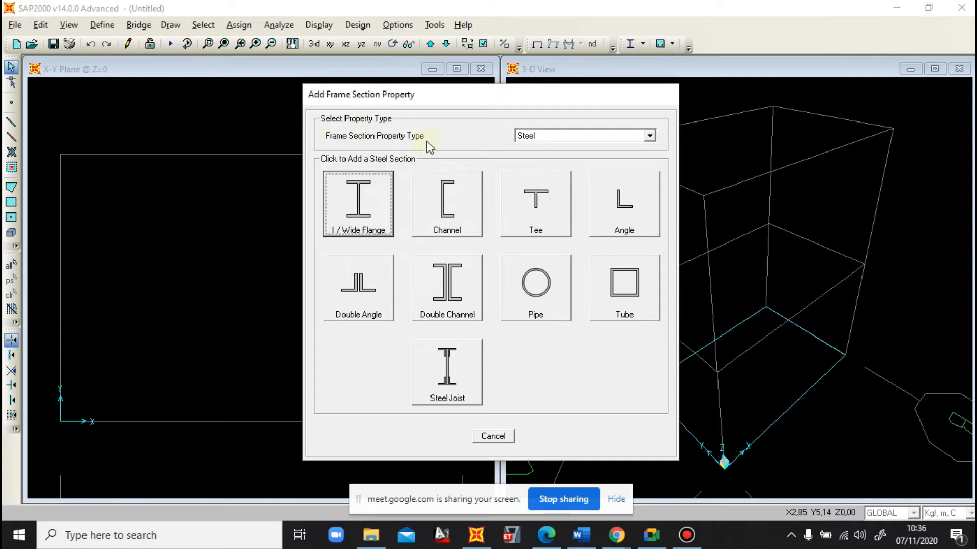
click(553, 137)
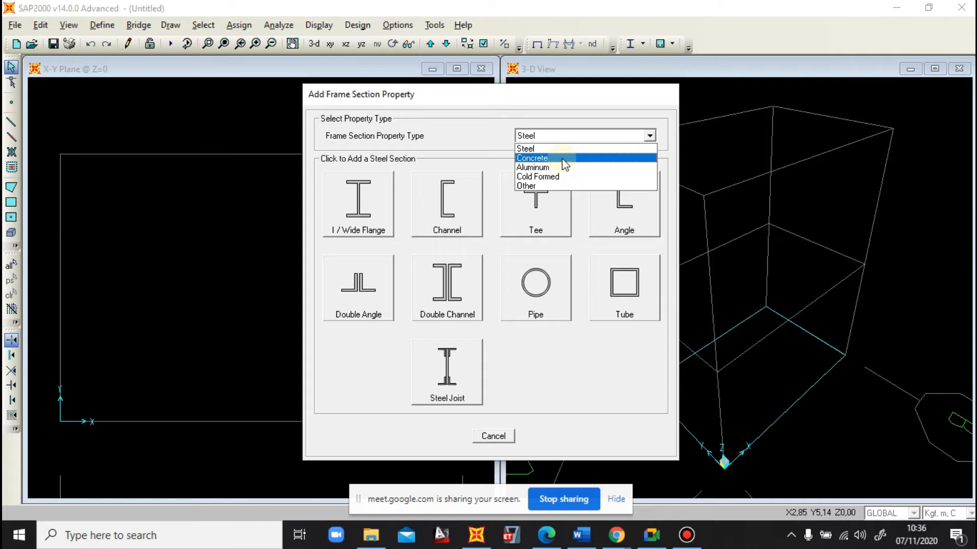
click(562, 159)
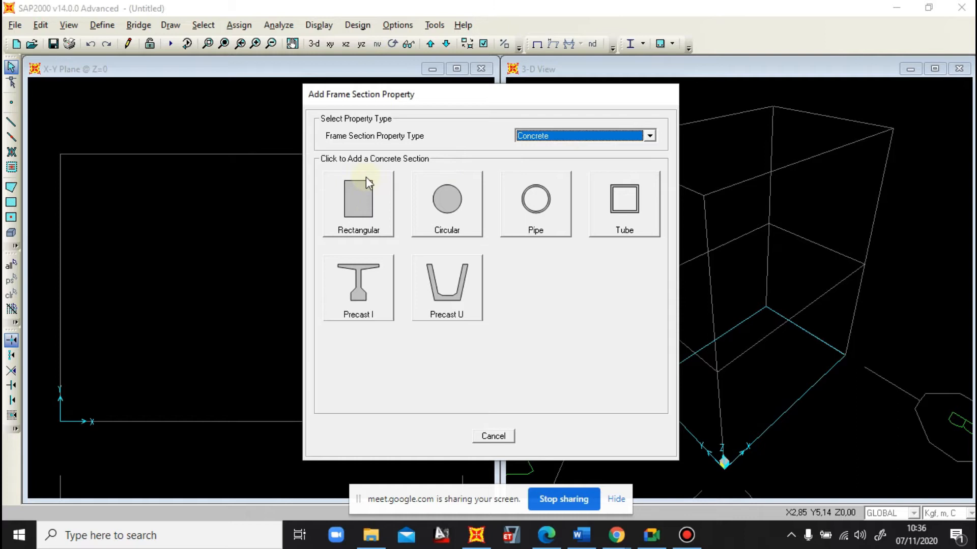
click(369, 205)
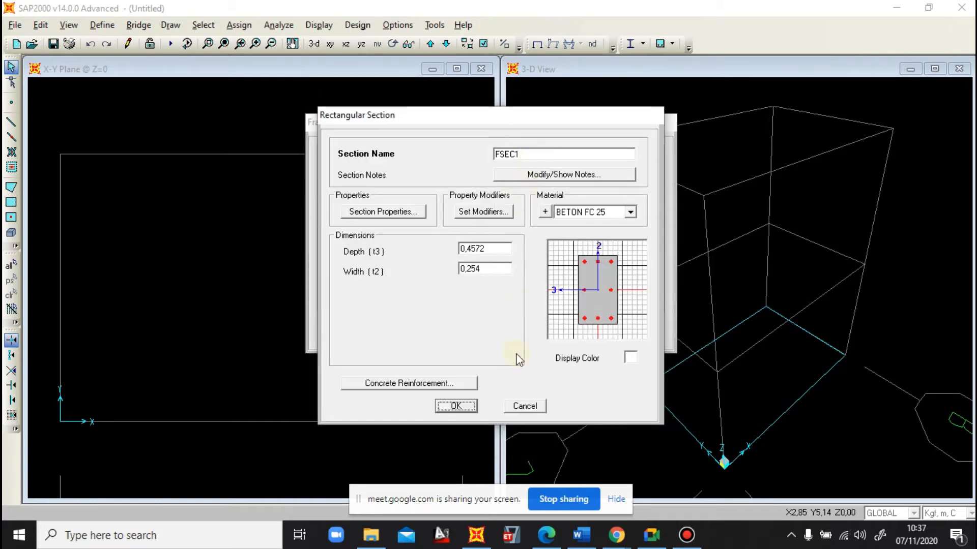
Switch to the Word document, examine the main beam (Balok Induk) dimension calculation, and return to SAP2000
click(584, 538)
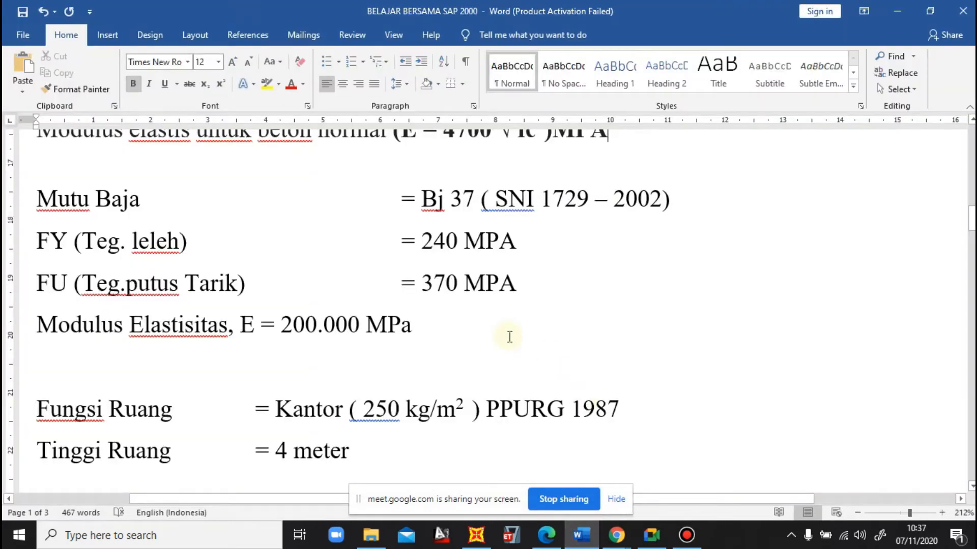
scroll(509, 336, down, 10)
scroll(509, 337, up, 3)
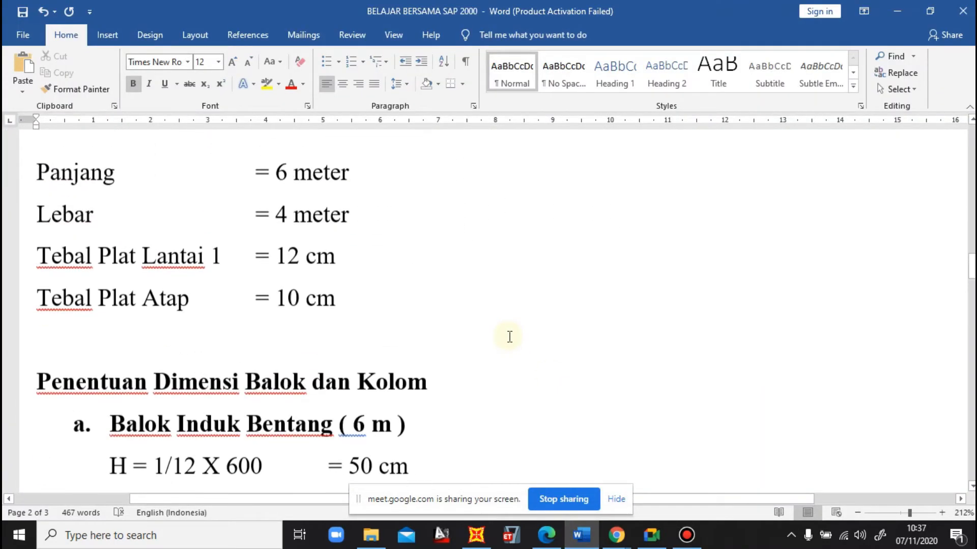
scroll(509, 336, down, 8)
scroll(509, 336, up, 2)
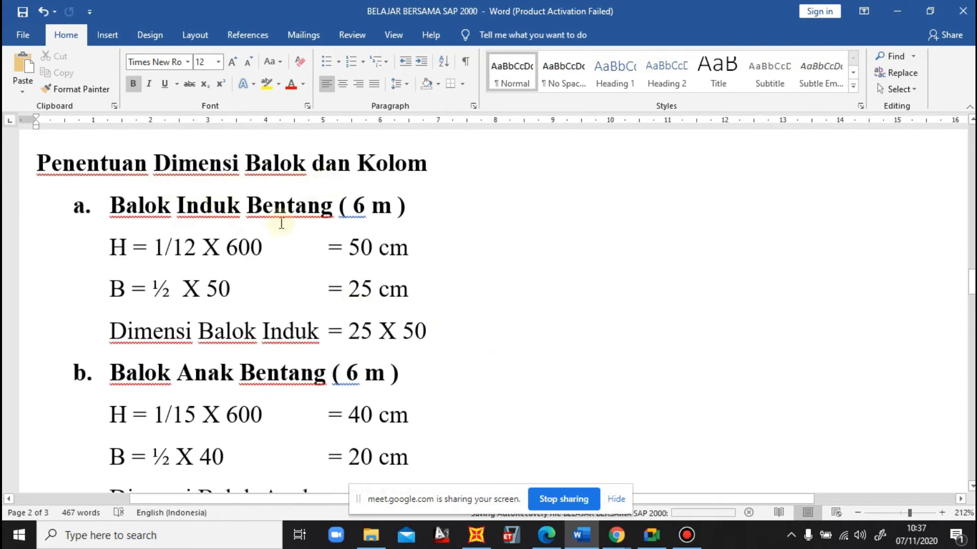
scroll(274, 228, up, 2)
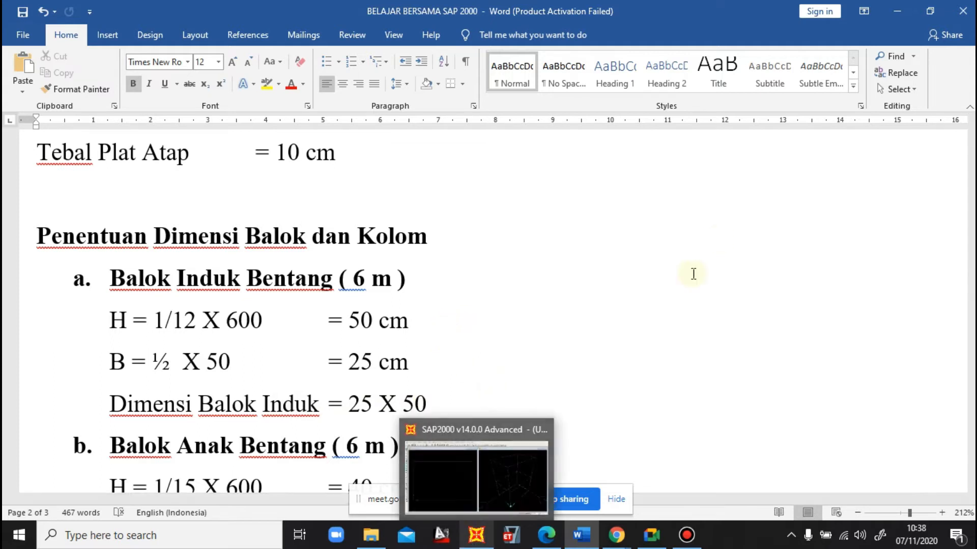
click(896, 10)
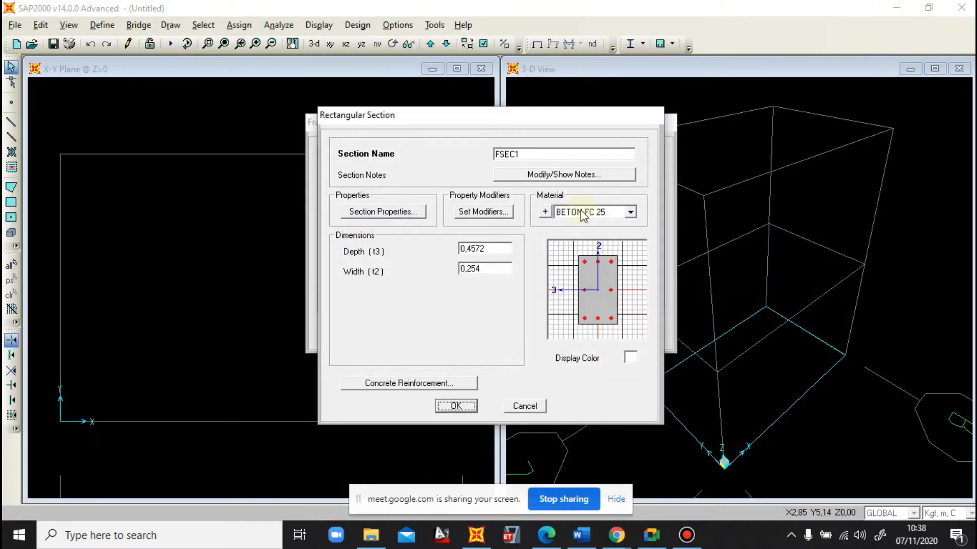
Name the rectangular section BALOK INDUK 25X 50 and assign the material BETON FC 25
double_click(538, 158)
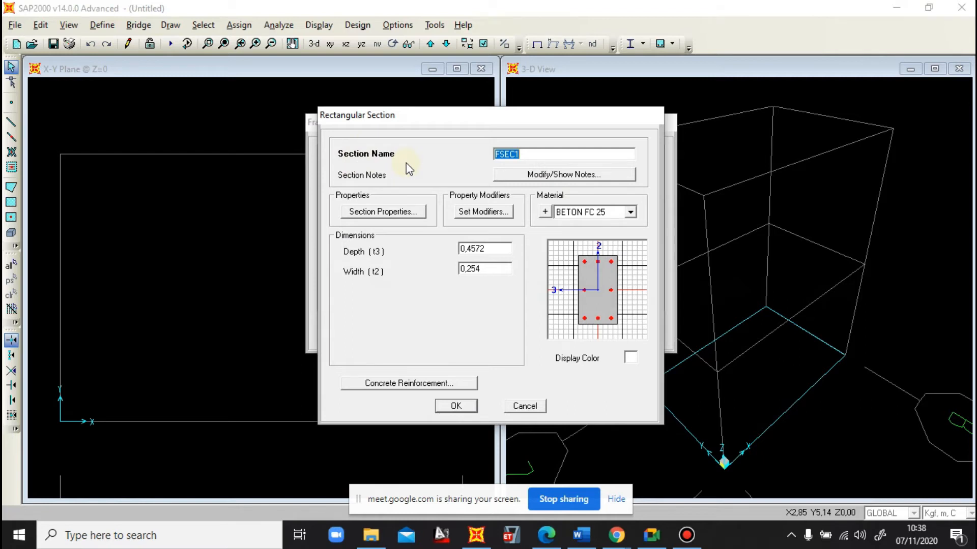
text(BALOK INDUK 25X)
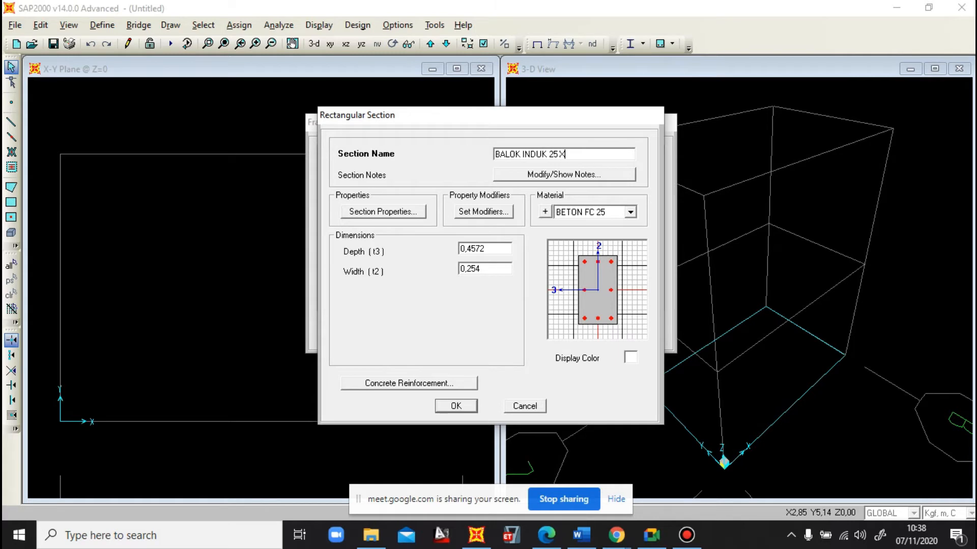
text(50)
click(584, 214)
click(579, 224)
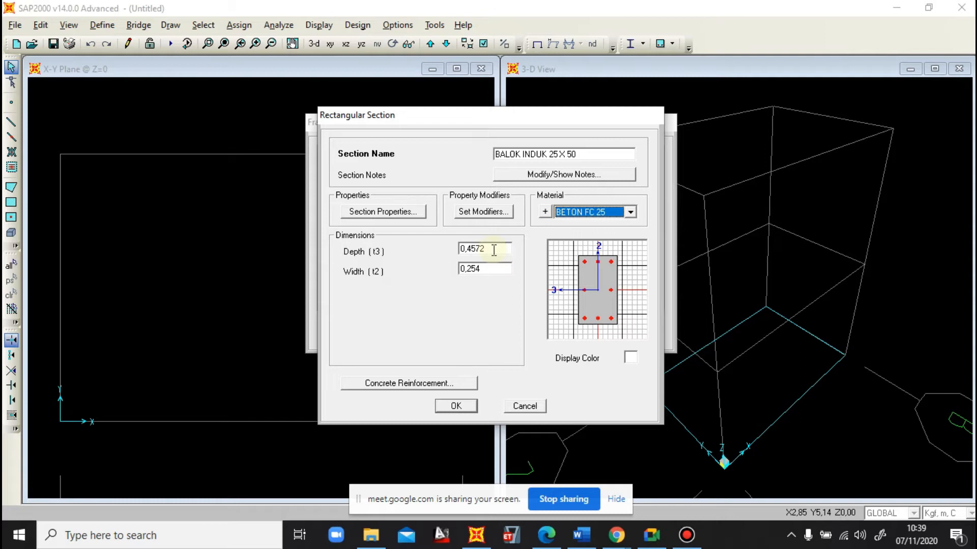
Set the main beam section's depth (t3) to 0,50 and its width (t2) to 0,25
click(493, 249)
double_click(493, 249)
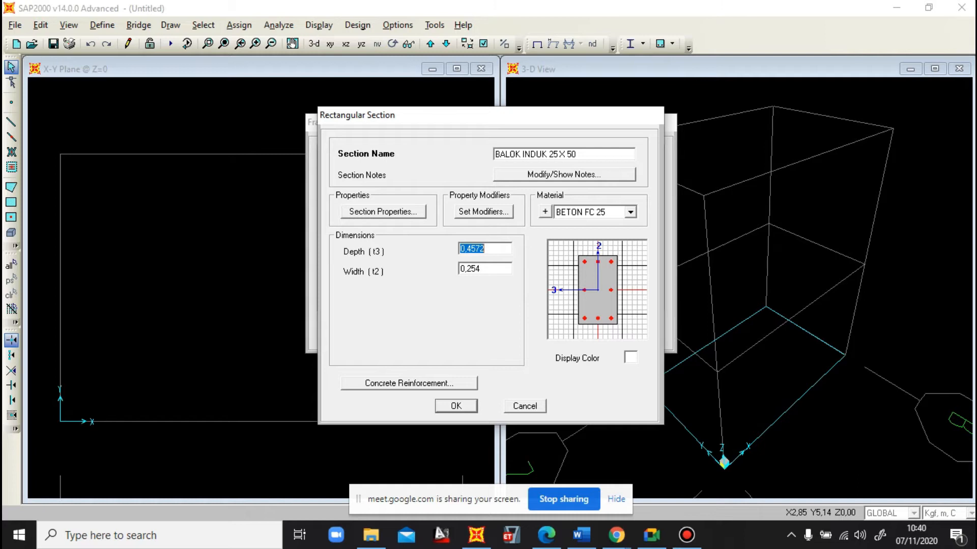
click(501, 251)
key(BackSpace)
key(BackSpace)
key(BackSpace)
key(BackSpace)
text(50)
double_click(489, 269)
click(488, 269)
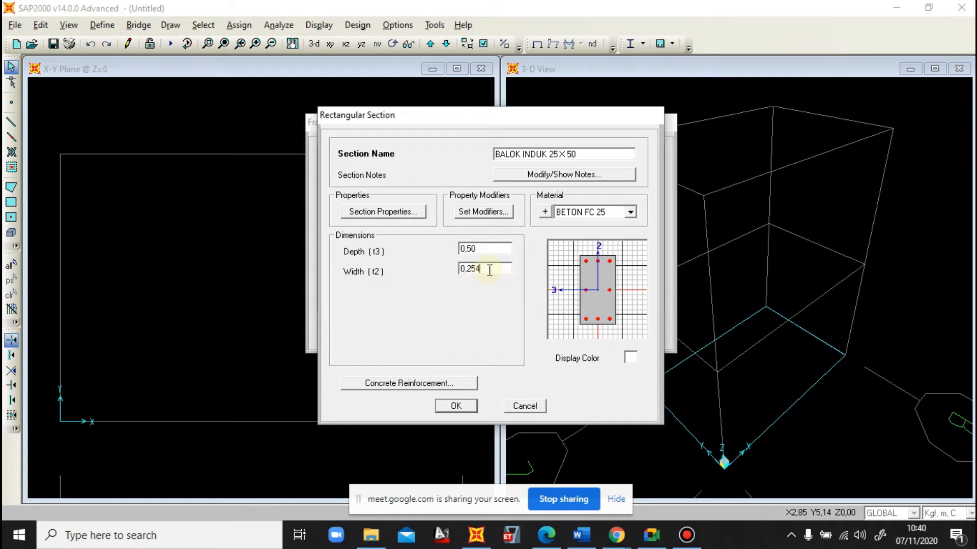
key(BackSpace)
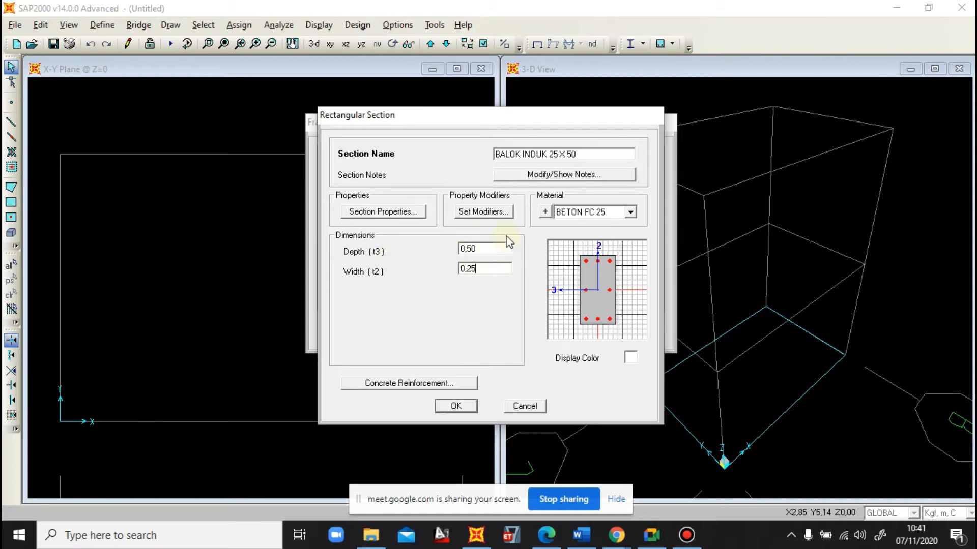
Set the main beam's concrete reinforcement to Beam (M3 Design Only), revise its concrete cover to the rebar center, and accept the section
click(405, 387)
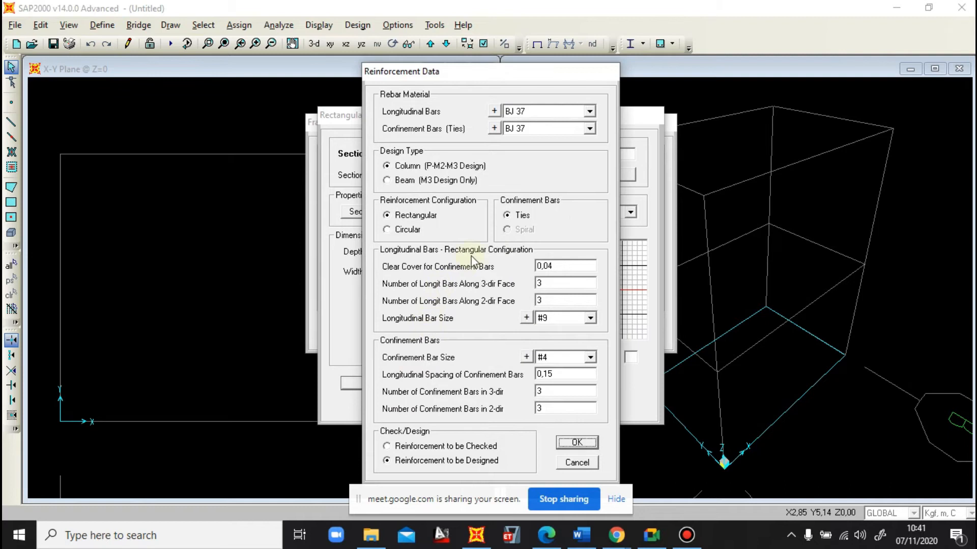
click(387, 180)
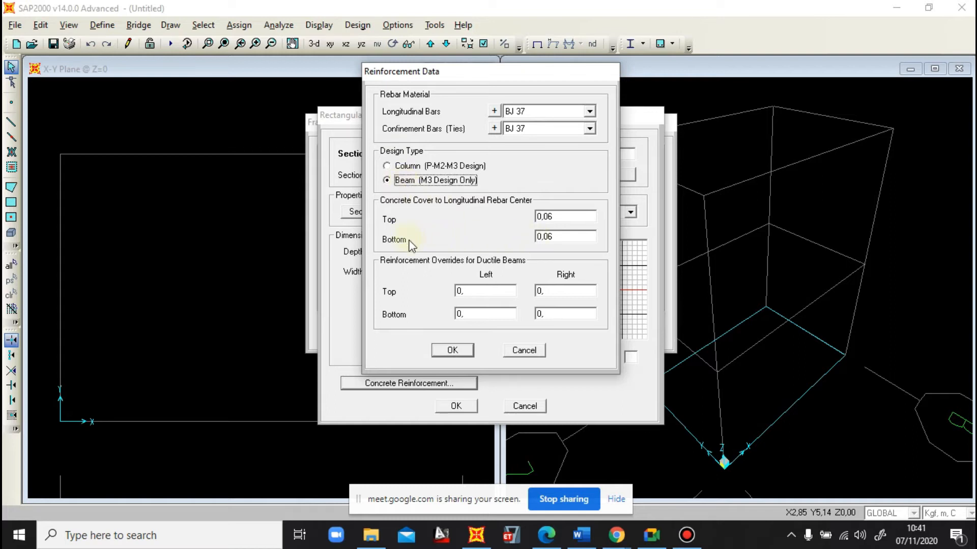
click(571, 218)
double_click(570, 218)
click(569, 214)
text(3)
double_click(567, 237)
click(568, 237)
click(454, 351)
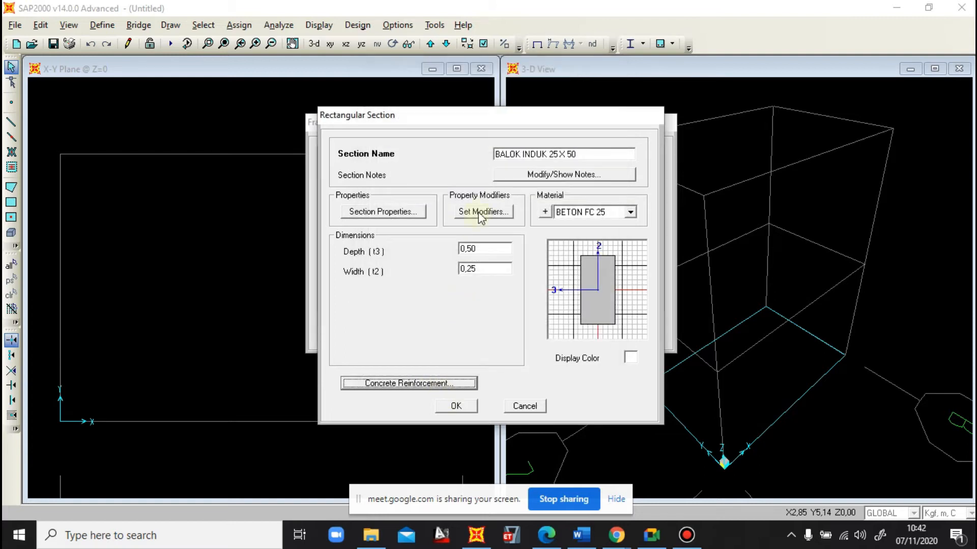
click(459, 406)
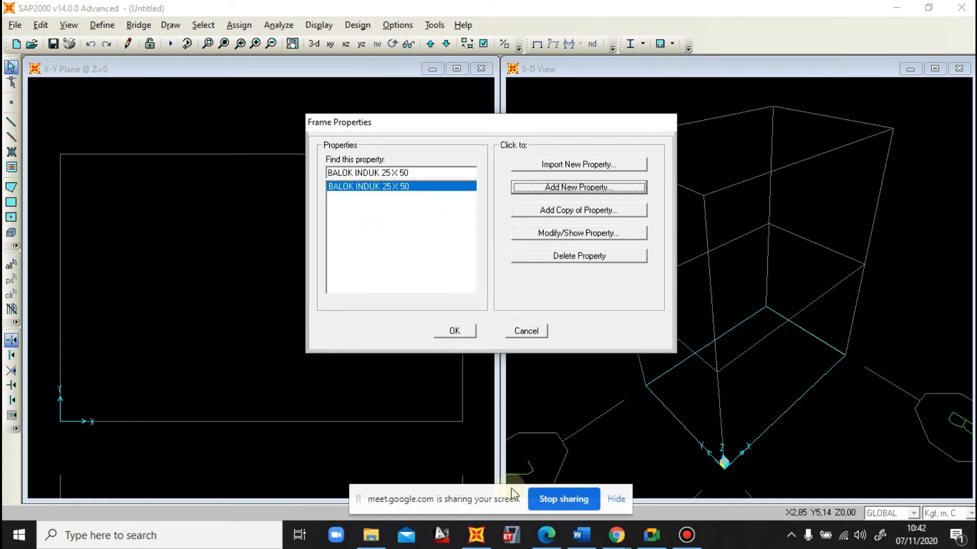
Consult the frame diagram in the Word document, and in SAP2000 add a rectangular concrete section named BALOK ANAK 20X 40
click(588, 540)
scroll(538, 316, up, 15)
scroll(540, 315, up, 1)
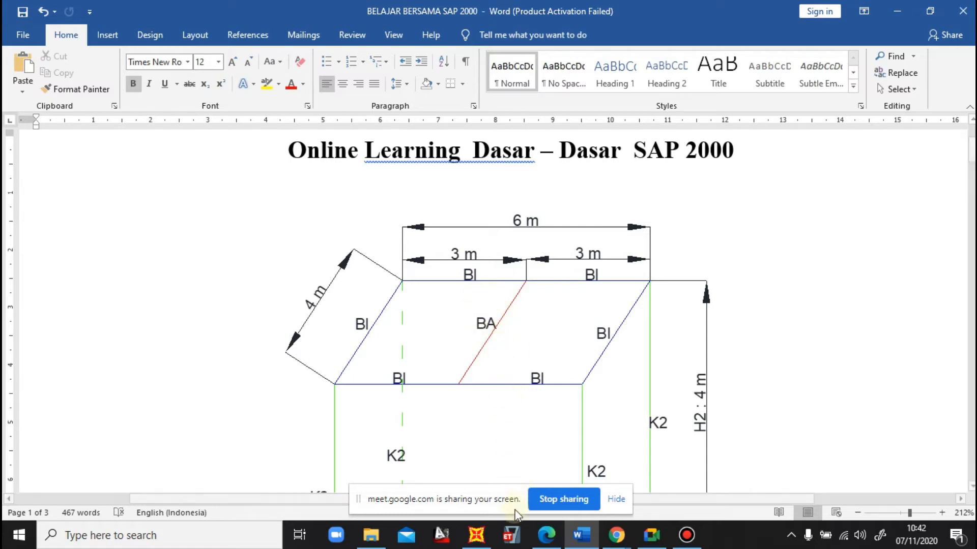
click(892, 11)
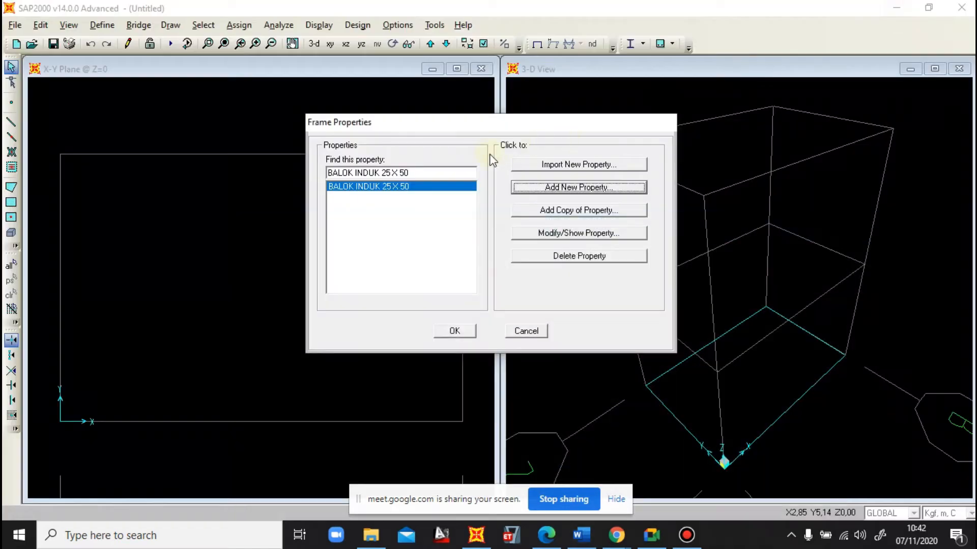
click(551, 187)
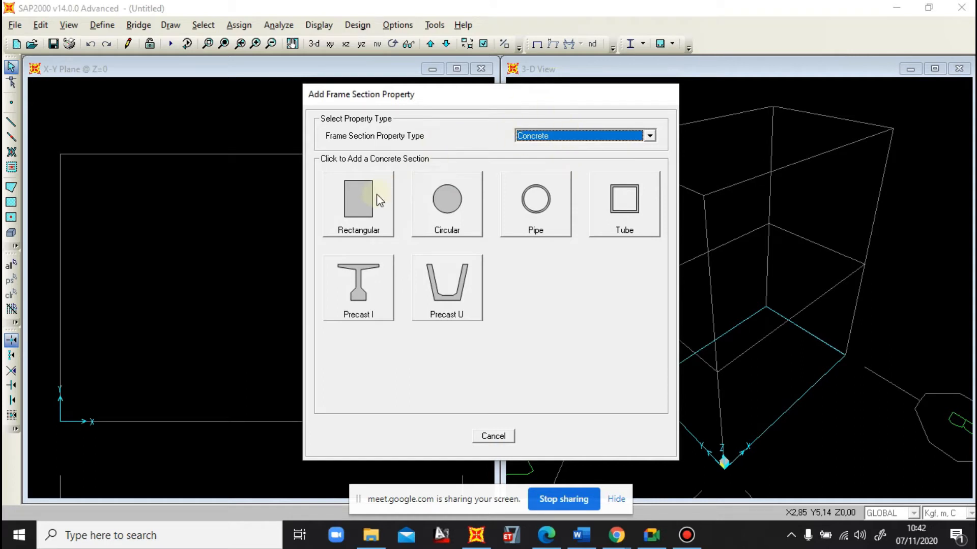
click(376, 198)
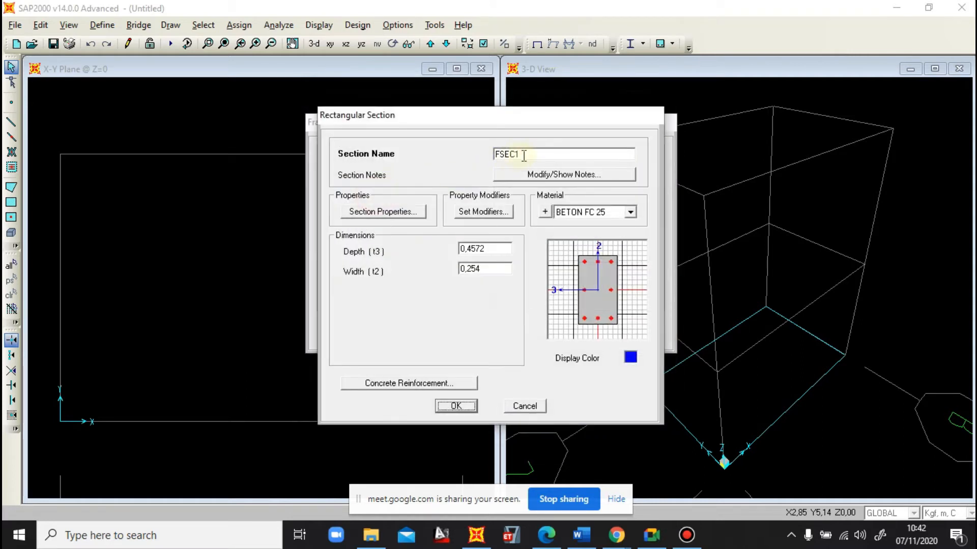
double_click(516, 153)
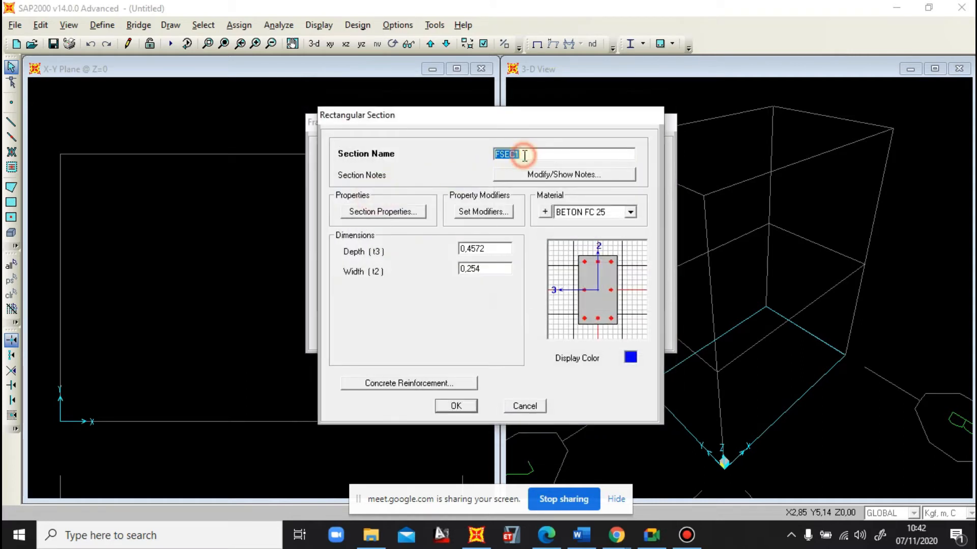
text(BALOK AN)
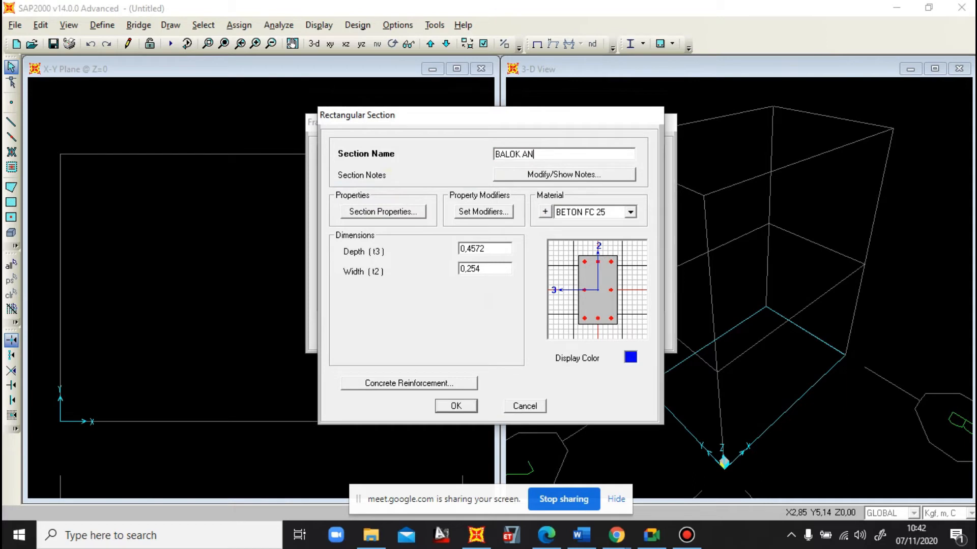
text(AK 20X 40)
Check the secondary beam (Balok Anak) dimensions in the Word document and return to SAP2000
click(580, 531)
scroll(532, 400, down, 15)
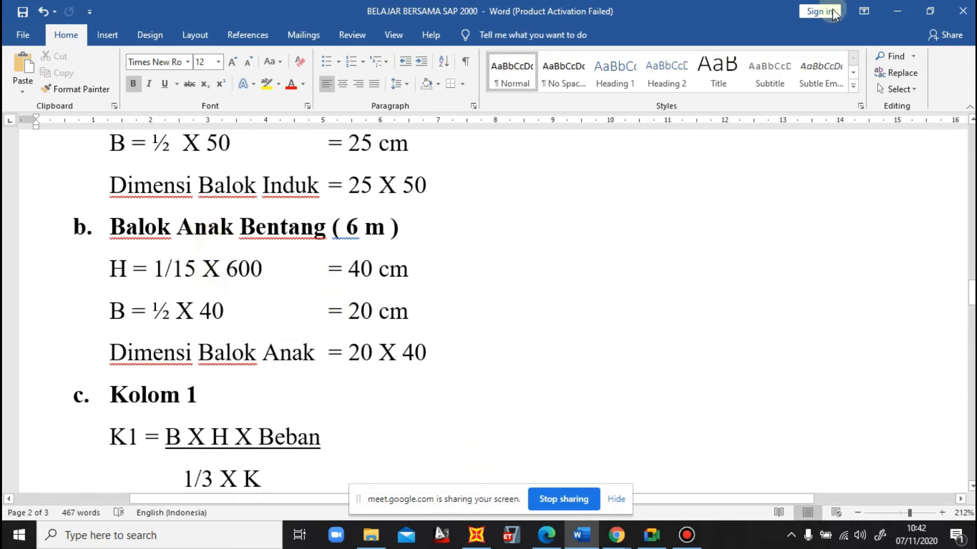
click(898, 11)
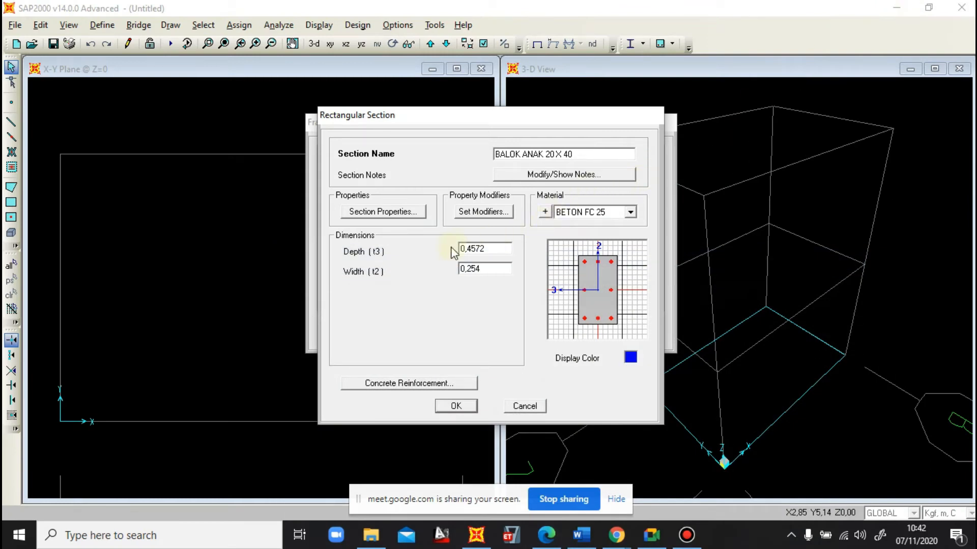
Set the secondary beam section's depth (t3) to 0,40 and its width (t2) to 0,20
double_click(496, 250)
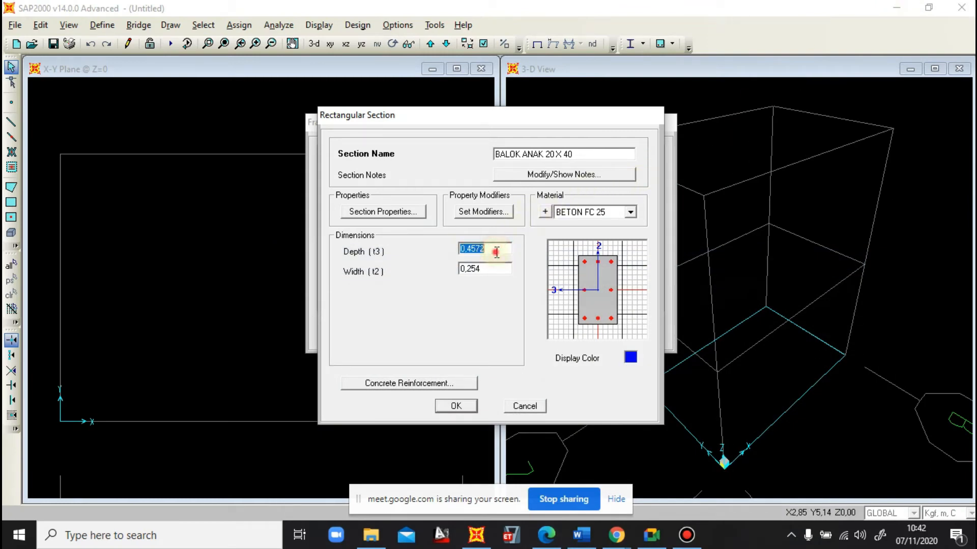
click(496, 251)
key(BackSpace)
key(BackSpace)
key(BackSpace)
double_click(493, 271)
click(493, 271)
key(BackSpace)
key(BackSpace)
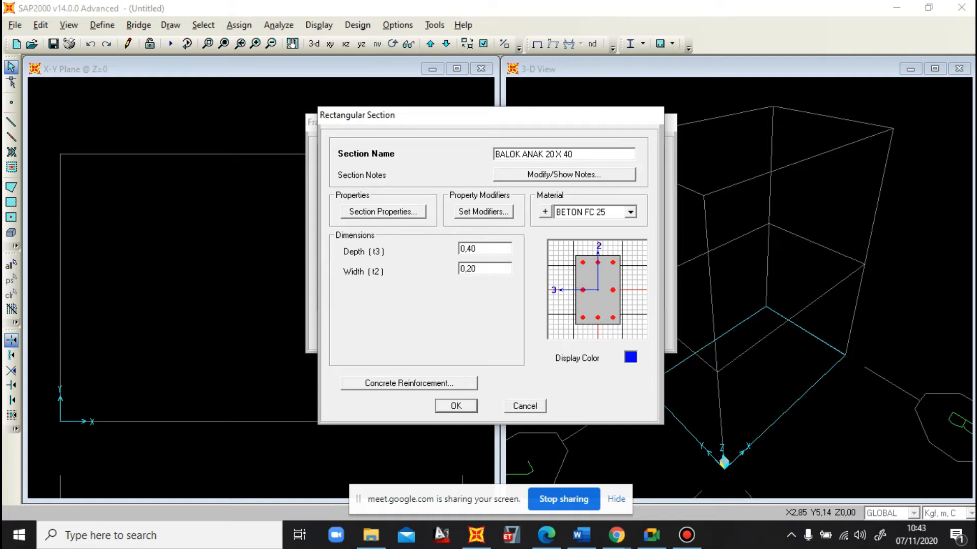
Set the secondary beam's reinforcement to Beam (M3 Design Only) with 0,03 top and bottom concrete cover, and accept the section
click(441, 386)
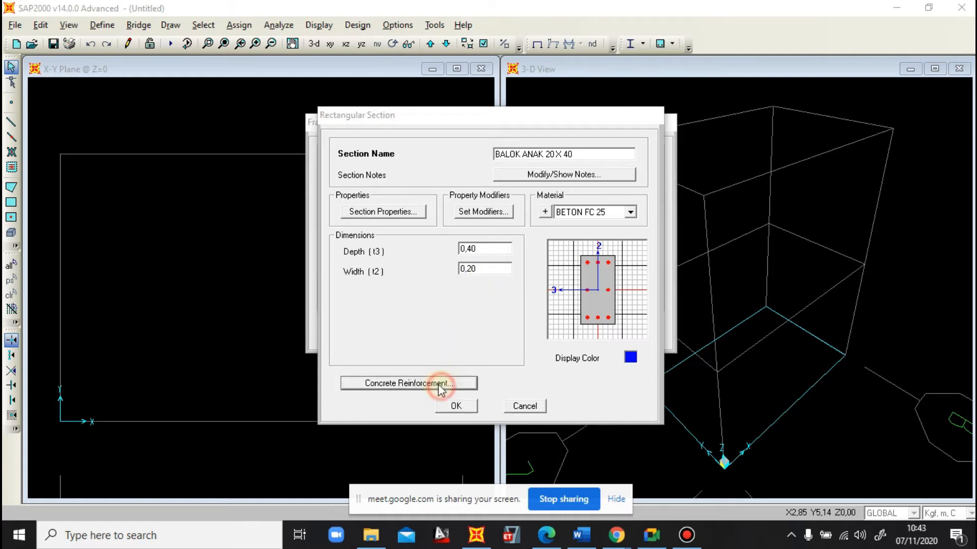
click(398, 180)
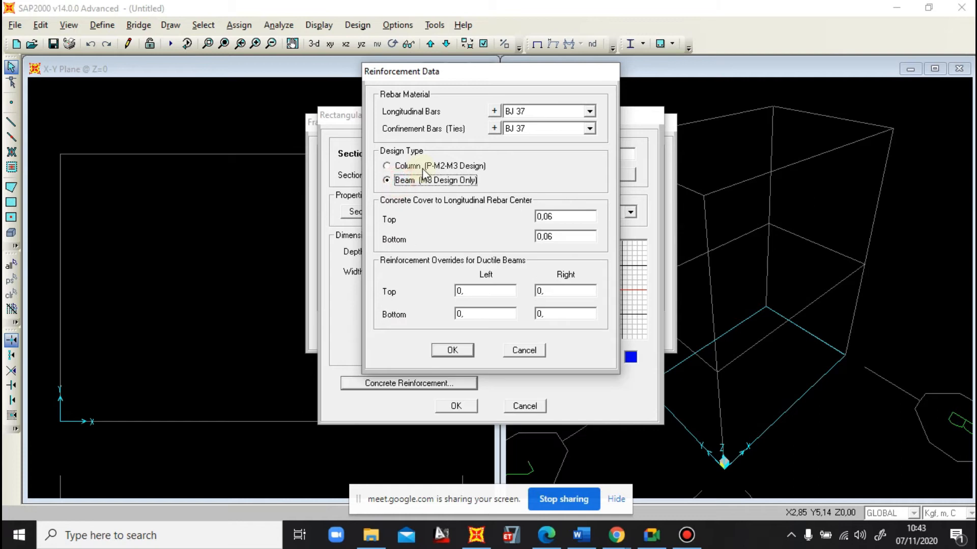
click(564, 217)
click(562, 217)
key(BackSpace)
text(3)
click(563, 237)
click(563, 238)
key(BackSpace)
text(3)
click(453, 350)
click(455, 406)
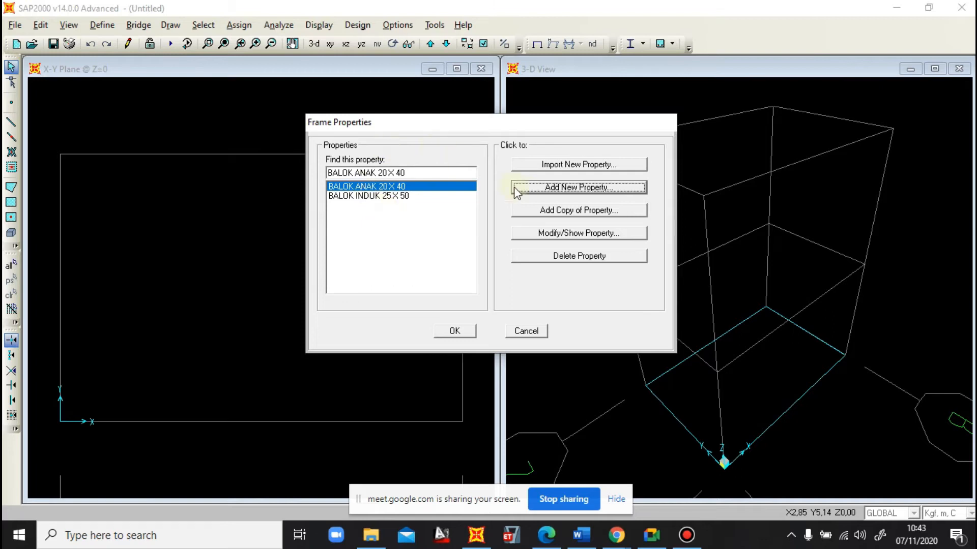
Add a rectangular concrete section, consult the Kolom 1 dimensions in the Word document, and name the section K 35 X 35 in SAP2000
click(546, 189)
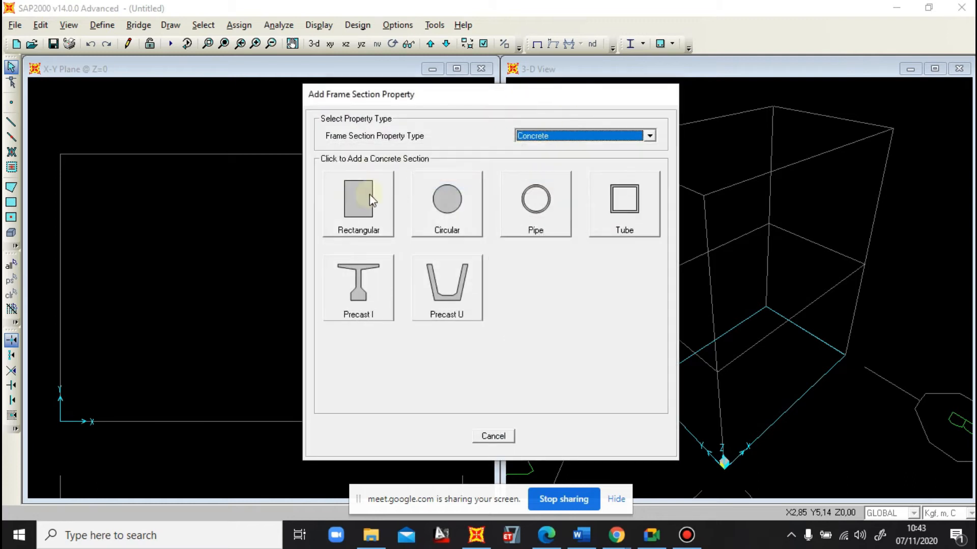
click(355, 206)
click(528, 152)
double_click(528, 151)
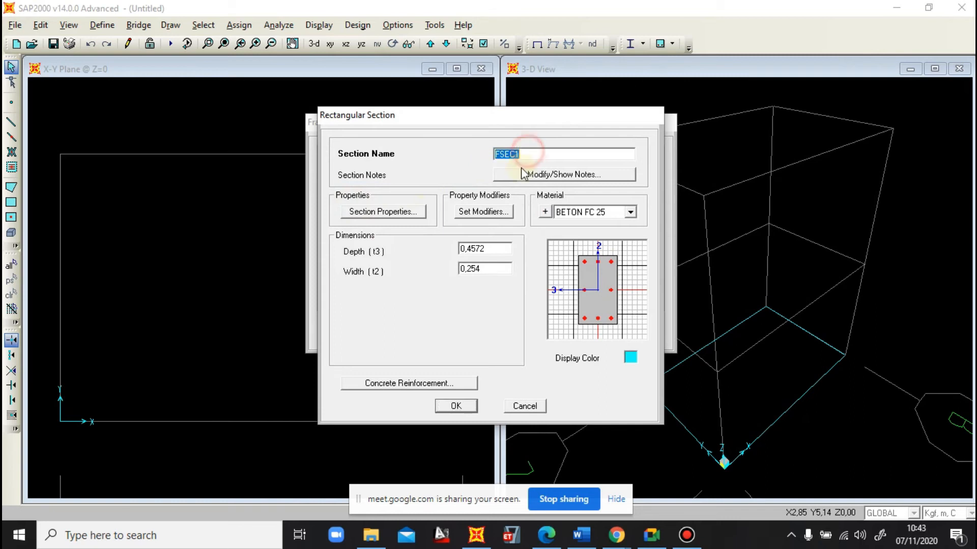
click(578, 538)
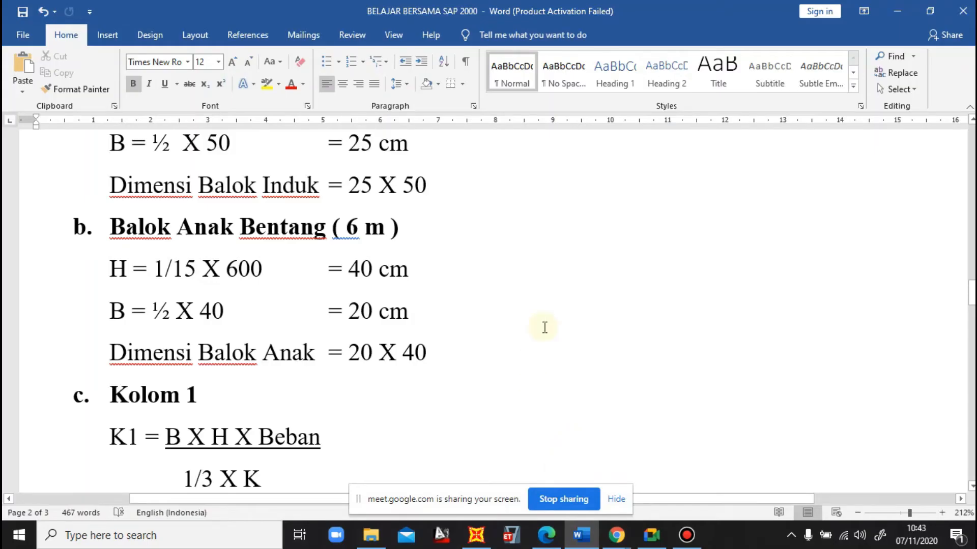
scroll(559, 305, down, 8)
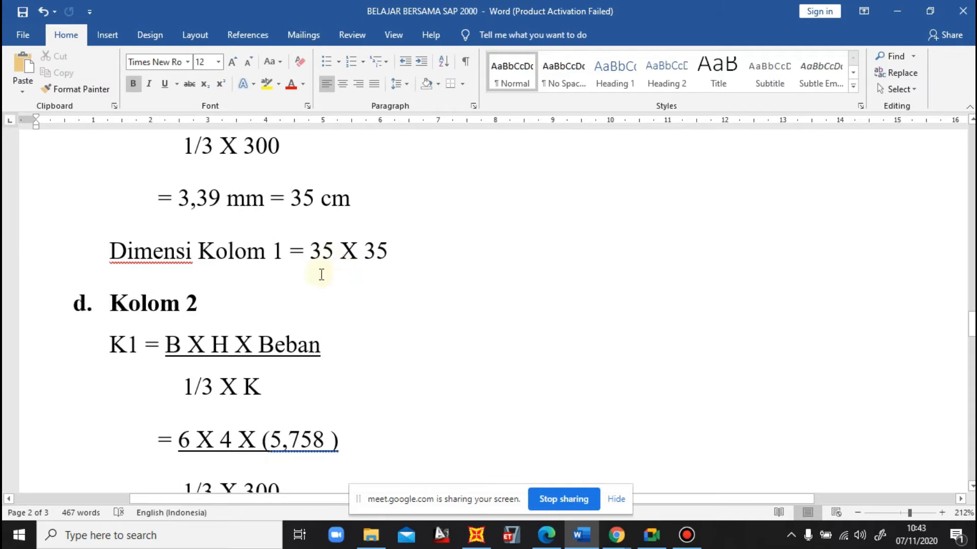
click(476, 535)
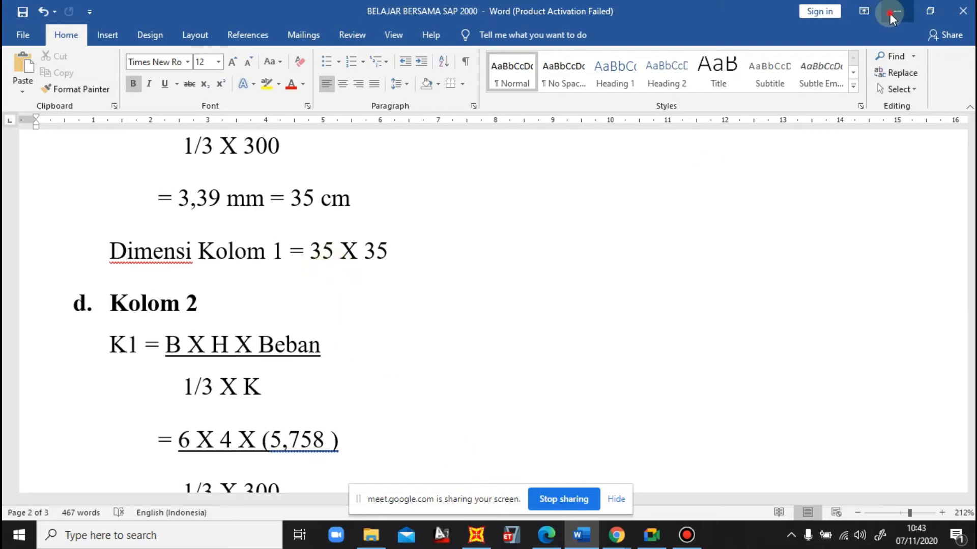
text(K 3)
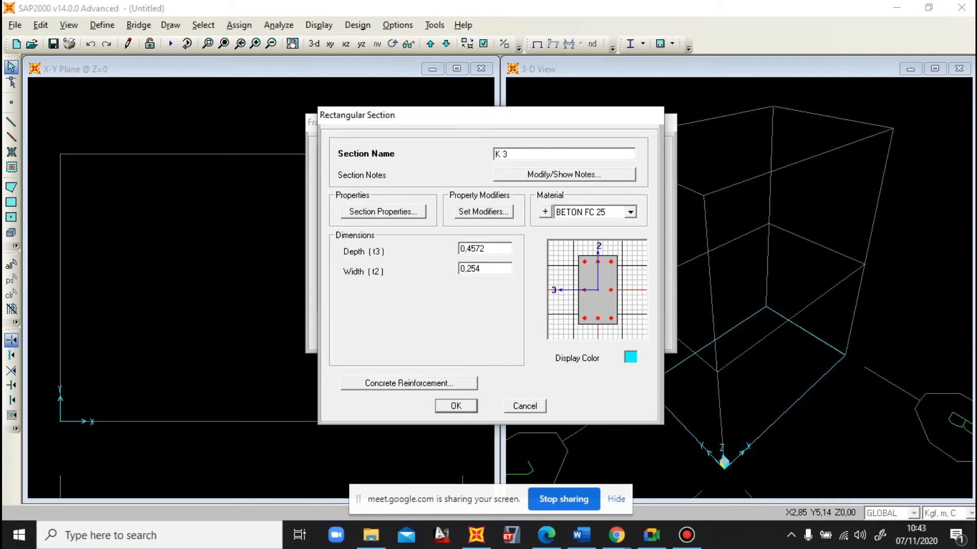
text(5X2)
Set the Kolom 1 section's depth (t3) and width (t2) to 0,35 and accept it with Column (P-M2-M3 Design) reinforcement
double_click(493, 248)
text(0,35)
click(498, 270)
text(0,35)
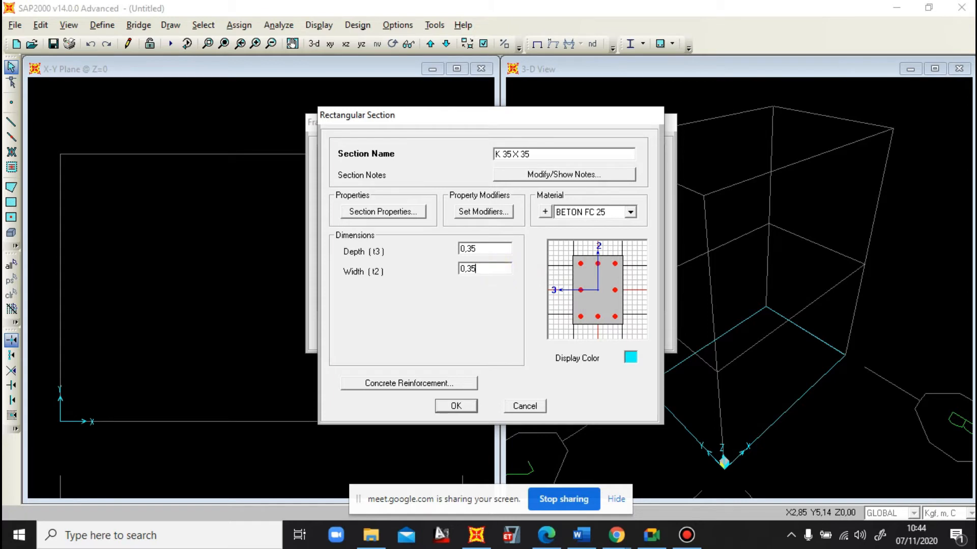
click(427, 383)
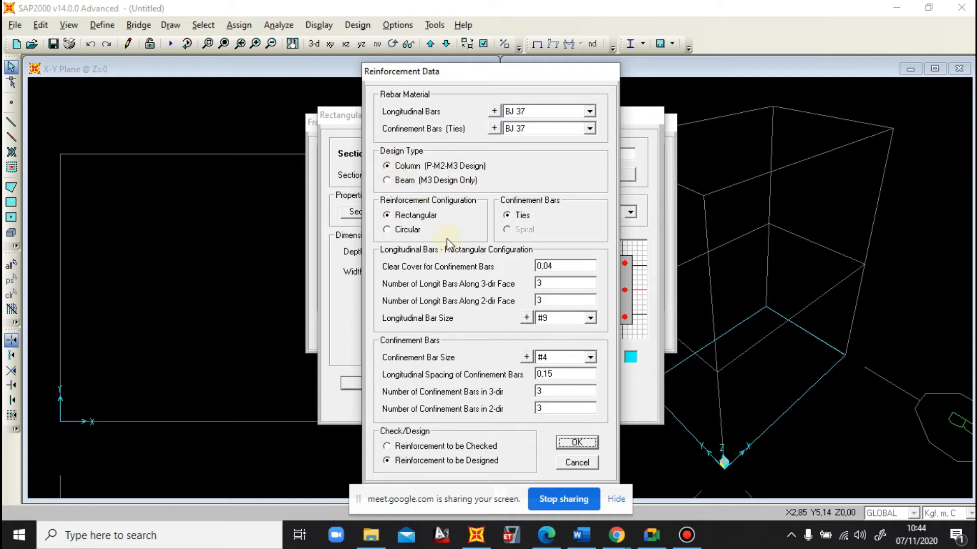
click(573, 443)
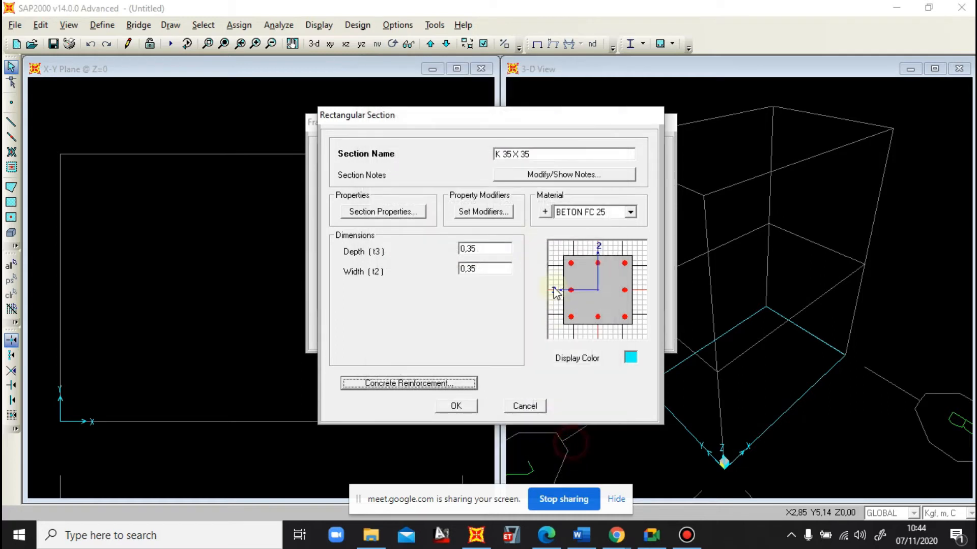
click(471, 407)
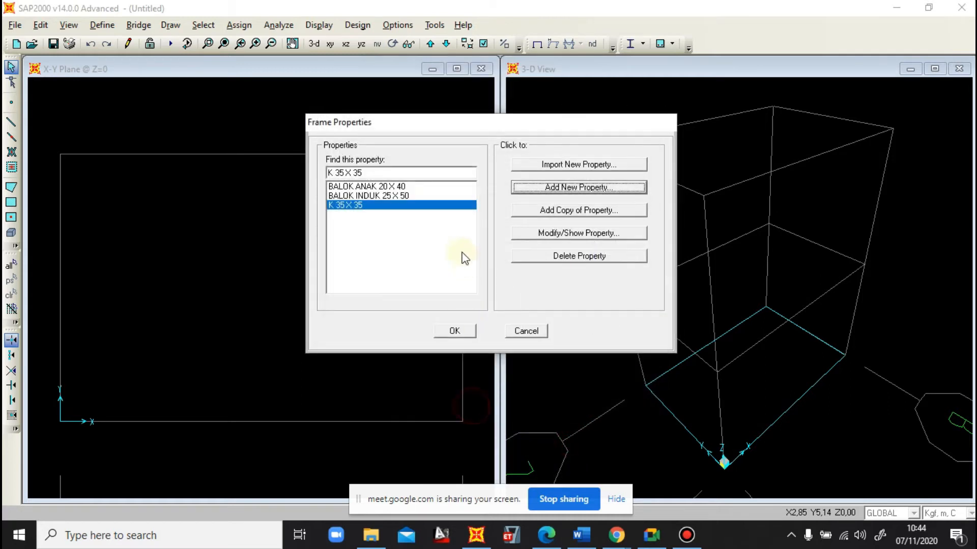
Add another rectangular concrete section, consult the Kolom 2 dimensions in the Word document, and name the section K 30 X 30 in SAP2000
click(564, 187)
click(360, 213)
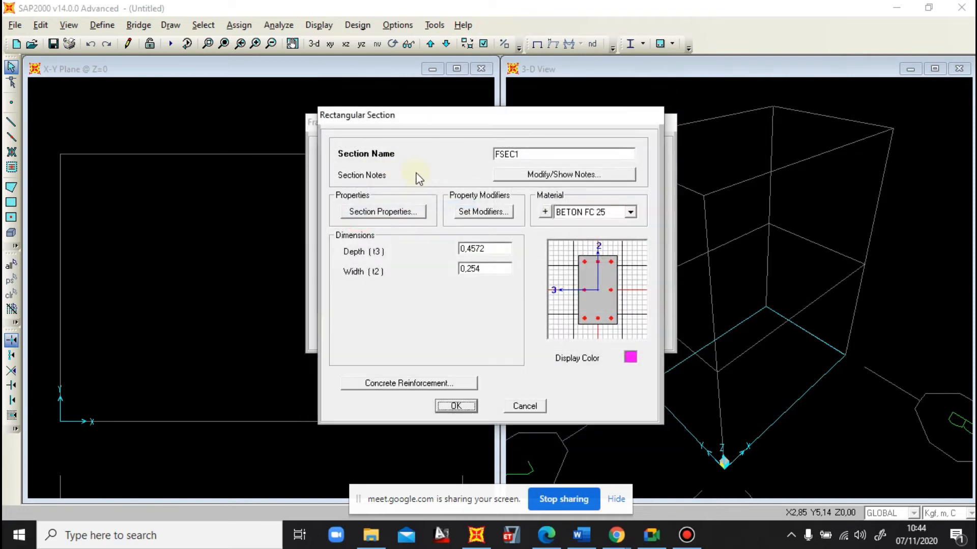
click(577, 535)
scroll(447, 375, down, 5)
scroll(440, 376, up, 2)
scroll(440, 376, down, 5)
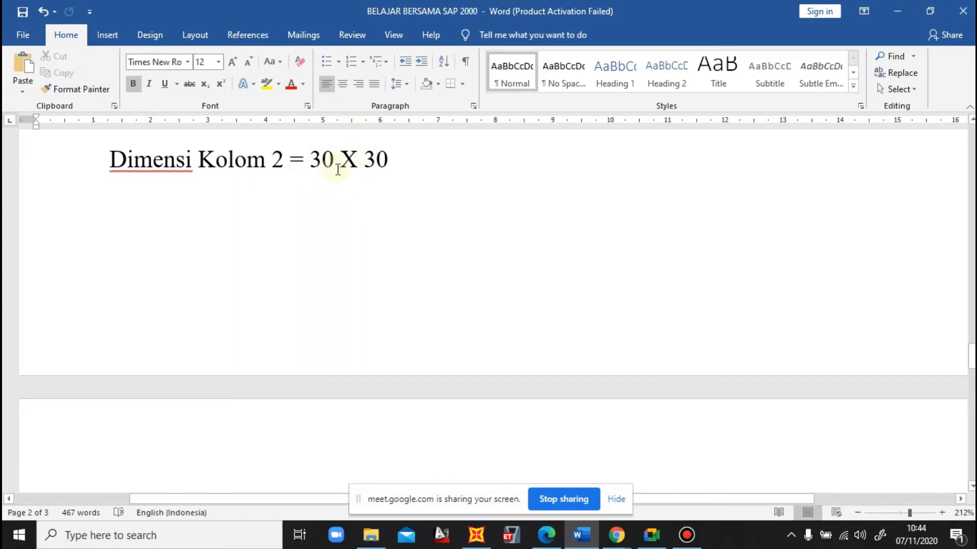
click(879, 13)
double_click(535, 148)
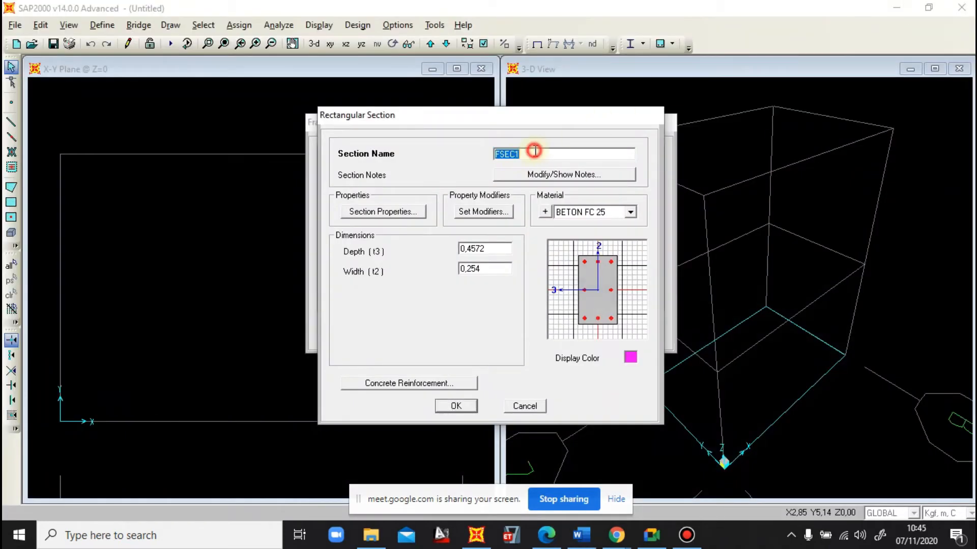
text(K 30 X 30)
Set the Kolom 2 section's depth (t3) and width (t2) to 0,30 and accept it with Column (P-M2-M3 Design) reinforcement
double_click(499, 251)
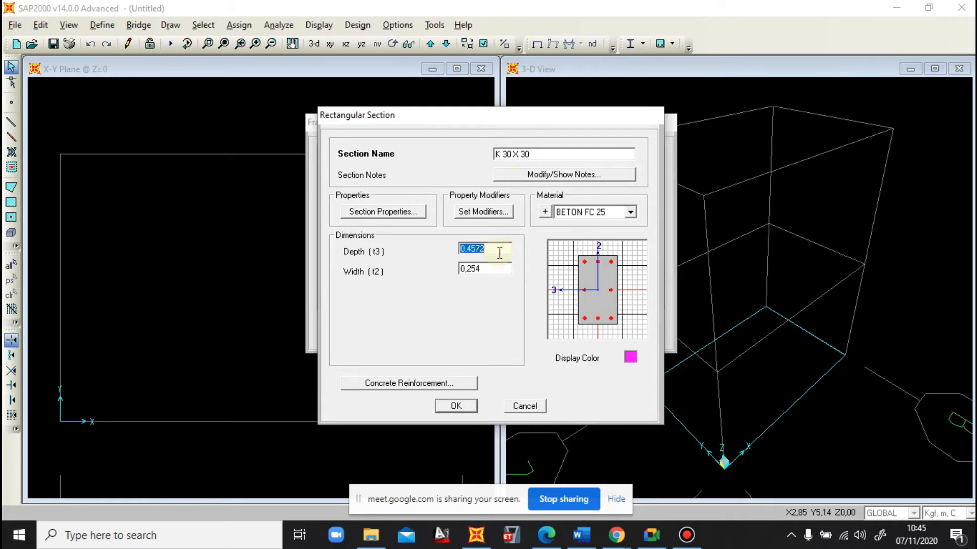
text(0,3)
double_click(496, 269)
text(0)
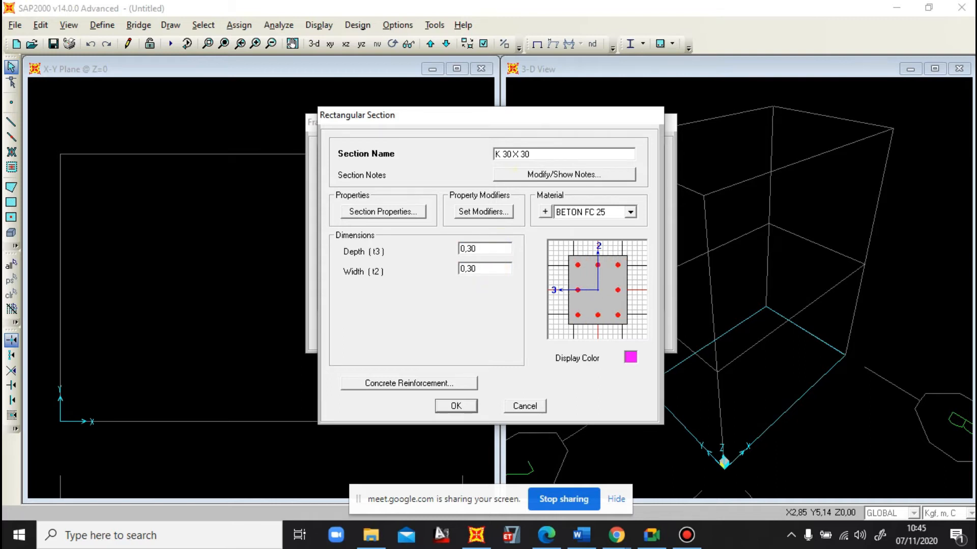
click(432, 383)
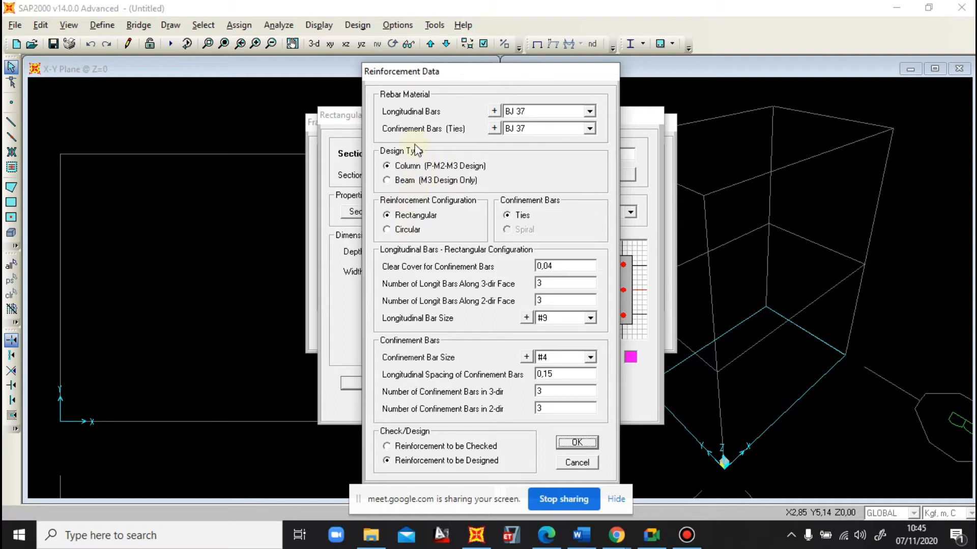
click(573, 443)
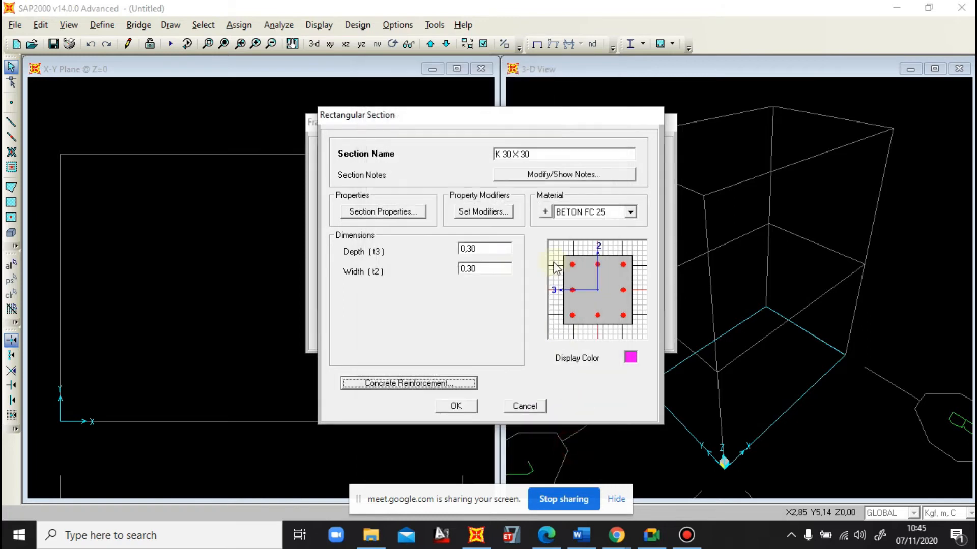
click(467, 407)
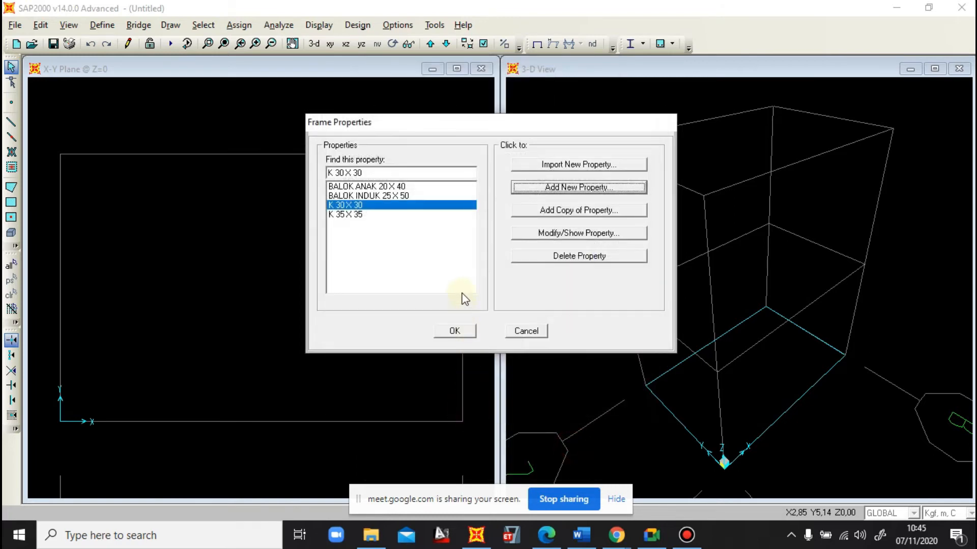
Review the section dimension calculations in the Word document, return to SAP2000, and accept the defined frame sections
click(581, 534)
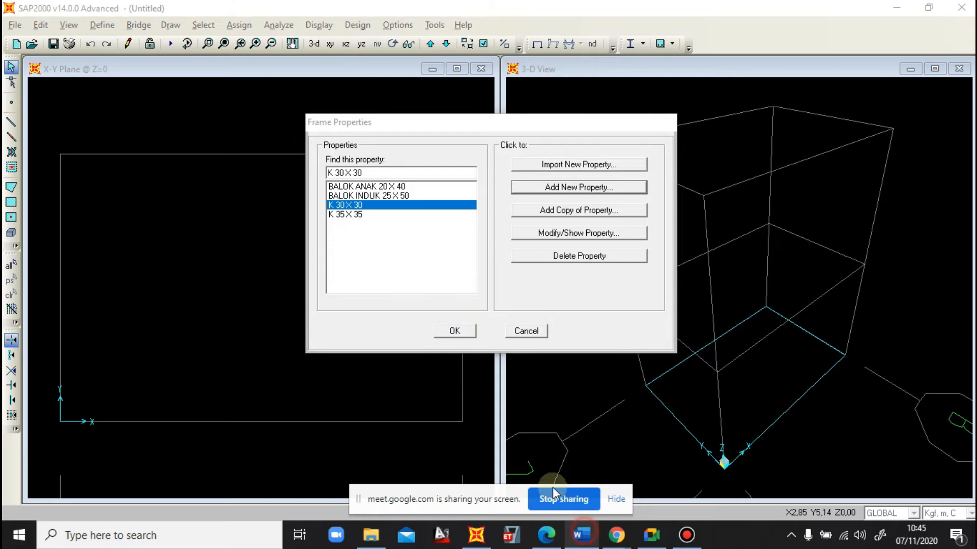
scroll(443, 353, up, 15)
scroll(371, 350, up, 3)
scroll(370, 349, down, 9)
scroll(371, 349, down, 7)
scroll(349, 344, up, 3)
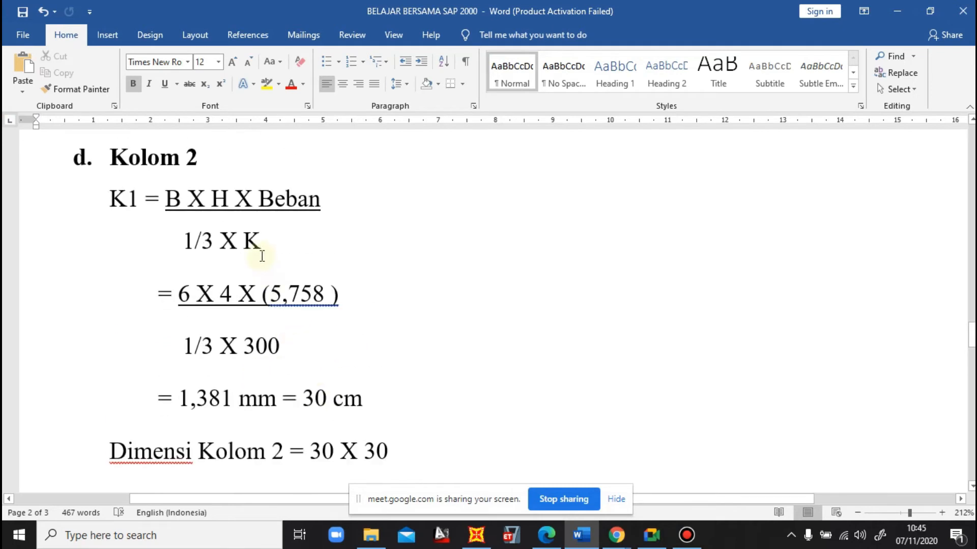
scroll(497, 388, down, 5)
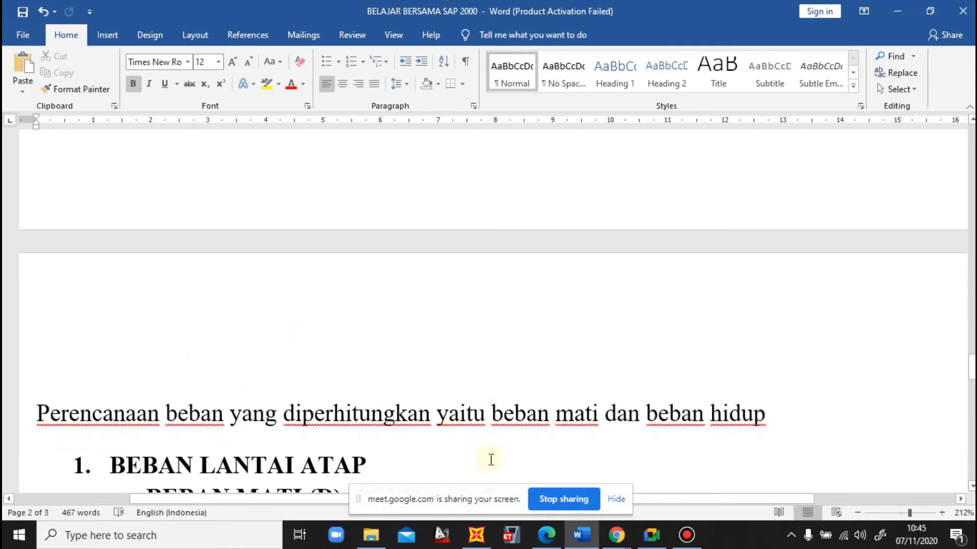
click(905, 10)
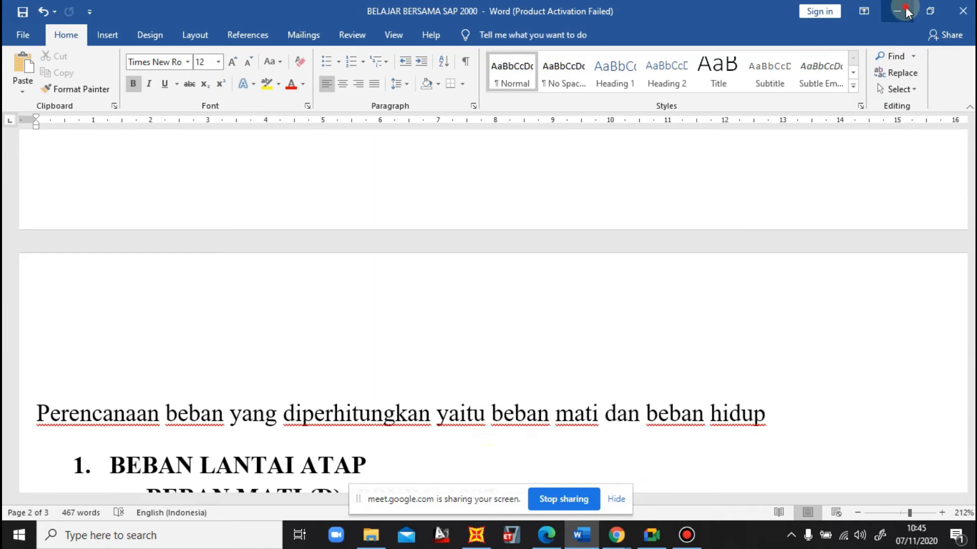
click(460, 328)
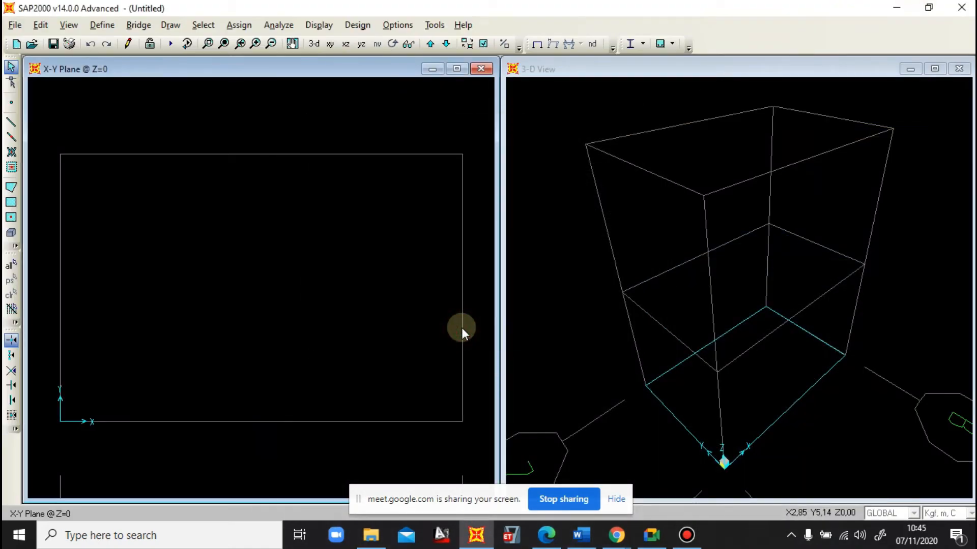
click(111, 30)
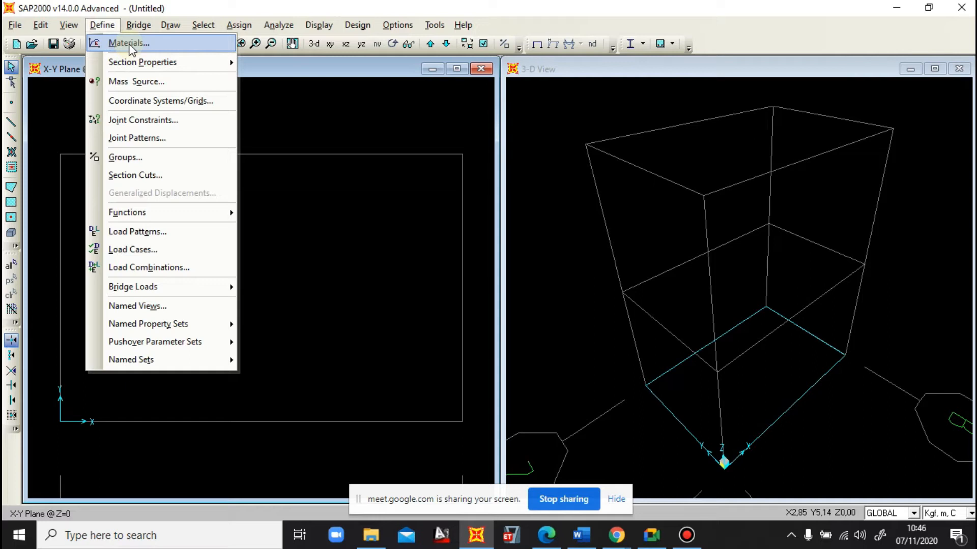
click(304, 124)
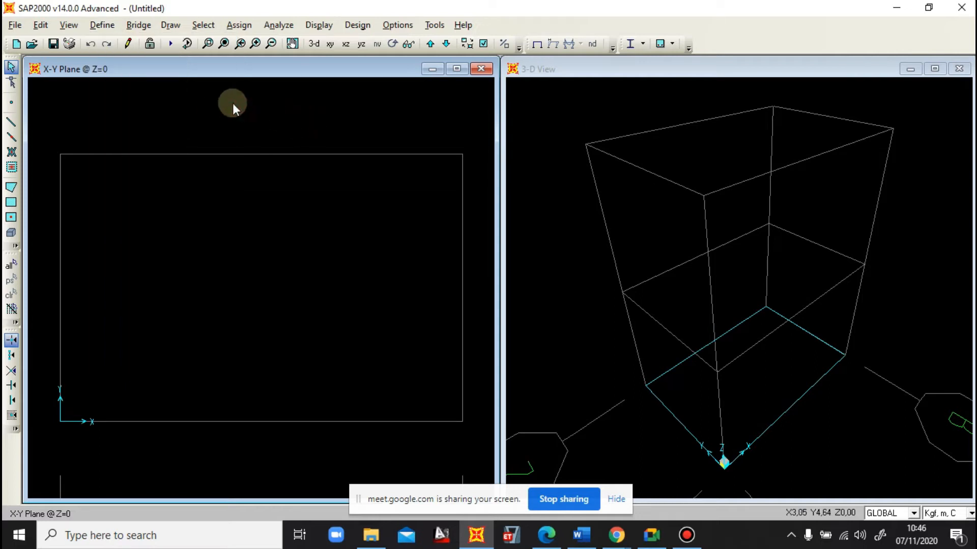
Add a new shell area section and name it PLAT ATAP
click(107, 25)
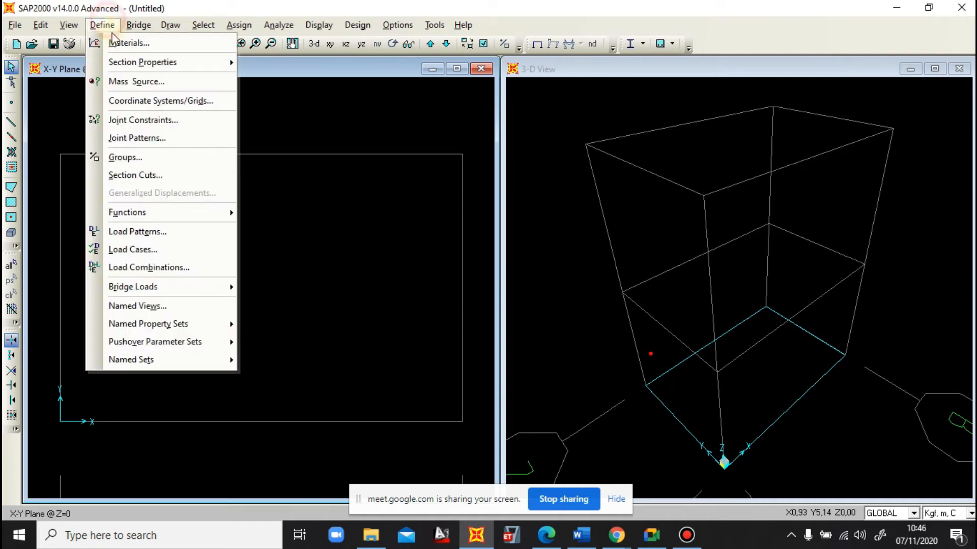
mouse_move(160, 63)
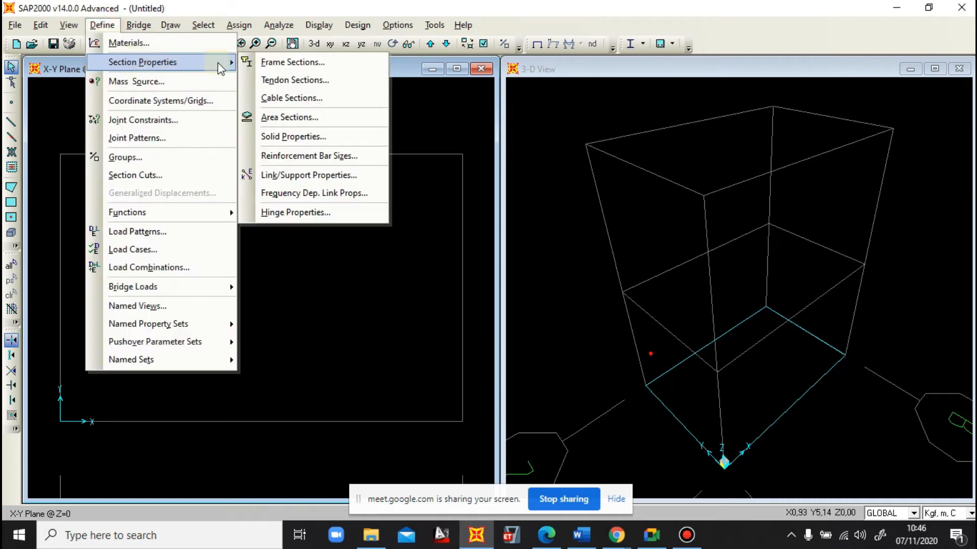
click(290, 117)
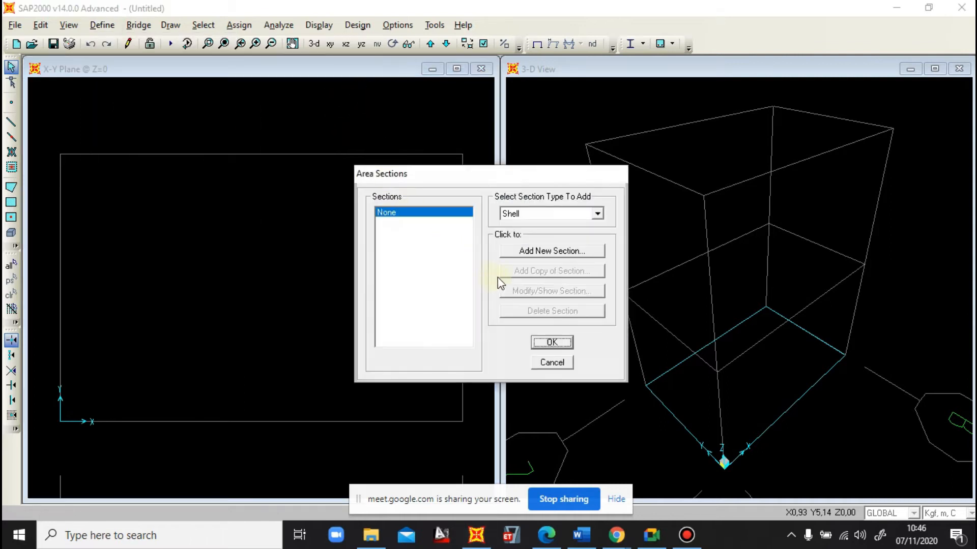
click(516, 252)
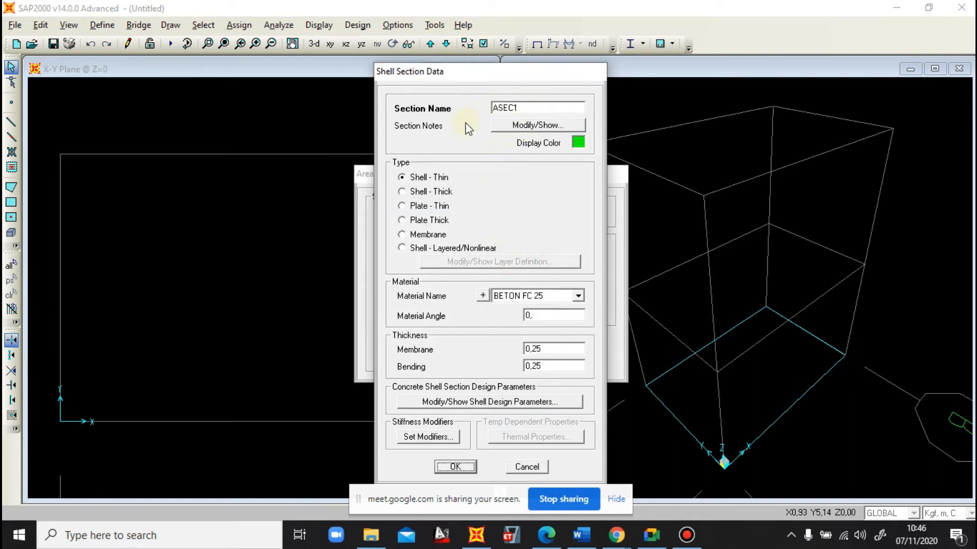
click(532, 109)
double_click(532, 110)
text(PLAT ATAP)
Look up the roof slab thickness (Tebal Plat Atap) in the Word document and return to SAP2000
click(579, 535)
scroll(479, 342, up, 15)
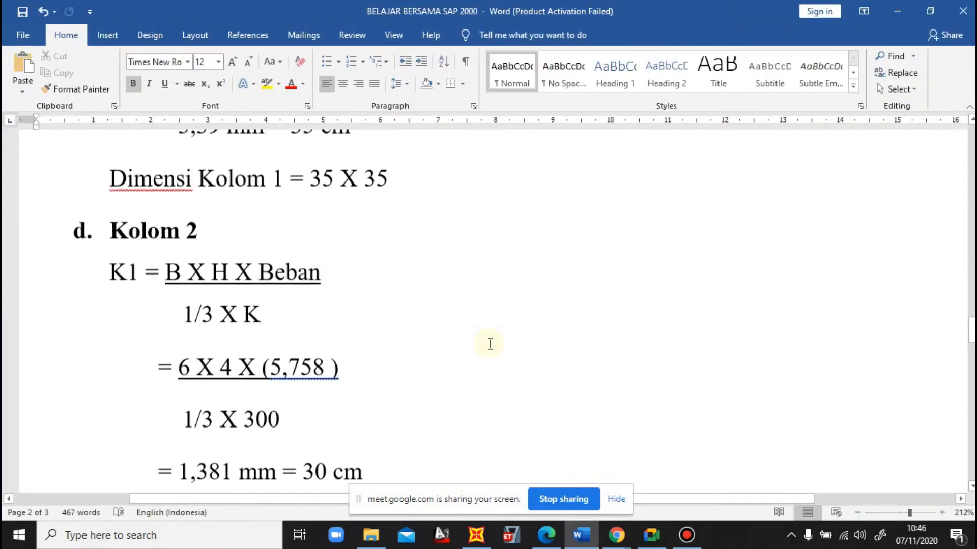
drag(972, 295, 970, 140)
scroll(713, 305, down, 10)
scroll(707, 308, down, 15)
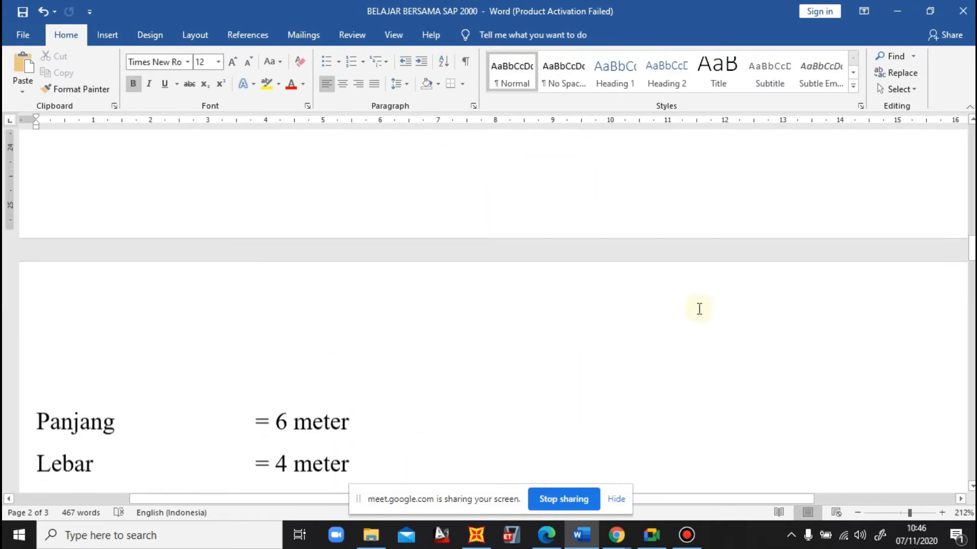
scroll(684, 314, up, 2)
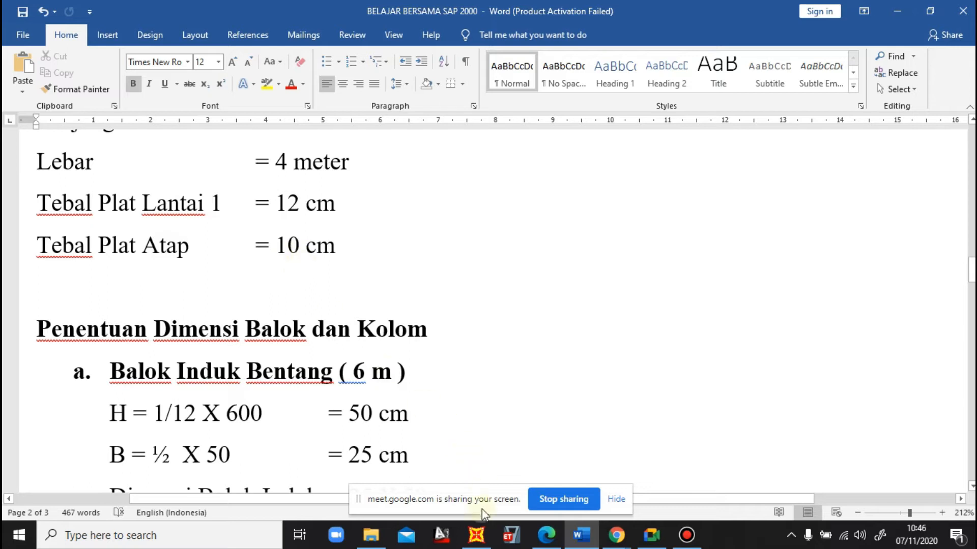
click(895, 11)
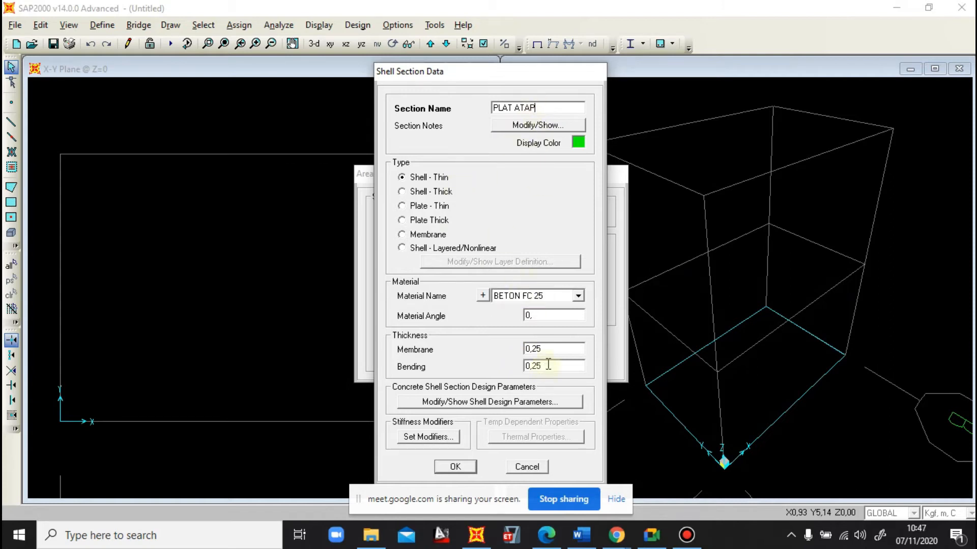
Give PLAT ATAP the material BETON FC 25 and membrane and bending thicknesses of 0,10, and accept the section
click(541, 296)
click(534, 309)
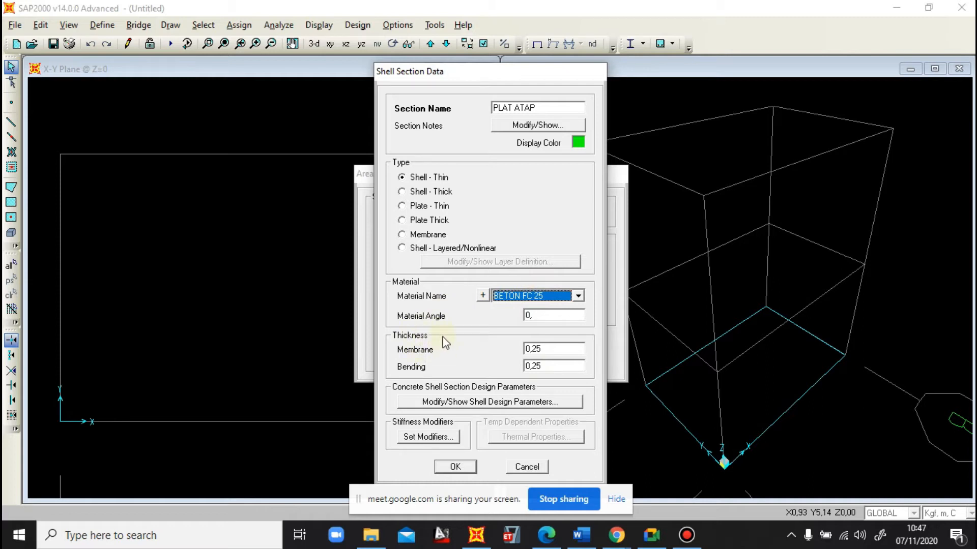
click(547, 352)
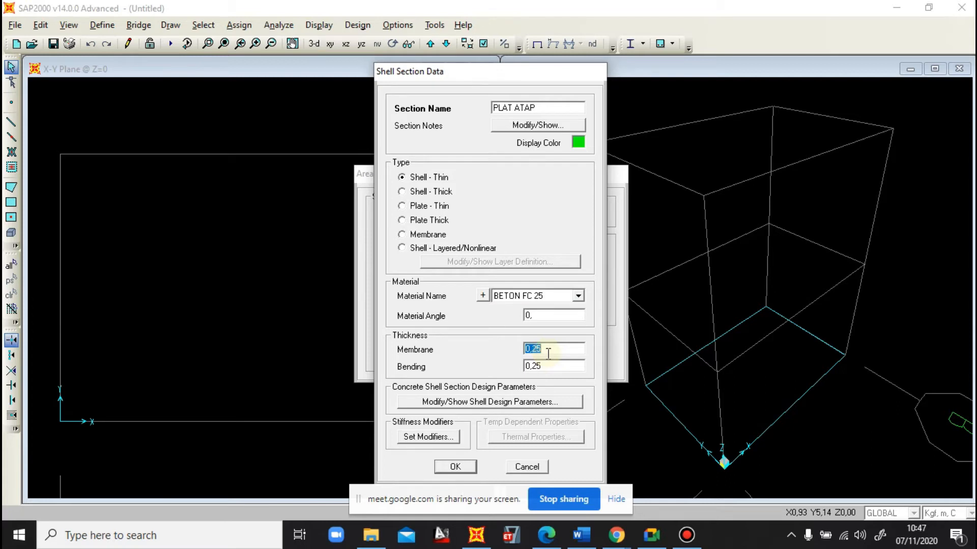
text(0,)
click(556, 366)
text(0,1)
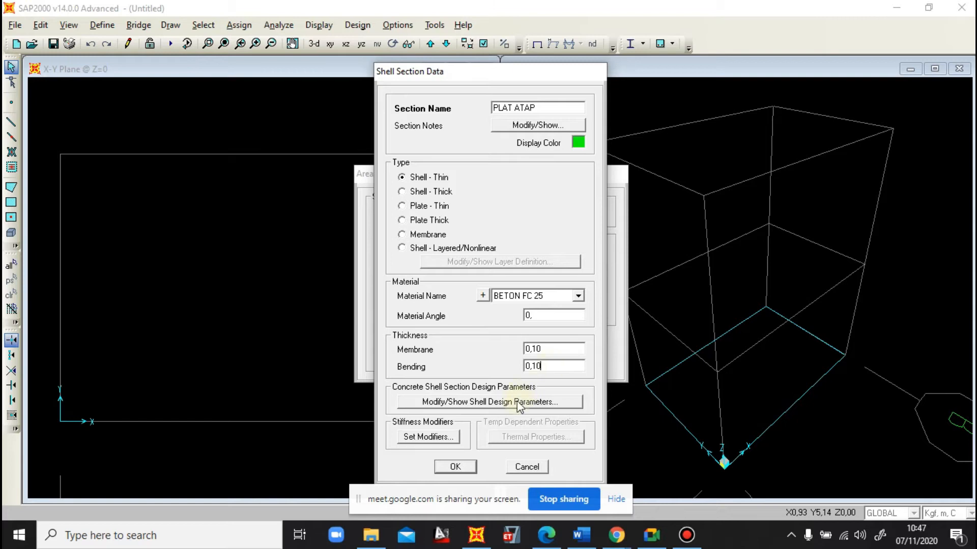
click(457, 467)
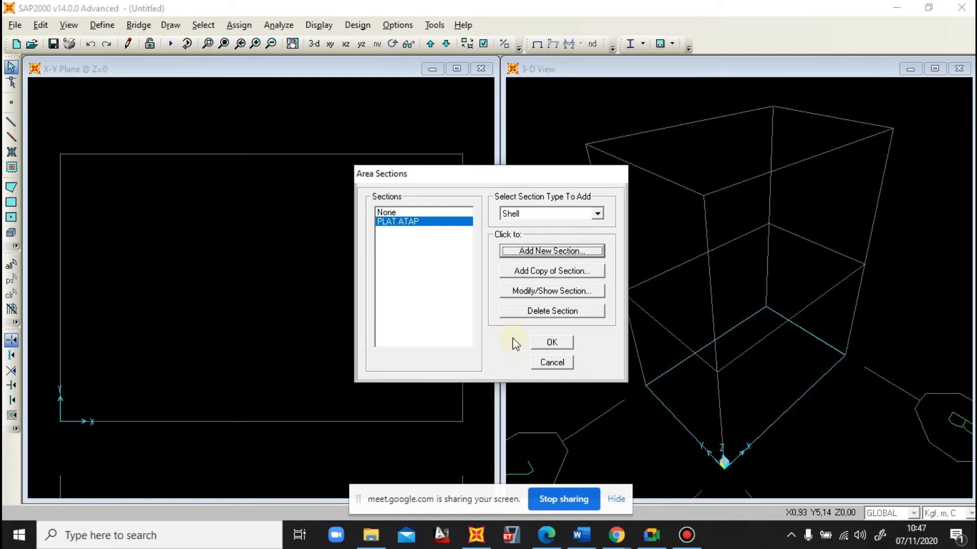
Add a new shell section named PLAT LANTAI and consult its slab thickness in the Word document
click(554, 251)
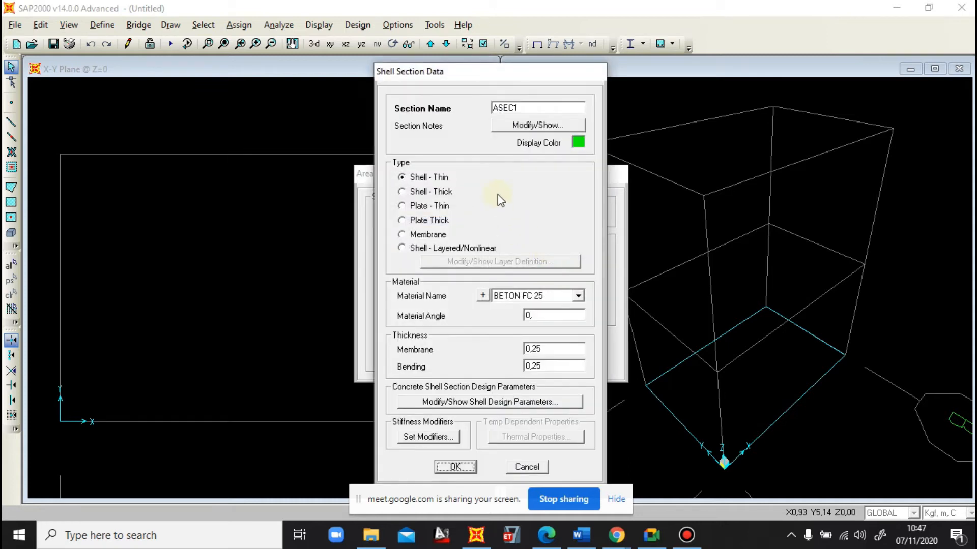
double_click(531, 108)
text(PLAT LANTAI)
double_click(545, 348)
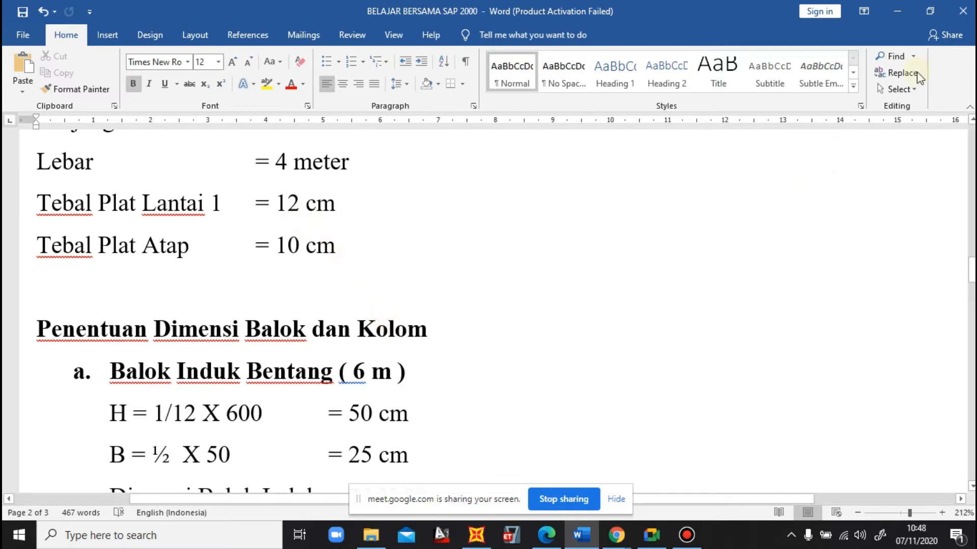
click(897, 12)
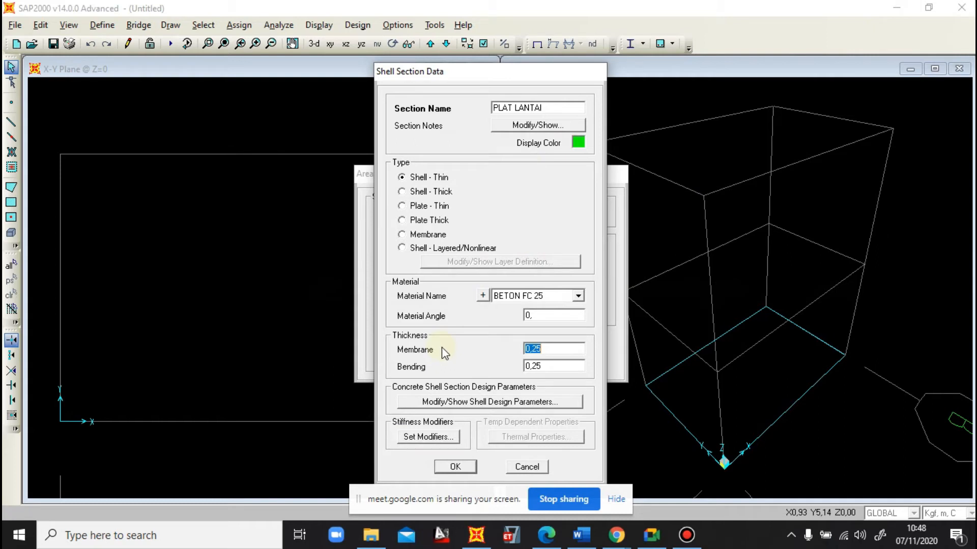
Set PLAT LANTAI's membrane and bending thicknesses to 0,12, accept the section and confirm the defined area sections
text(0,12)
double_click(561, 366)
text(0,12)
click(462, 472)
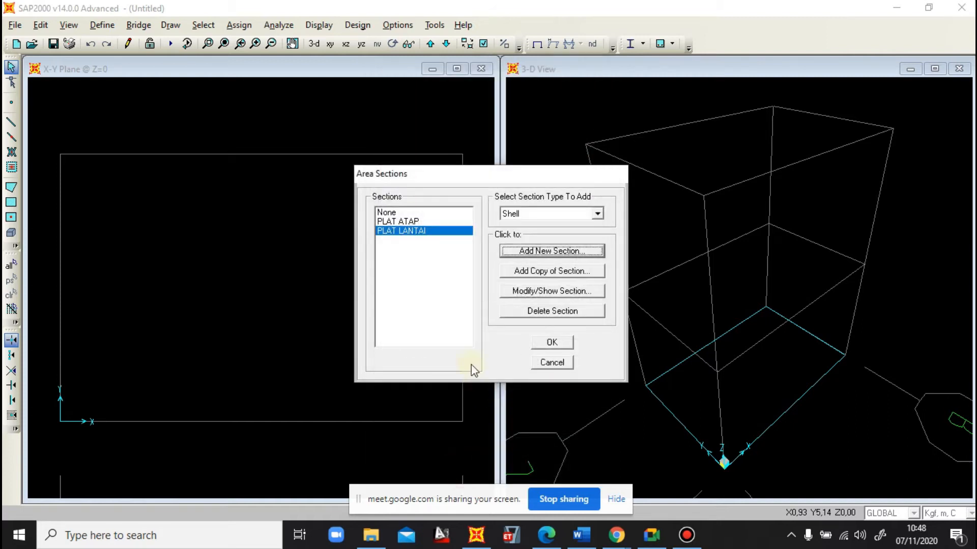
click(400, 221)
click(409, 230)
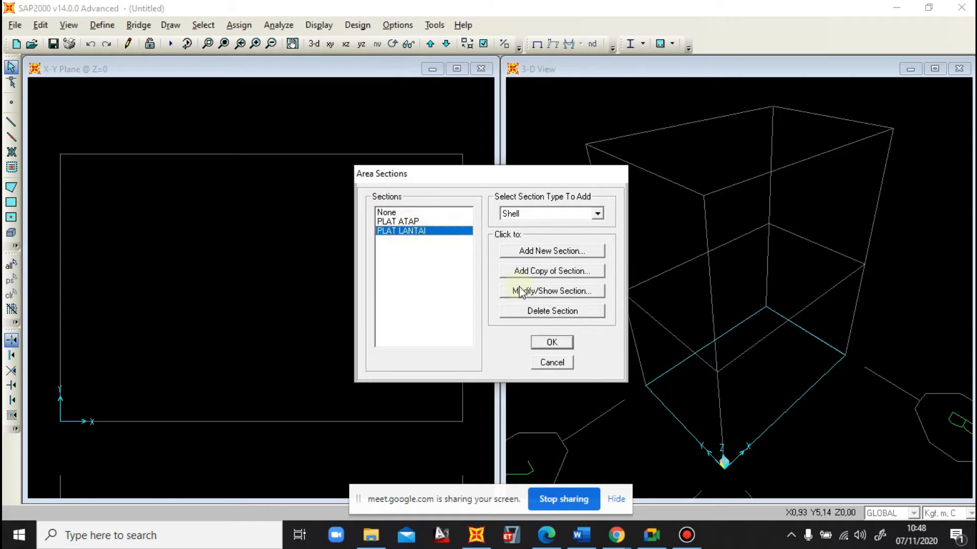
click(560, 340)
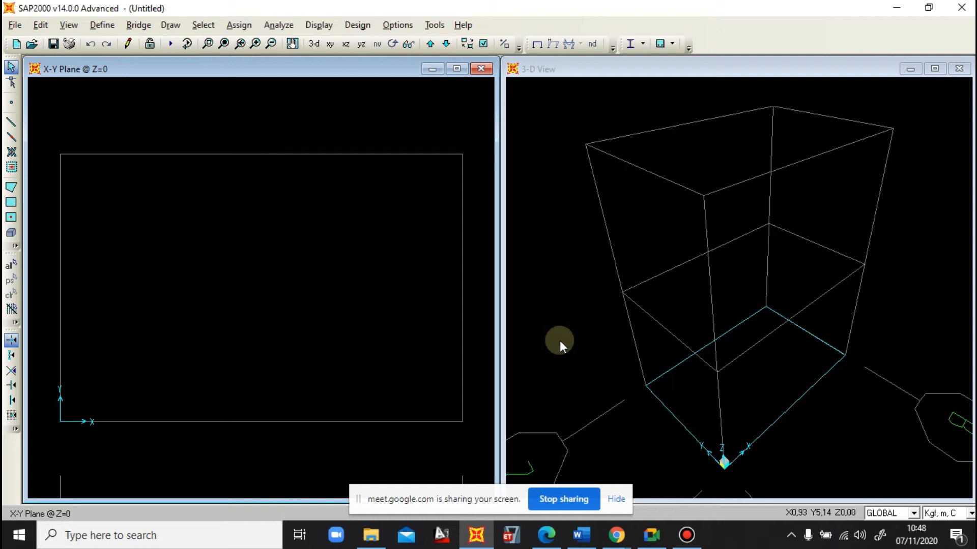
Stop the screen sharing, present the entire screen again in Google Meet, and return to SAP2000
click(558, 500)
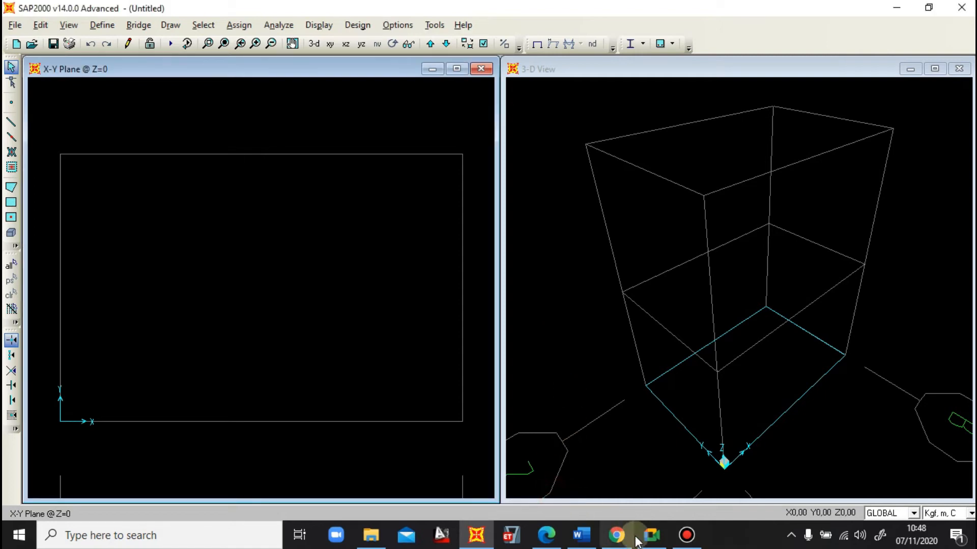
click(651, 535)
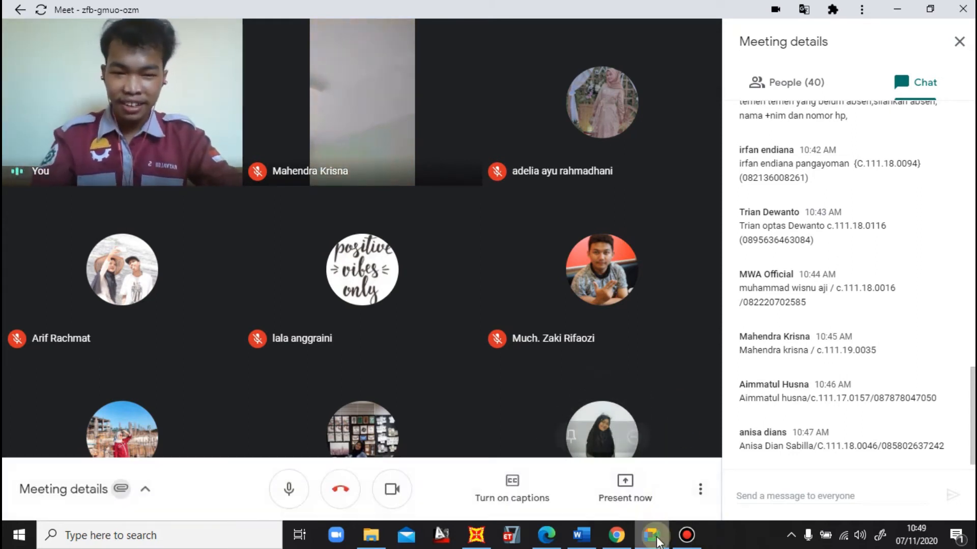
click(638, 499)
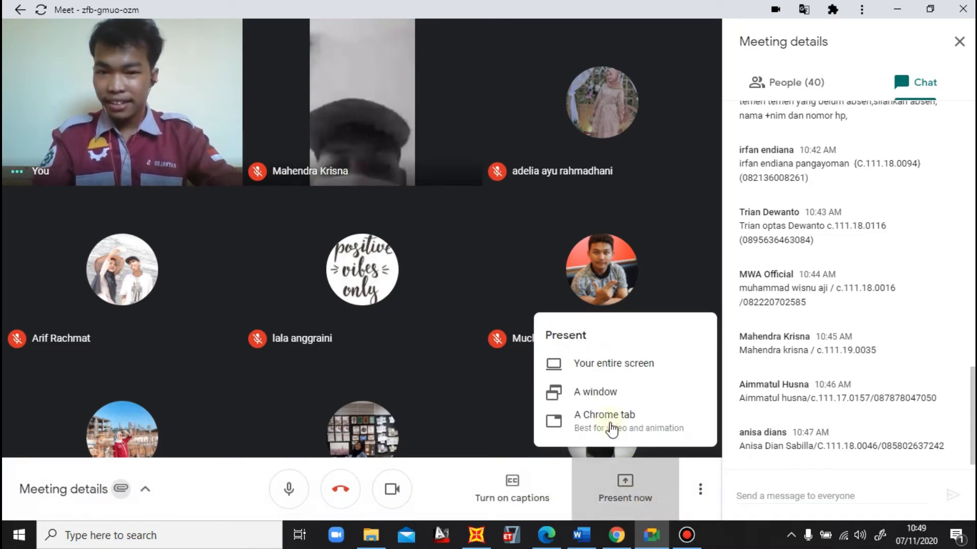
click(593, 367)
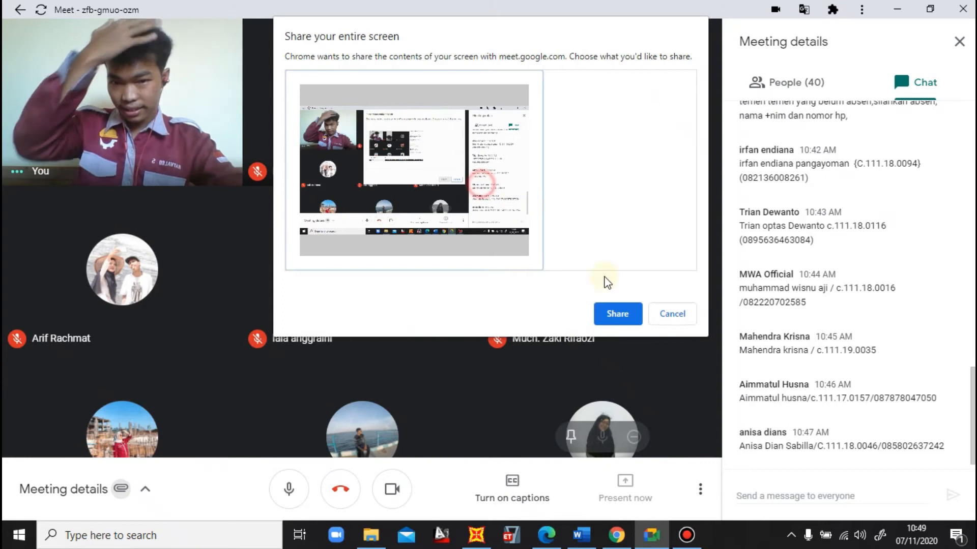
click(633, 315)
mouse_move(478, 534)
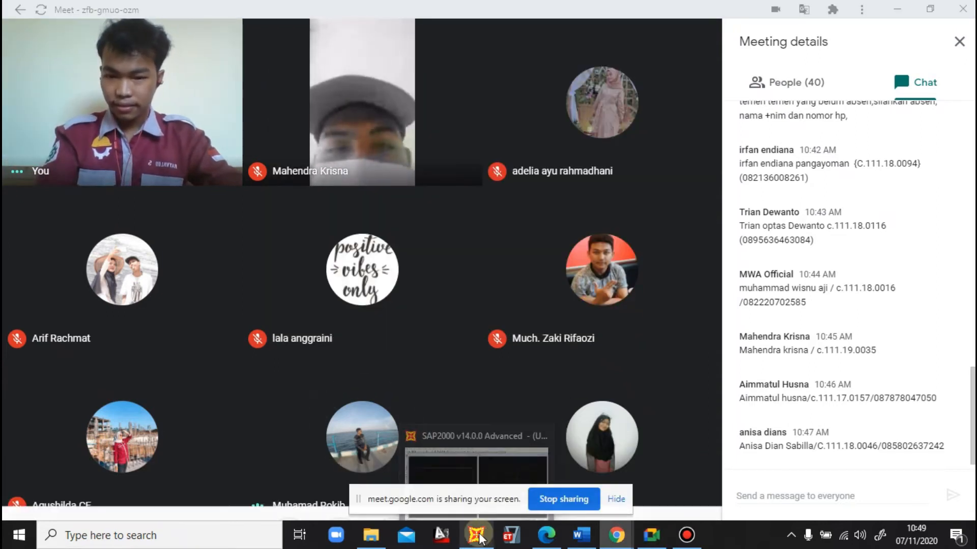
click(469, 429)
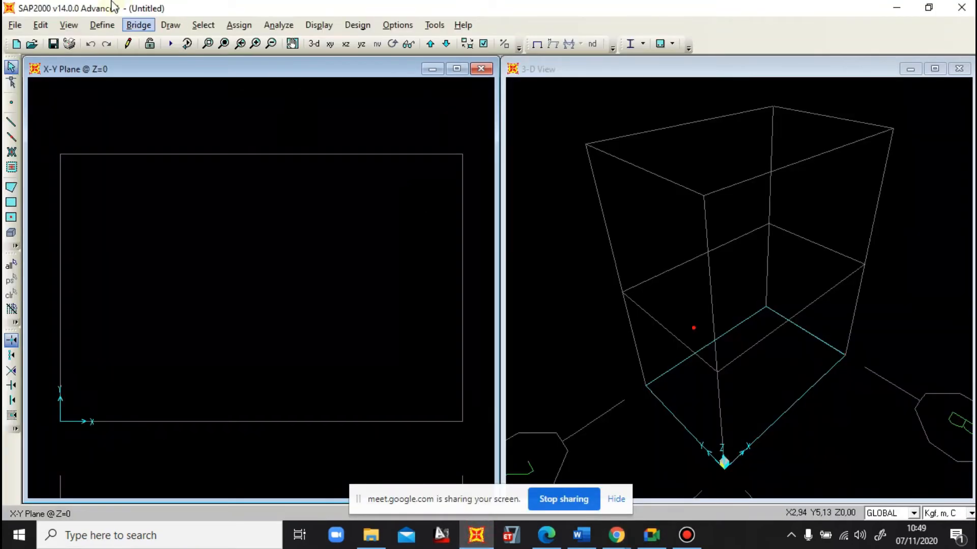
Reopen the area sections, review the PLAT ATAP shell section's material and thickness settings, and close the definitions
click(104, 24)
mouse_move(152, 62)
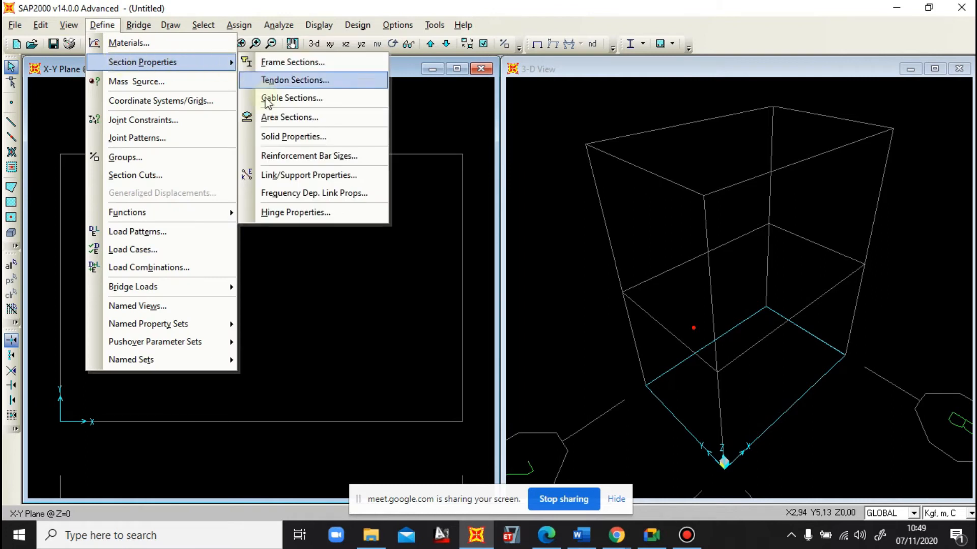
click(272, 116)
click(458, 222)
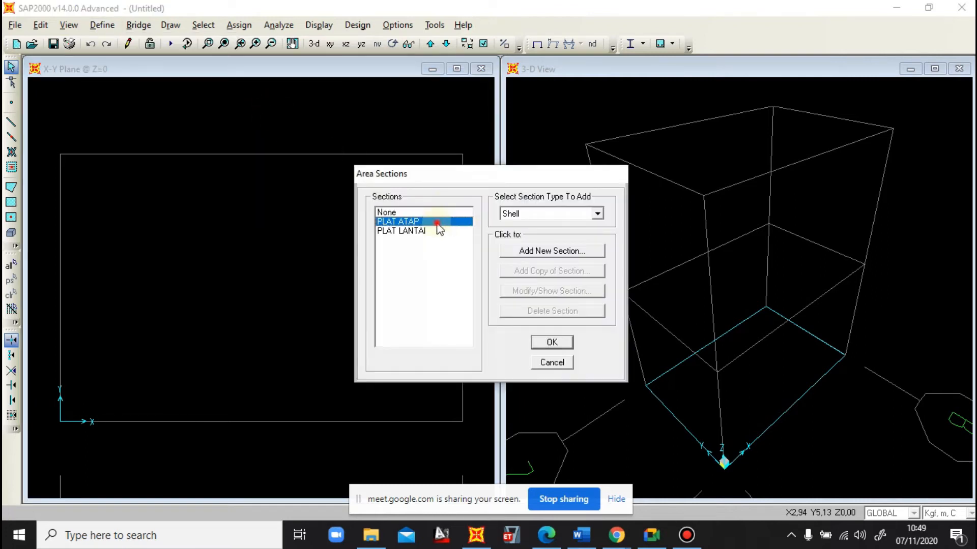
click(556, 292)
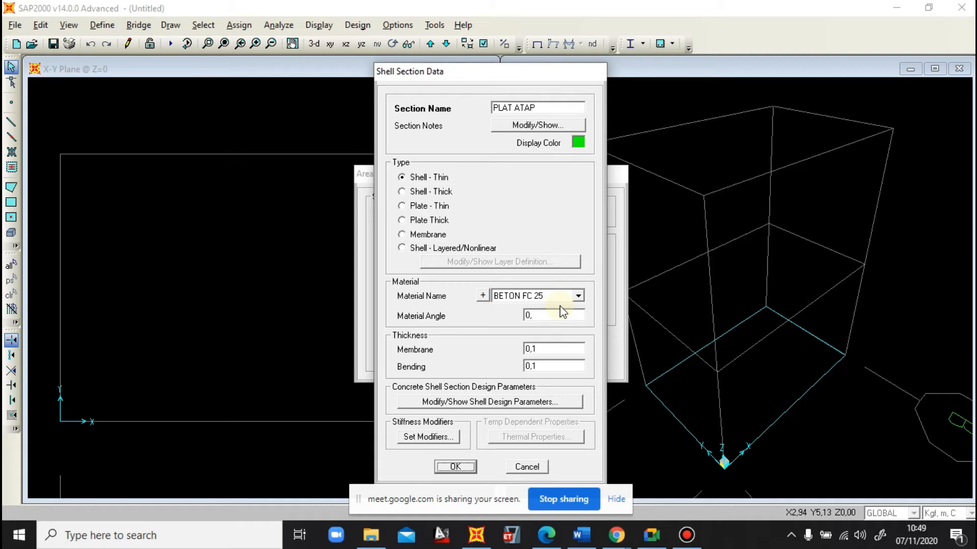
click(462, 468)
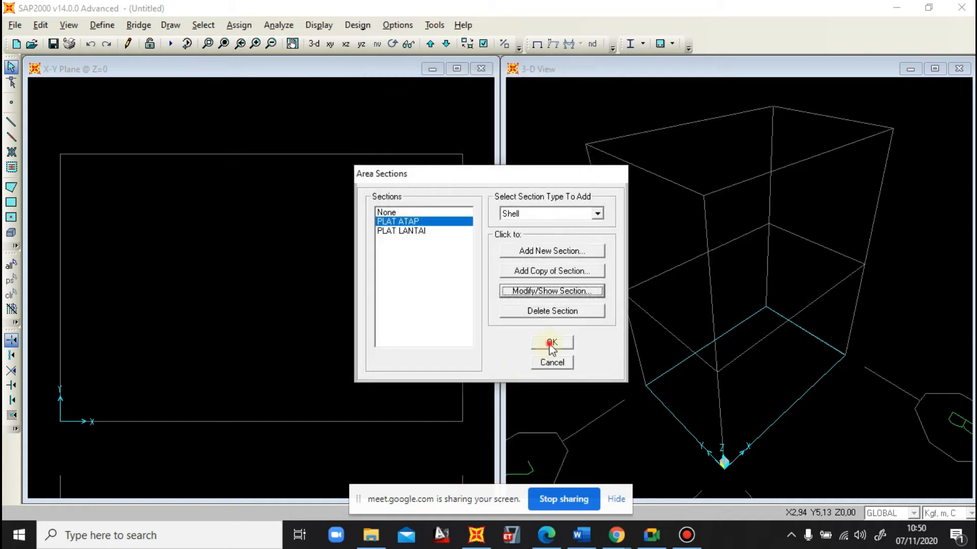
click(549, 343)
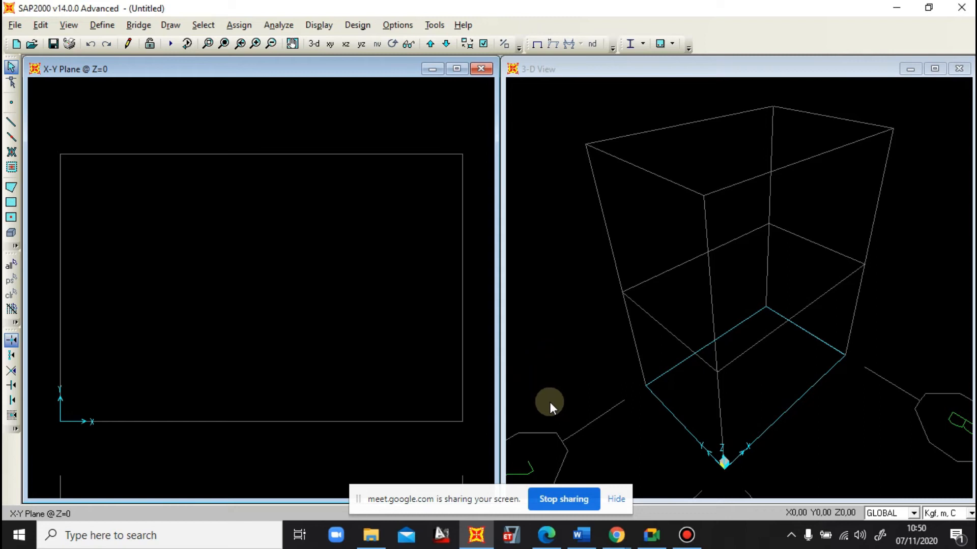
Review the slab, beam and column dimensions in the Word document and return to SAP2000
click(581, 535)
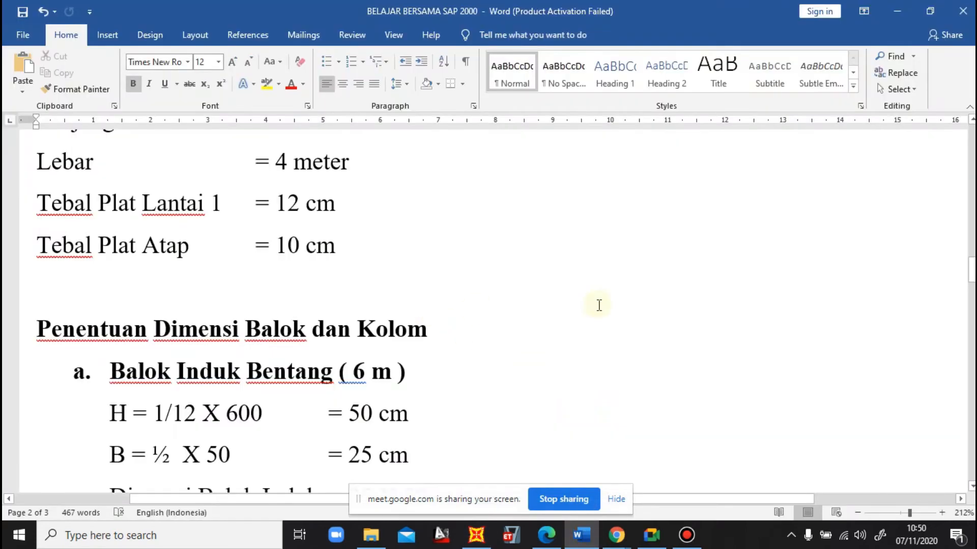
click(905, 513)
scroll(675, 277, down, 15)
scroll(502, 253, down, 8)
scroll(501, 254, up, 7)
scroll(506, 254, down, 1)
scroll(506, 254, up, 8)
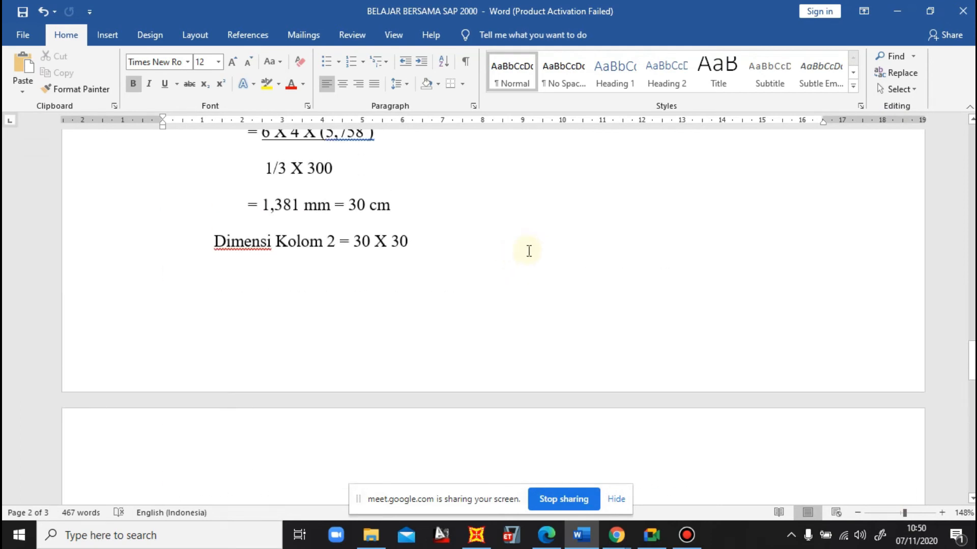
click(897, 10)
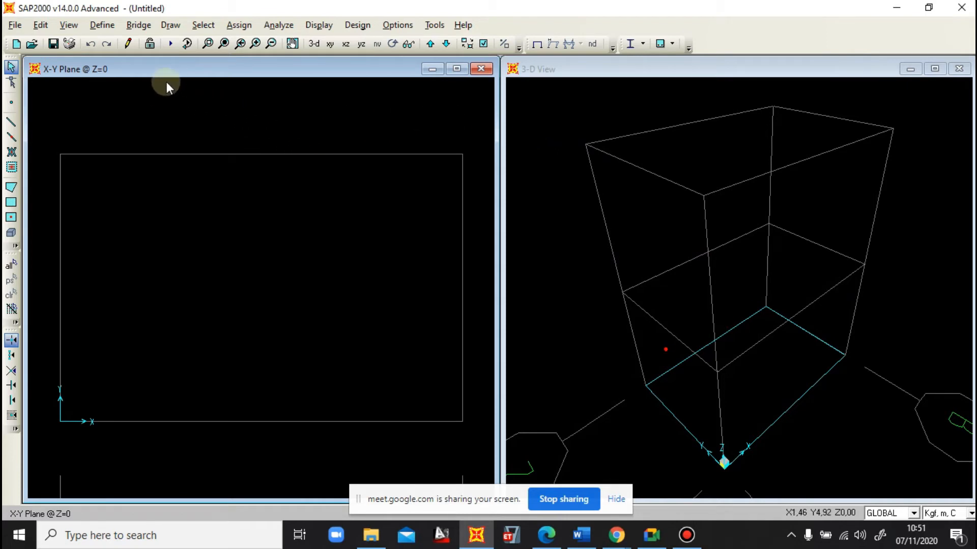
Open the load pattern definitions and enter a pattern named LIVE with the type LIVE
click(113, 25)
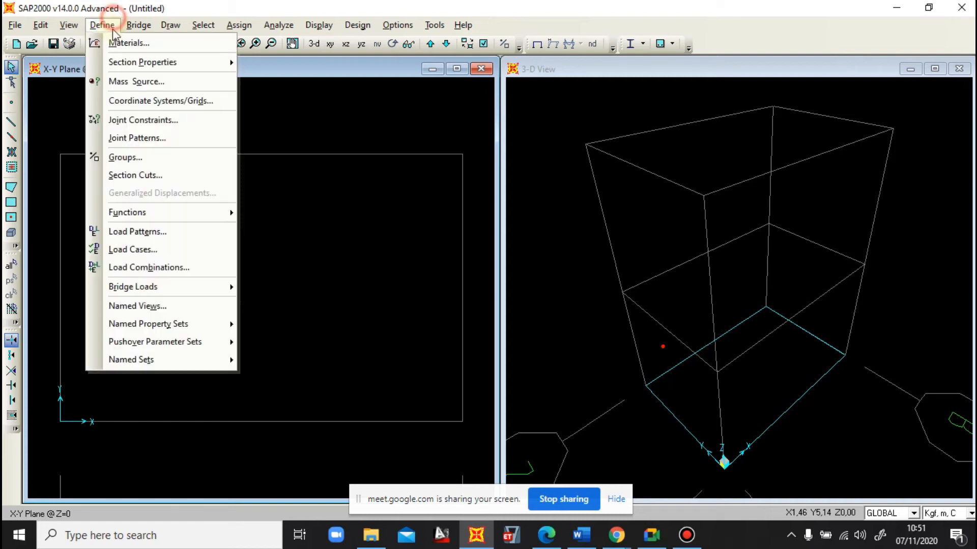
click(160, 233)
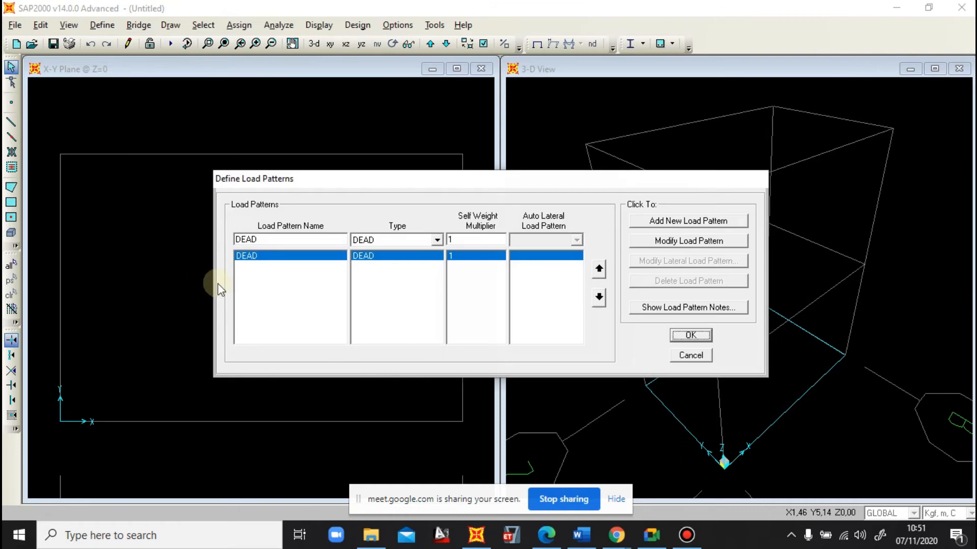
click(308, 241)
double_click(309, 241)
text(LIVE)
click(374, 242)
click(365, 262)
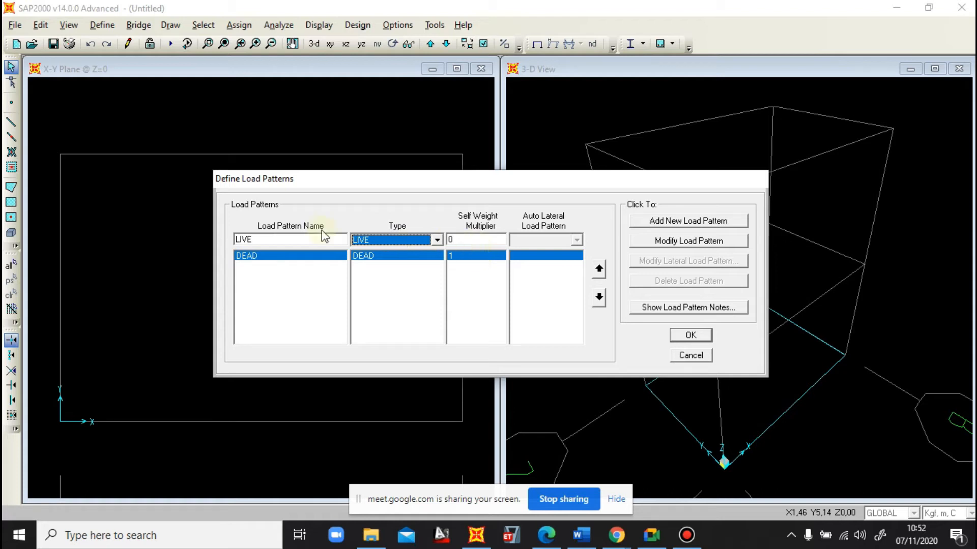
Add the LIVE load pattern with a self weight multiplier of 0 and accept the load patterns
click(466, 241)
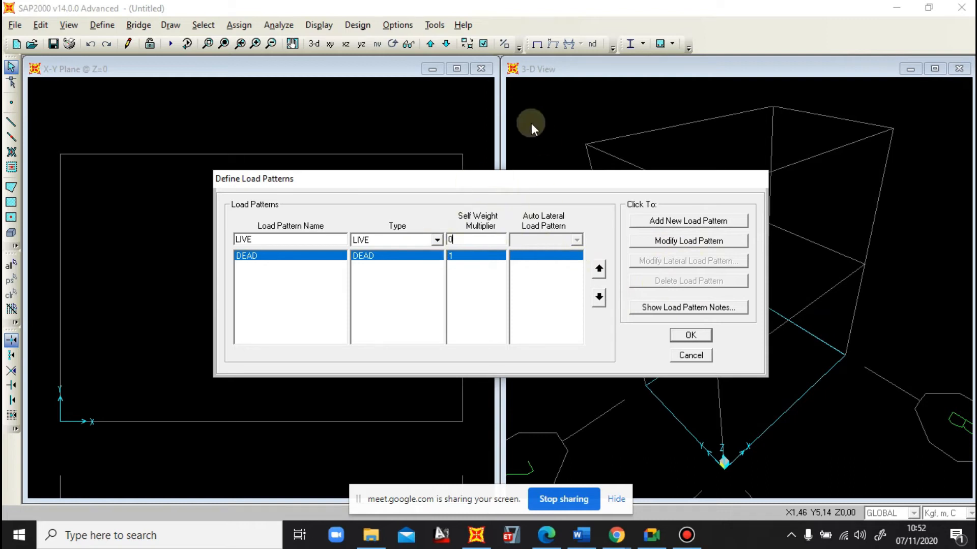
double_click(293, 239)
double_click(453, 239)
click(455, 240)
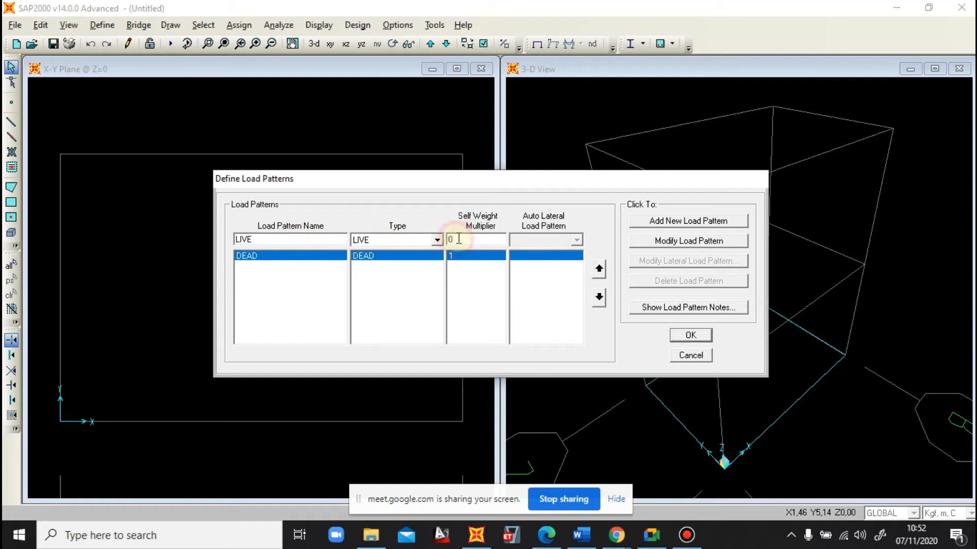
click(667, 222)
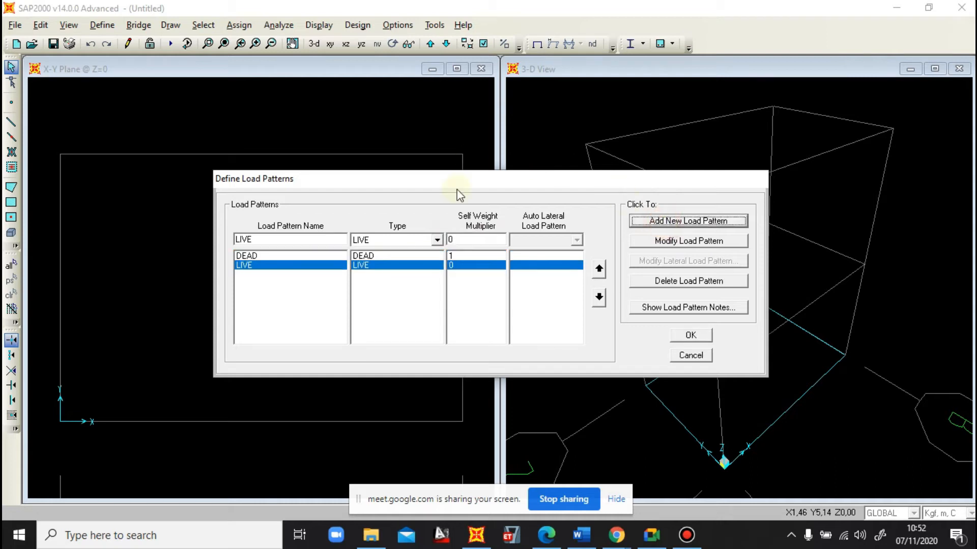
click(687, 338)
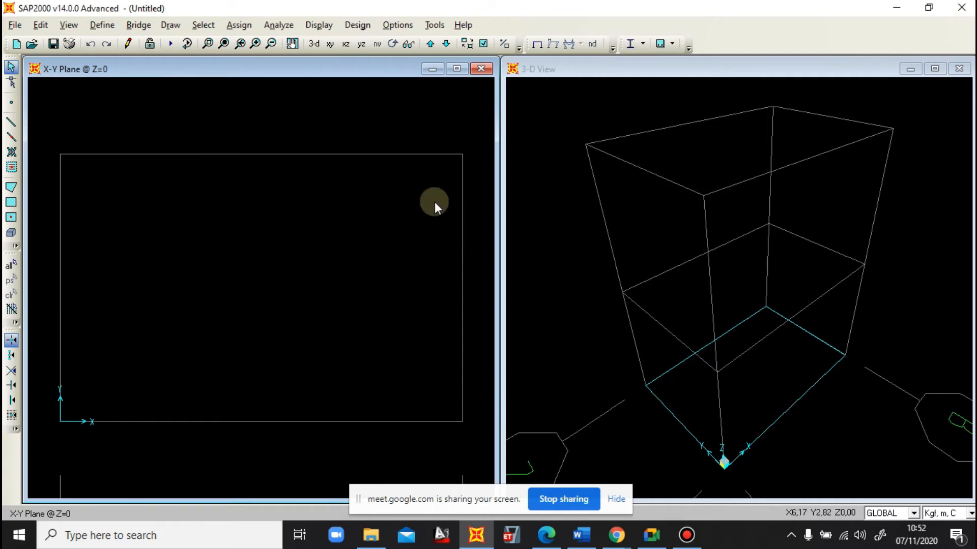
Switch to the Word document, review the load combinations listed under Beban Kombinasi, and return to SAP2000
click(101, 26)
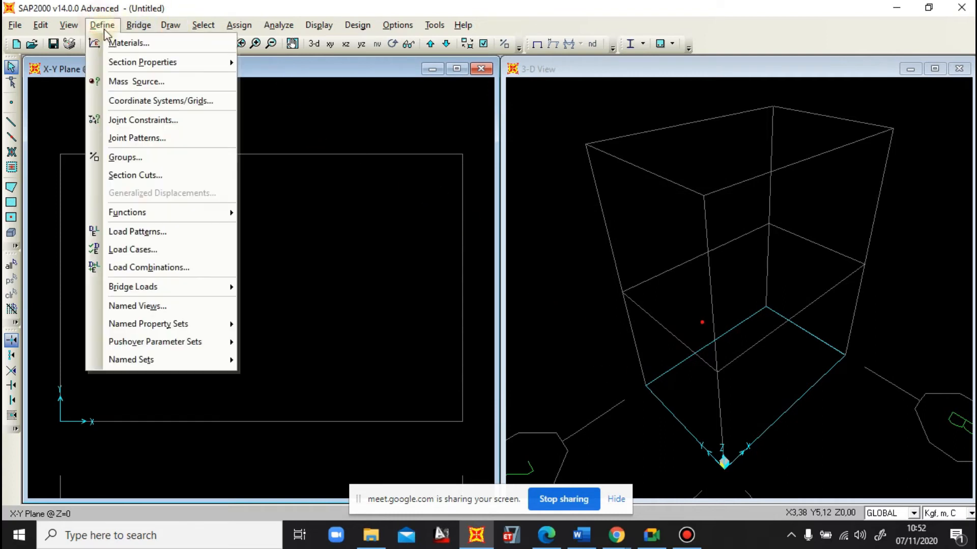
click(334, 136)
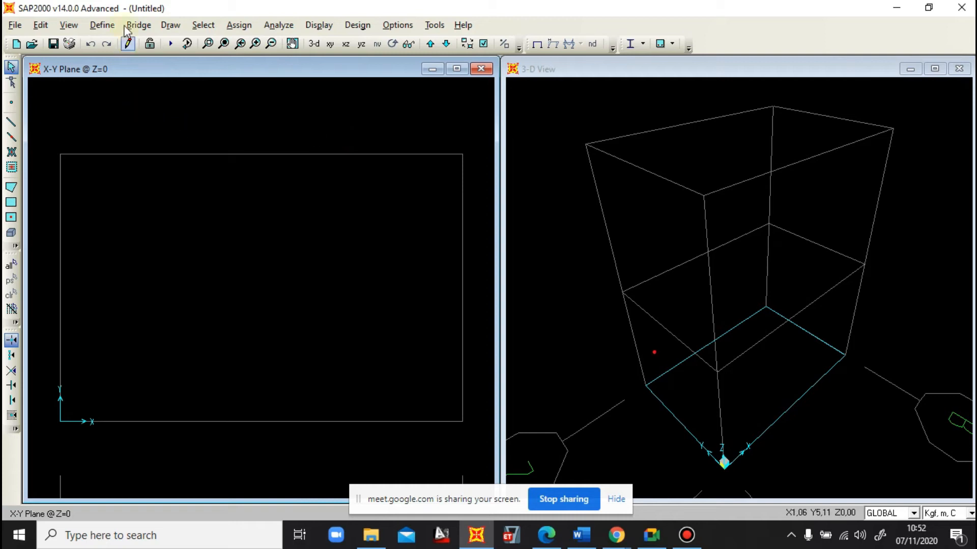
click(102, 25)
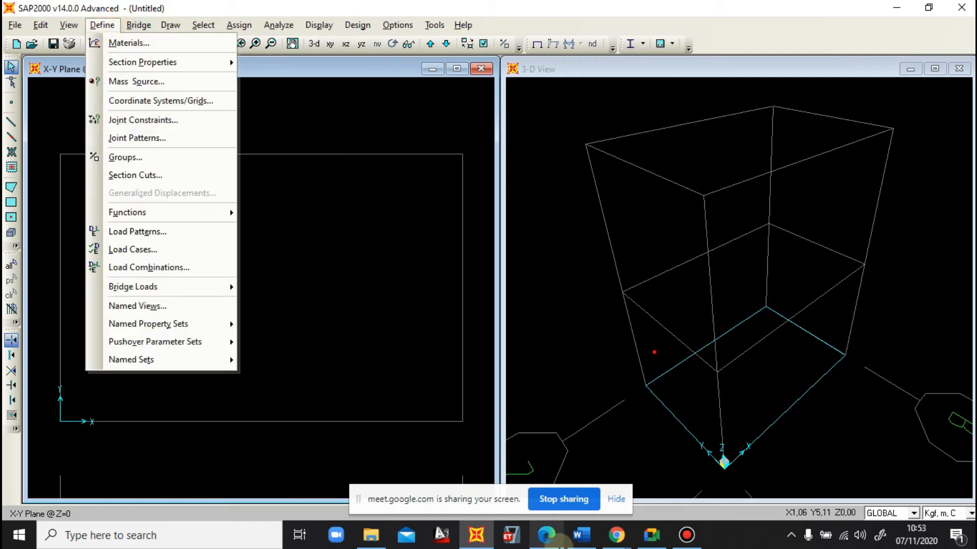
click(582, 535)
scroll(502, 341, down, 15)
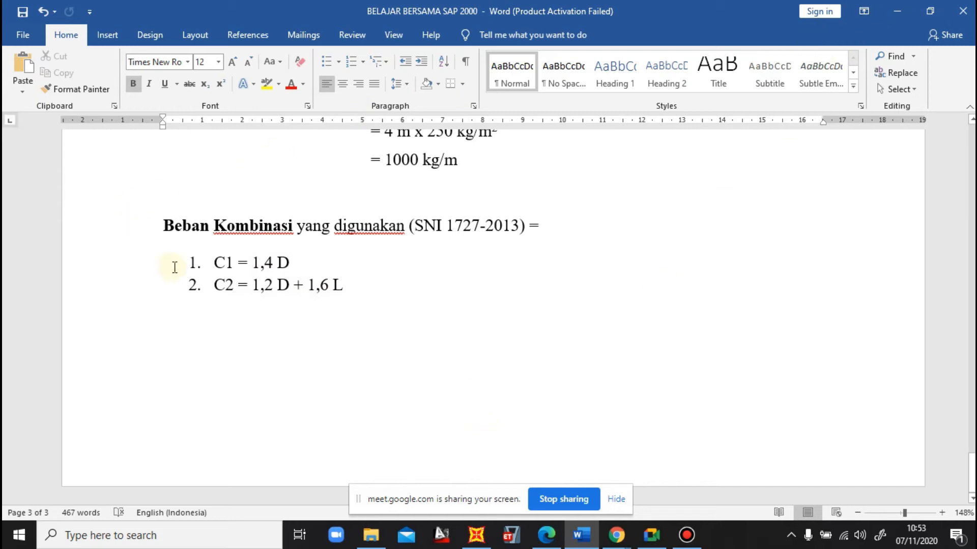
click(896, 12)
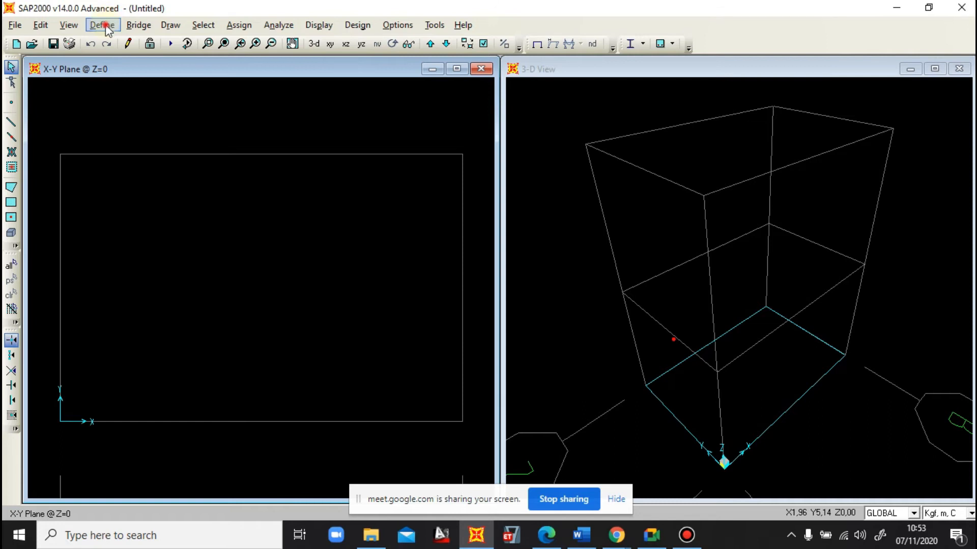
Open the load combination definitions and start a new combination named C1
click(104, 25)
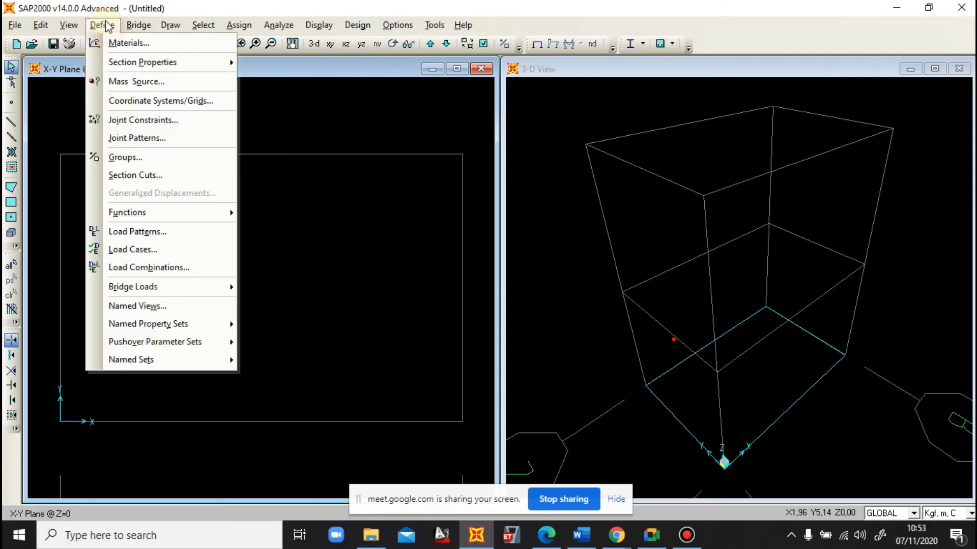
click(168, 269)
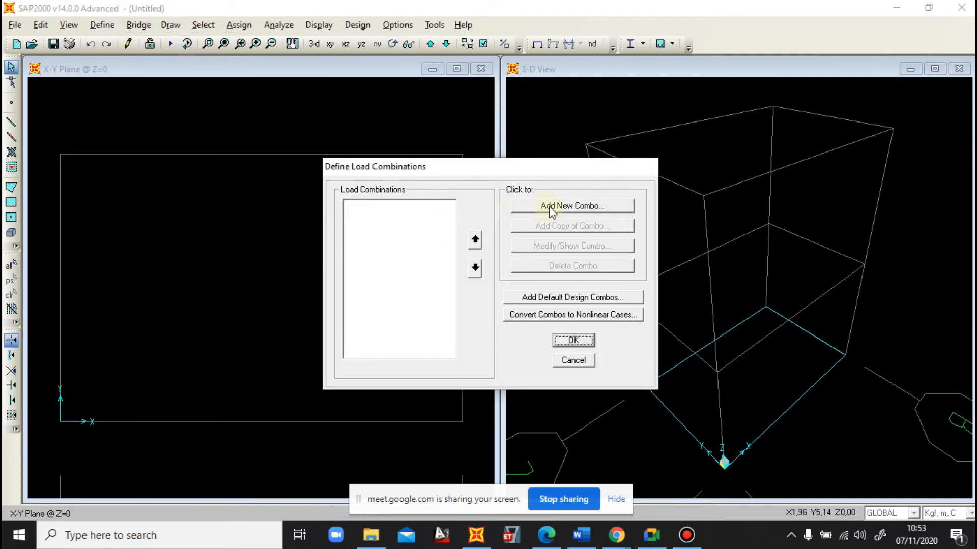
click(552, 207)
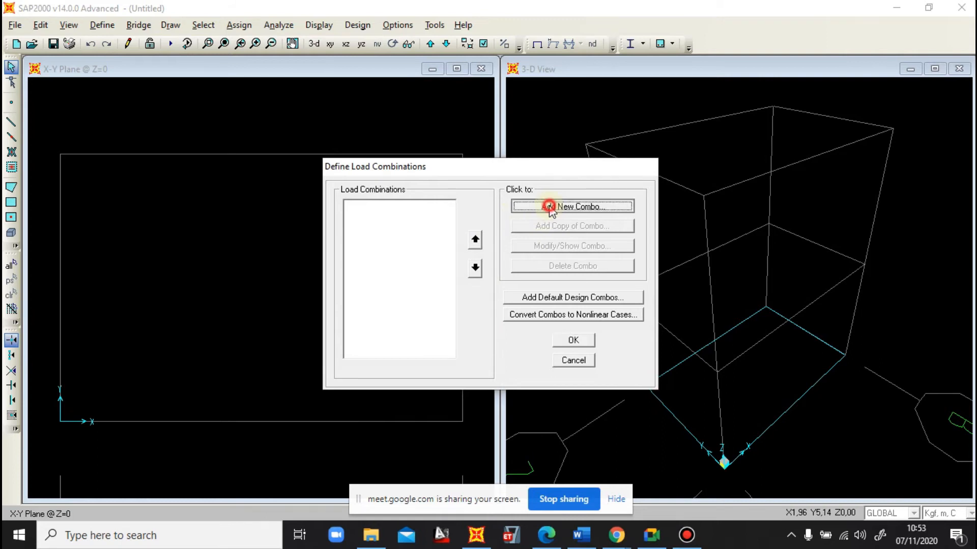
click(559, 157)
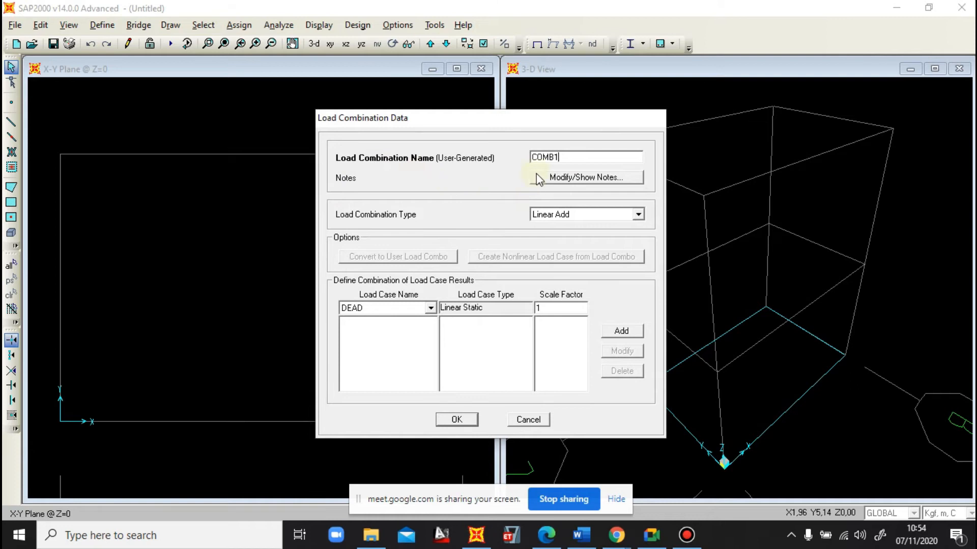
double_click(562, 157)
key(BackSpace)
text(C1)
Add the DEAD load case to combination C1 with a scale factor of 1,4 and accept the combination
double_click(553, 311)
text(1)
text(,4)
click(618, 331)
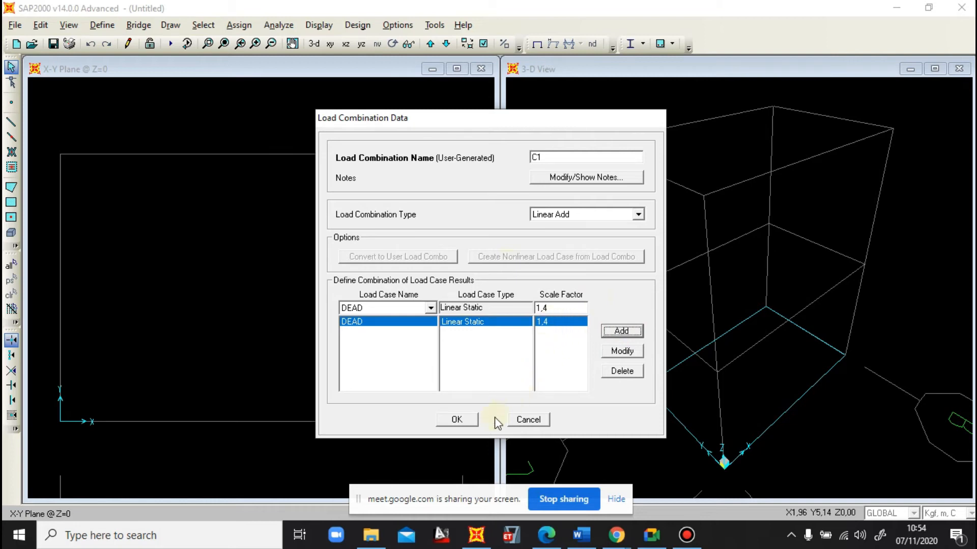
click(463, 426)
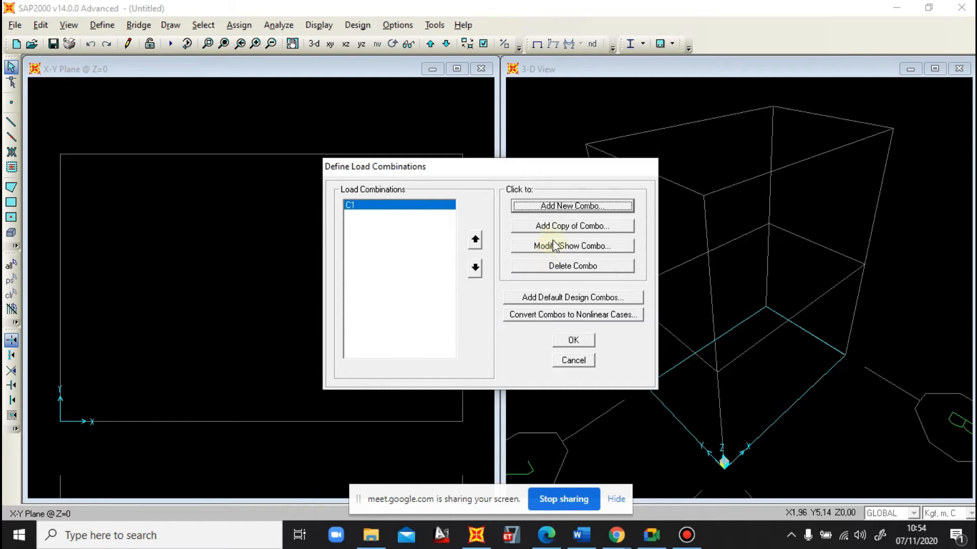
Start a second load combination named C2, check its factors in the Word document, and return to SAP2000
click(569, 206)
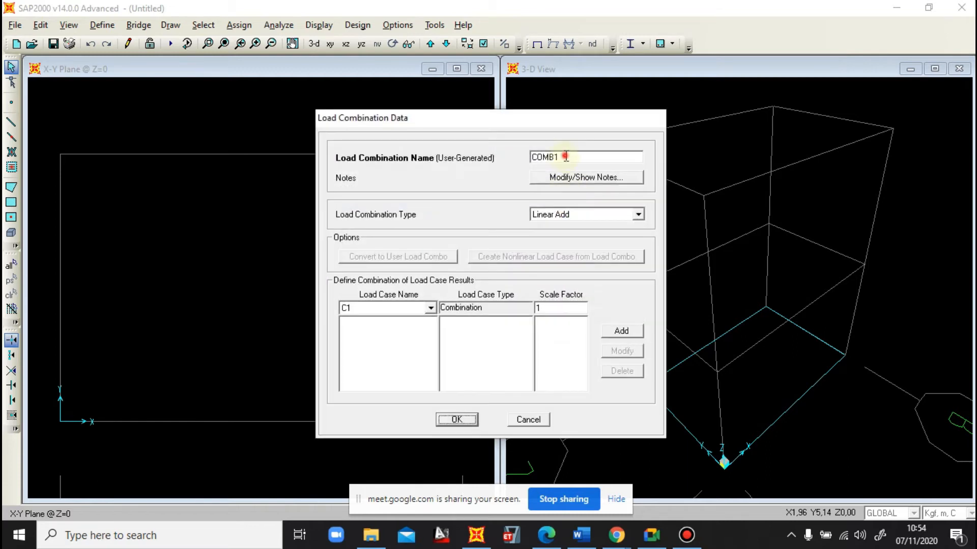
text(2)
mouse_move(581, 535)
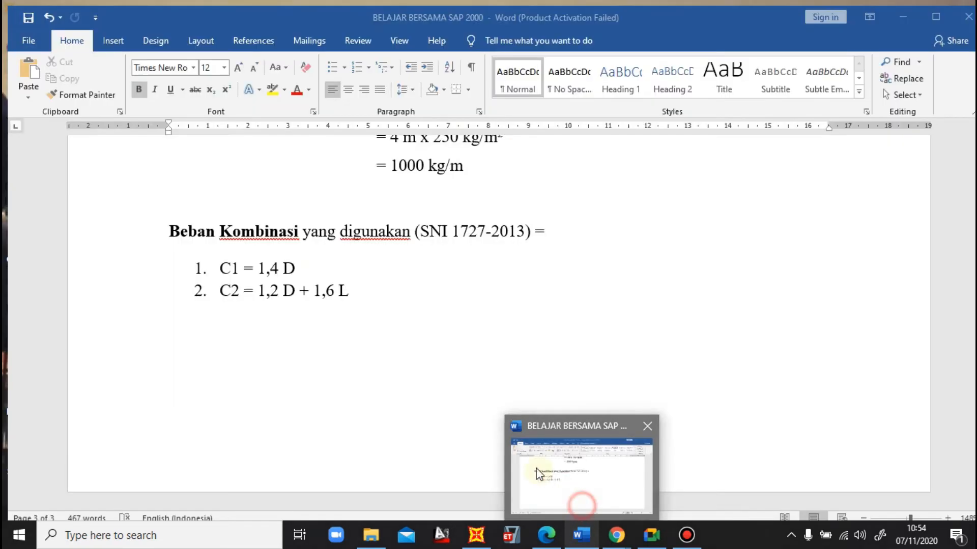
click(581, 507)
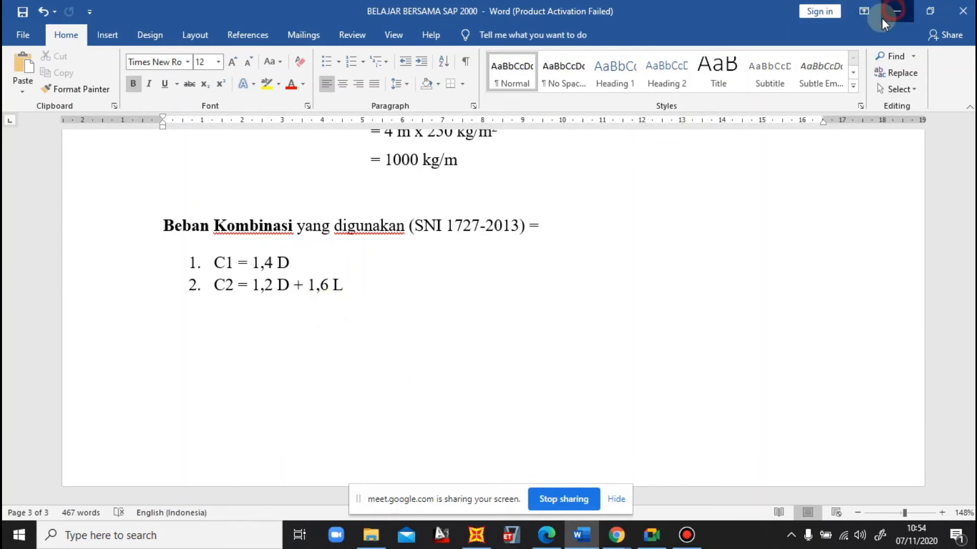
click(897, 11)
Add the DEAD load case to combination C2 with a scale factor of 1,2
click(416, 309)
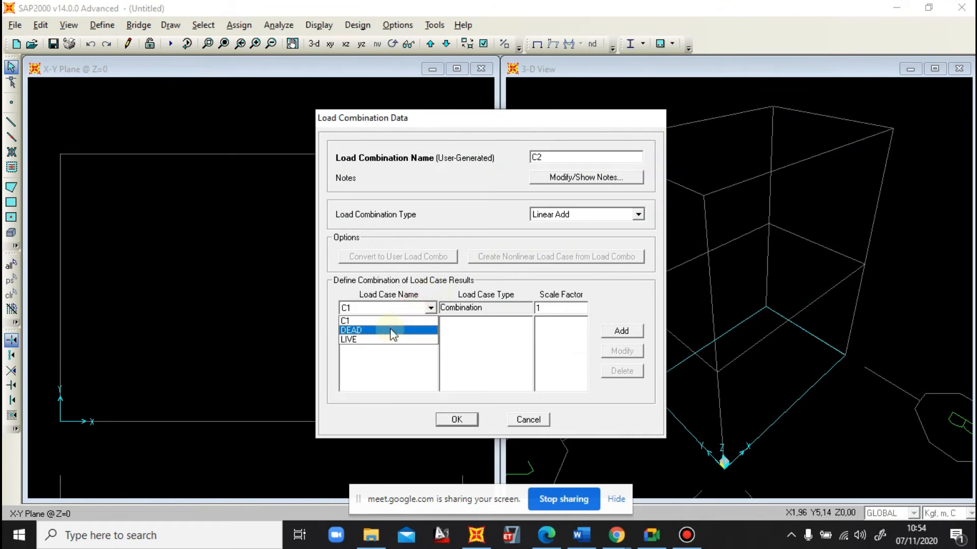
click(389, 329)
click(543, 306)
text(,2)
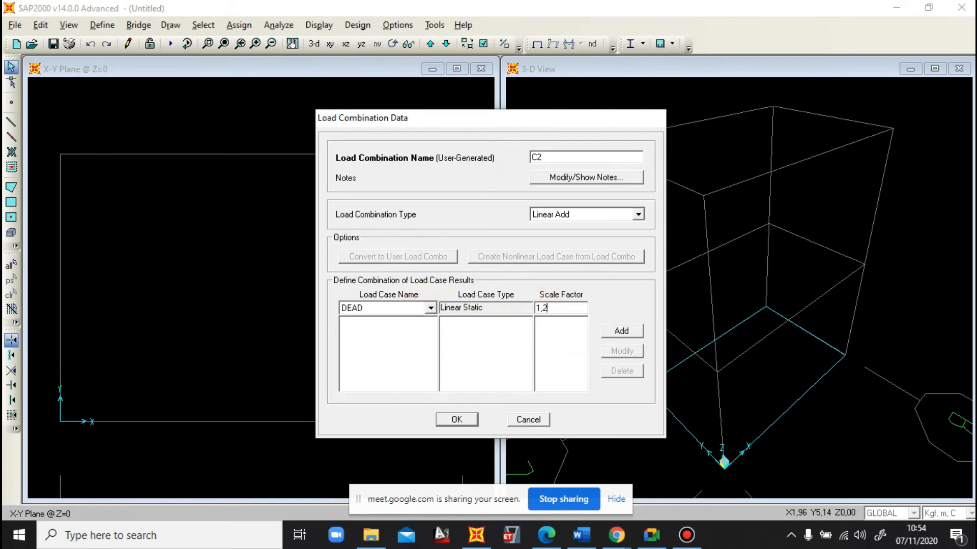
click(621, 331)
Choose LIVE as the second load case for combination C2
click(408, 307)
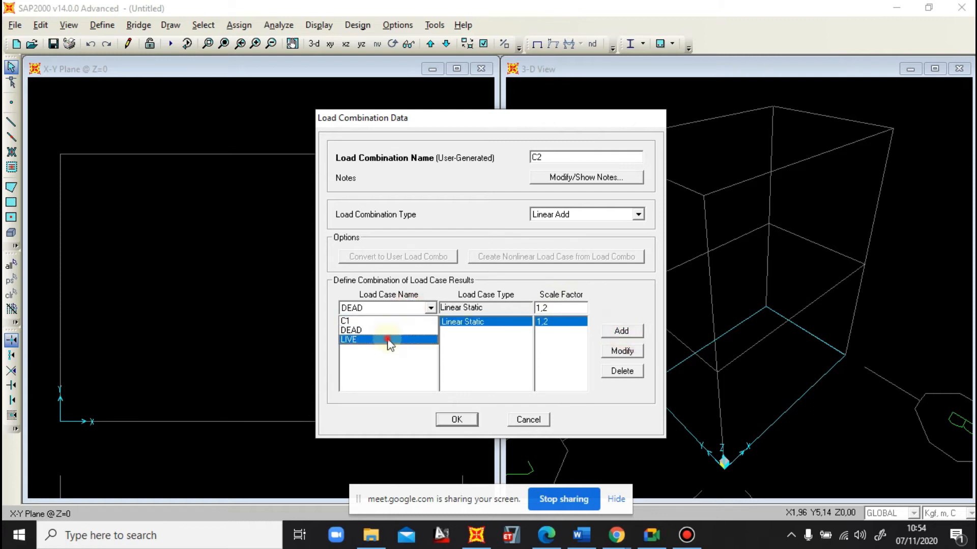
click(386, 337)
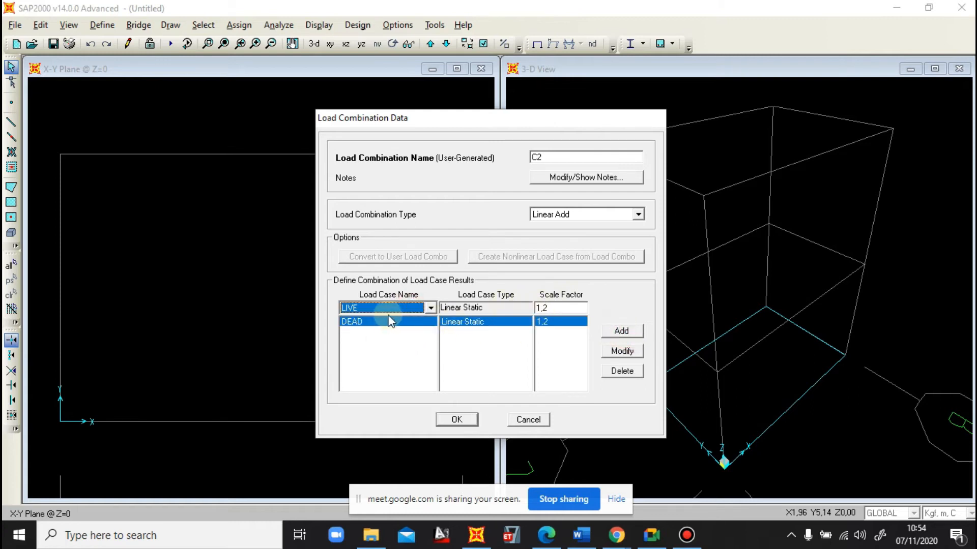
Add the LIVE load case with a scale factor of 1,6 to combination C2 and accept the load combinations
click(553, 308)
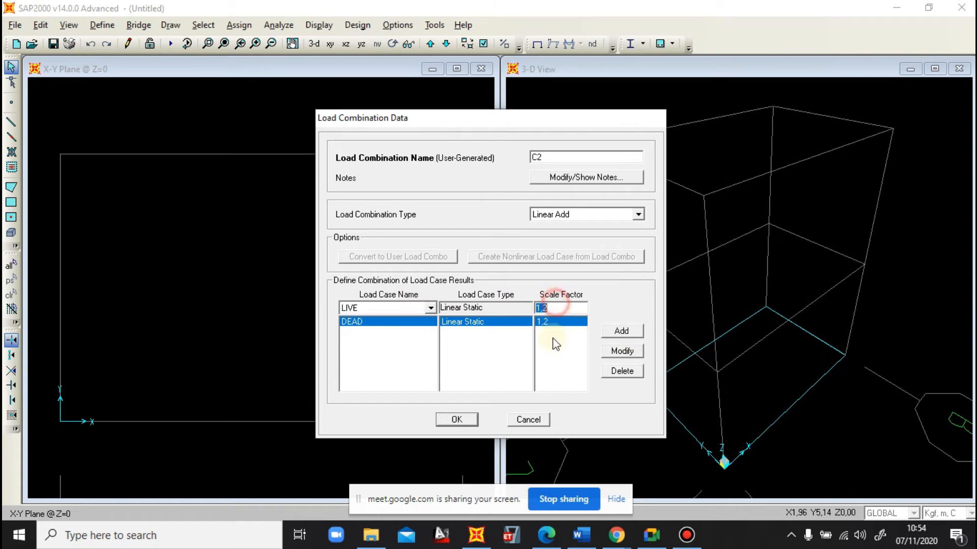
text(1,6)
click(624, 330)
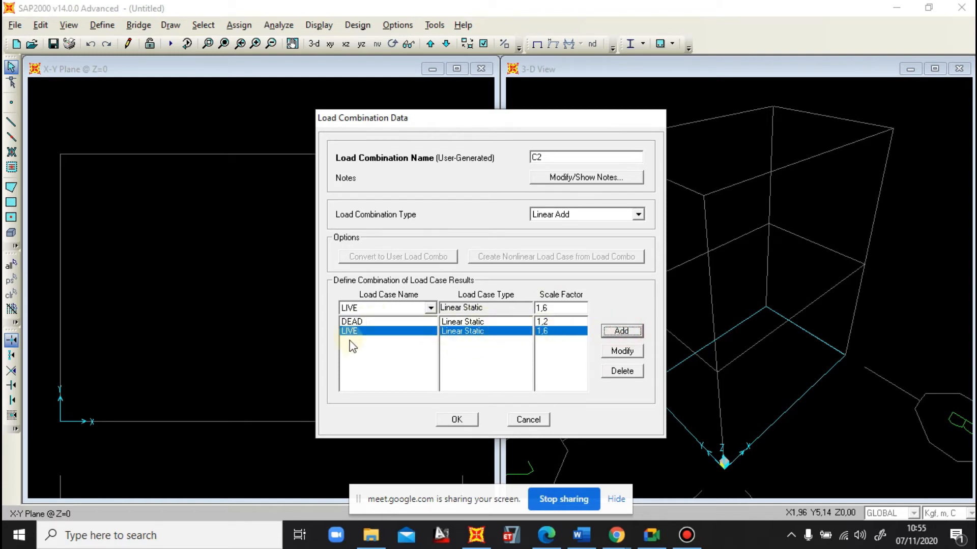
click(452, 417)
click(572, 341)
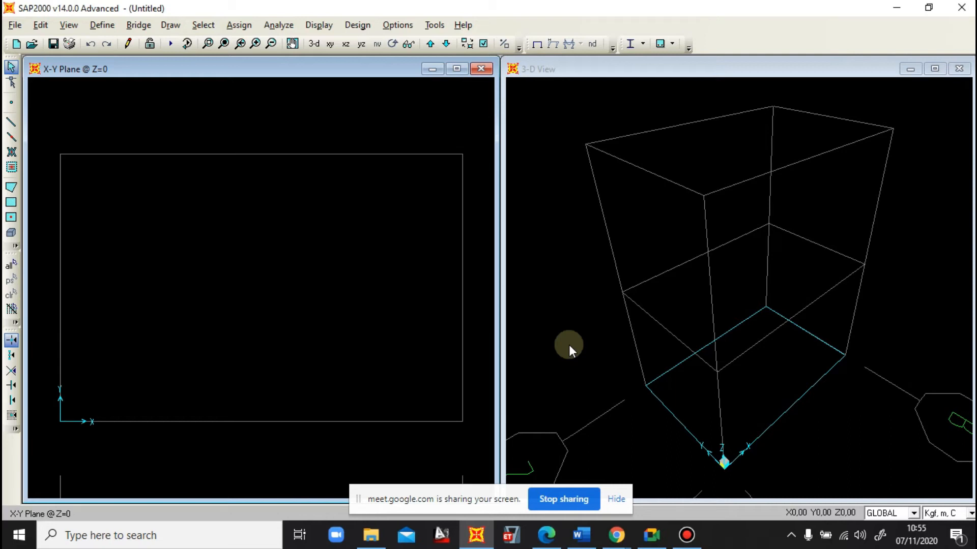
click(13, 125)
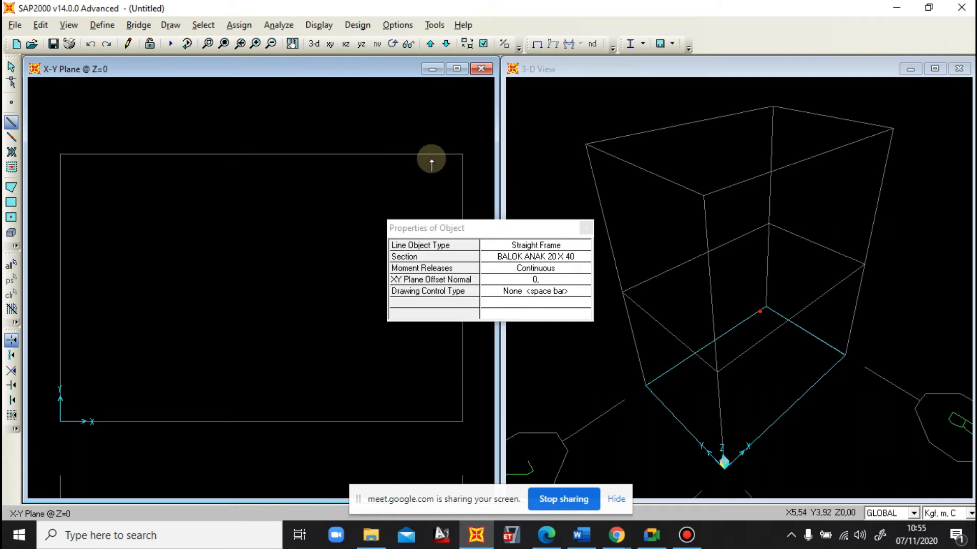
key(Escape)
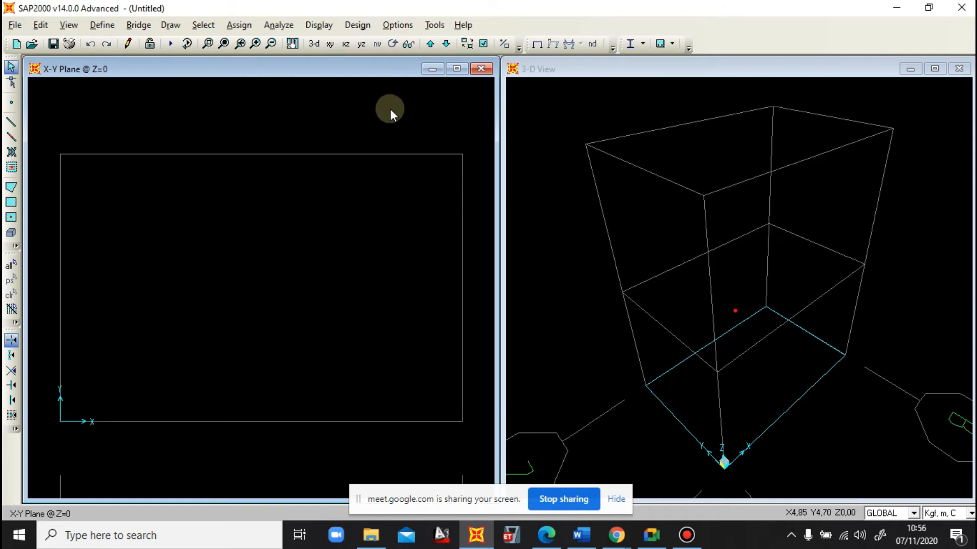
click(535, 110)
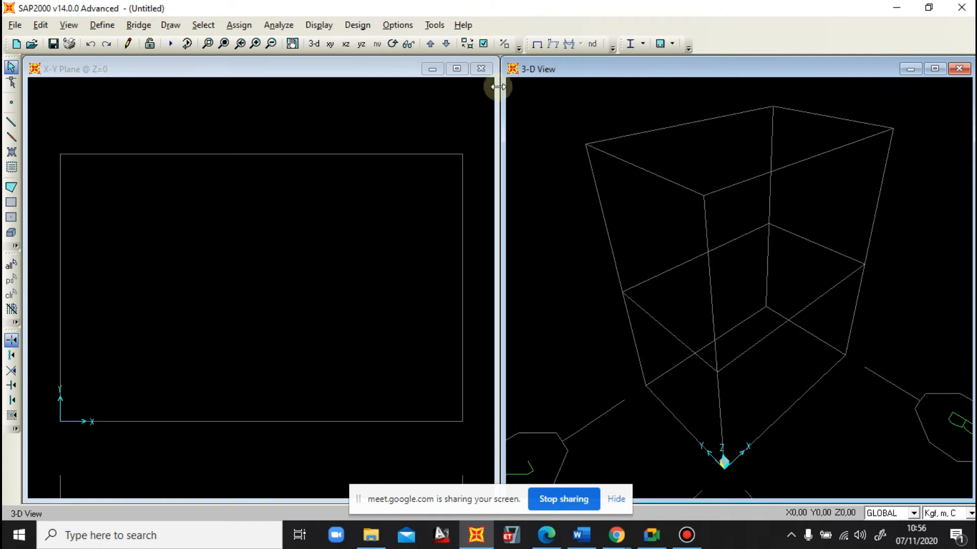
click(308, 116)
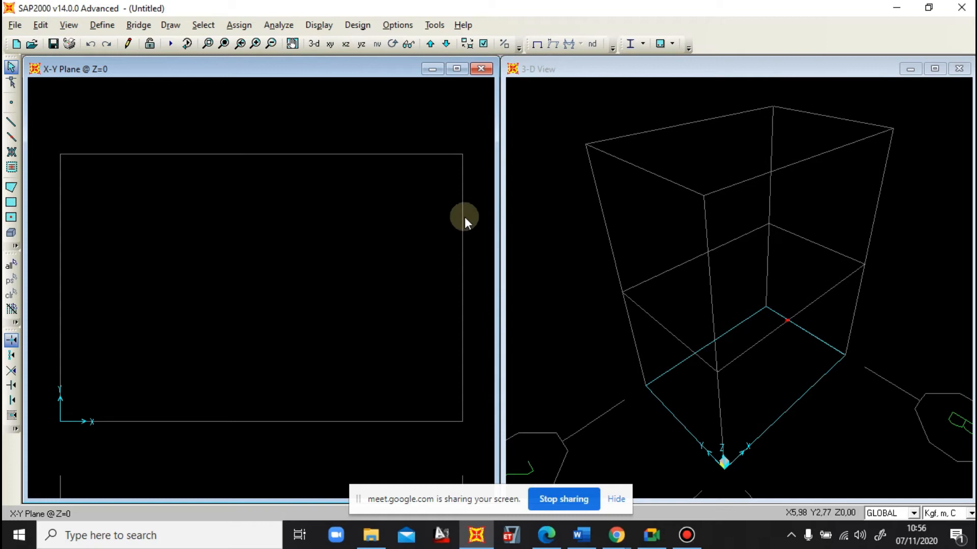
Step the X-Y plan view up through Z=4 and Z=8, then return it to Z=0
click(431, 44)
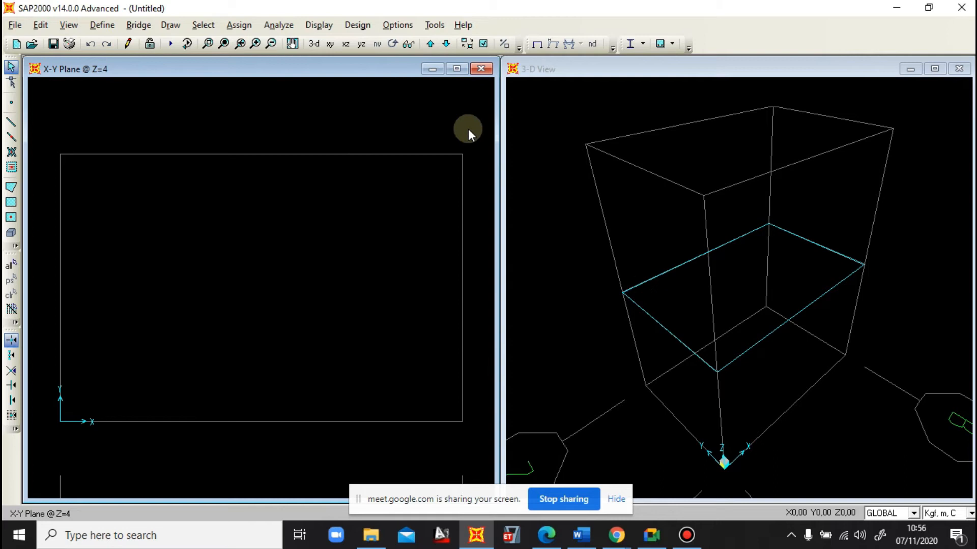
click(429, 44)
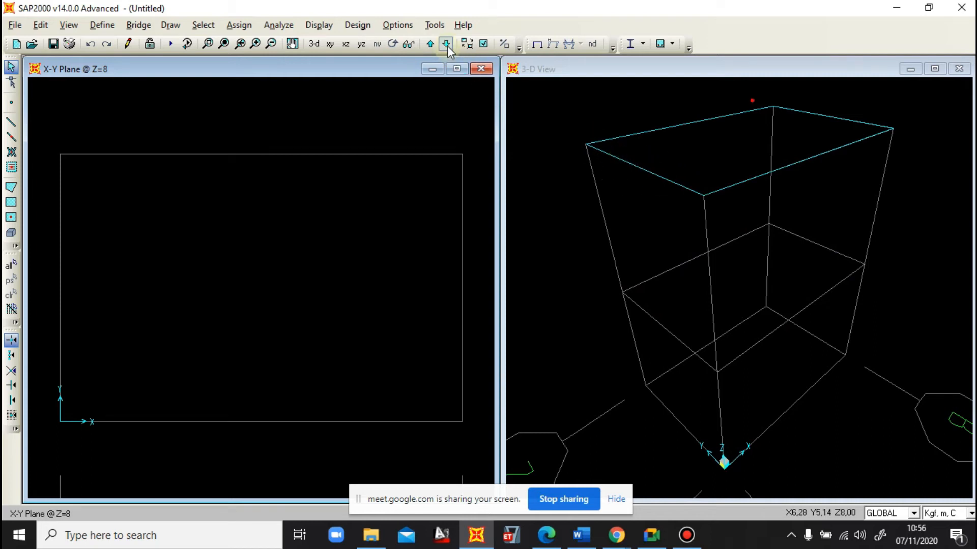
click(430, 43)
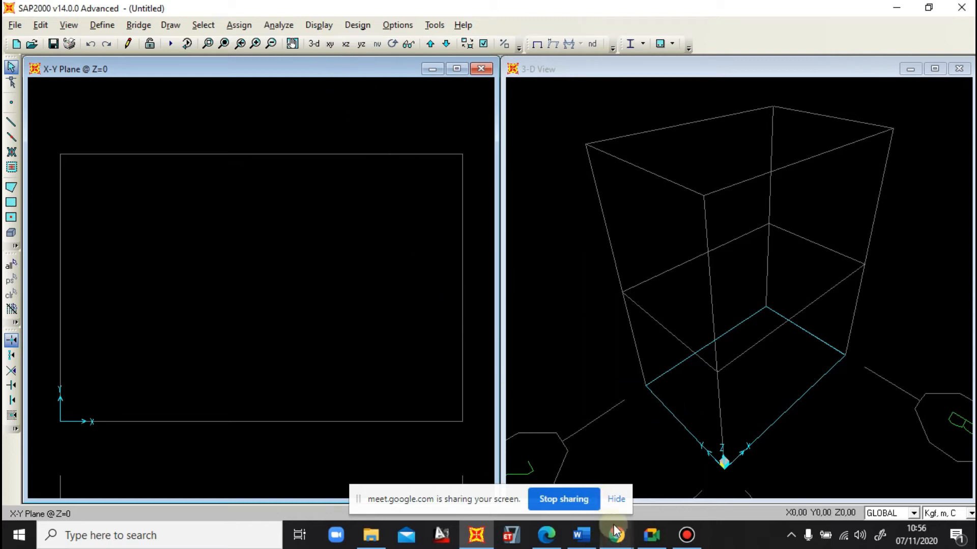
Switch to the Word document, examine the frame drawing's storey heights and beam and column labels, and return to SAP2000
click(580, 535)
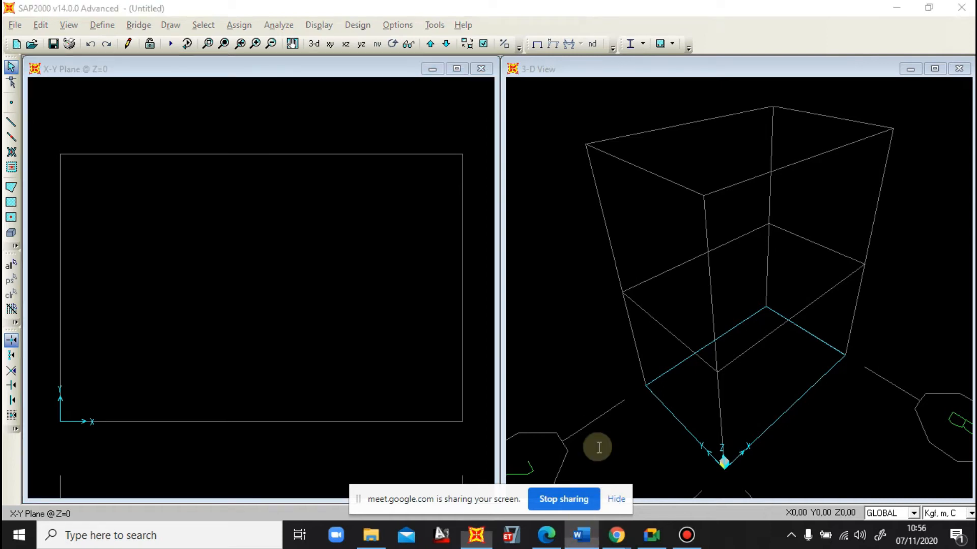
drag(972, 476, 971, 144)
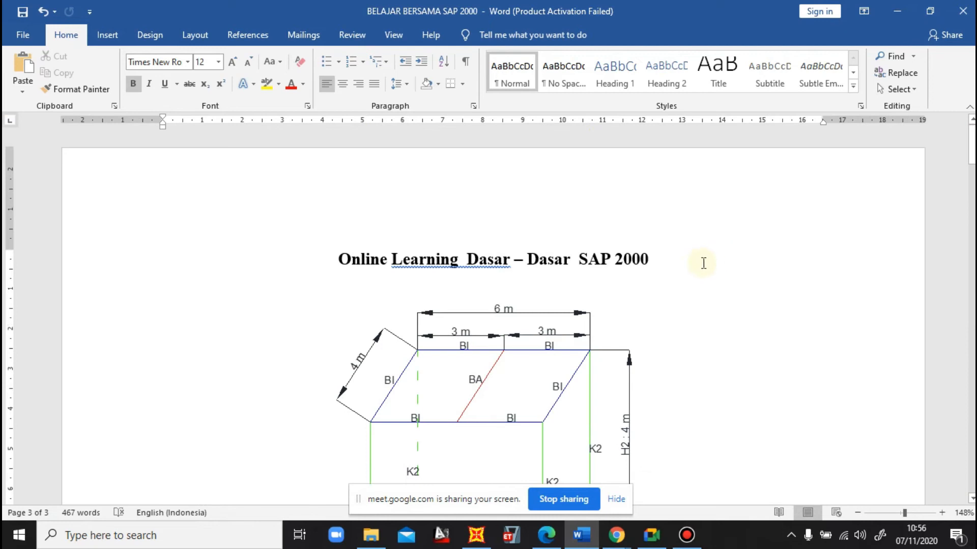
scroll(671, 287, down, 7)
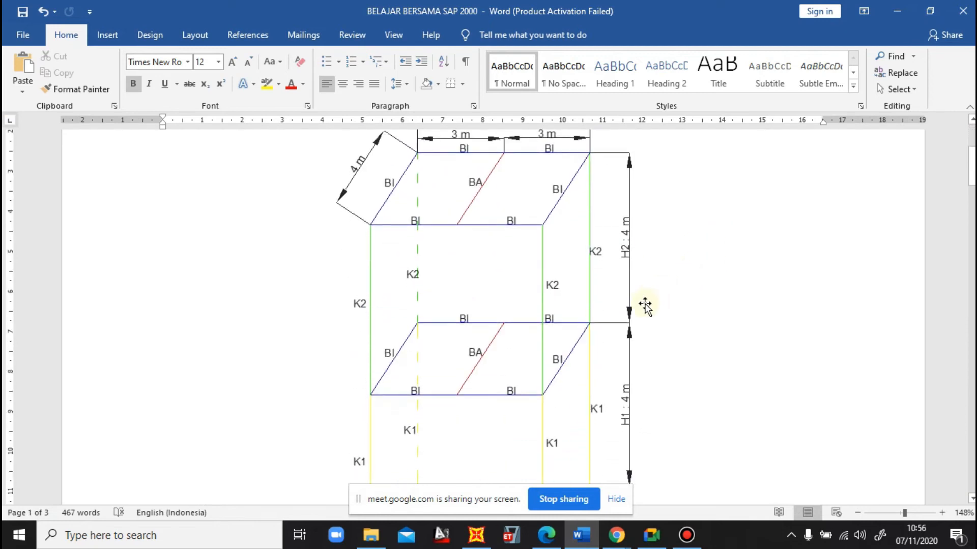
scroll(412, 434, down, 3)
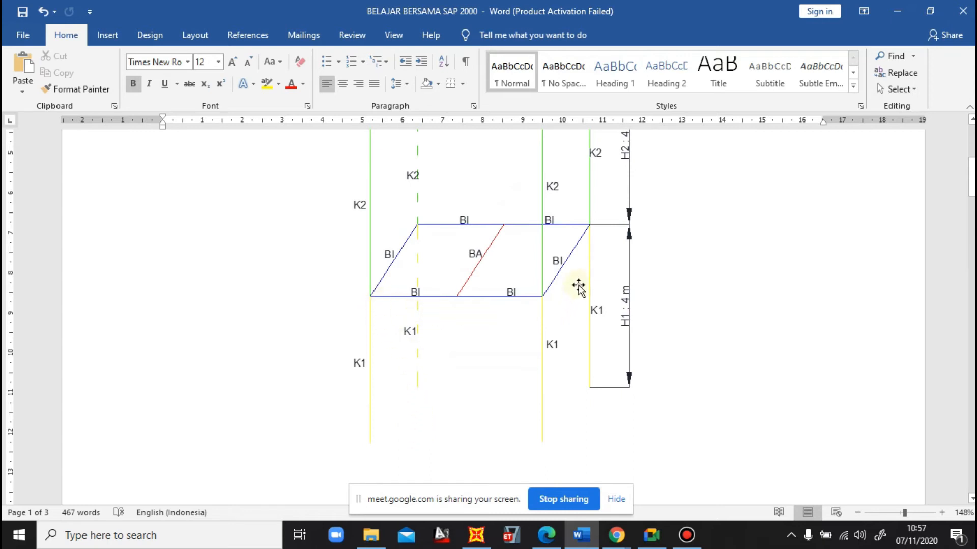
scroll(508, 315, down, 2)
scroll(560, 331, up, 2)
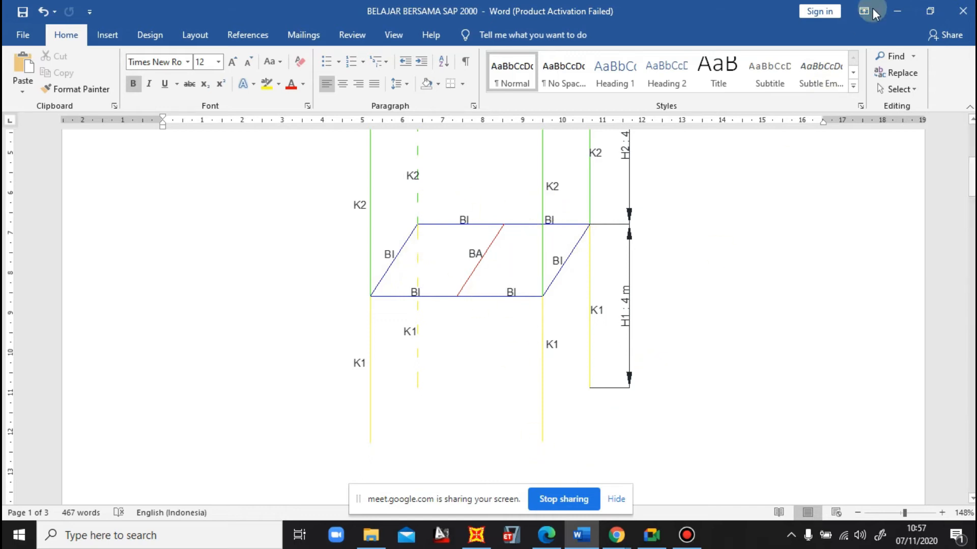
click(896, 12)
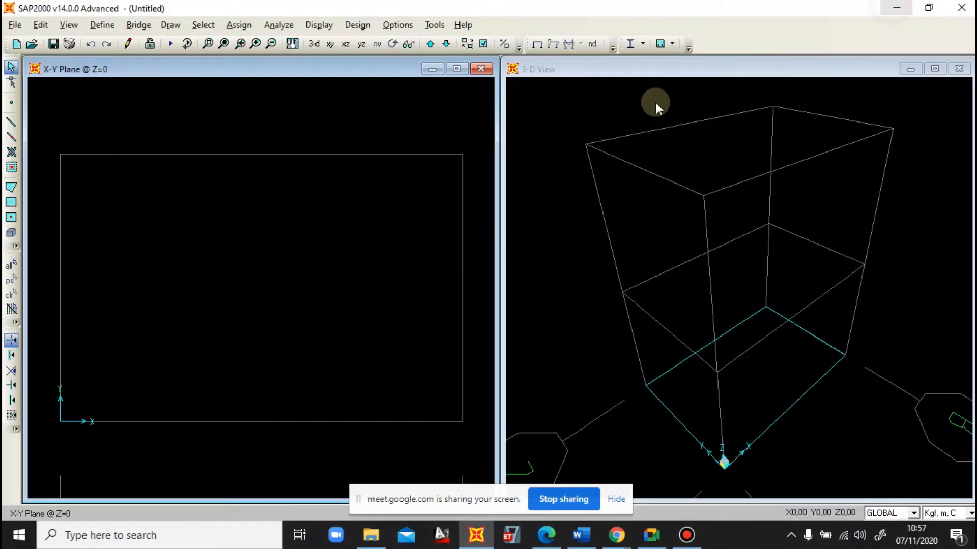
Set the section for drawing straight frames to BALOK INDUK 25 X 50
click(11, 122)
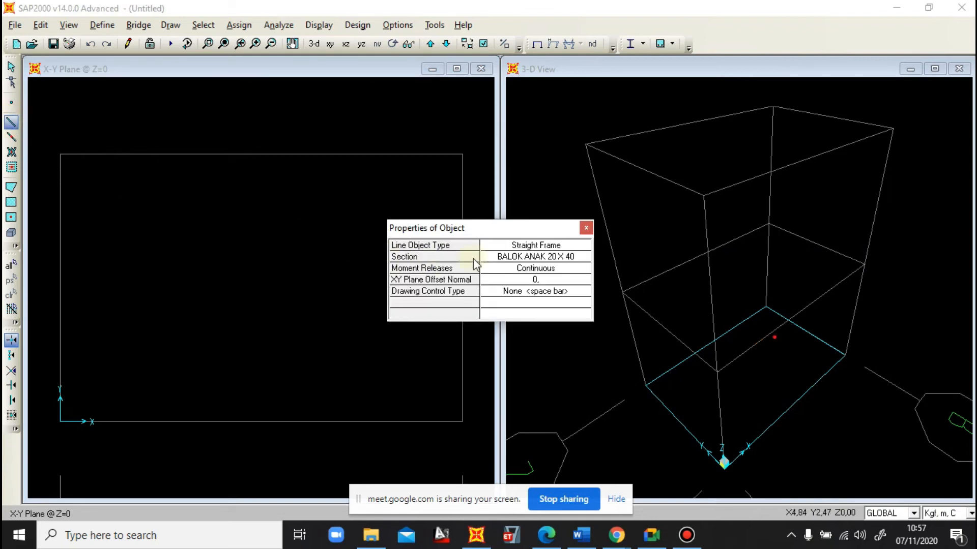
click(491, 257)
click(496, 258)
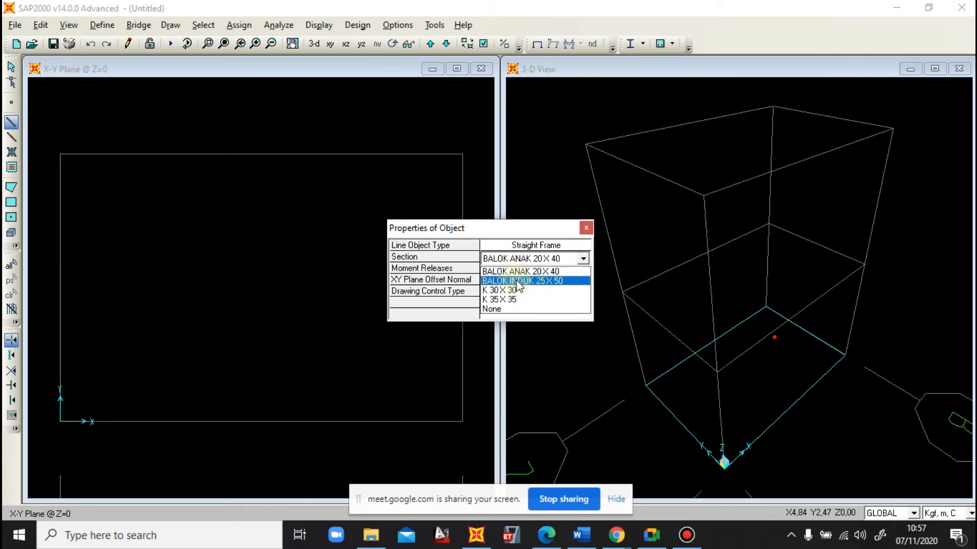
click(516, 281)
drag(529, 232, 670, 175)
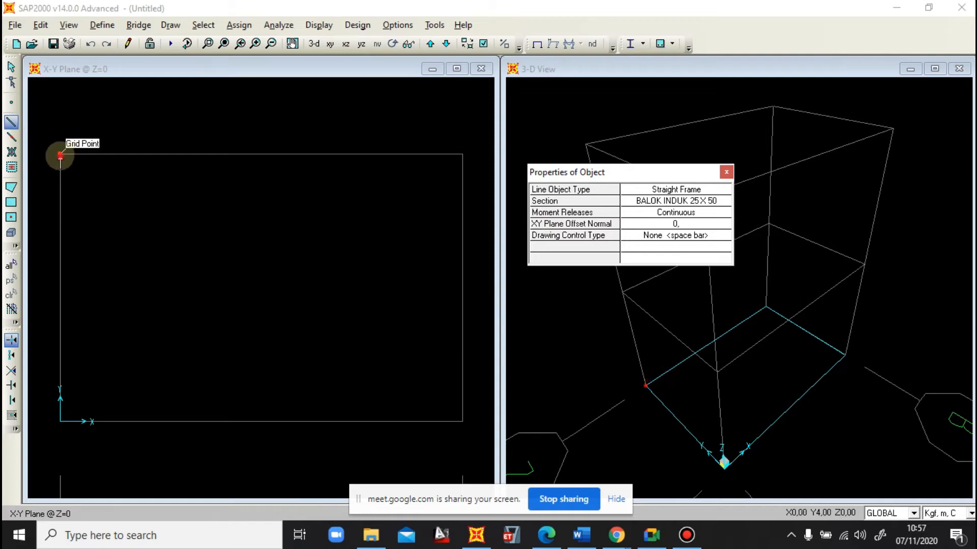
click(60, 155)
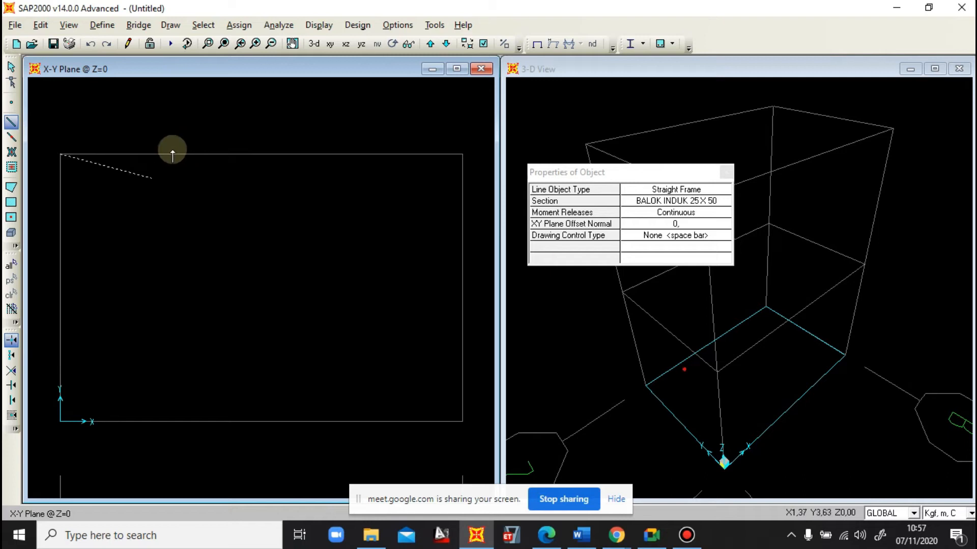
key(Escape)
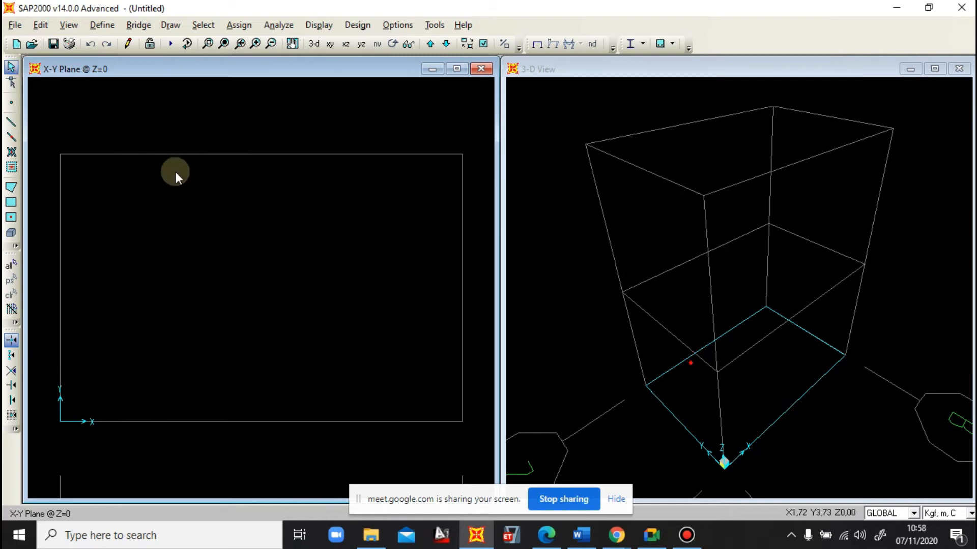
Draw four BALOK INDUK 25 X 50 beams along the full grid perimeter in the X-Y plane at Z=4
click(430, 43)
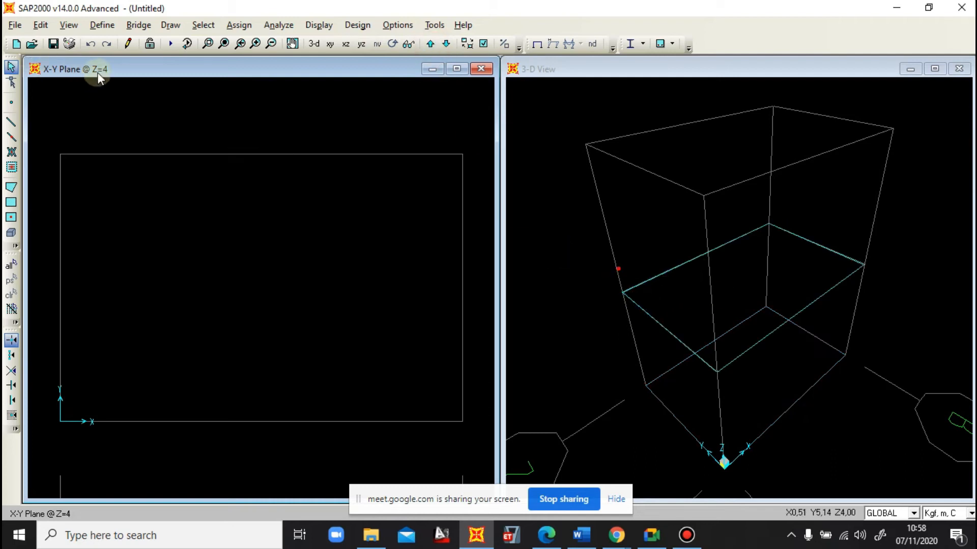
click(11, 123)
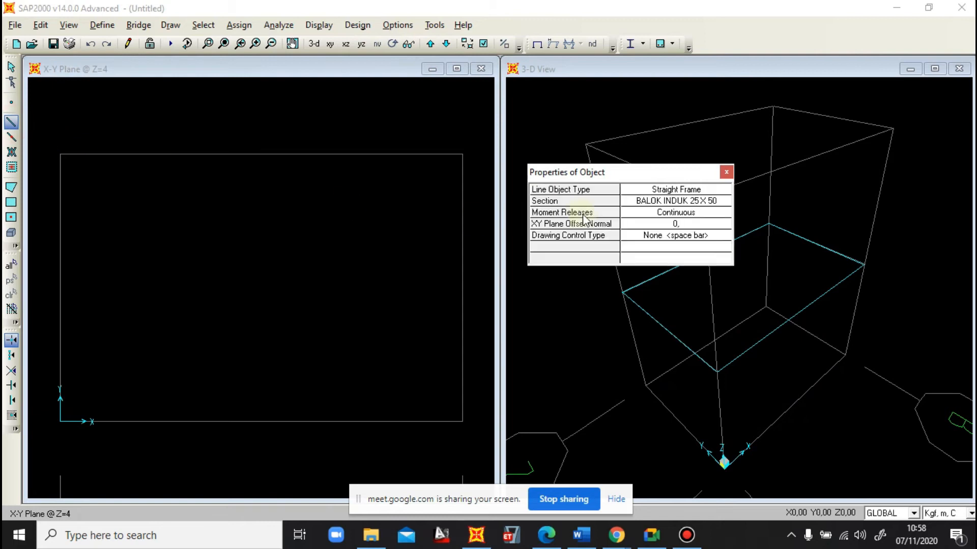
click(59, 153)
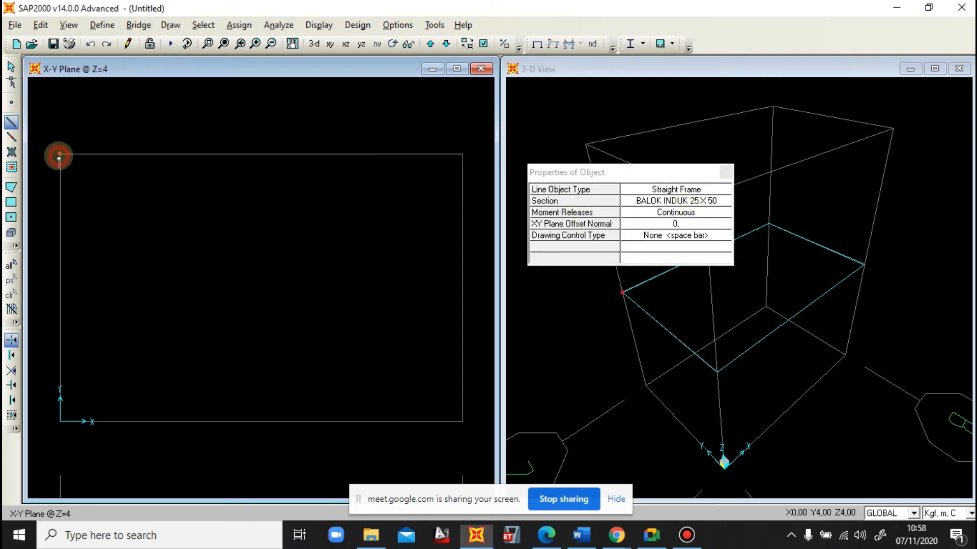
click(469, 158)
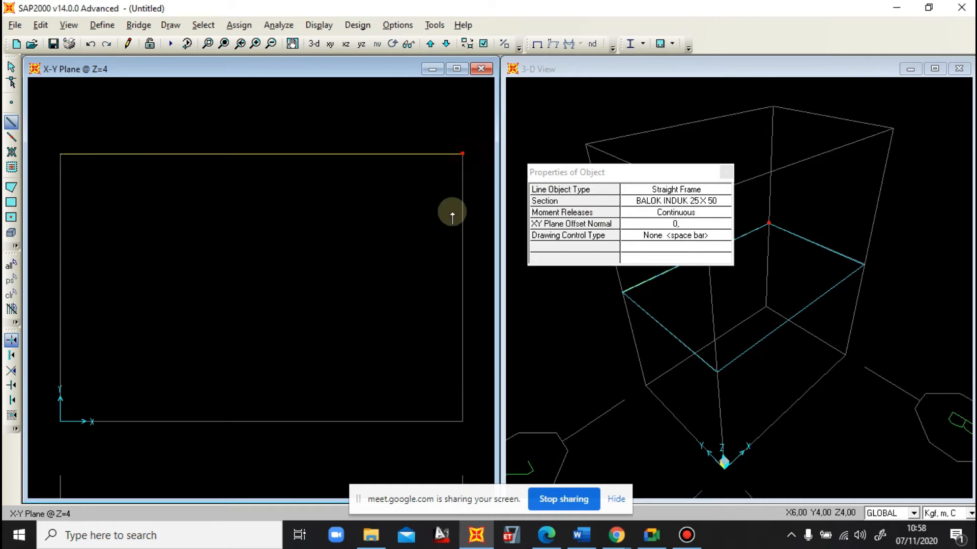
click(465, 423)
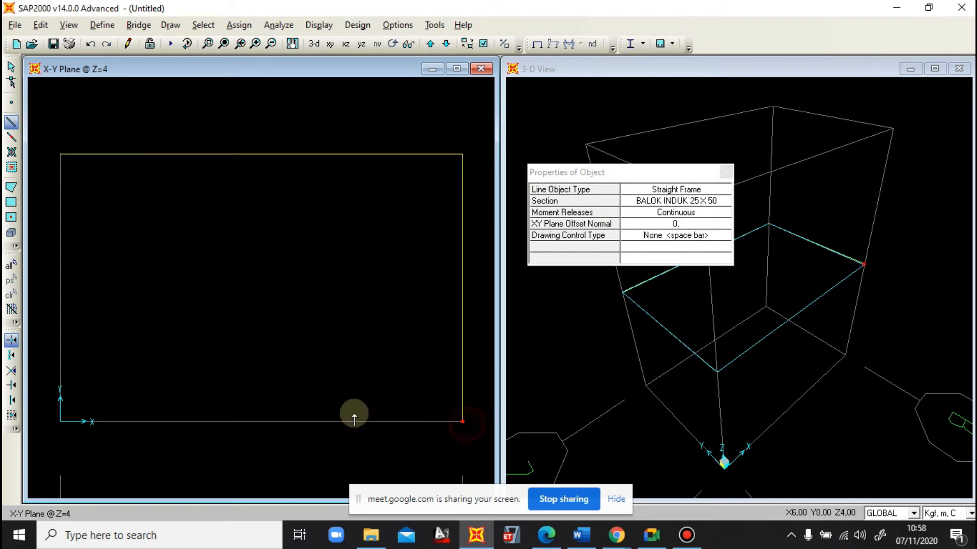
click(60, 422)
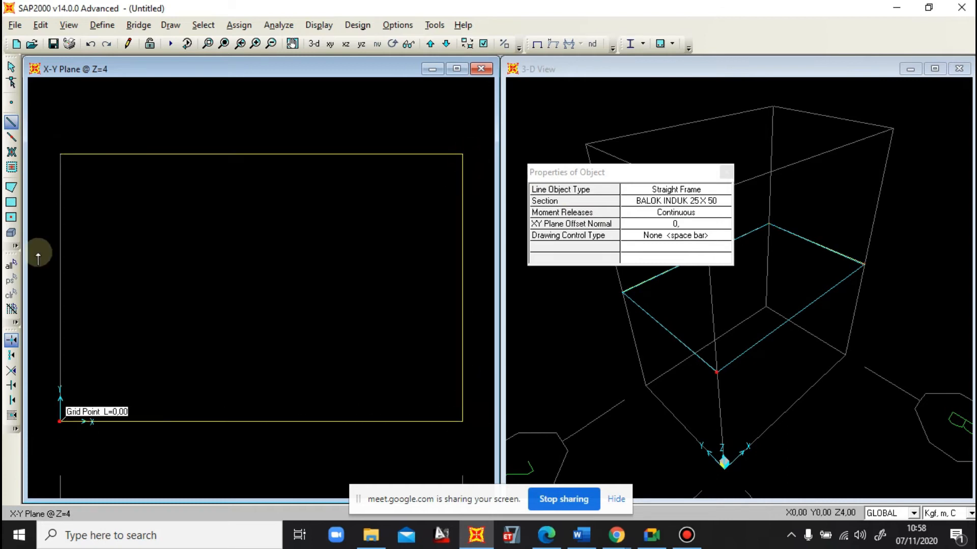
click(61, 157)
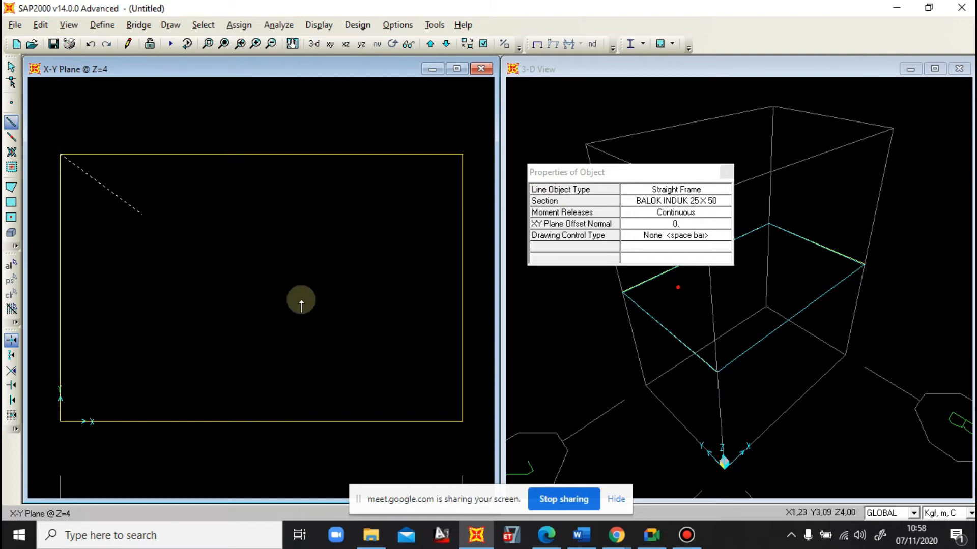
right_click(301, 273)
key(Escape)
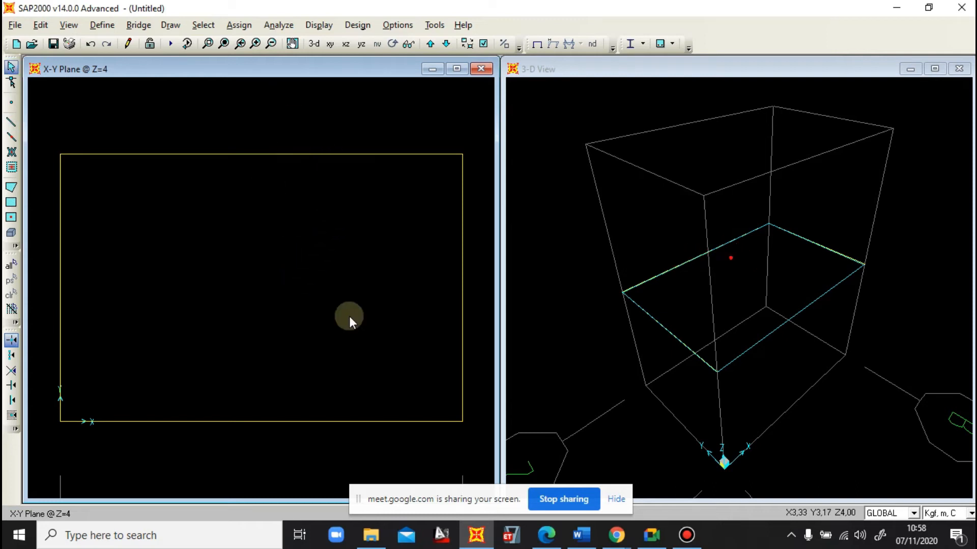
Check the position of the secondary beam BA in the Word document's frame drawing, and return to SAP2000
click(592, 537)
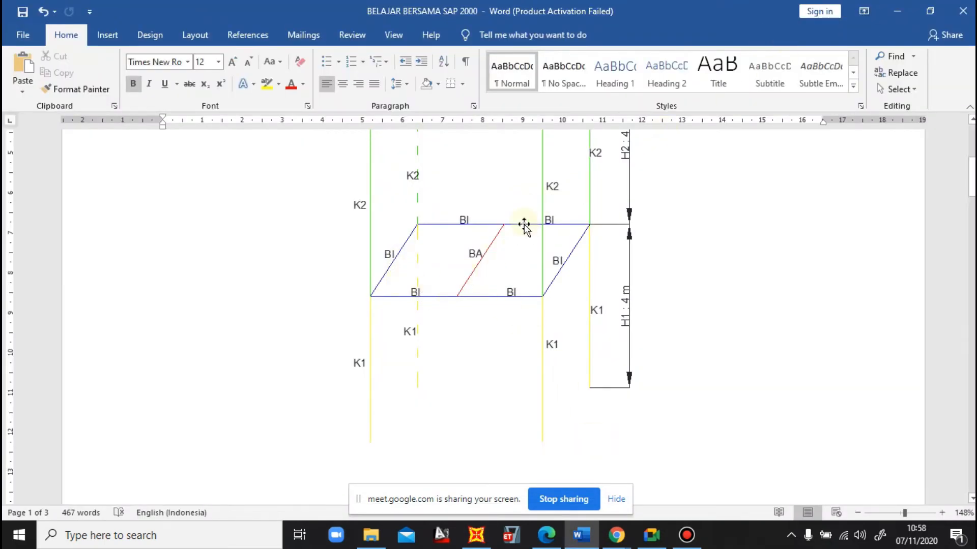
scroll(492, 280, up, 3)
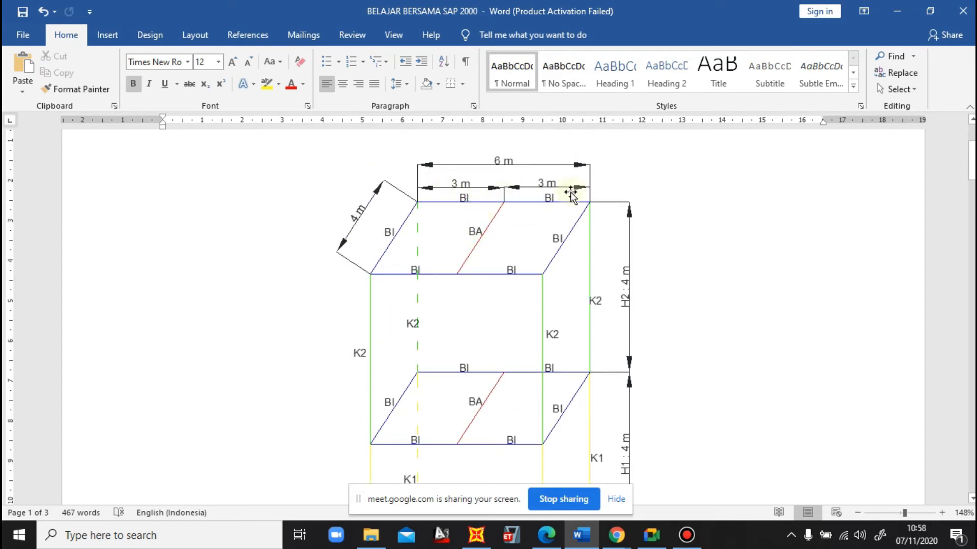
click(910, 14)
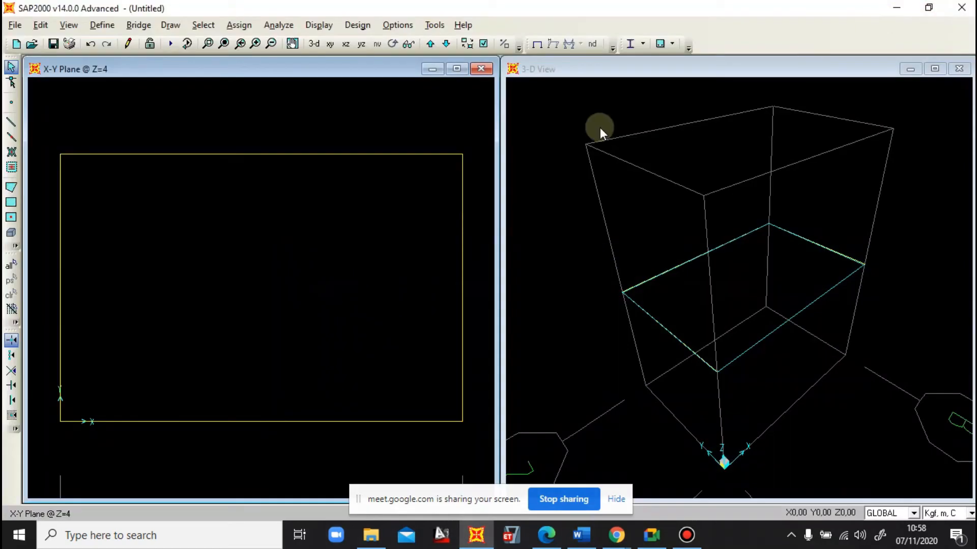
Divide the two beams parallel to the X axis at Z=4 into 2 frames each with a last/first ratio of 1
scroll(237, 345, down, 1)
drag(248, 431, 230, 379)
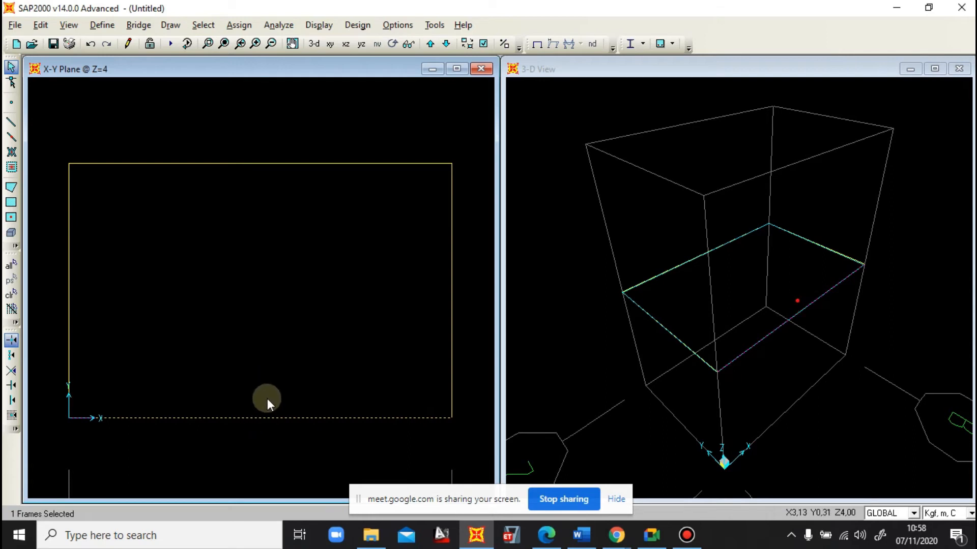
click(257, 167)
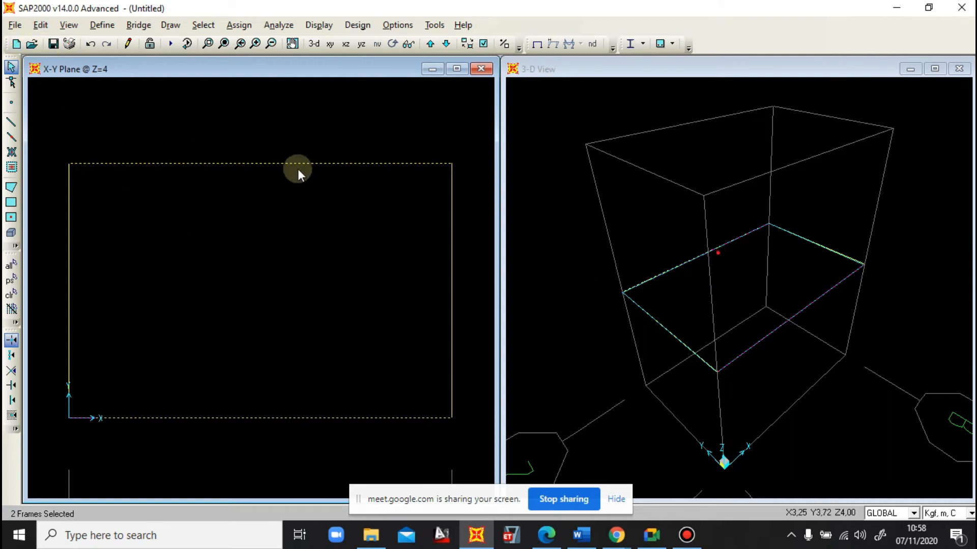
click(40, 25)
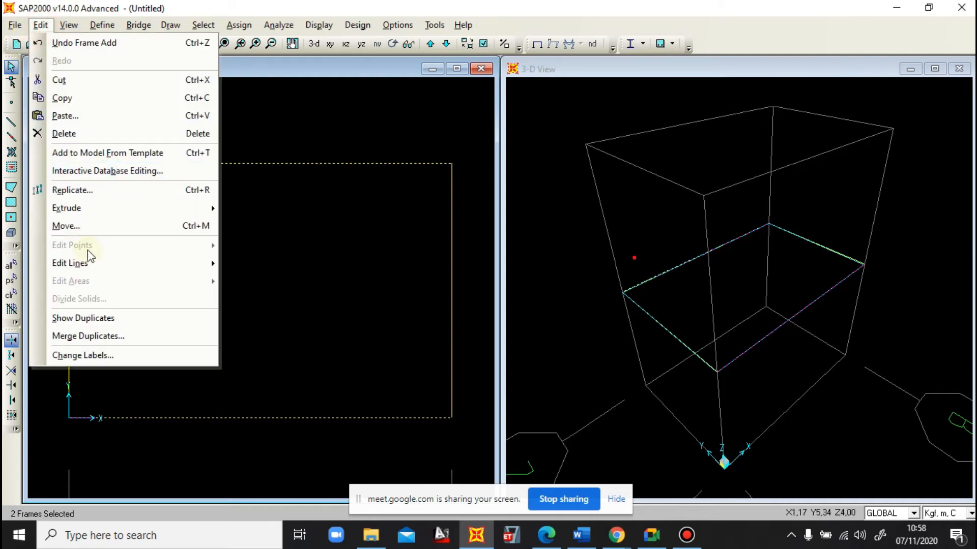
mouse_move(98, 270)
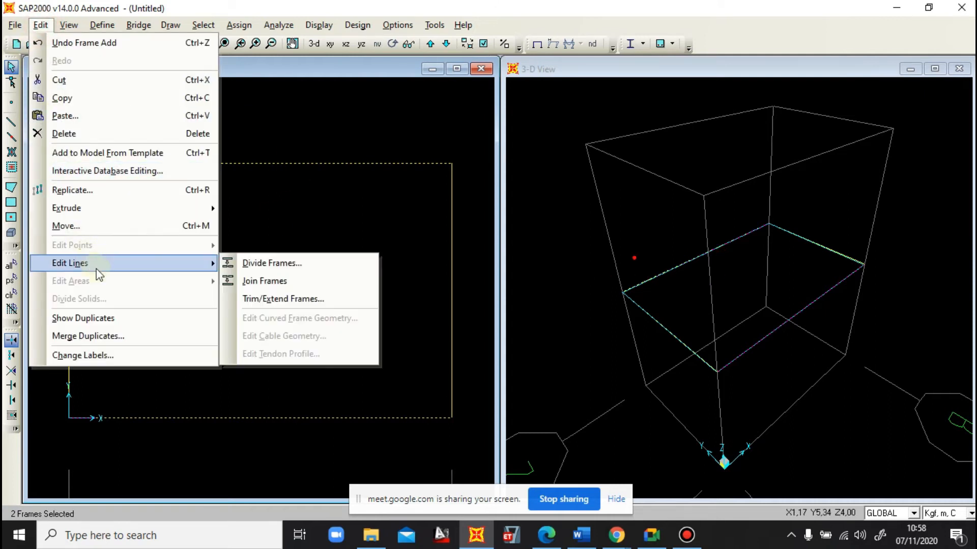
click(274, 264)
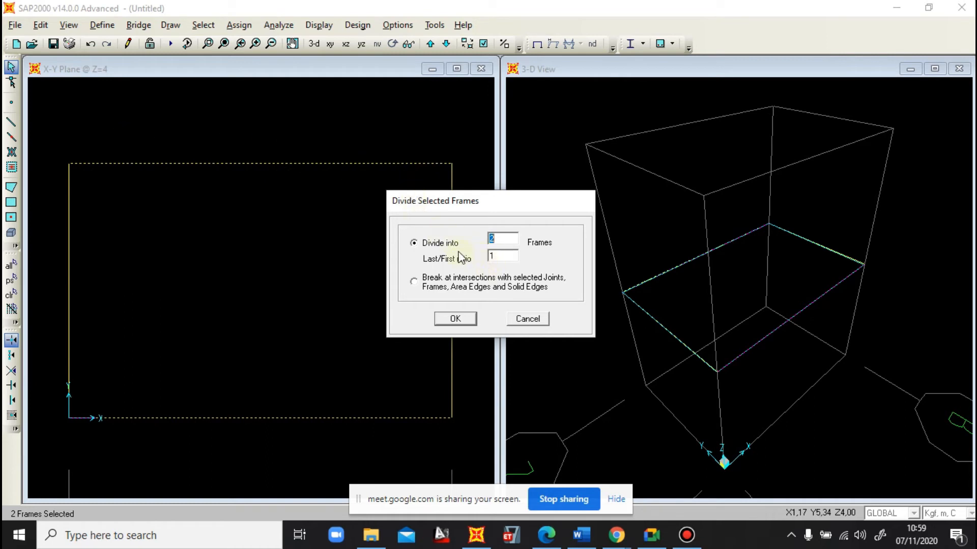
click(510, 242)
click(503, 257)
click(455, 319)
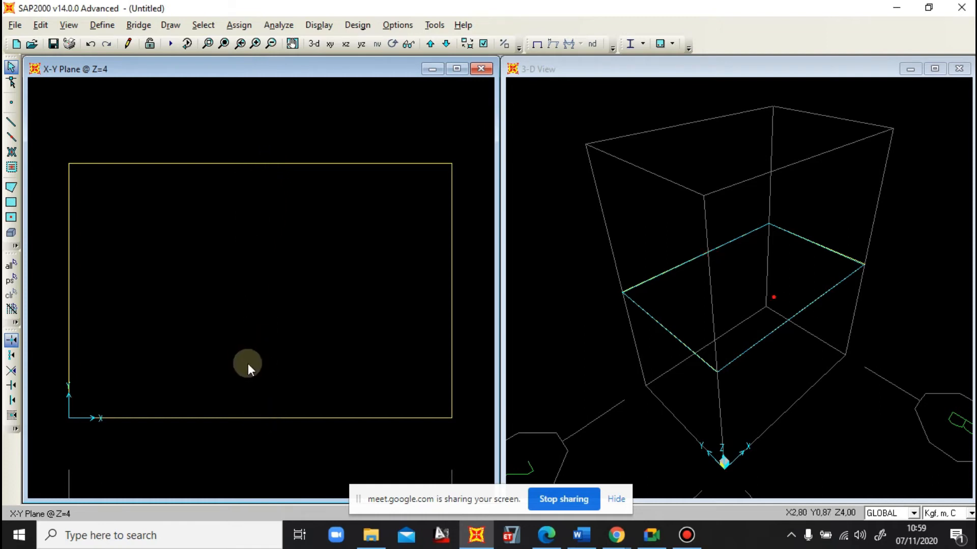
Draw a BALOK ANAK 20 X 40 secondary beam at Z=4 between the midpoints of the two beams parallel to X
click(11, 123)
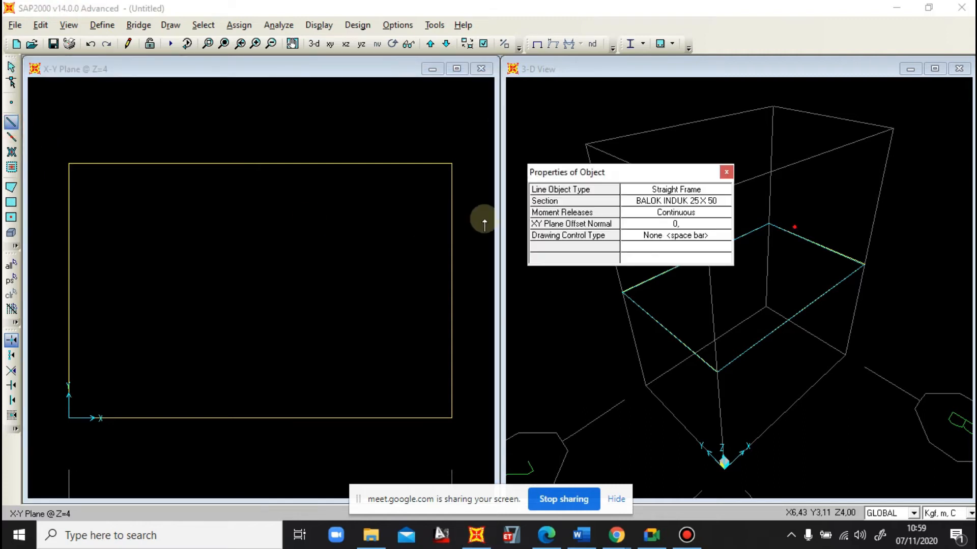
click(635, 202)
click(633, 202)
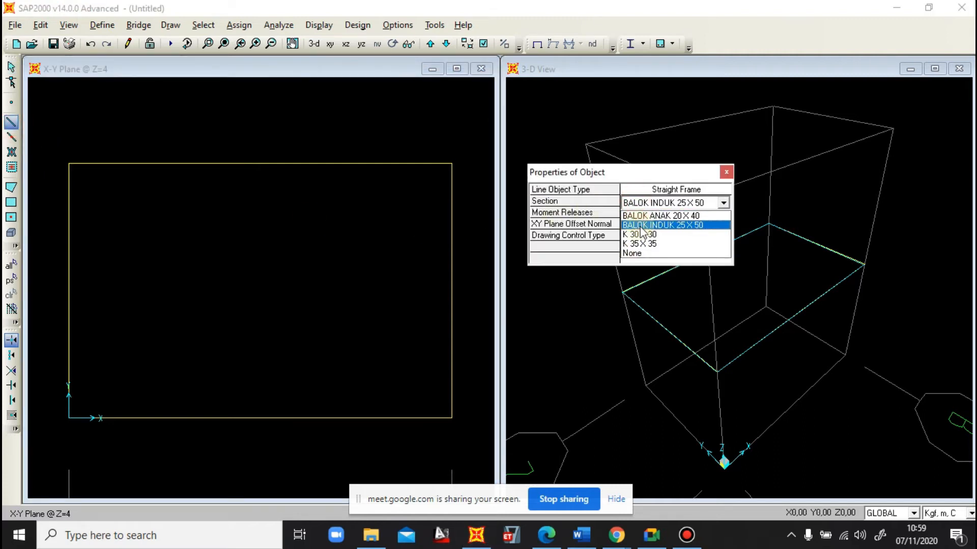
click(640, 215)
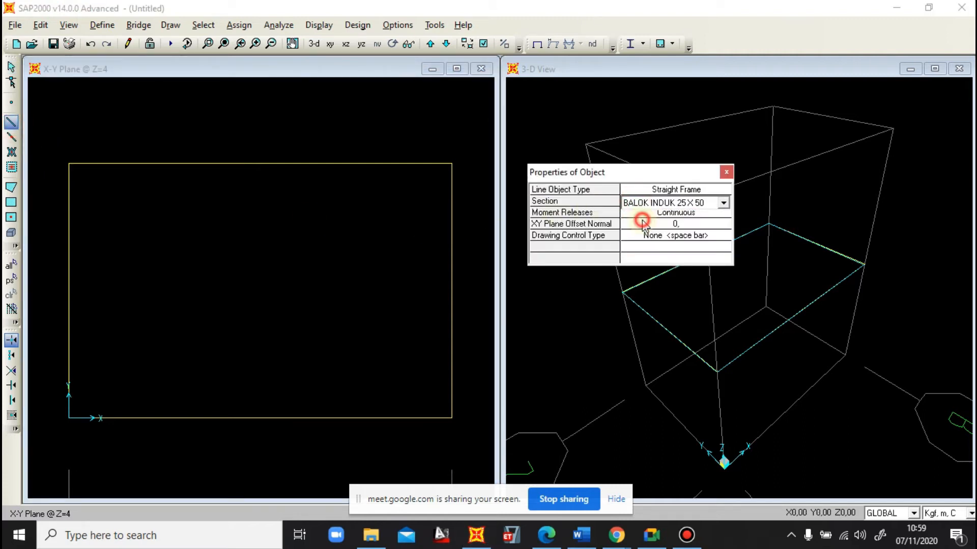
click(257, 164)
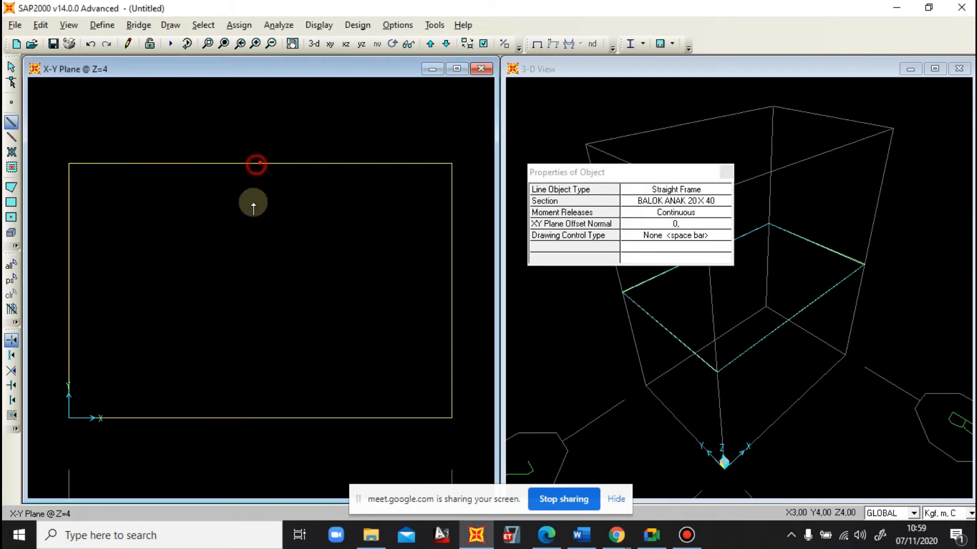
click(260, 418)
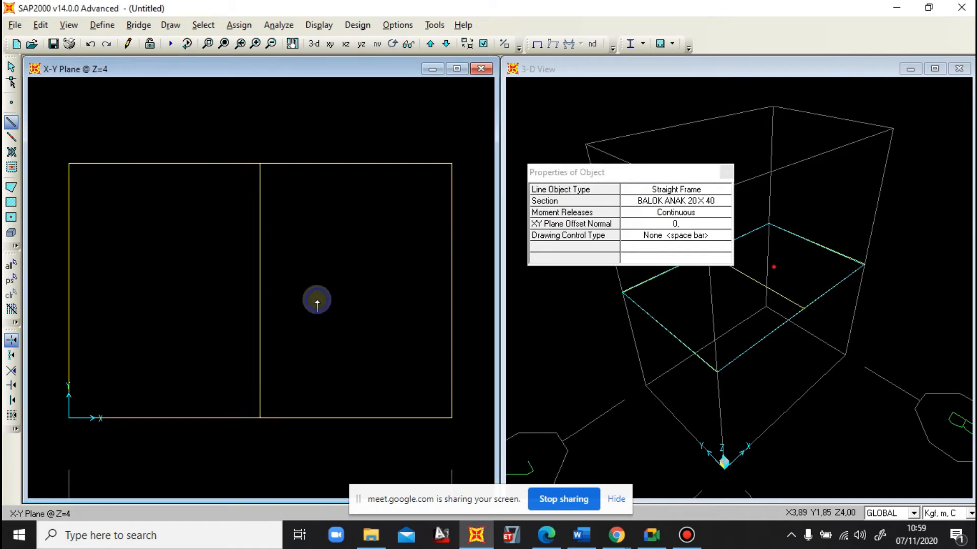
key(Escape)
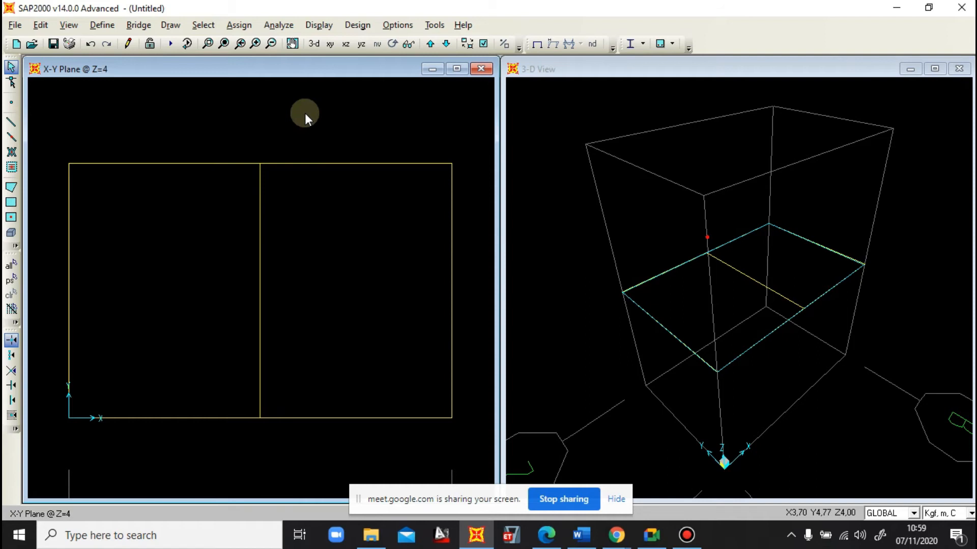
Display the frame section names in the X-Y plan view at Z=4
click(482, 45)
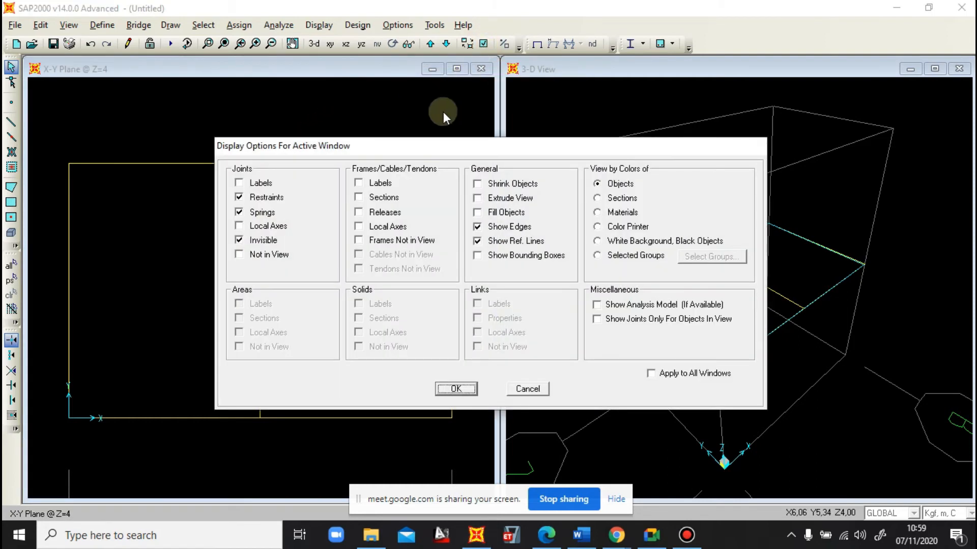
click(359, 196)
click(451, 389)
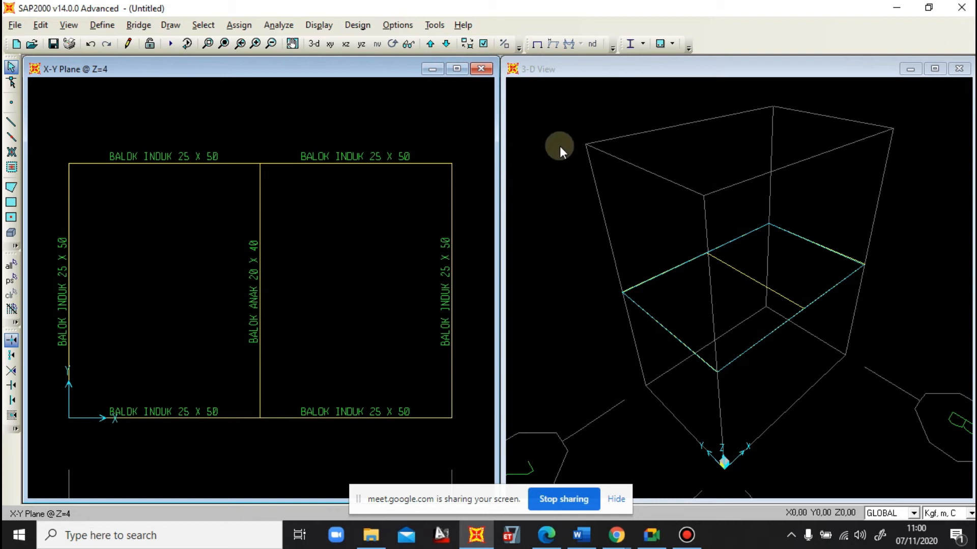
Draw four BALOK INDUK 25 X 50 beams along the full grid perimeter in the X-Y plane at Z=8
click(429, 44)
click(15, 124)
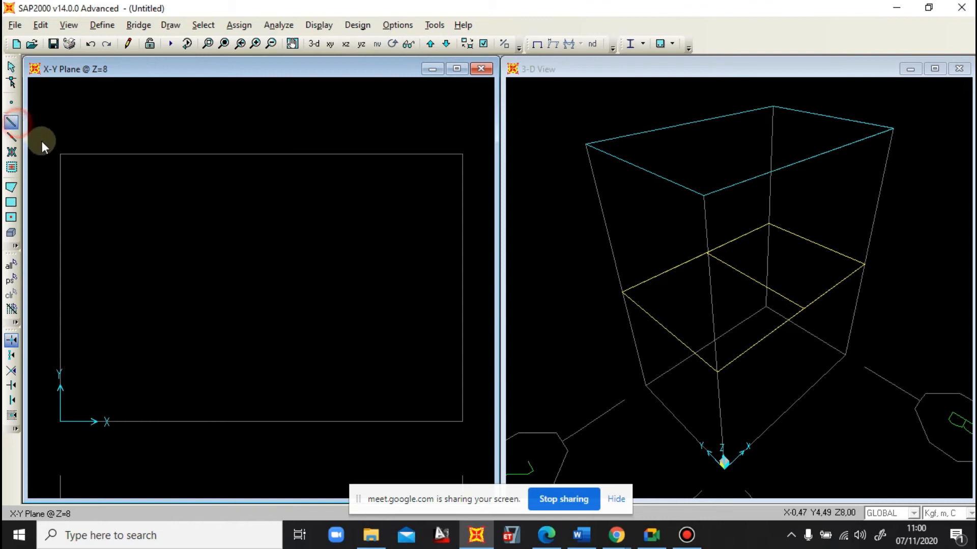
click(625, 204)
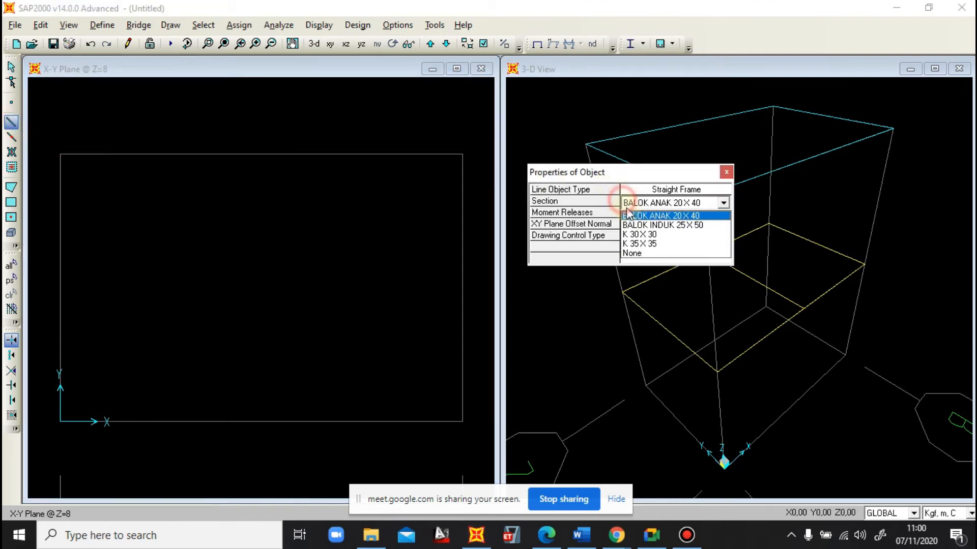
click(641, 225)
click(62, 155)
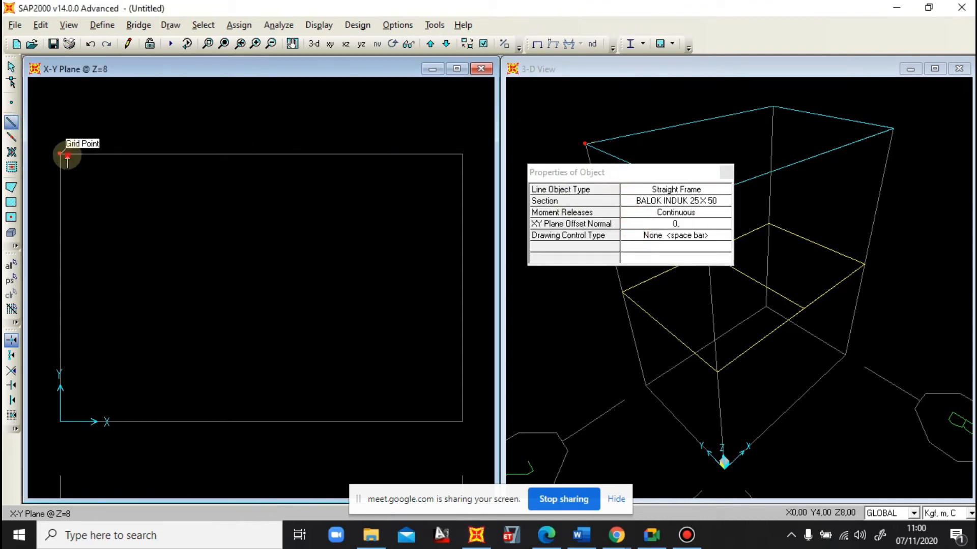
click(461, 155)
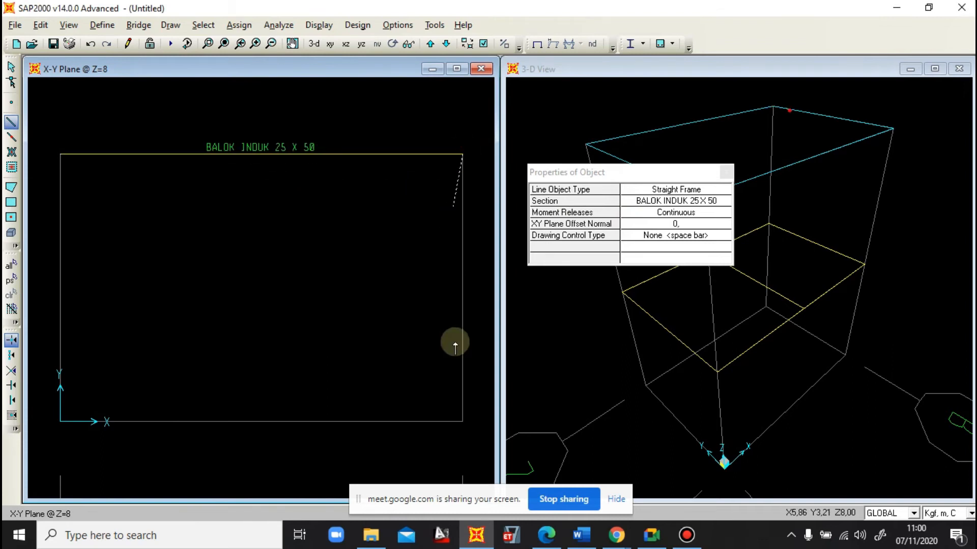
click(463, 421)
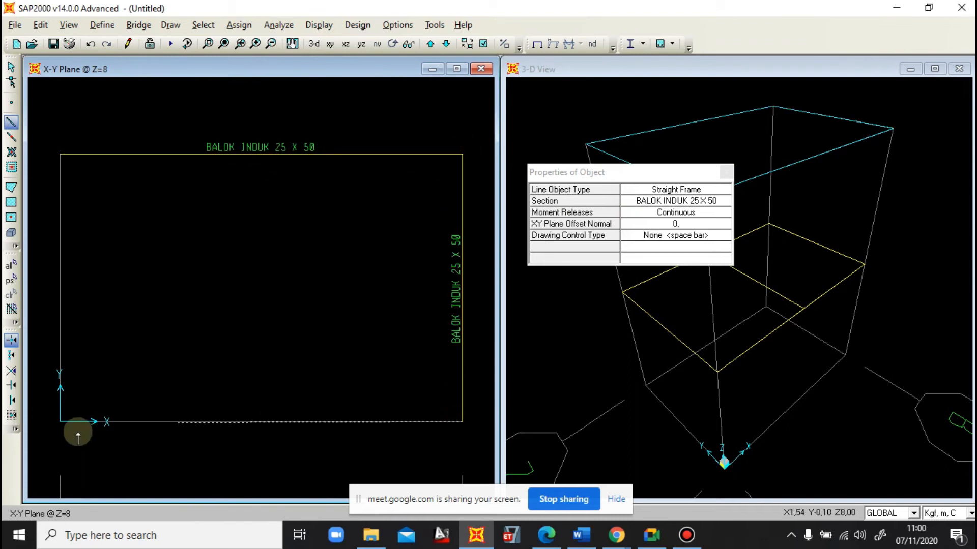
click(60, 421)
click(60, 156)
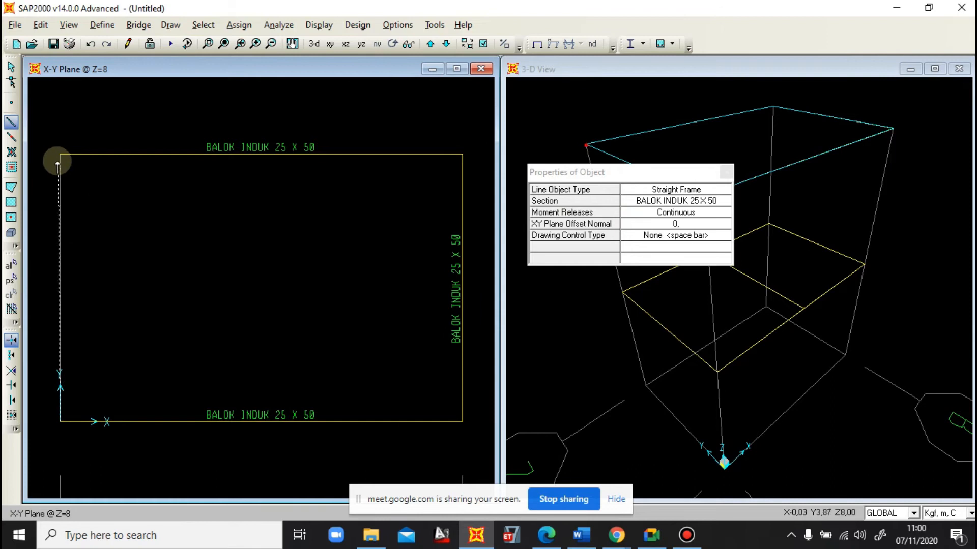
right_click(56, 157)
click(185, 224)
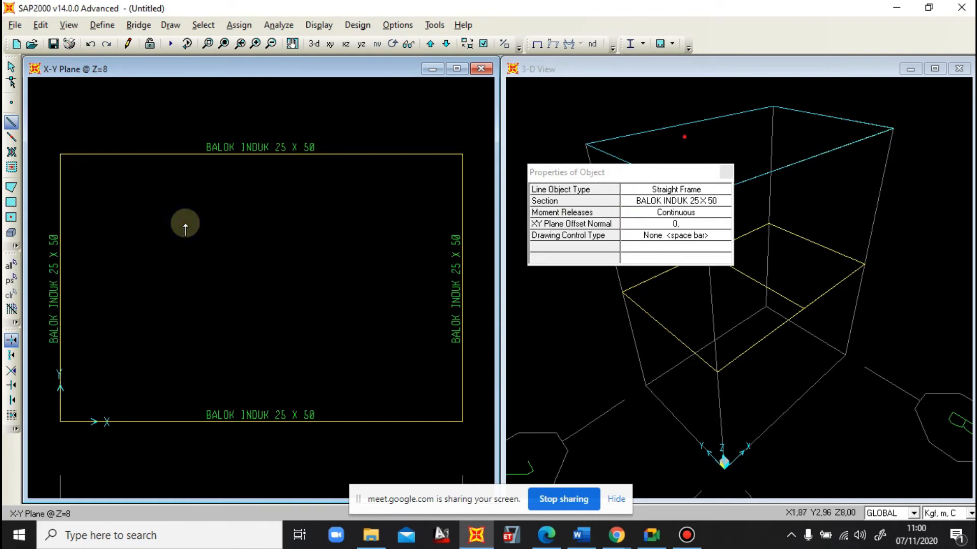
key(Escape)
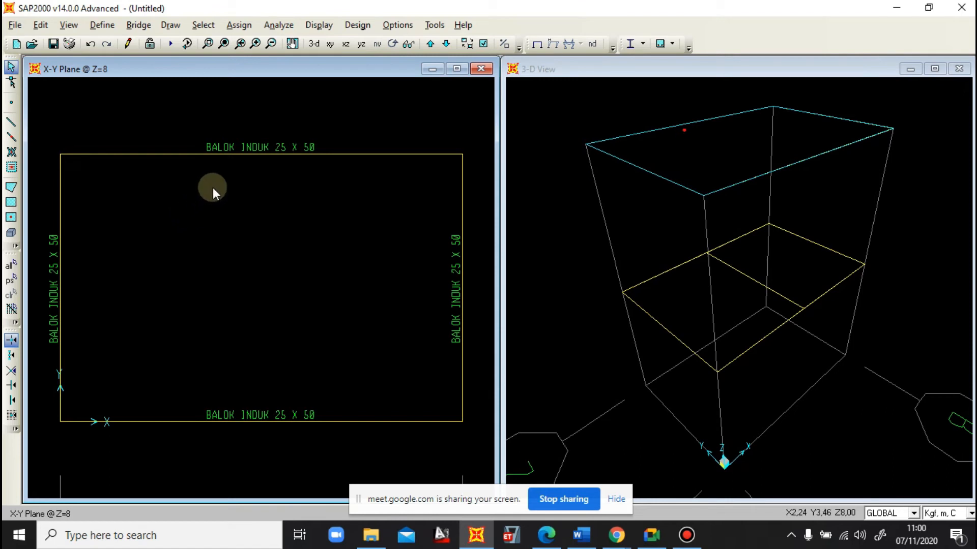
Divide the two beams parallel to the X axis at Z=8 into 2 frames each with a last/first ratio of 1
click(255, 171)
click(303, 422)
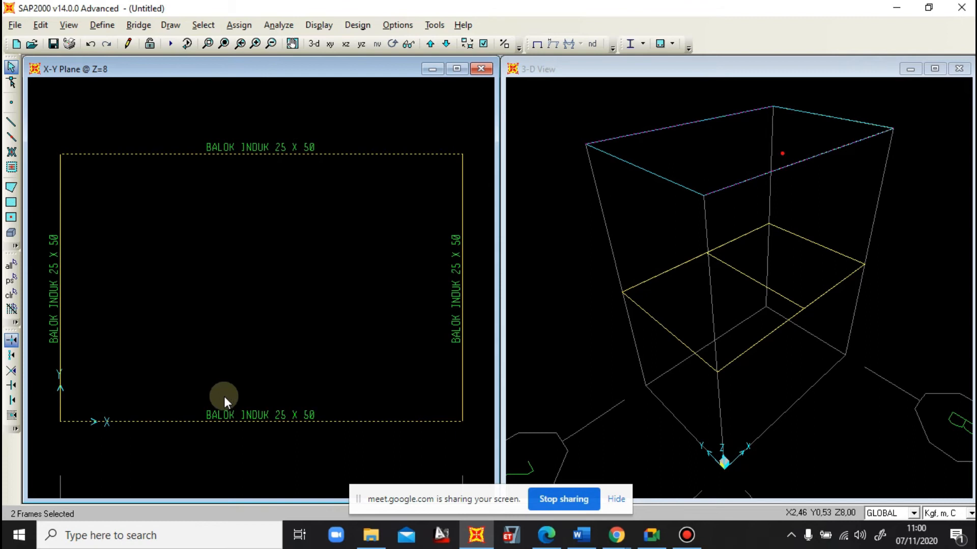
click(40, 25)
mouse_move(88, 263)
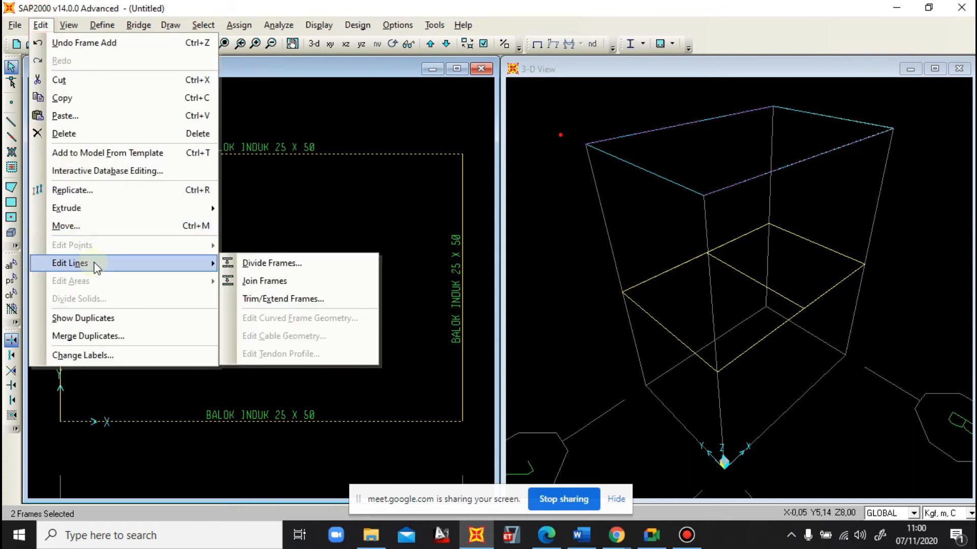
click(257, 263)
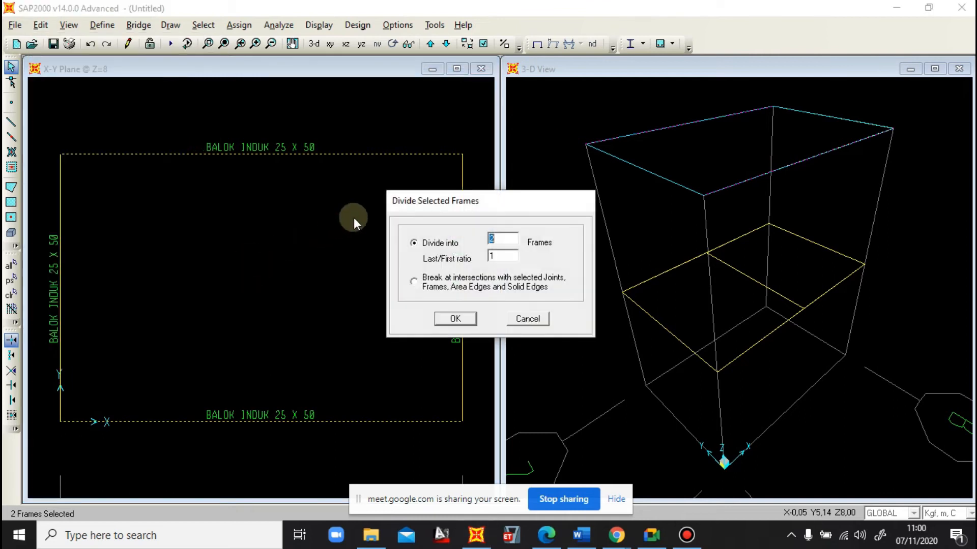
click(492, 240)
click(494, 241)
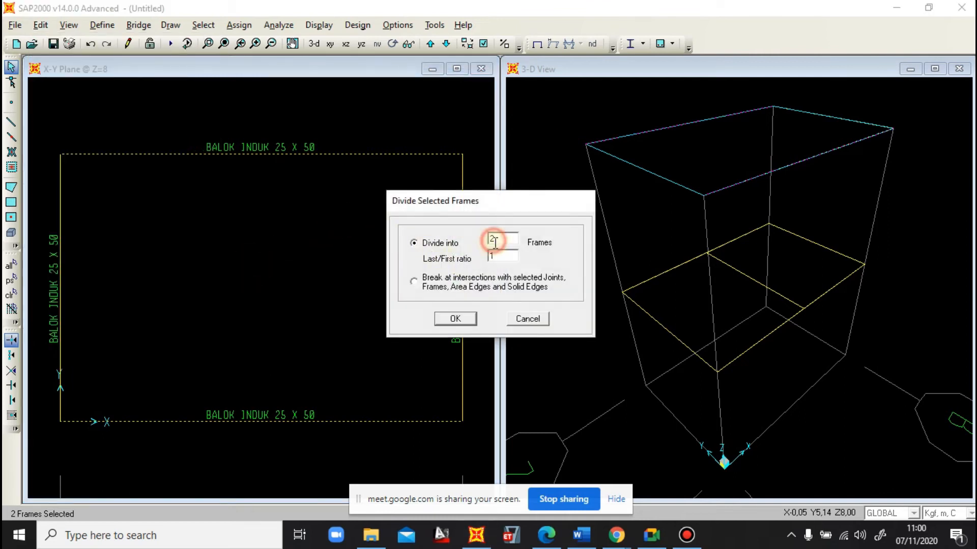
click(456, 319)
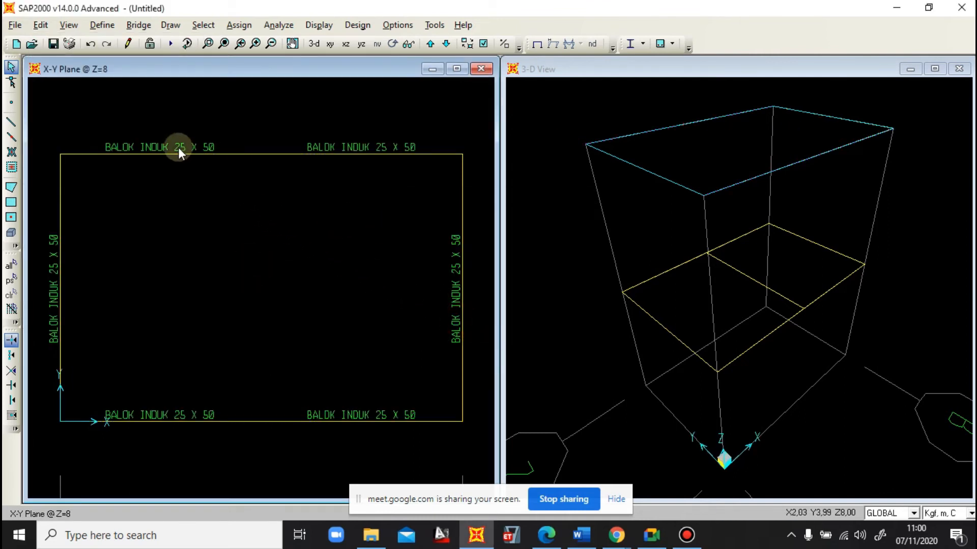
Draw a BALOK ANAK 20 X 40 secondary beam at Z=8 between the midpoints of the two beams parallel to X
click(11, 123)
click(673, 202)
click(672, 202)
click(657, 218)
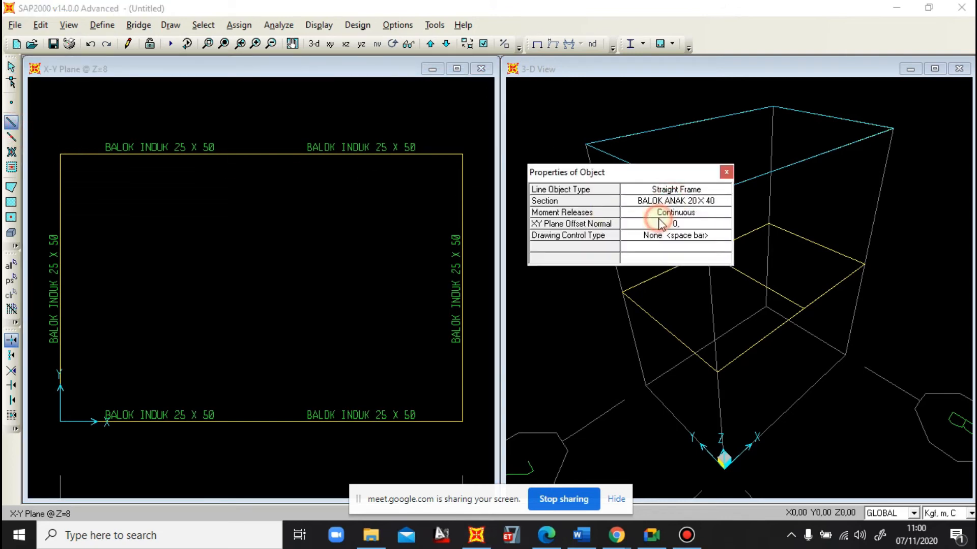
click(261, 155)
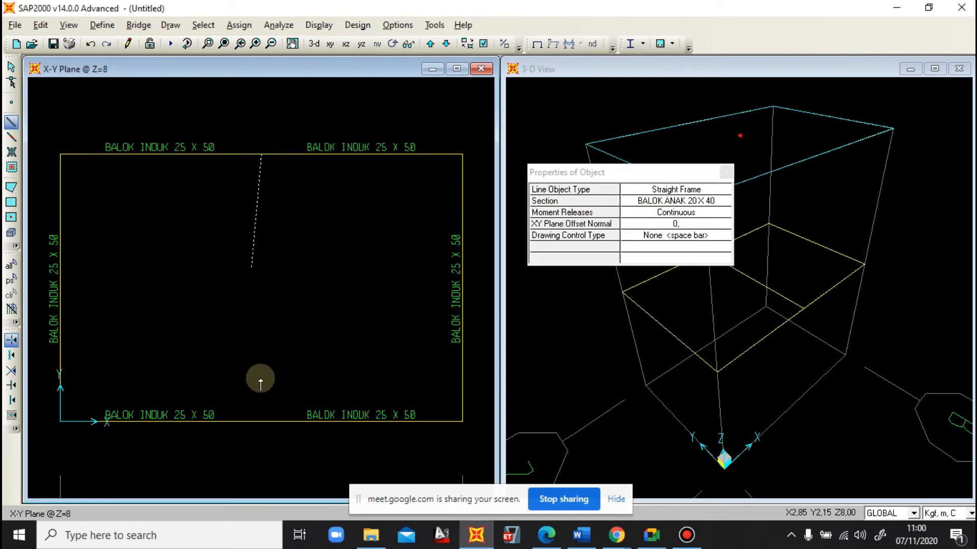
click(259, 421)
right_click(338, 294)
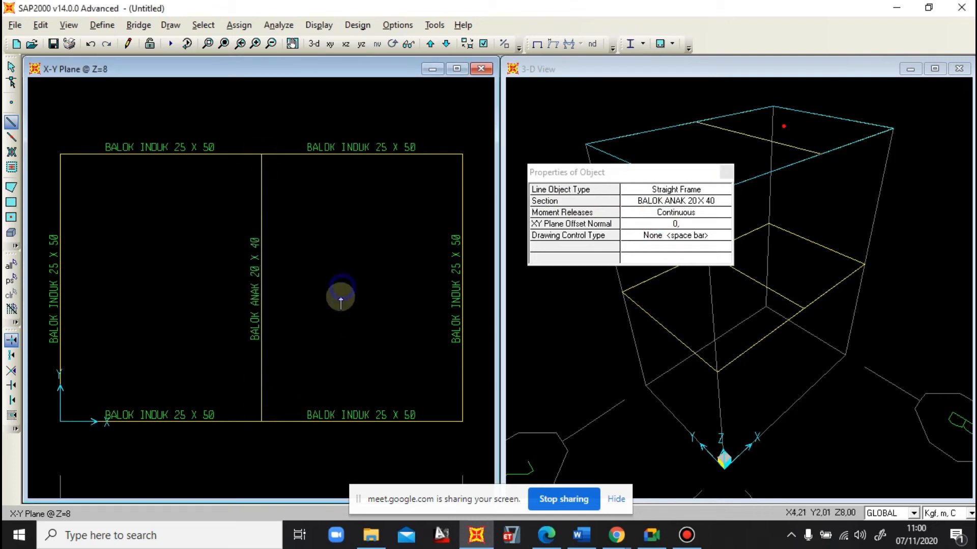
key(Escape)
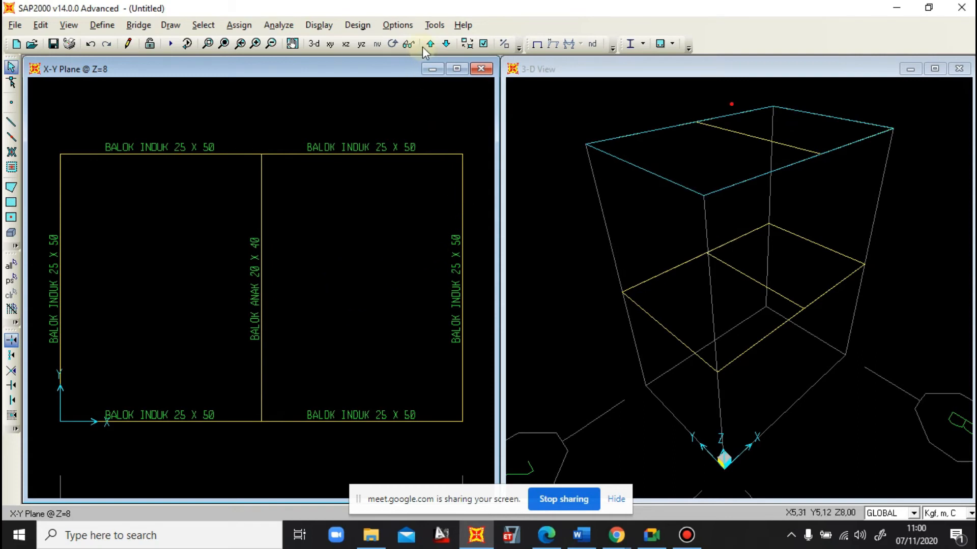
Check the X-Y plan views at Z=0 and Z=4
click(446, 43)
click(446, 44)
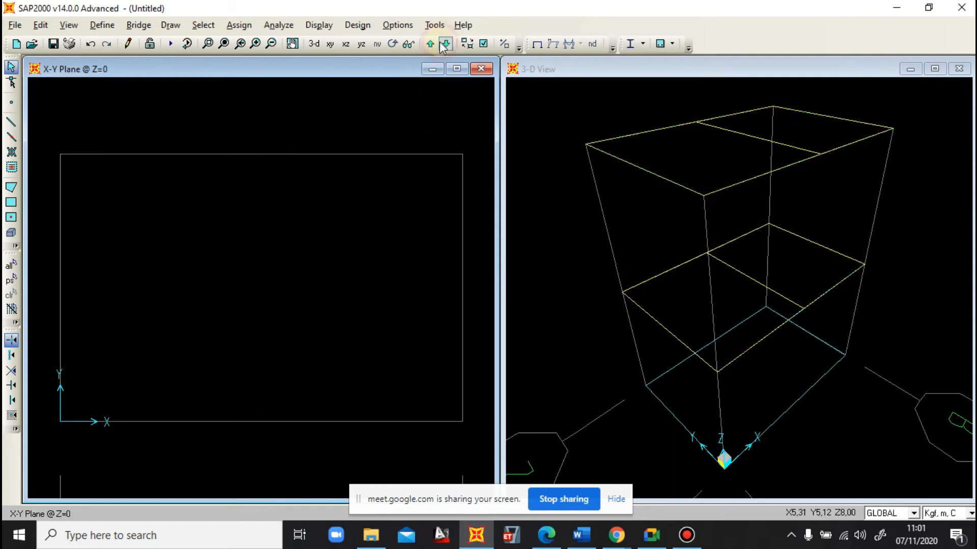
click(430, 44)
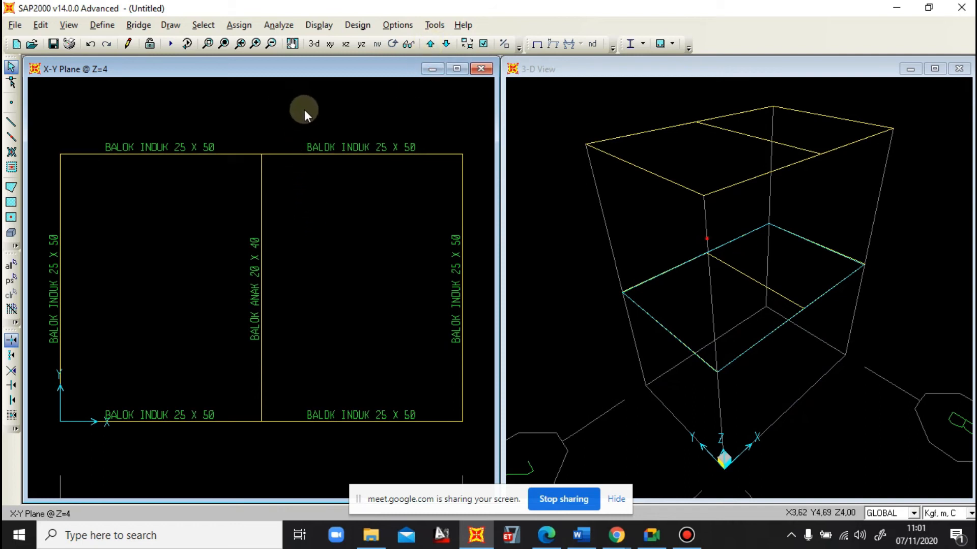
Show the X-Z elevation at Y=0 and check the K1 and K2 column layout in the Word reference drawing
click(345, 46)
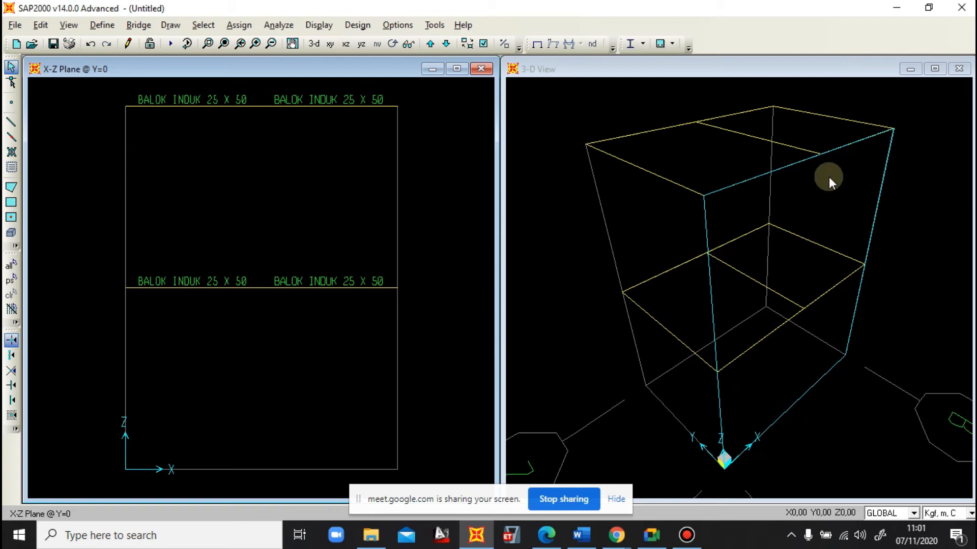
click(429, 43)
click(581, 535)
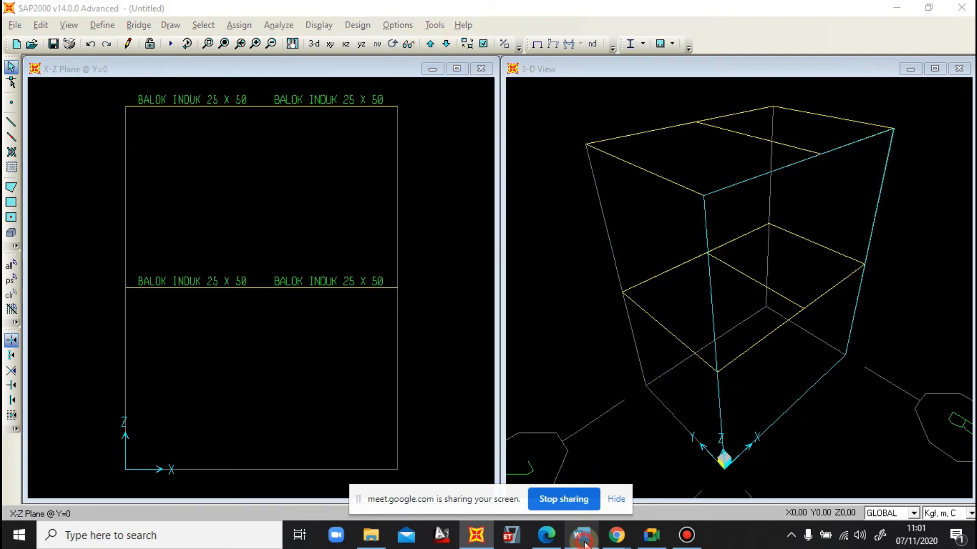
scroll(507, 334, down, 3)
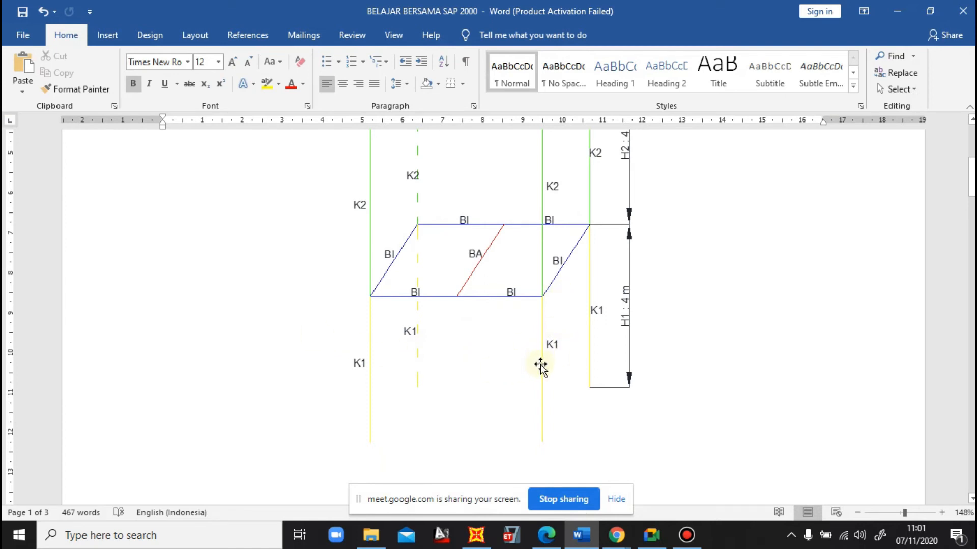
scroll(539, 369, up, 2)
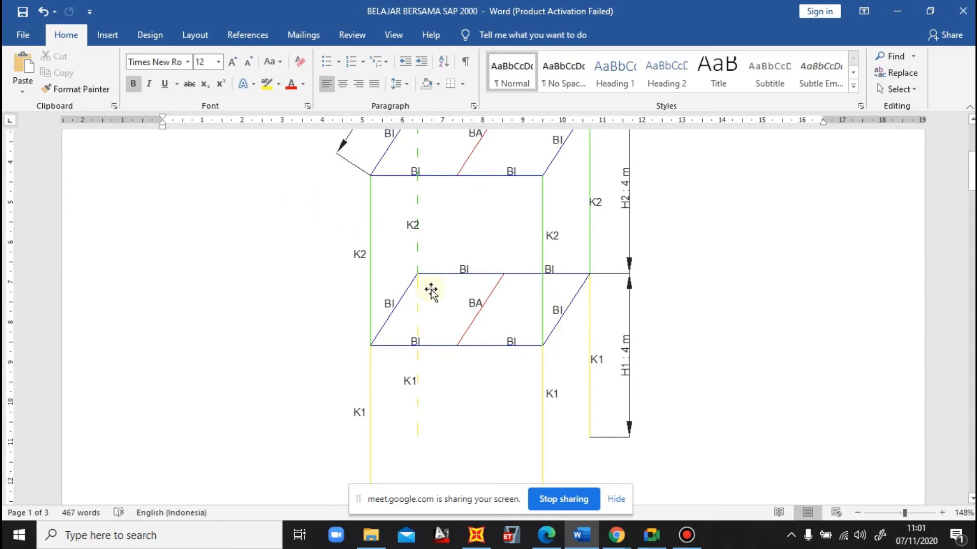
mouse_move(473, 543)
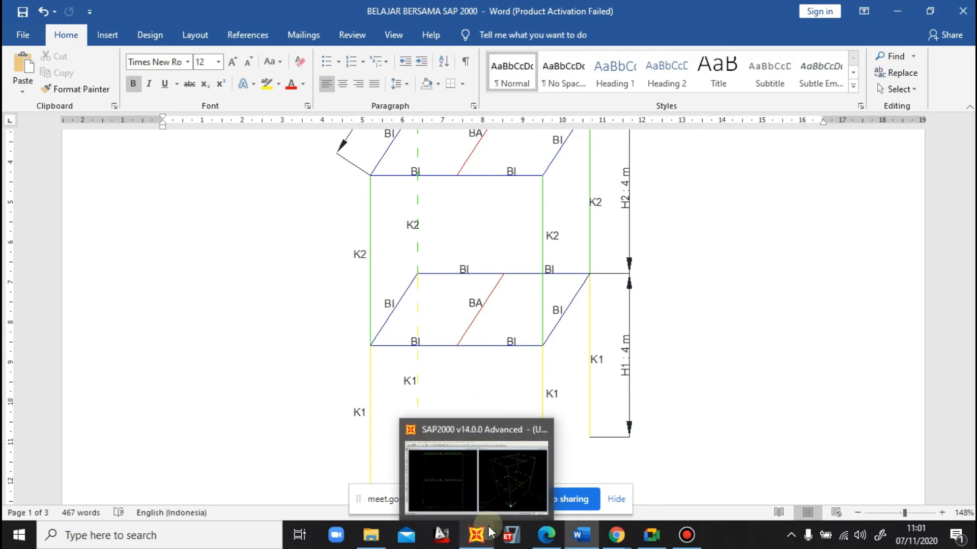
click(892, 20)
Draw K 35 X 35 columns in the Y=0 elevation from Z=0 to Z=4 at X=0 and X=6
click(10, 123)
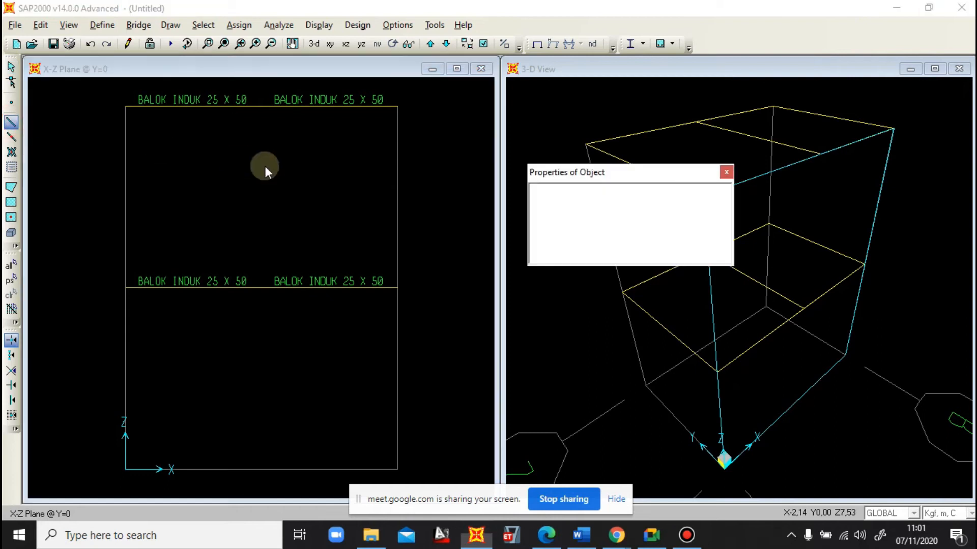
click(678, 202)
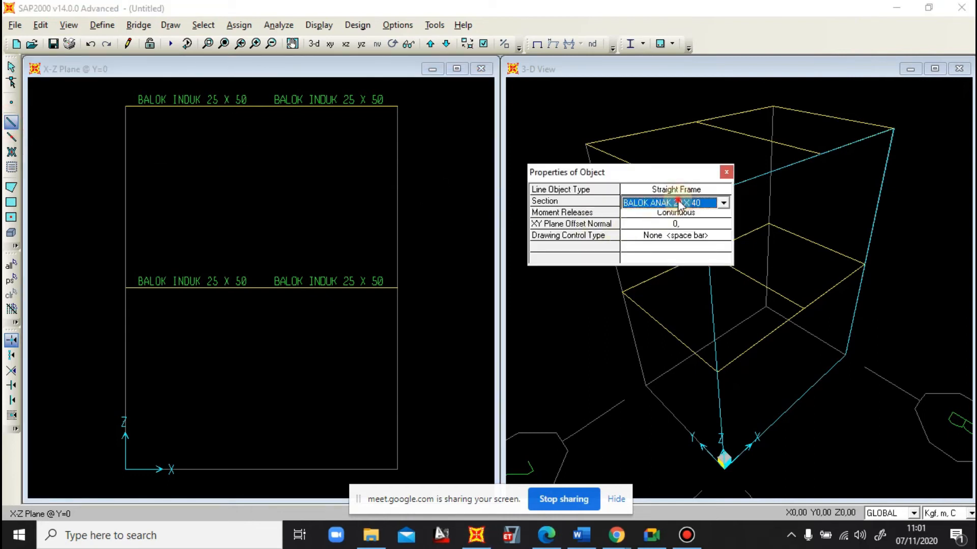
click(678, 203)
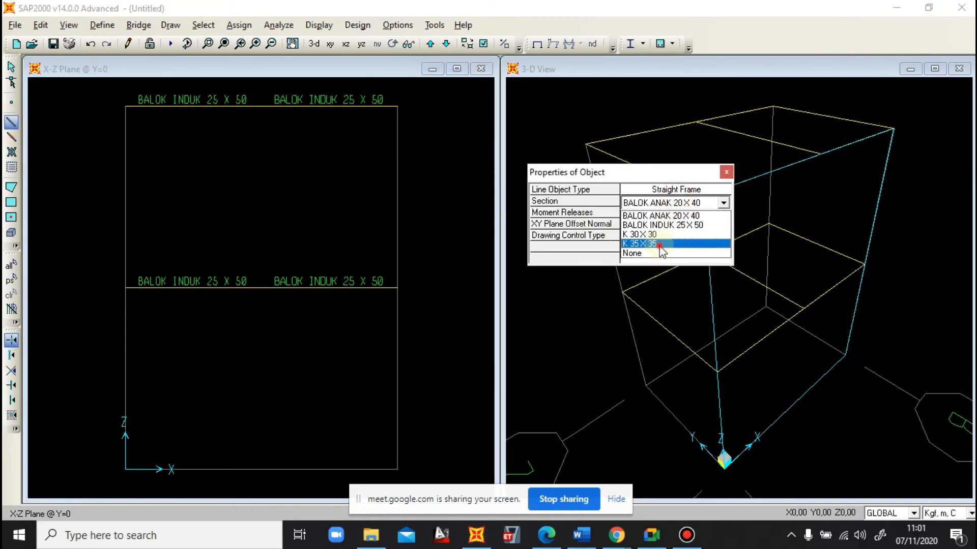
click(659, 244)
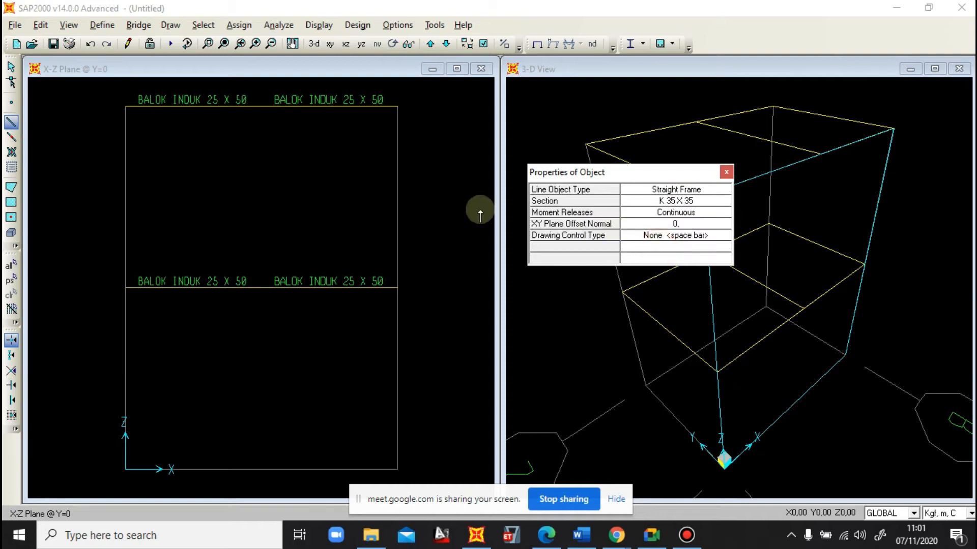
click(124, 470)
click(125, 288)
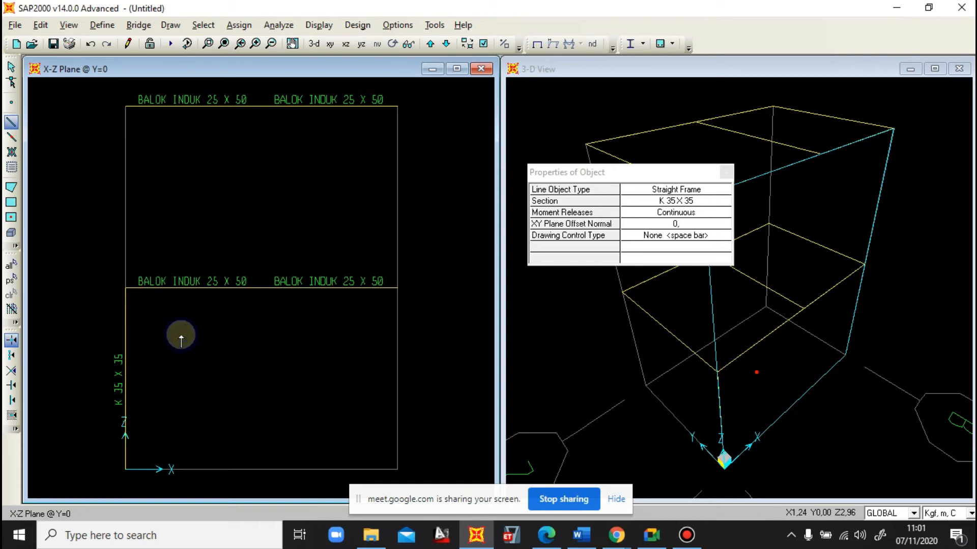
click(398, 470)
click(400, 292)
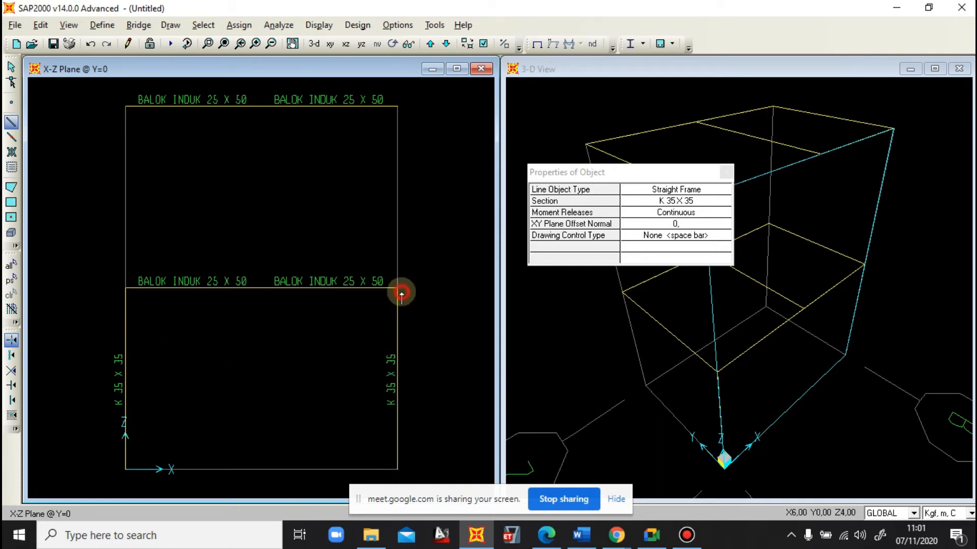
right_click(439, 305)
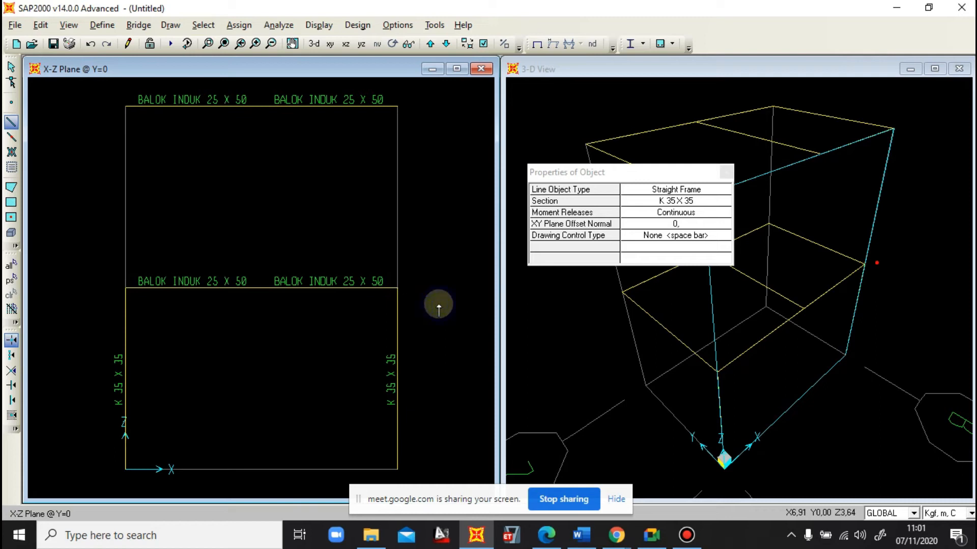
Draw K 30 X 30 columns in the Y=0 elevation from Z=4 to Z=8 at X=0 and X=6
click(642, 203)
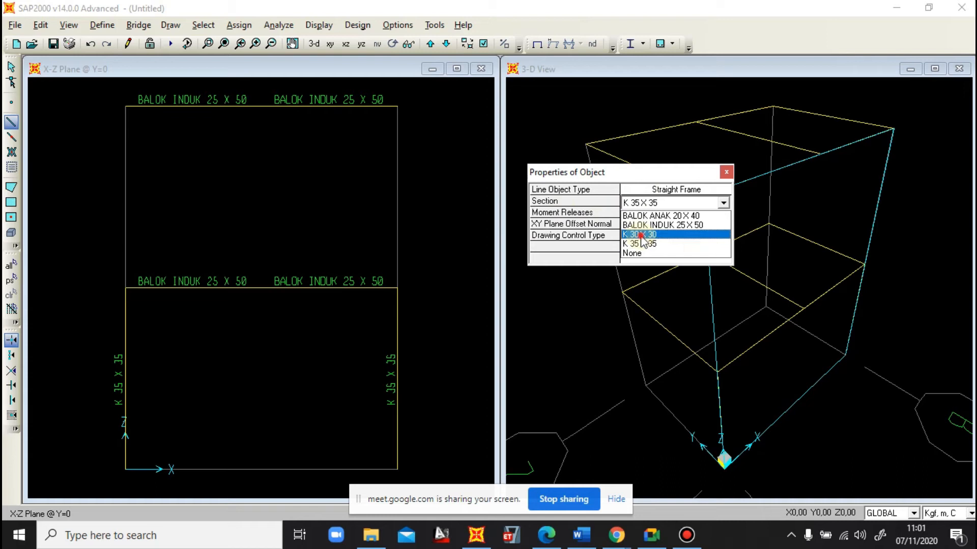
click(640, 235)
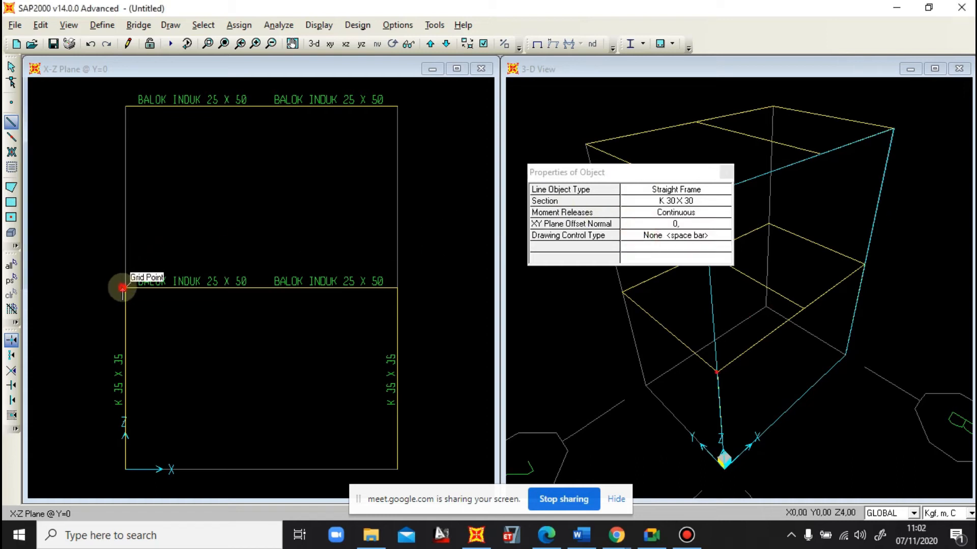
click(123, 289)
click(126, 108)
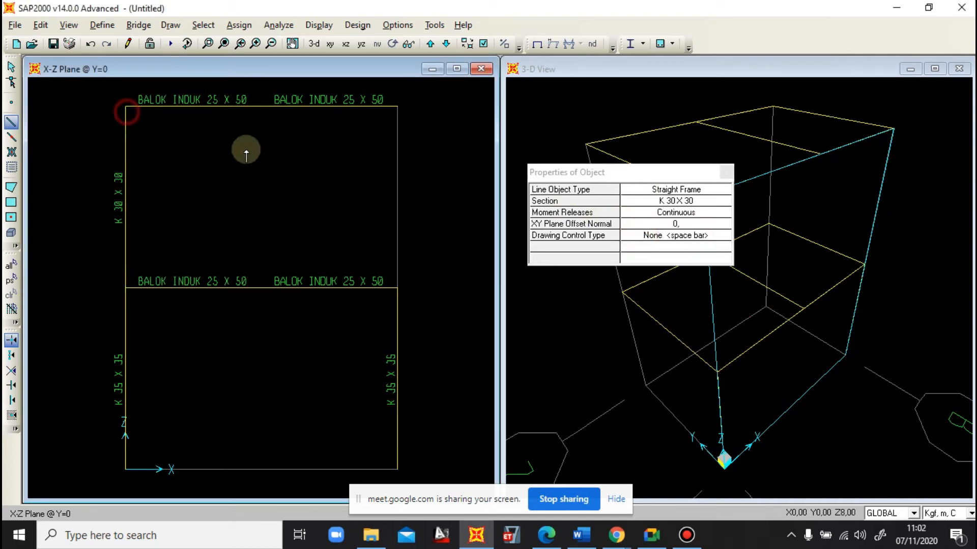
right_click(248, 151)
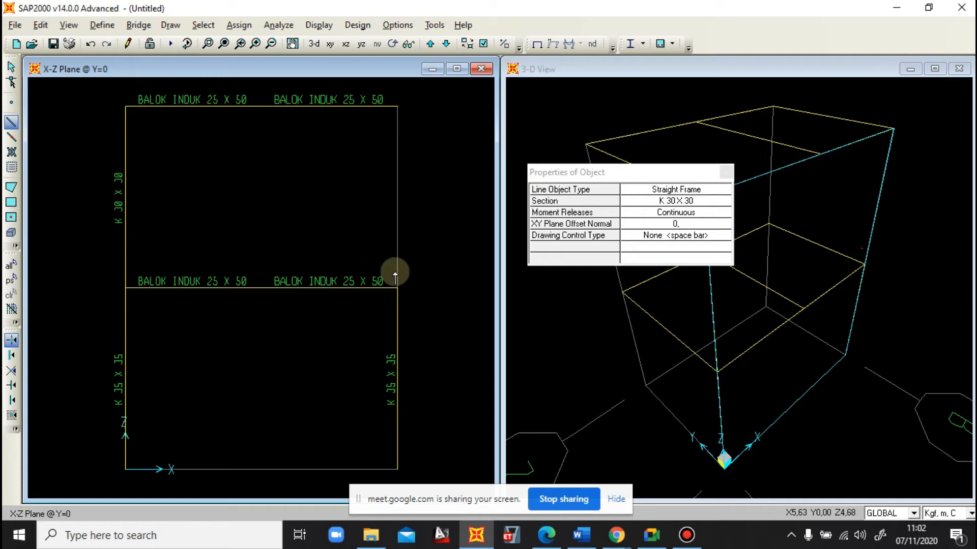
click(403, 288)
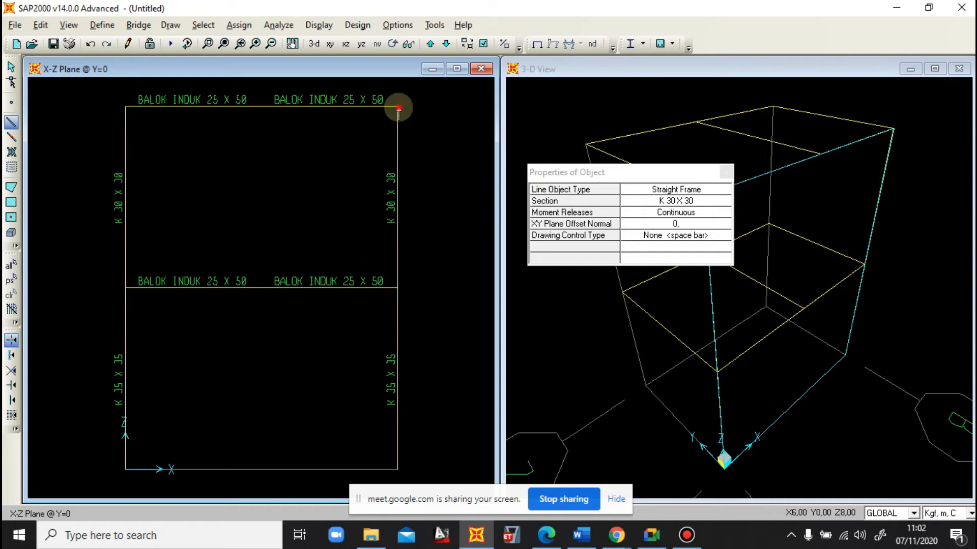
click(397, 107)
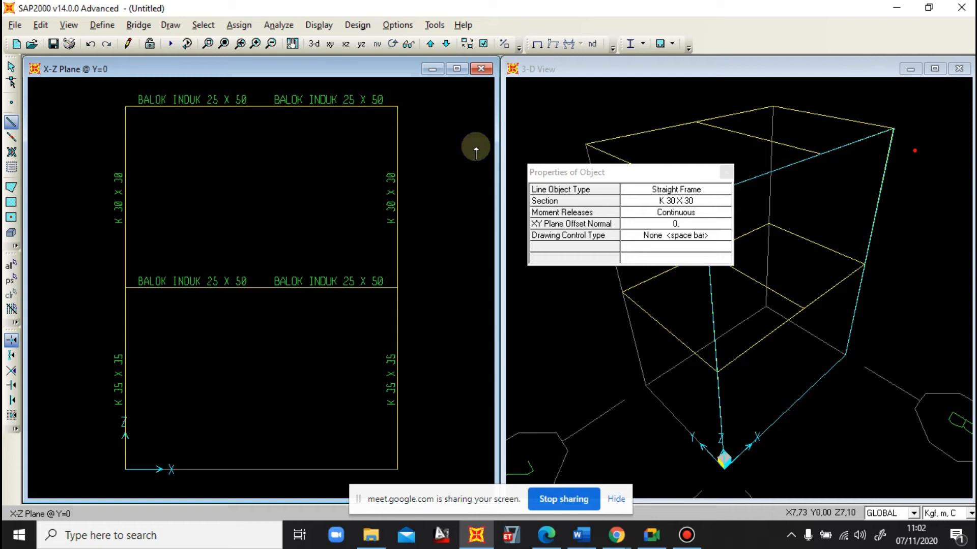
key(Escape)
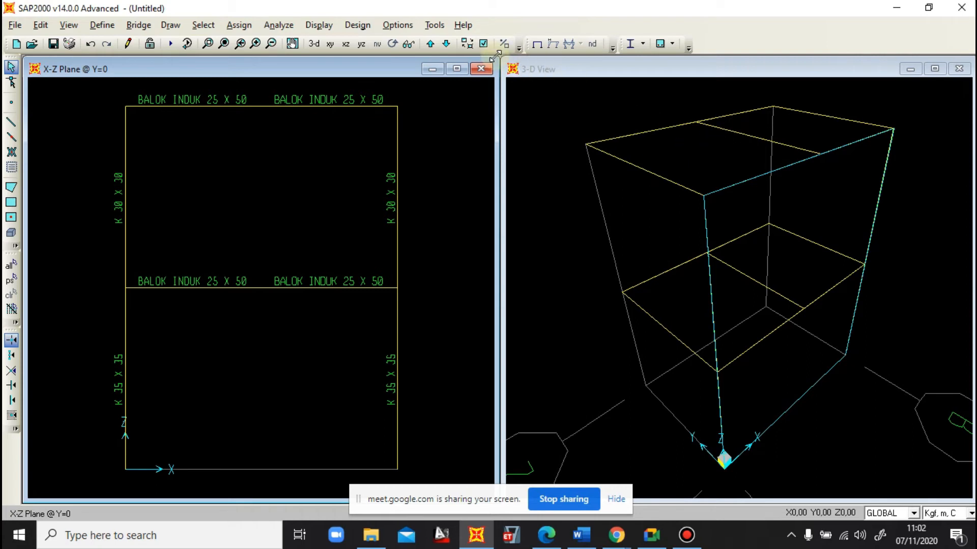
Draw K 35 X 35 columns in the X-Z elevation at Y=4 from Z=0 to Z=4 at X=0 and X=6
click(430, 45)
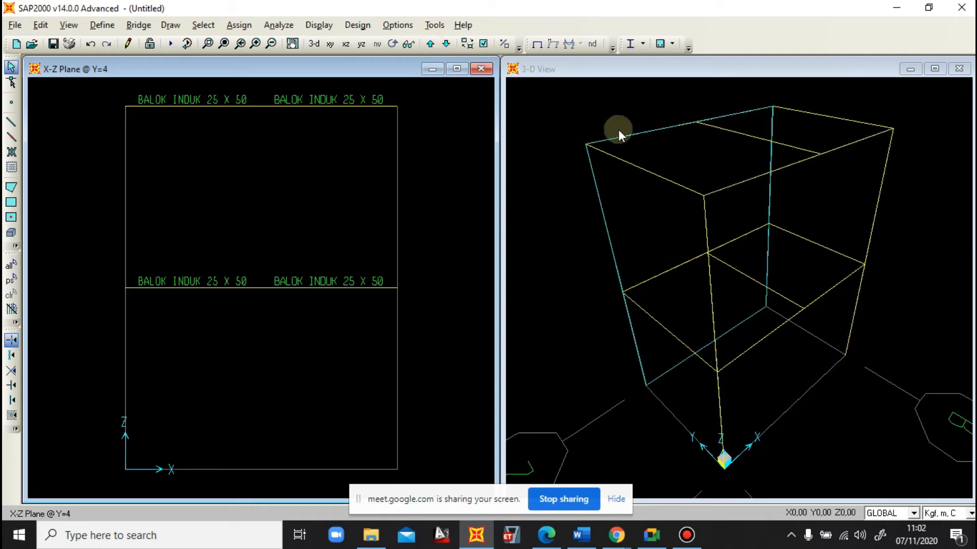
click(11, 123)
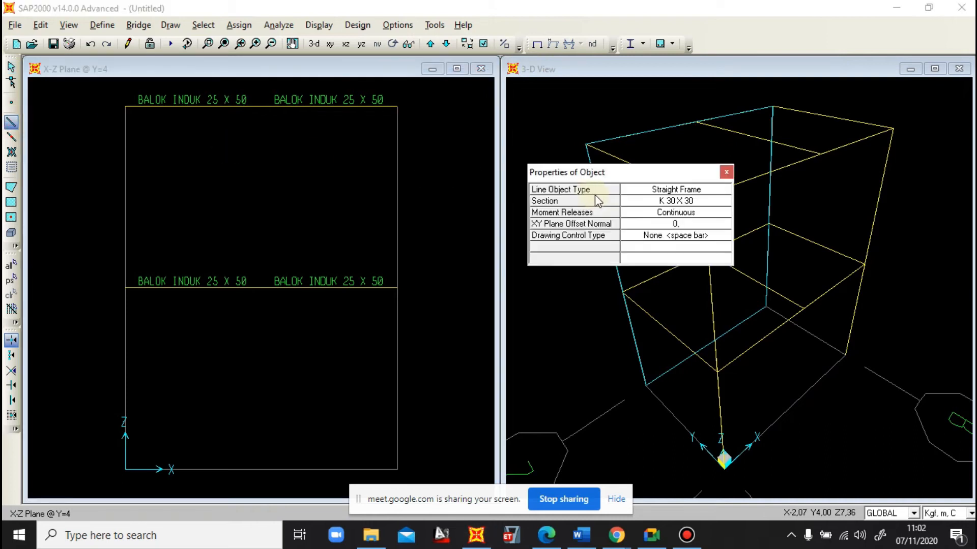
click(633, 206)
click(636, 243)
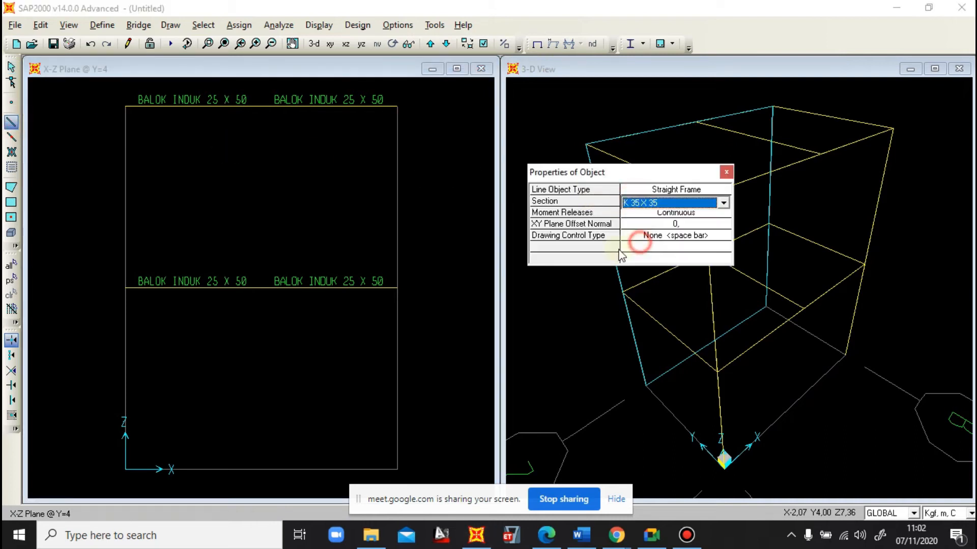
click(124, 465)
click(124, 288)
right_click(193, 322)
click(397, 468)
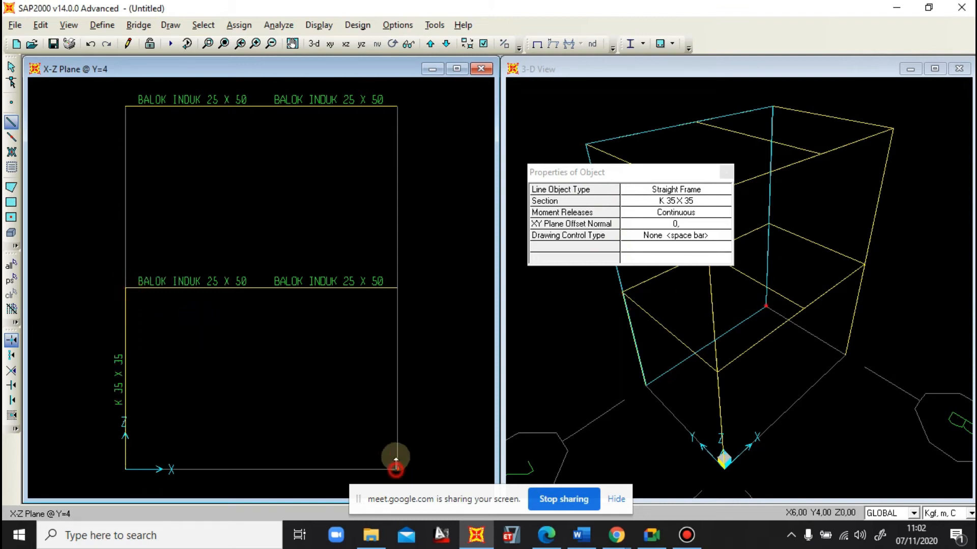
click(402, 299)
right_click(432, 308)
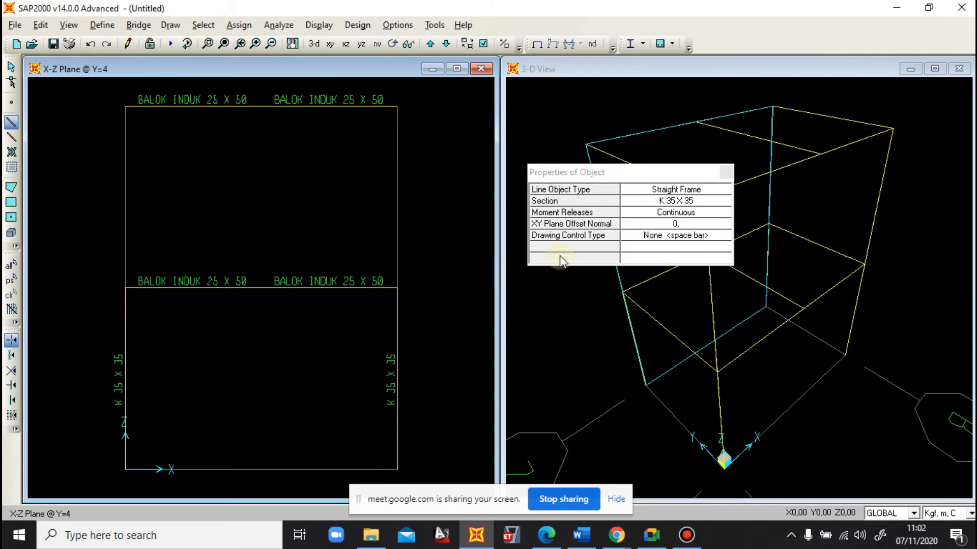
Draw K 30 X 30 columns in the Y=4 elevation from Z=4 to Z=8 at both ends of the beams
click(660, 201)
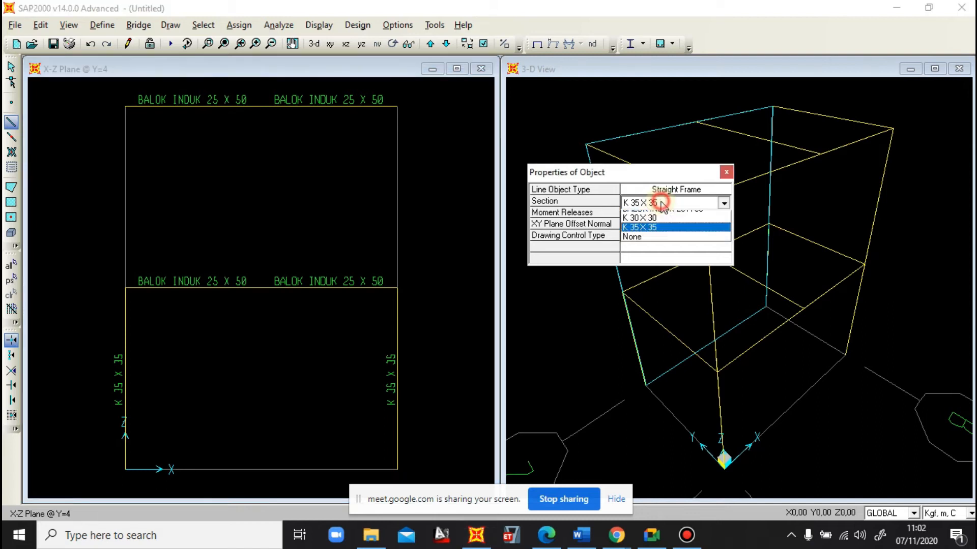
click(666, 239)
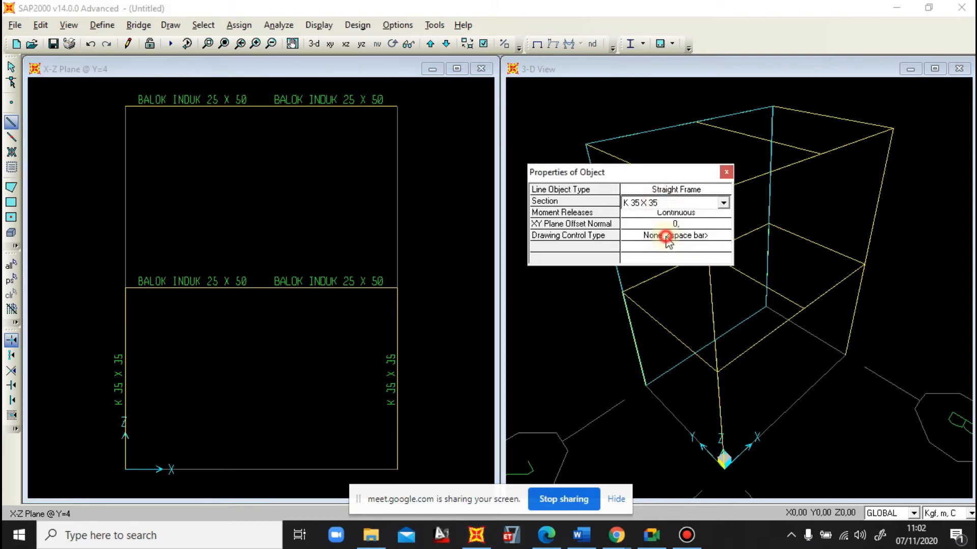
click(126, 288)
click(127, 107)
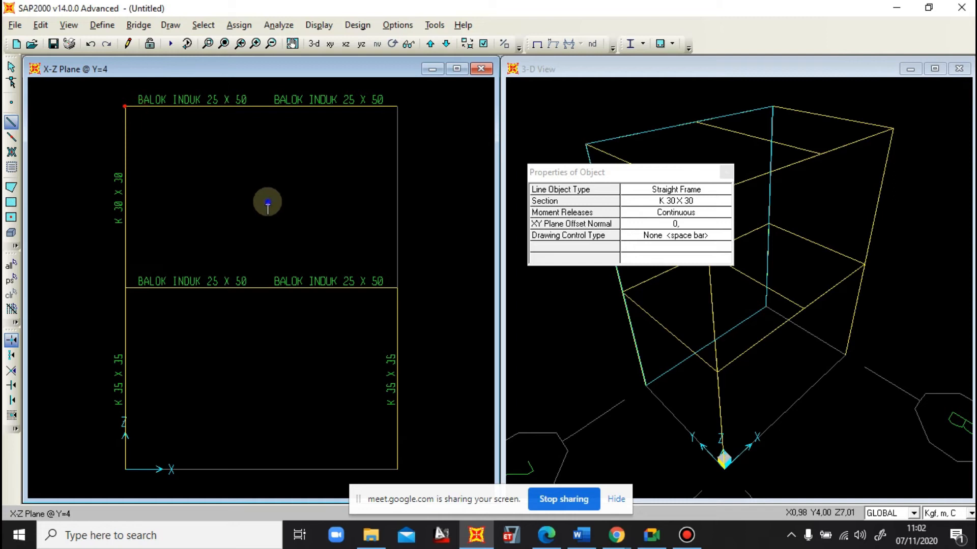
click(398, 288)
click(397, 107)
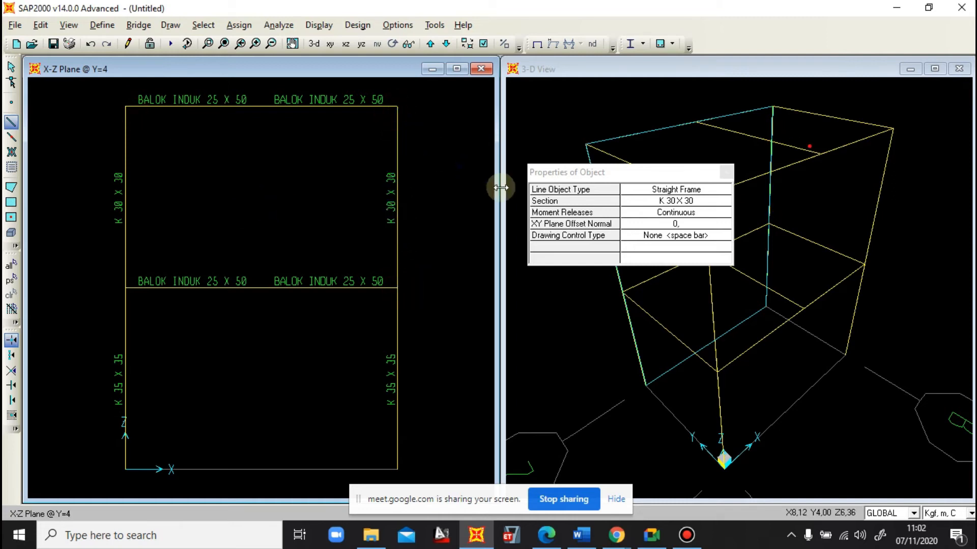
key(Escape)
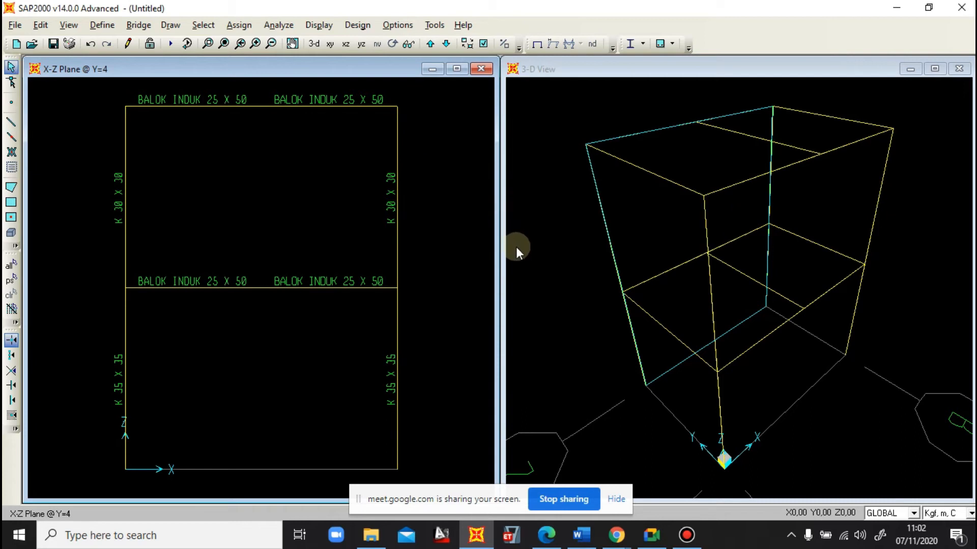
Turn on the frame section names in the 3-D view
click(561, 148)
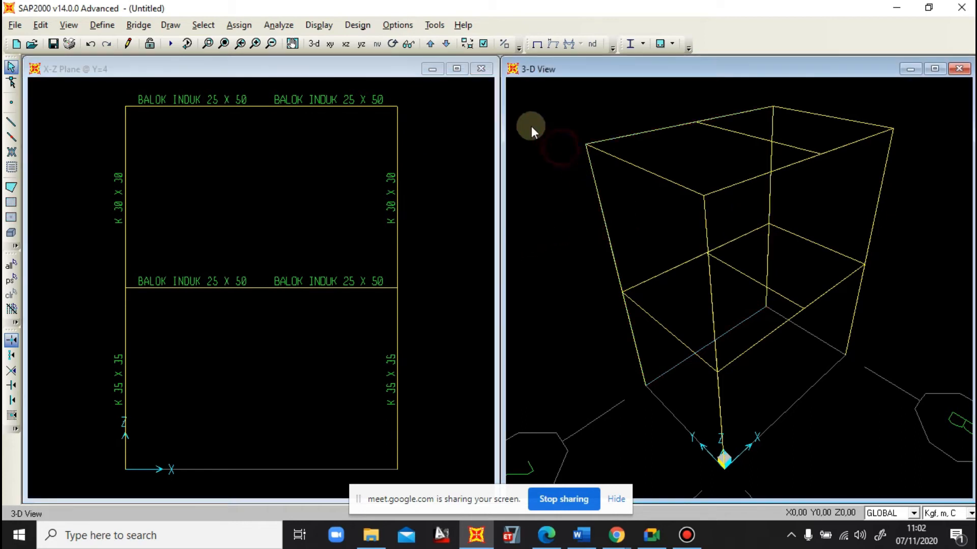
click(487, 44)
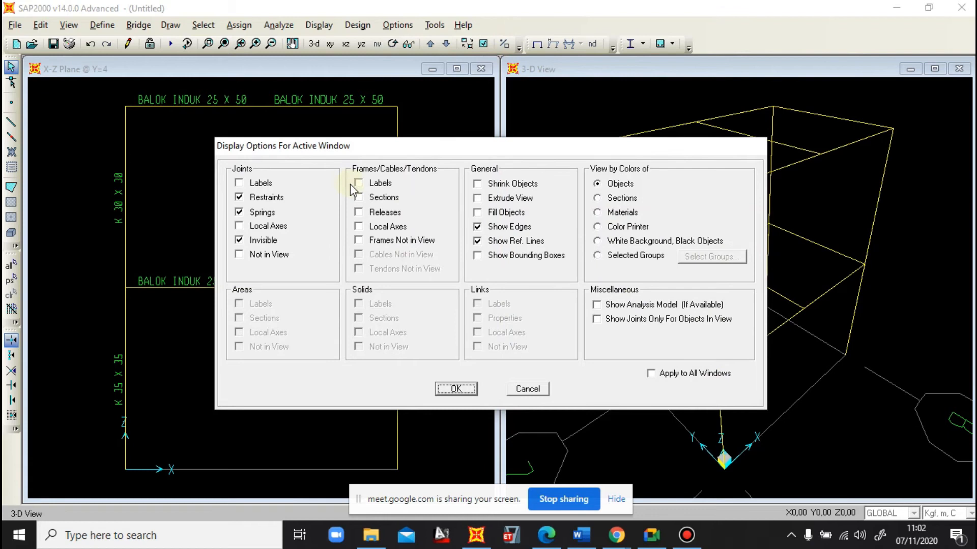
click(458, 389)
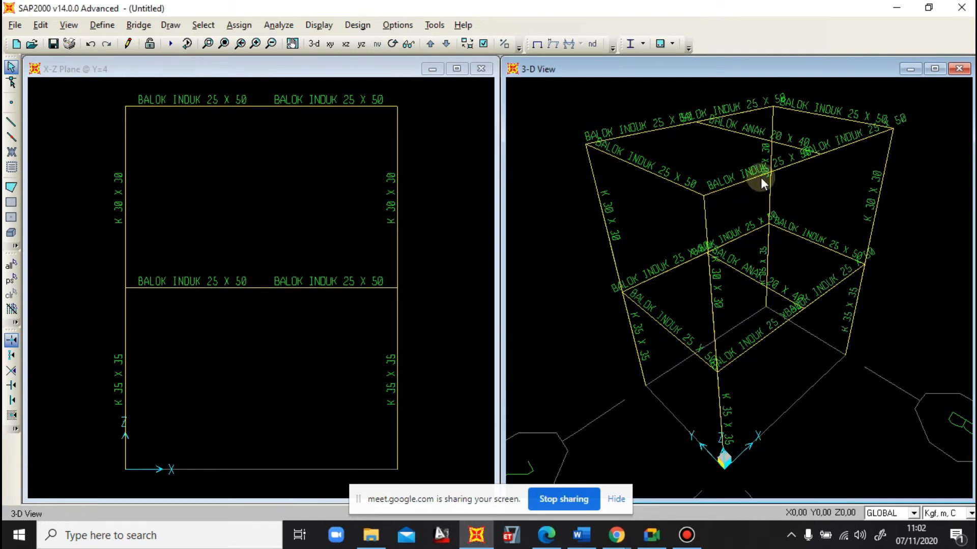
Turn off the frame section names in the X-Z elevation window and switch that window to the X-Y plane at Z=4
click(420, 126)
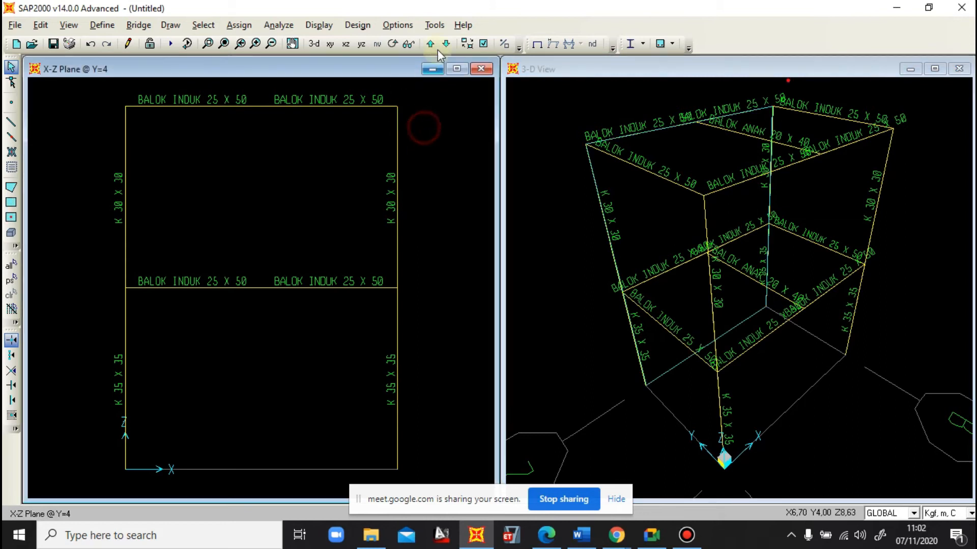
click(483, 43)
click(377, 199)
click(456, 389)
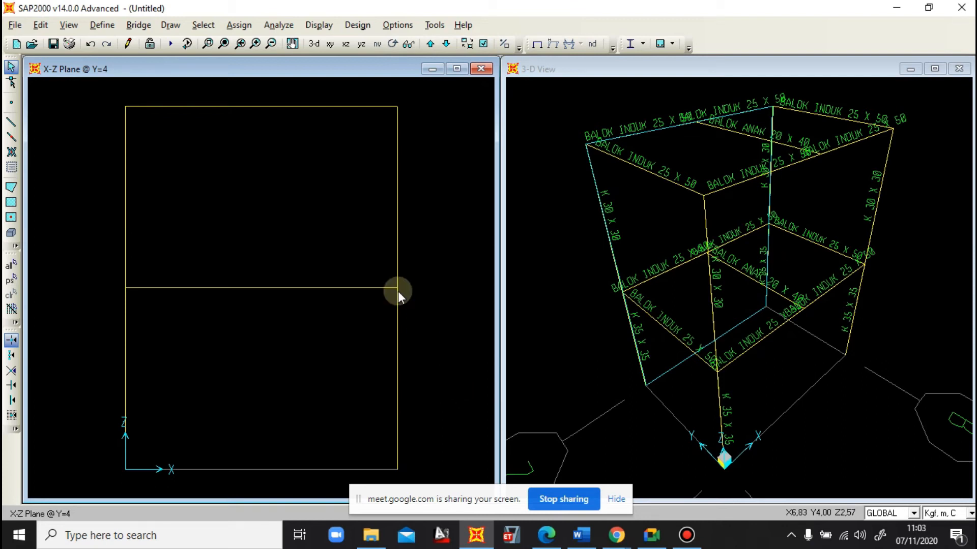
click(329, 44)
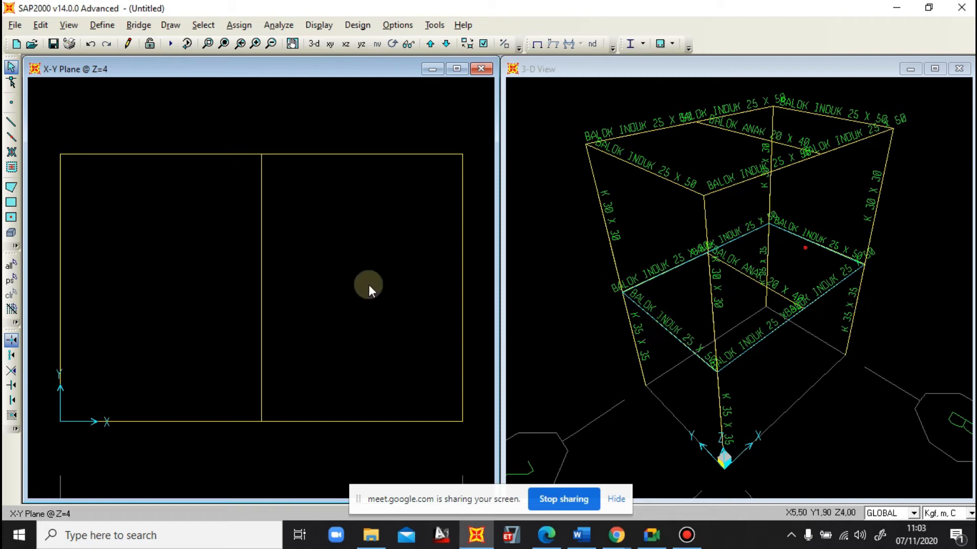
Draw two rectangular PLAT LANTAI slab areas at Z=4, one on each side of the middle beam at X=3
click(12, 203)
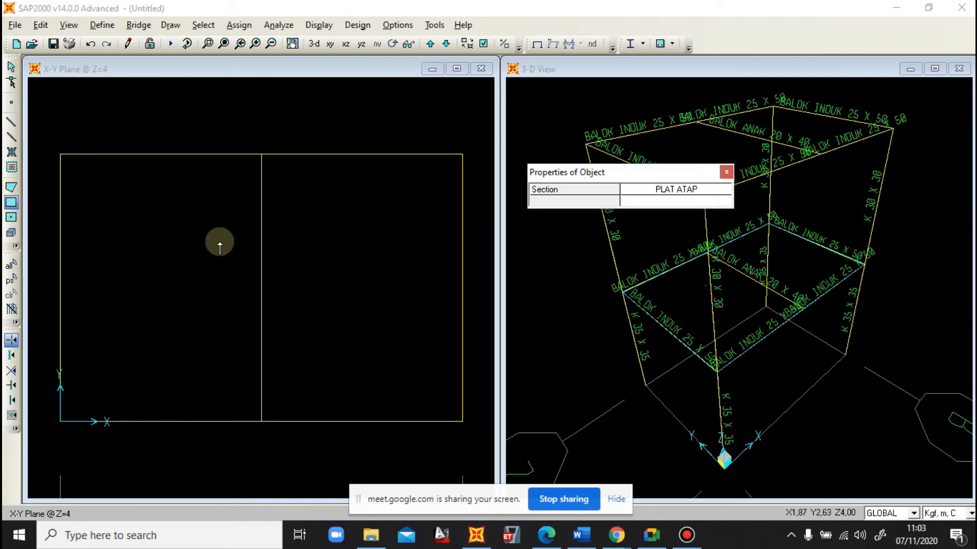
click(645, 193)
click(642, 190)
click(647, 213)
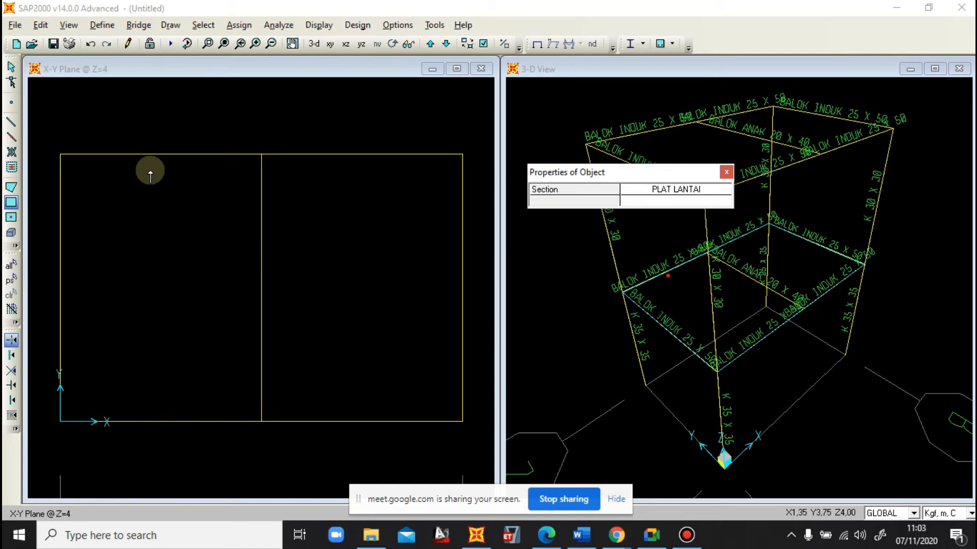
click(62, 154)
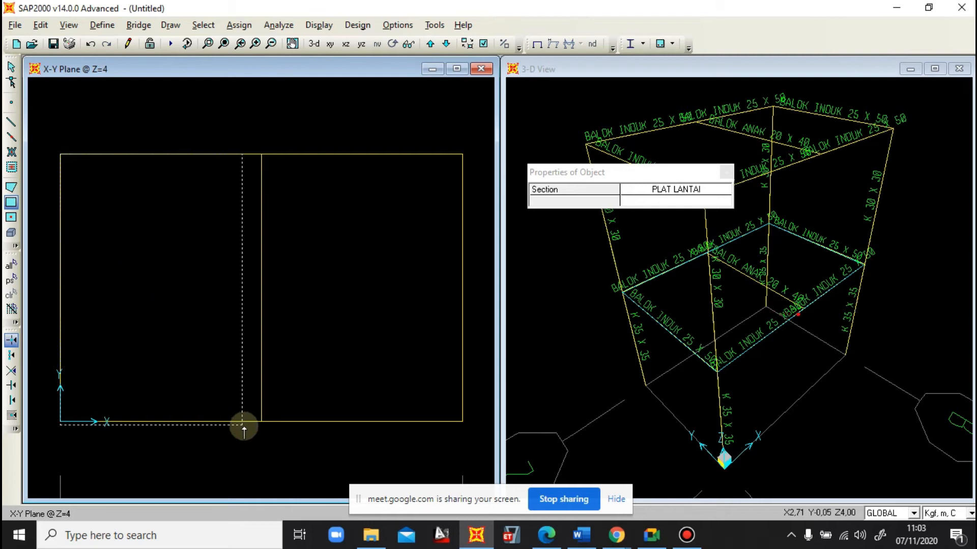
click(262, 422)
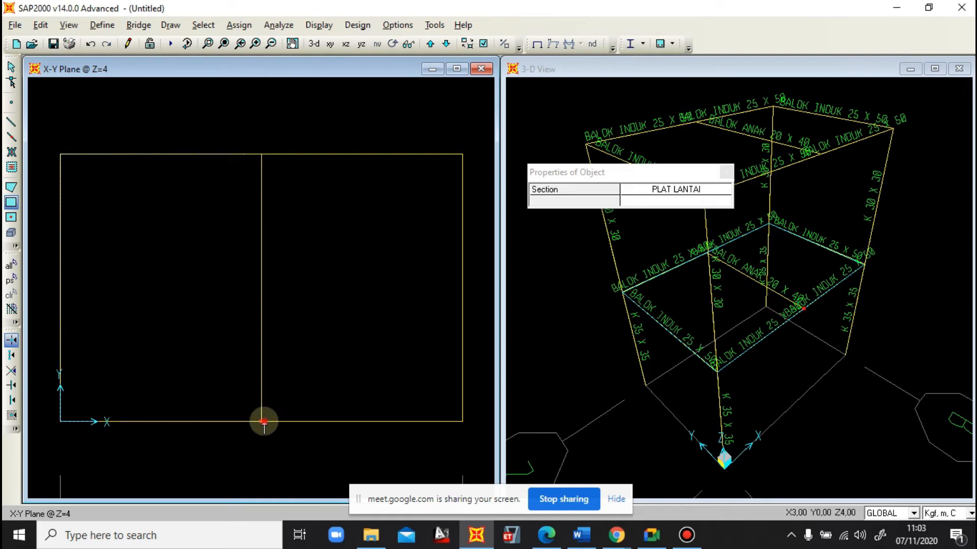
click(262, 155)
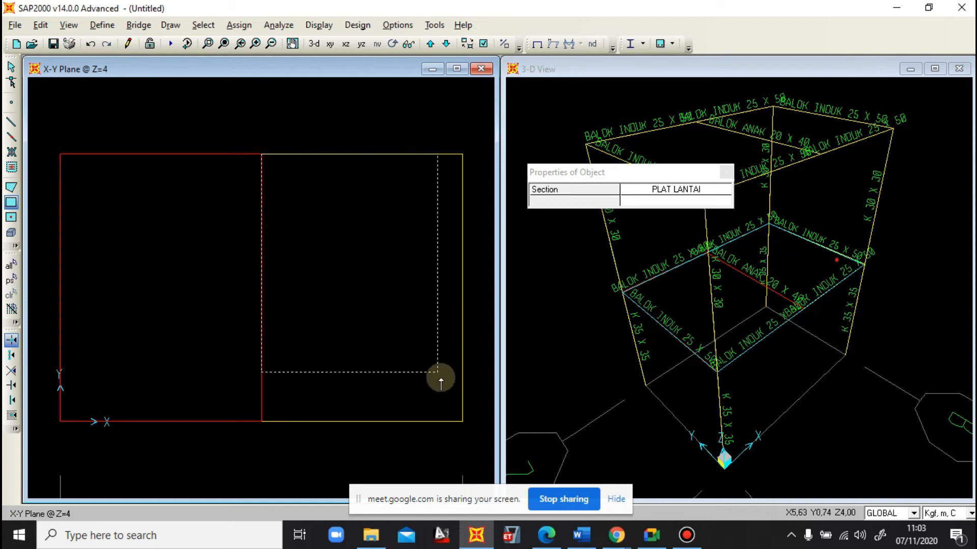
click(461, 422)
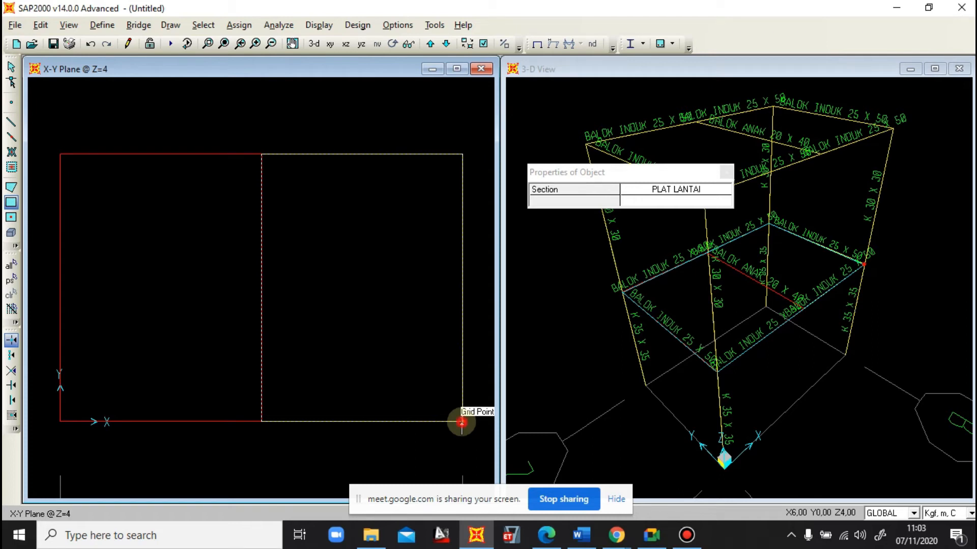
click(462, 422)
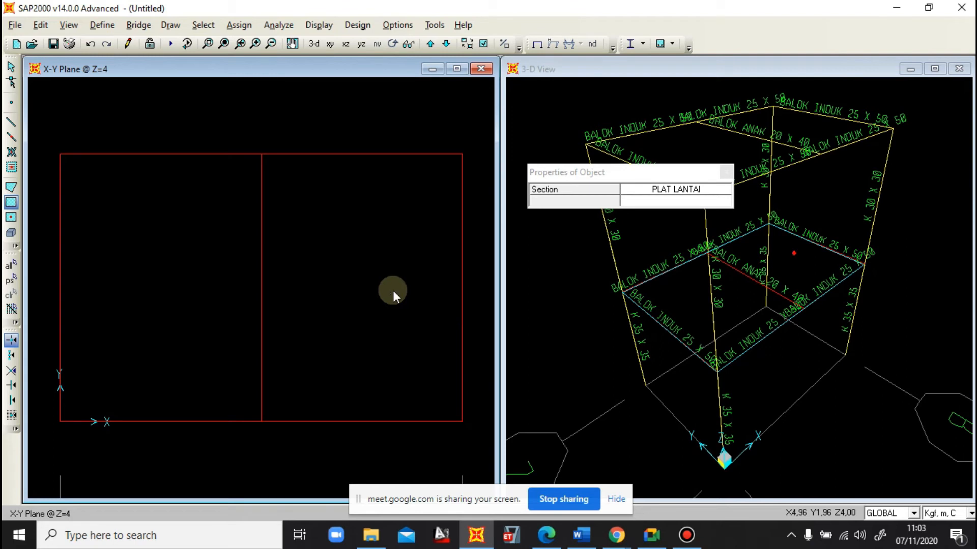
key(Escape)
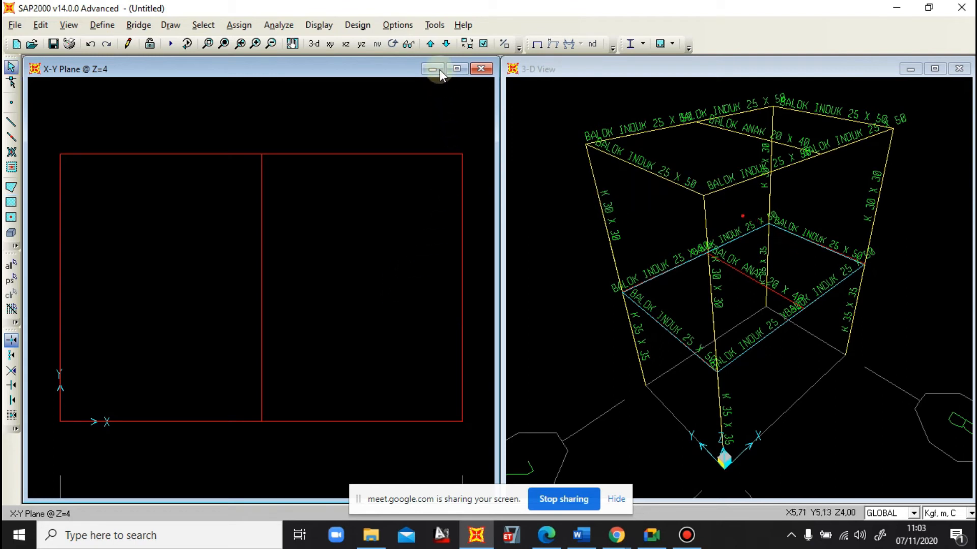
Draw two rectangular PLAT ATAP slab areas in the X-Y plane at Z=8, one on each side of the middle beam
click(430, 44)
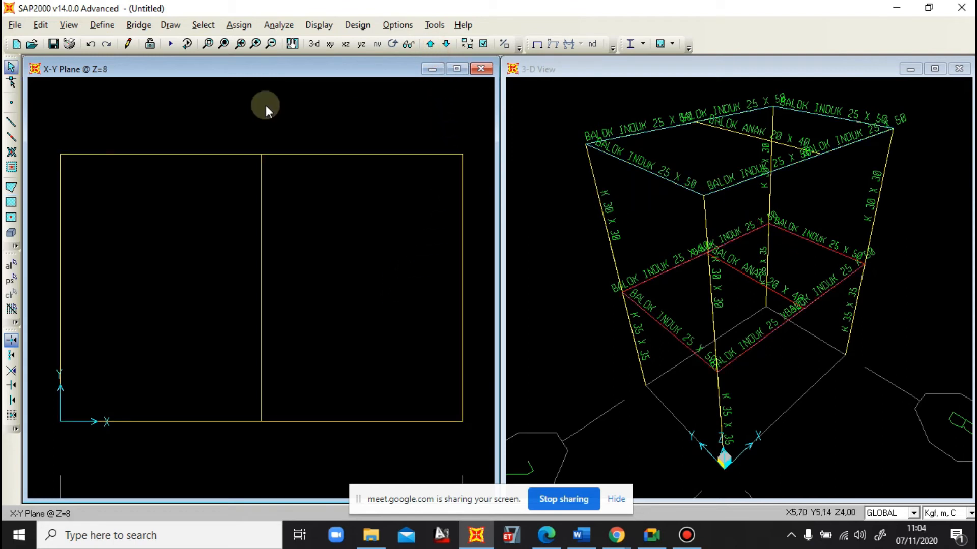
click(11, 201)
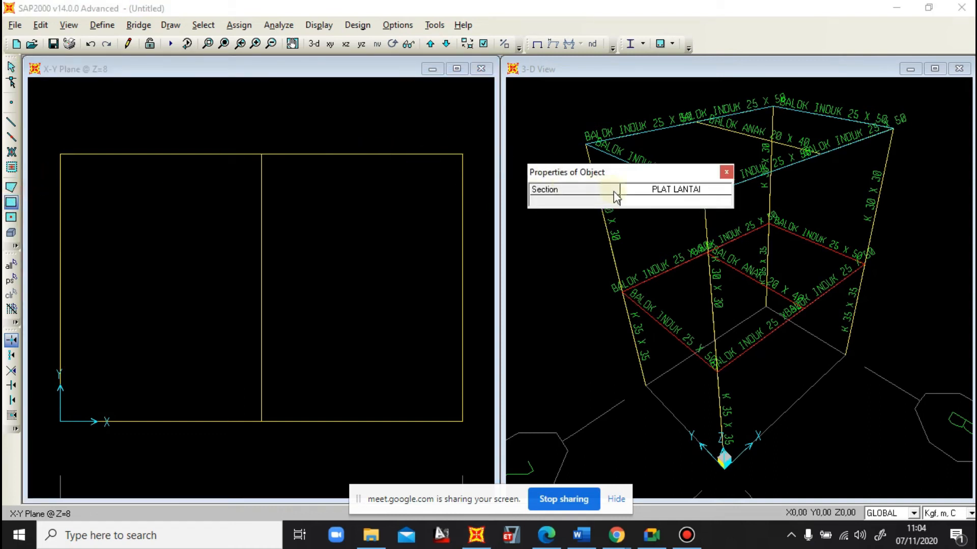
click(633, 193)
click(633, 194)
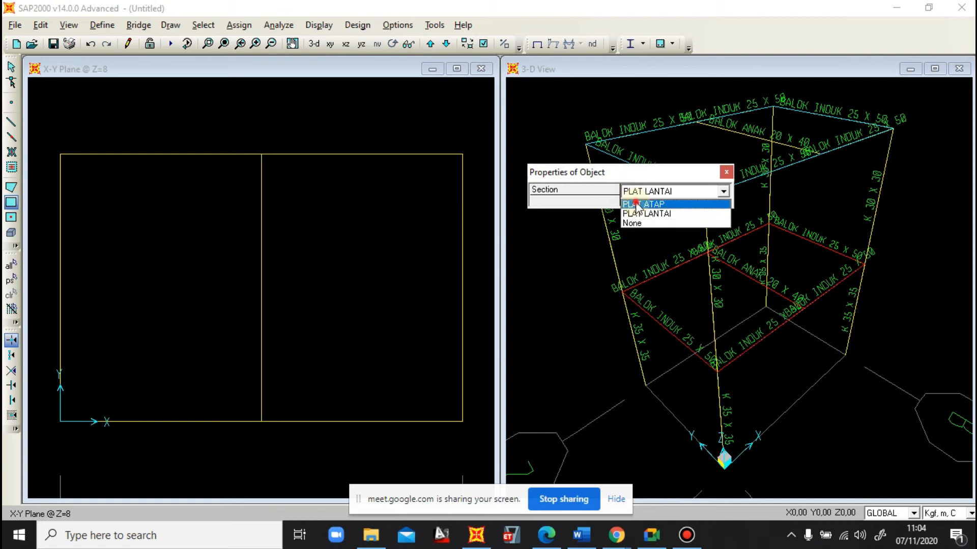
click(636, 200)
click(61, 155)
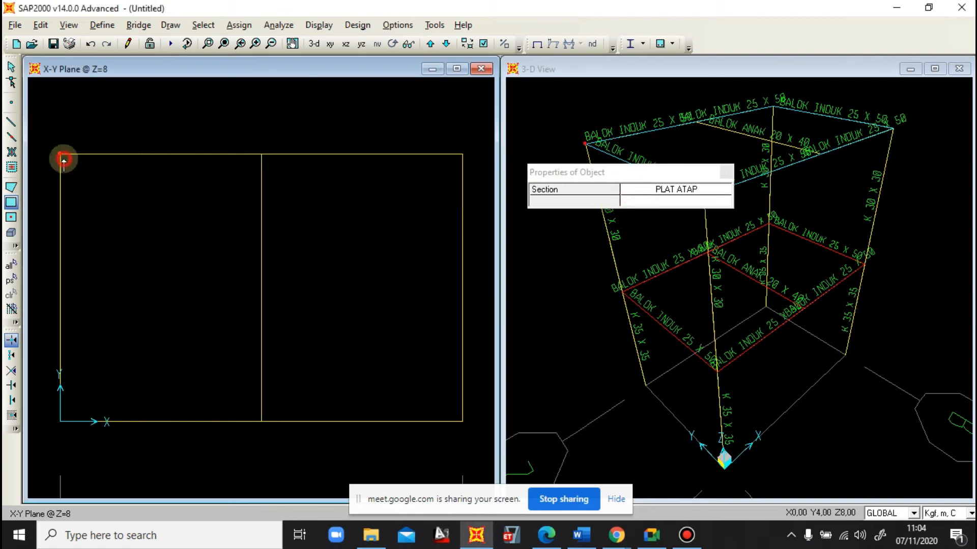
click(259, 420)
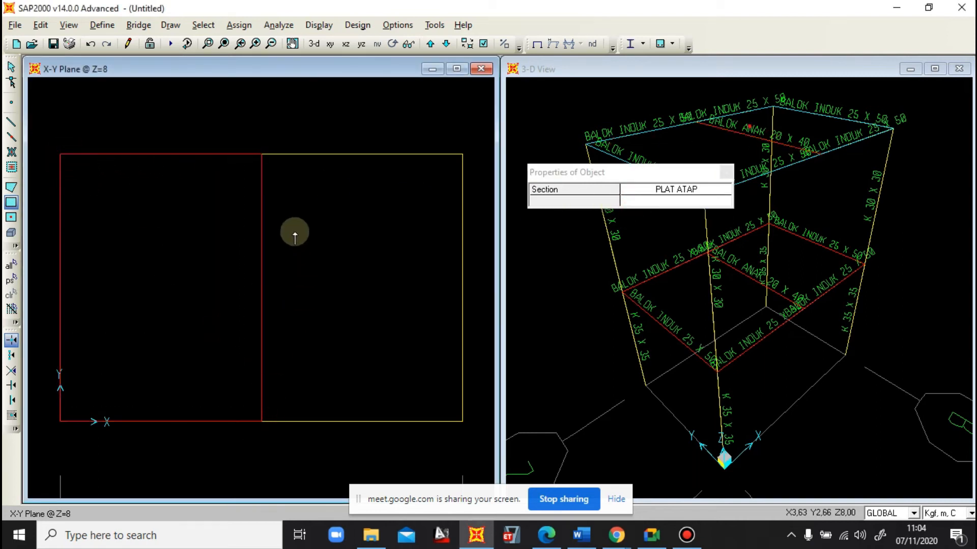
click(261, 154)
click(461, 421)
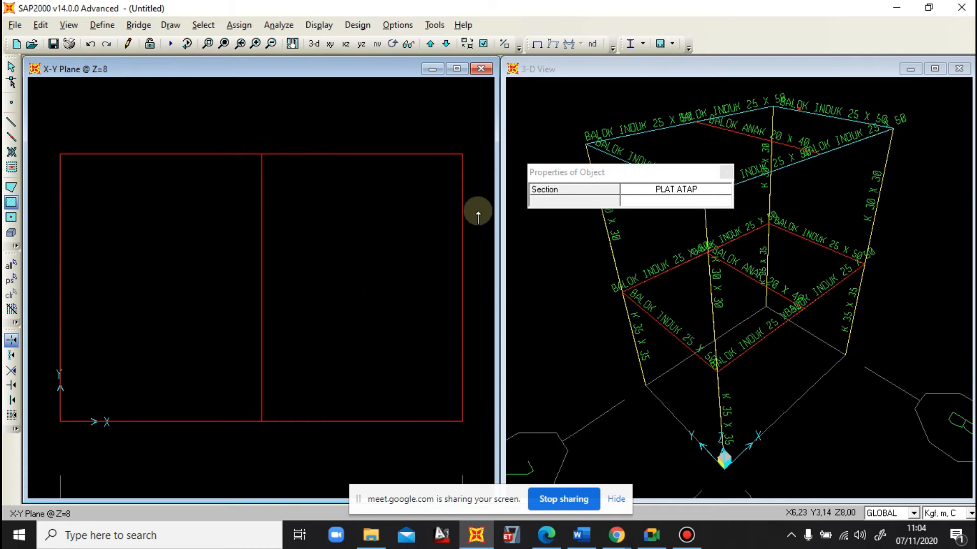
key(Escape)
Turn on the area section names in the 3-D view
click(538, 99)
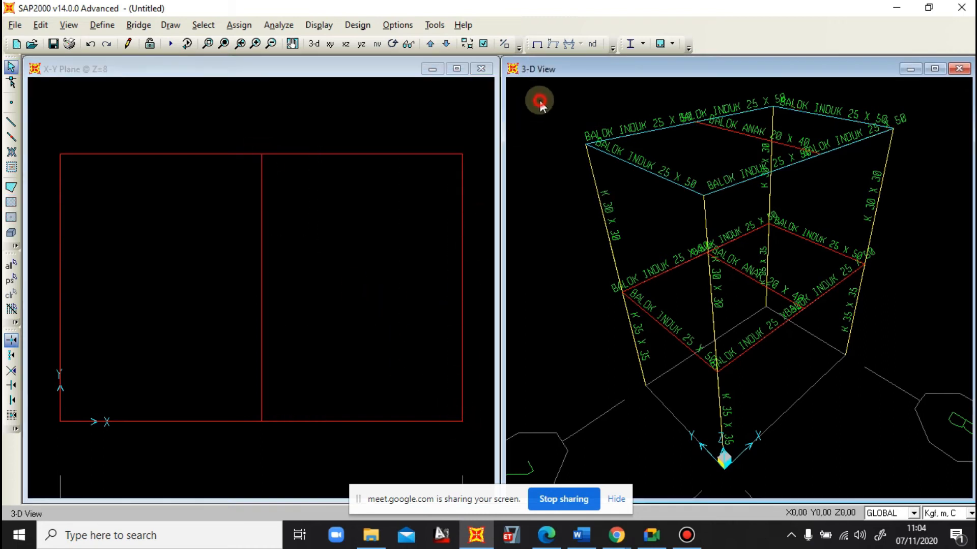
click(483, 44)
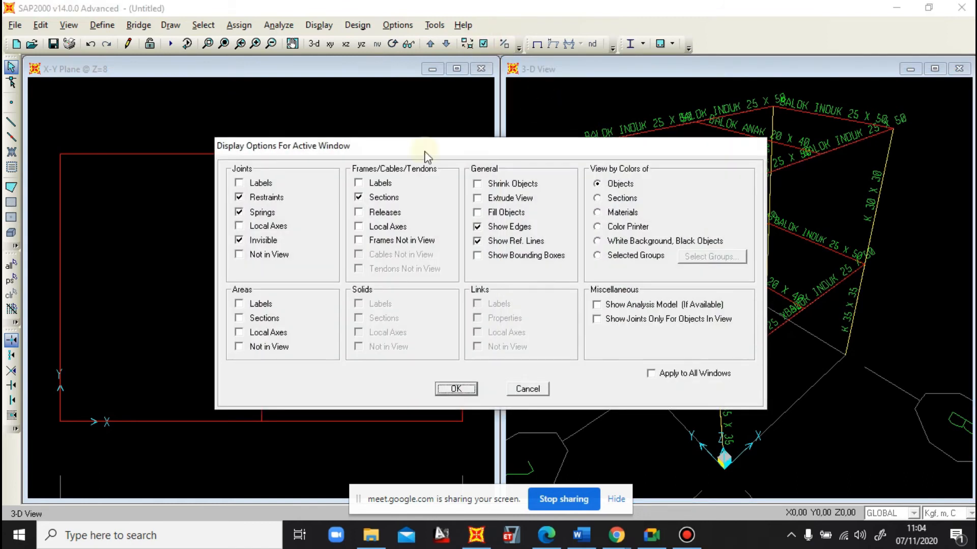
click(264, 317)
click(455, 389)
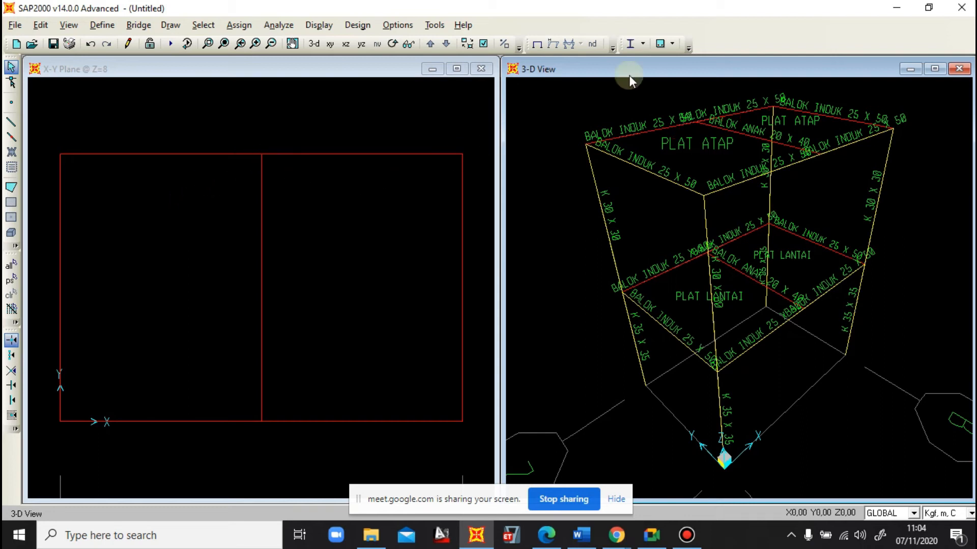
Stop sharing the screen, switch to Google Meet and look through the meeting chat
click(563, 499)
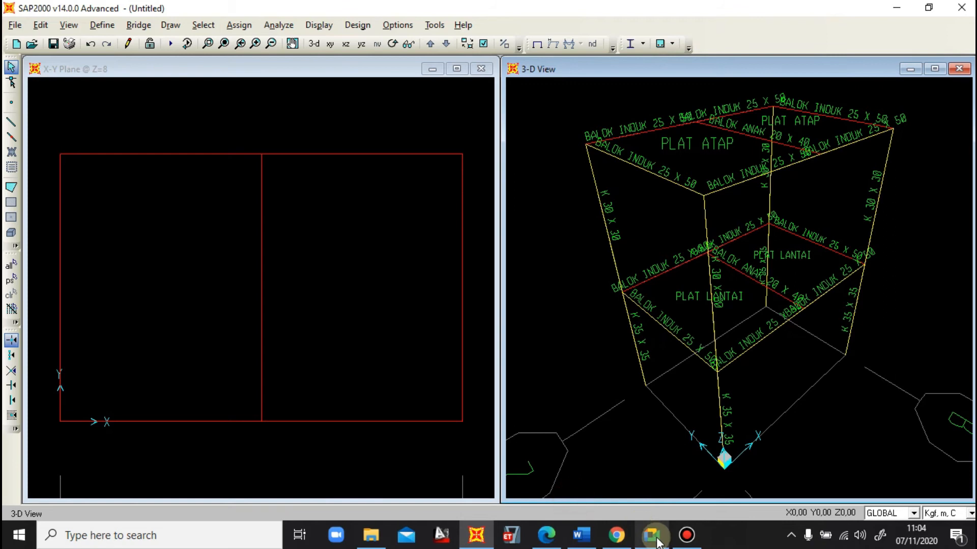
click(653, 536)
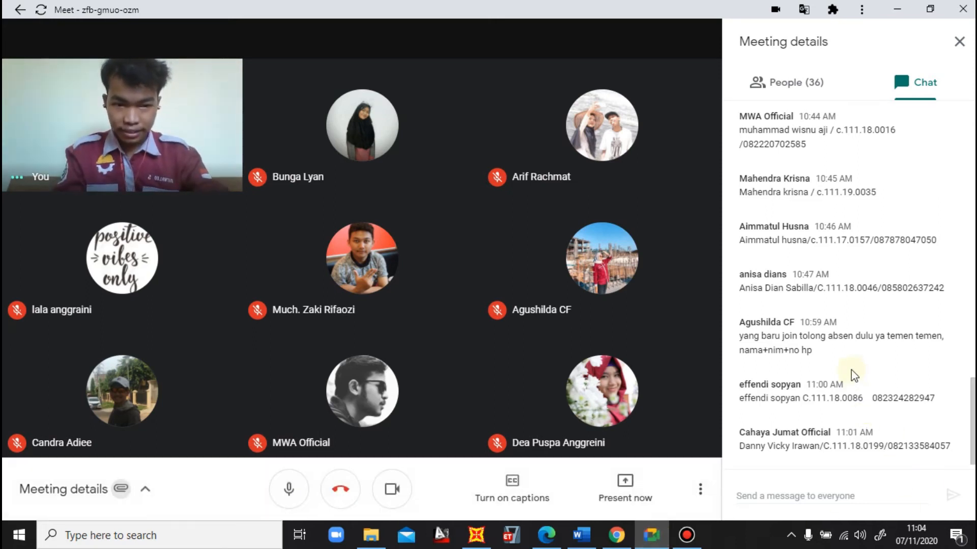
scroll(841, 351, up, 5)
scroll(840, 345, up, 4)
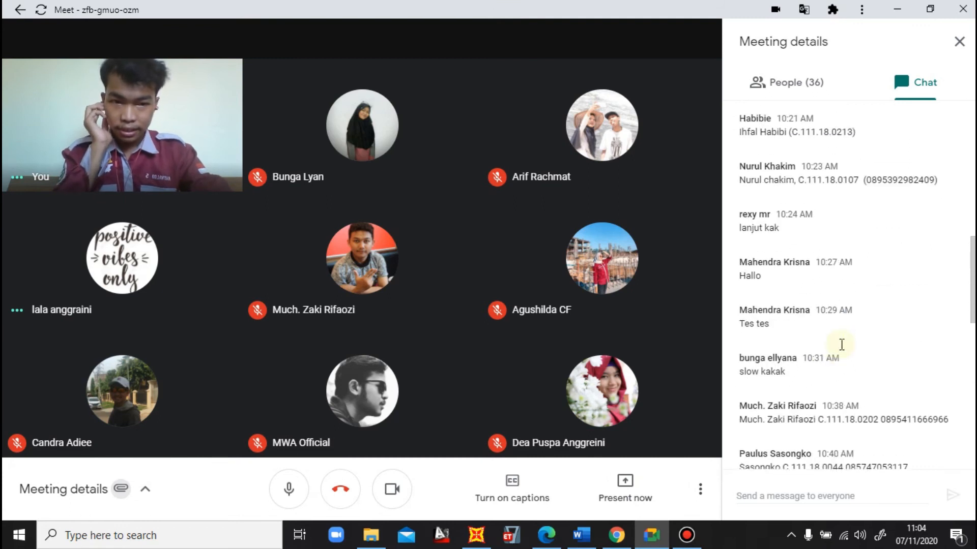
scroll(839, 346, down, 10)
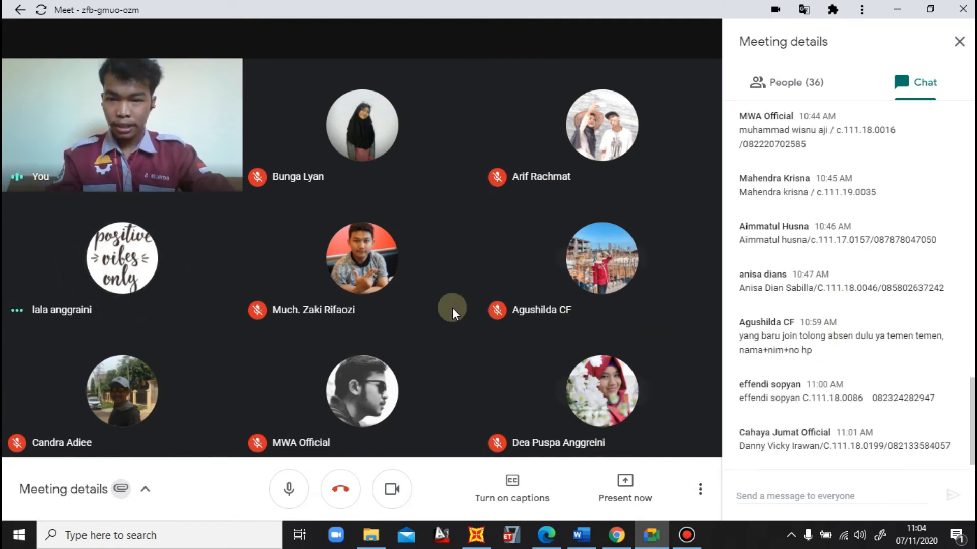
Present the entire screen in the meeting again and switch back to SAP2000
click(624, 484)
click(587, 364)
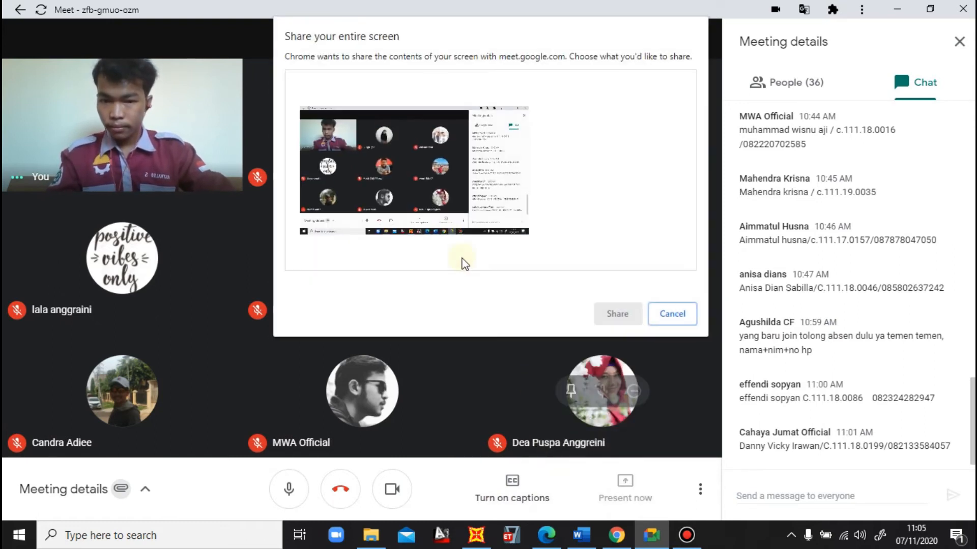
click(439, 197)
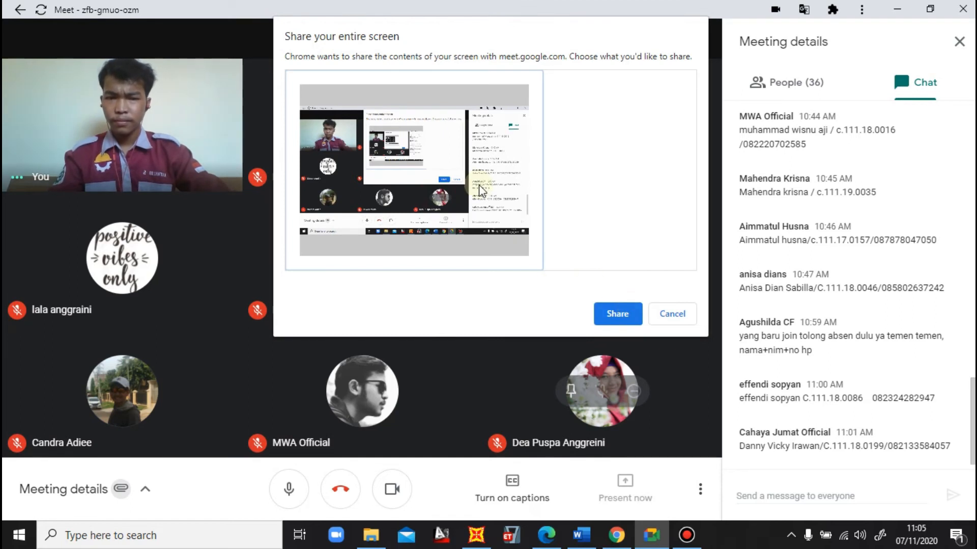
click(620, 314)
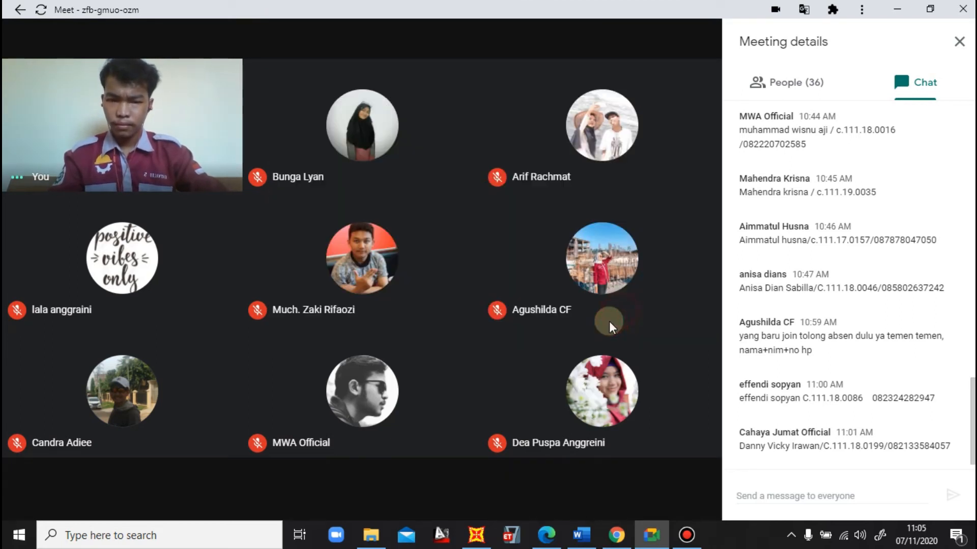
click(474, 538)
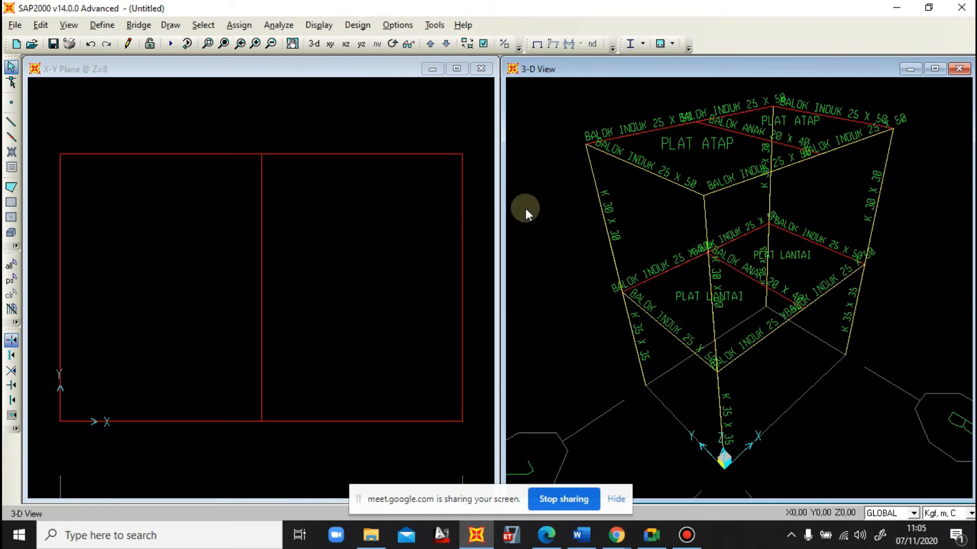
Assign fixed restraints, with all translations and rotations restrained, to the four base joints in the X-Y plane at Z=0
click(420, 127)
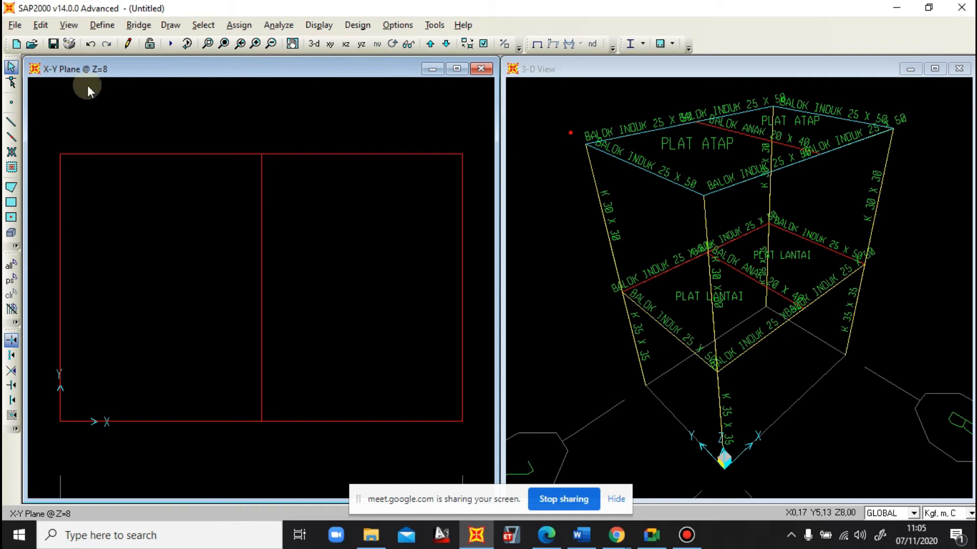
click(430, 43)
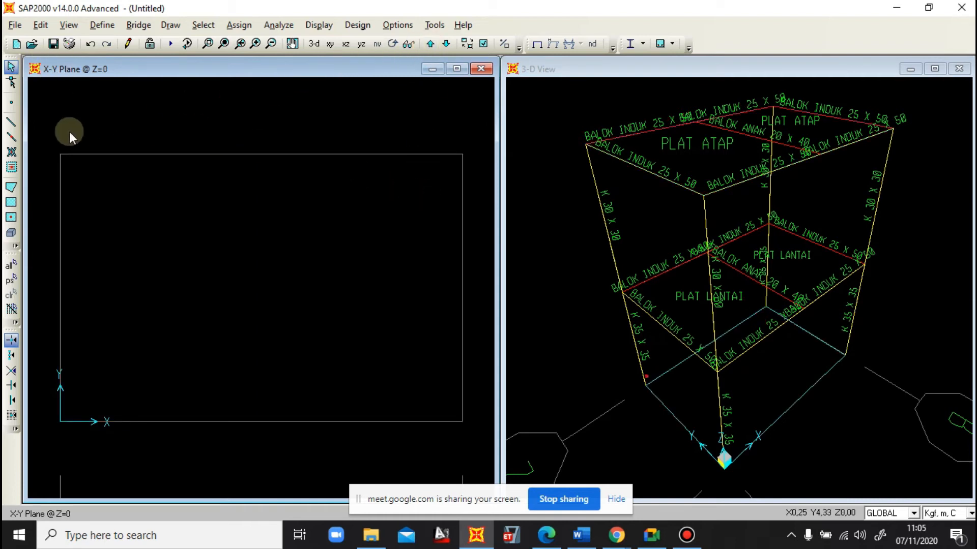
drag(40, 128, 475, 439)
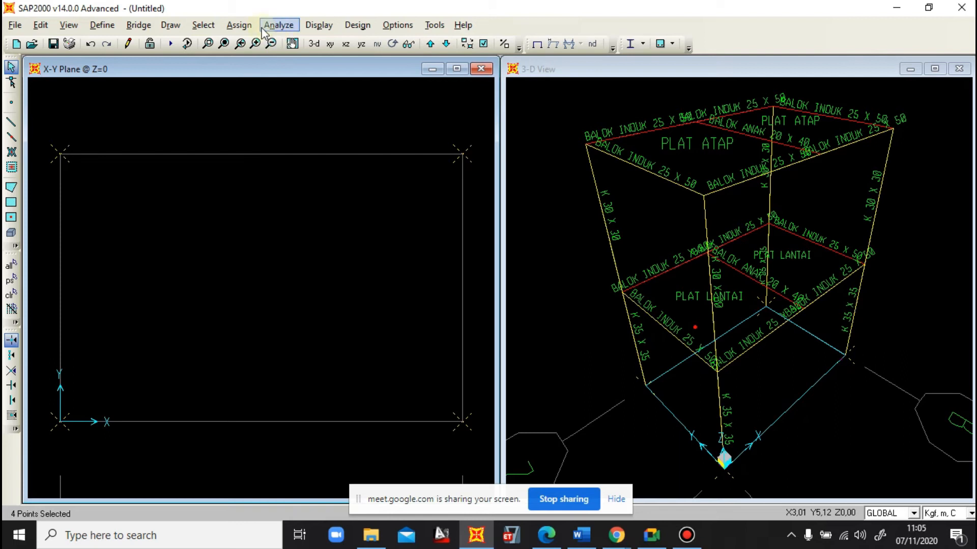
click(246, 32)
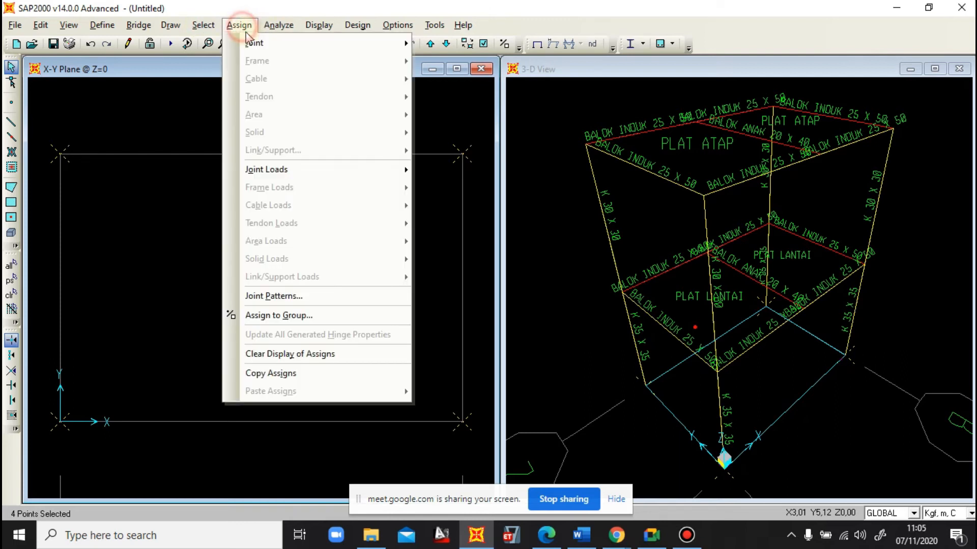
mouse_move(261, 45)
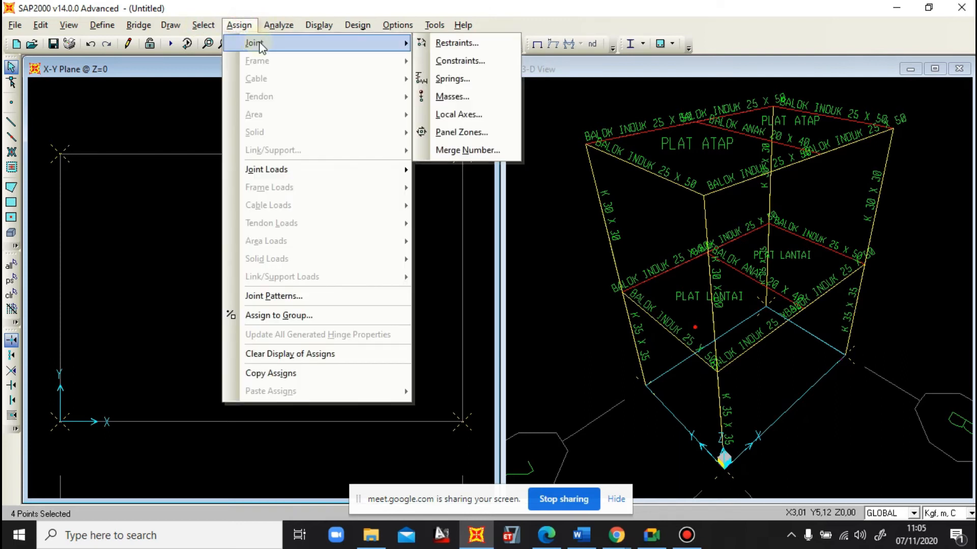
click(454, 43)
click(460, 316)
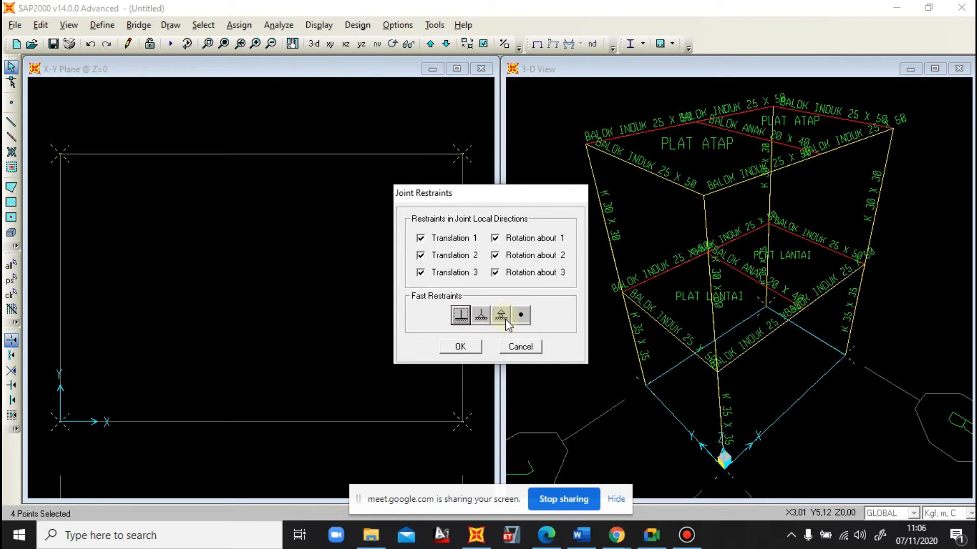
click(464, 316)
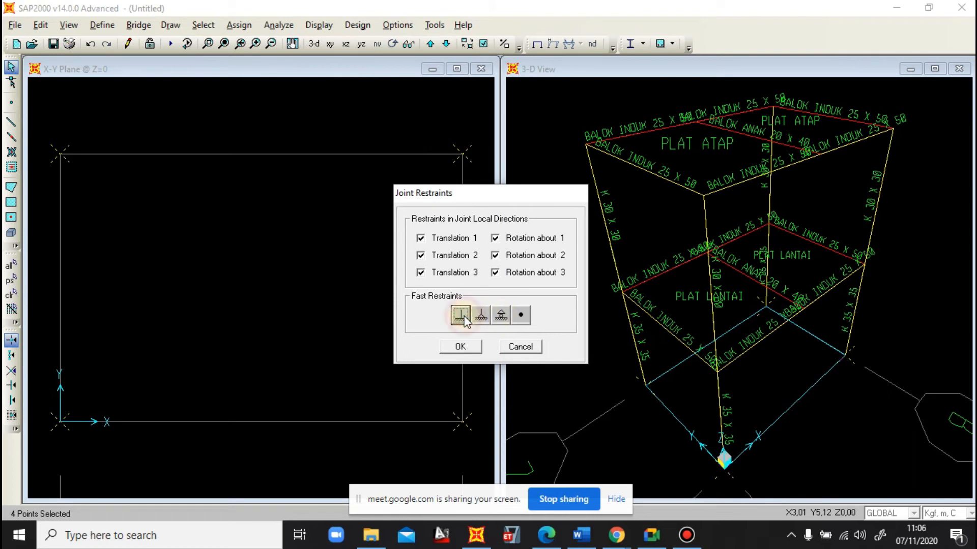
click(468, 349)
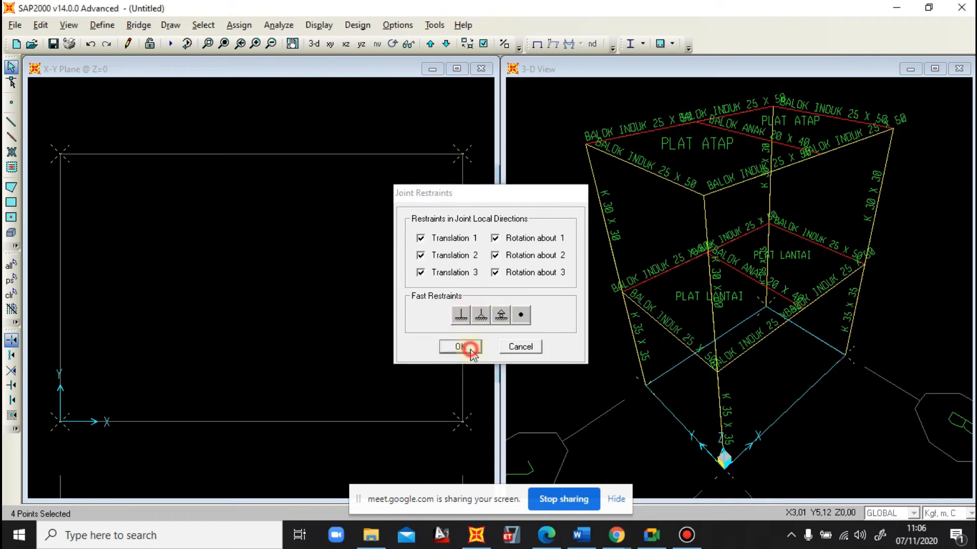
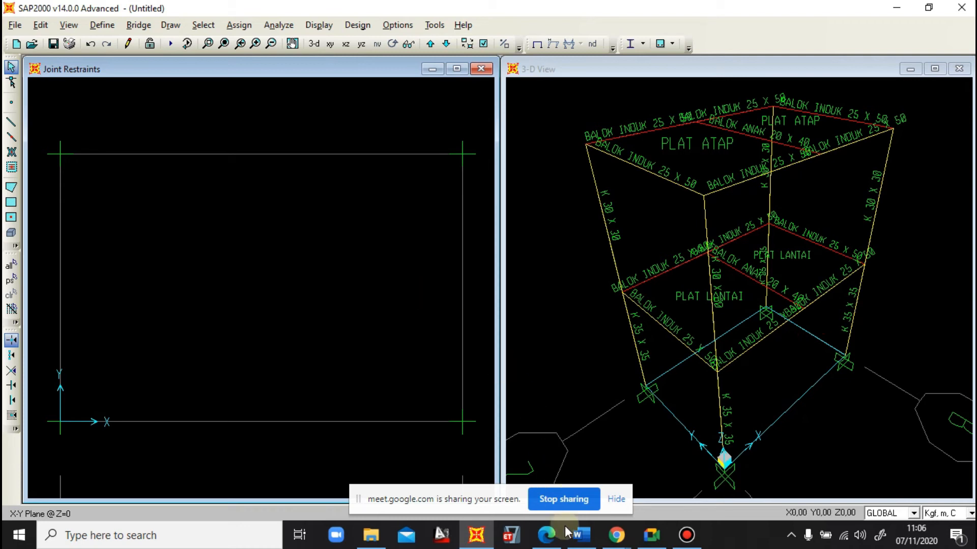
Switch to Word and review the dead and live load calculations for the roof and first floor
click(581, 535)
scroll(494, 328, down, 15)
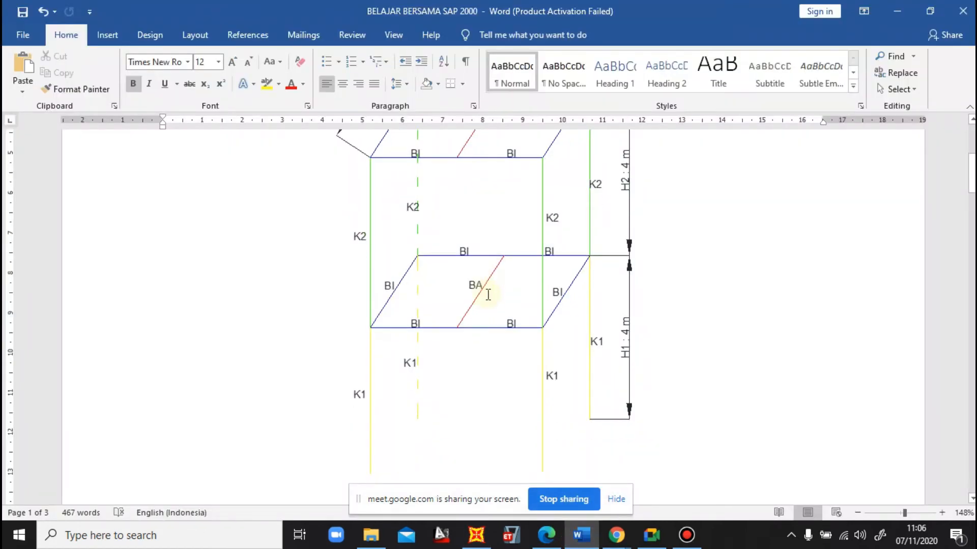
scroll(509, 321, down, 20)
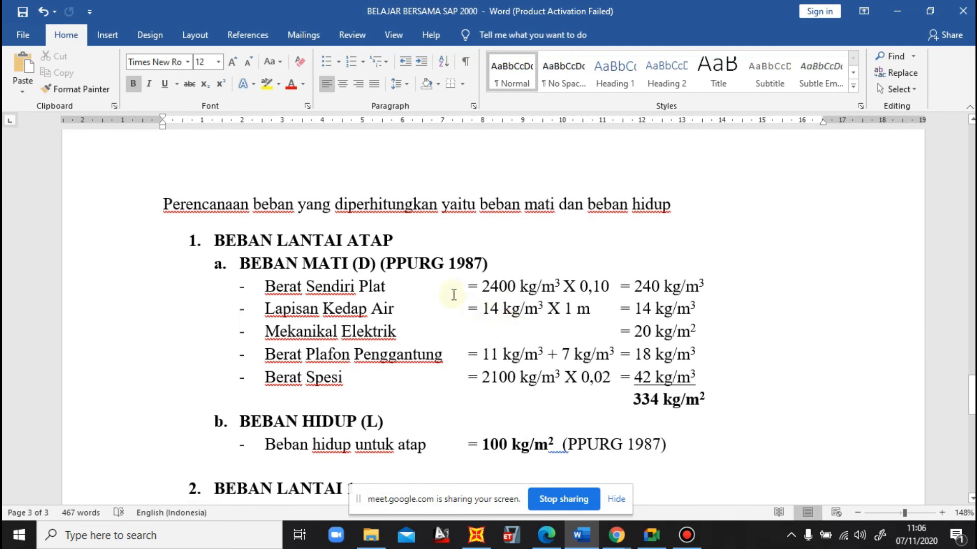
scroll(386, 269, down, 5)
scroll(314, 265, down, 1)
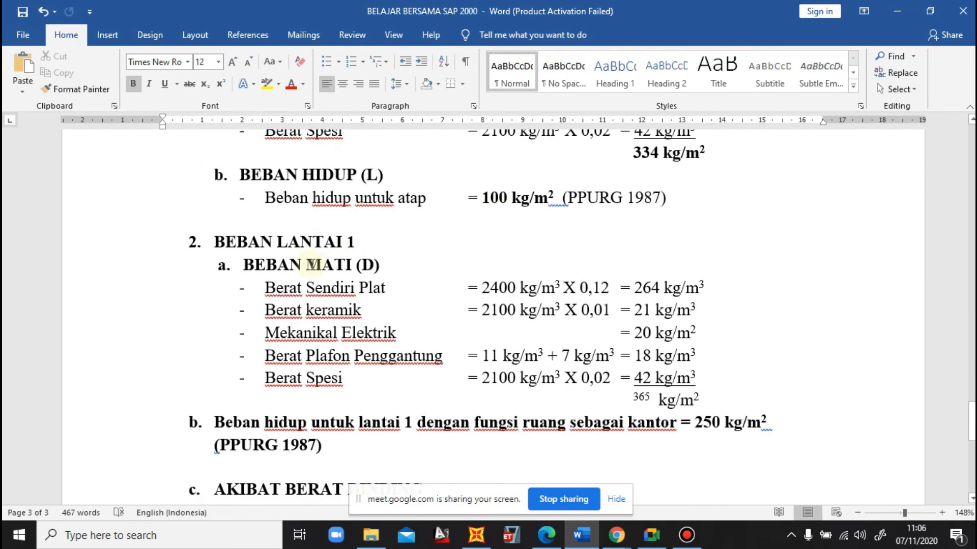
scroll(311, 263, down, 5)
scroll(321, 277, up, 9)
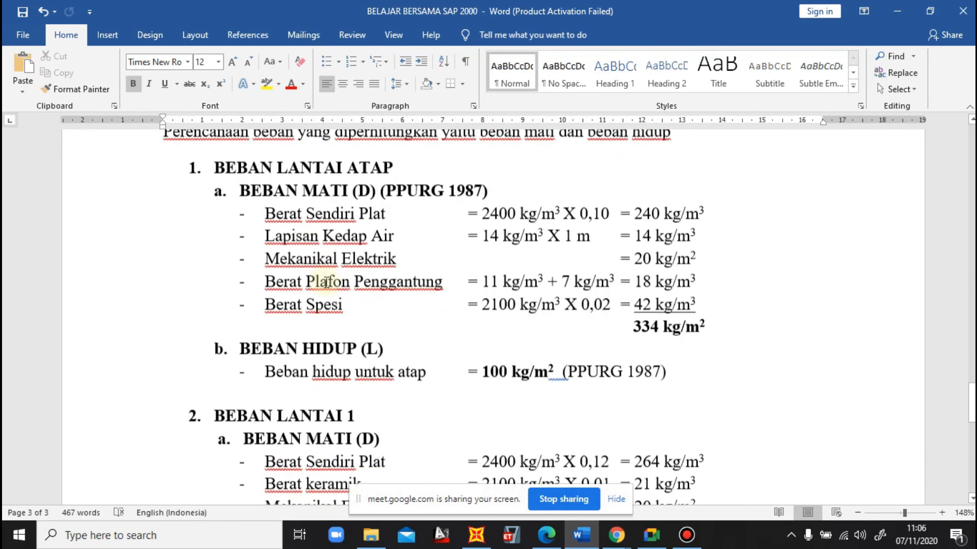
scroll(356, 292, up, 2)
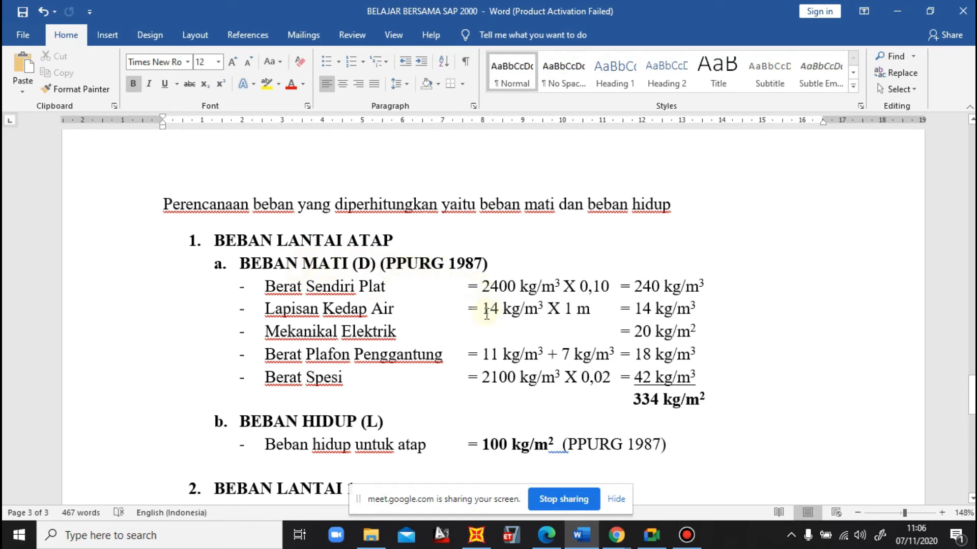
Return to SAP2000, select both roof slab areas in the X-Y plane at Z=8, and open the uniform shell load assignment
click(896, 10)
click(431, 43)
click(430, 44)
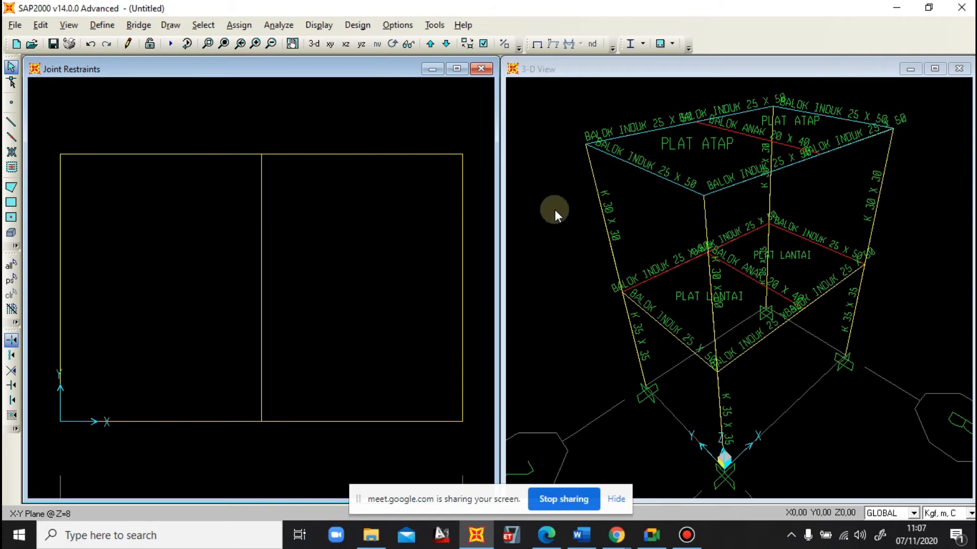
click(159, 219)
click(326, 247)
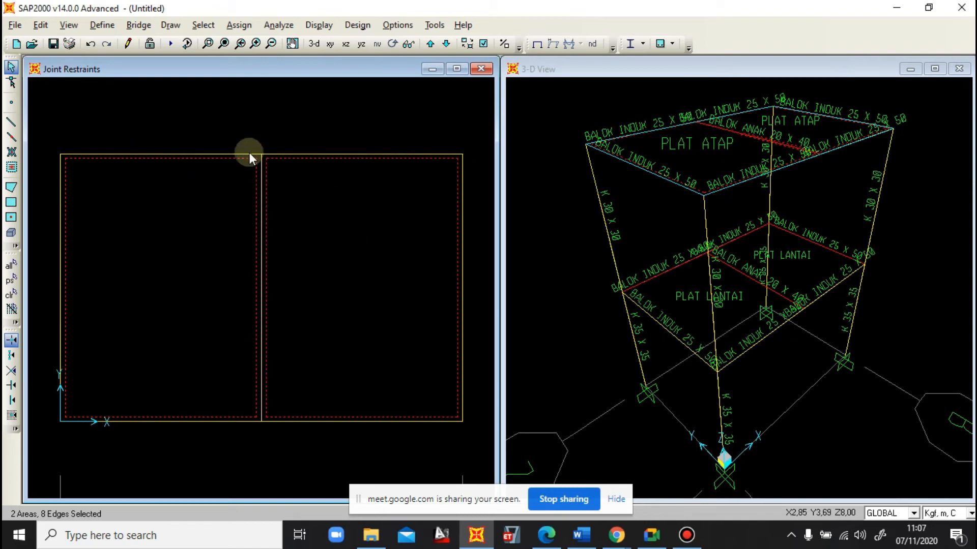
click(239, 26)
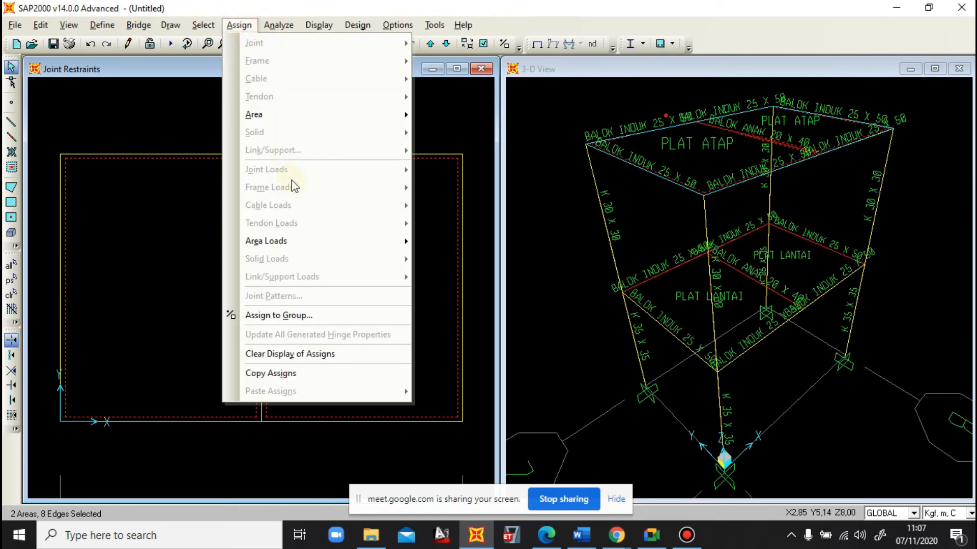
mouse_move(308, 242)
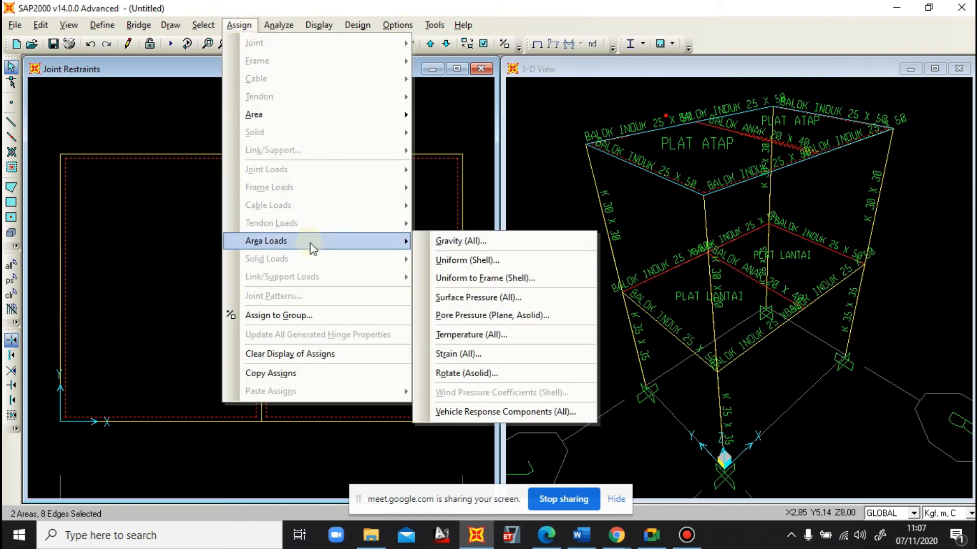
click(456, 261)
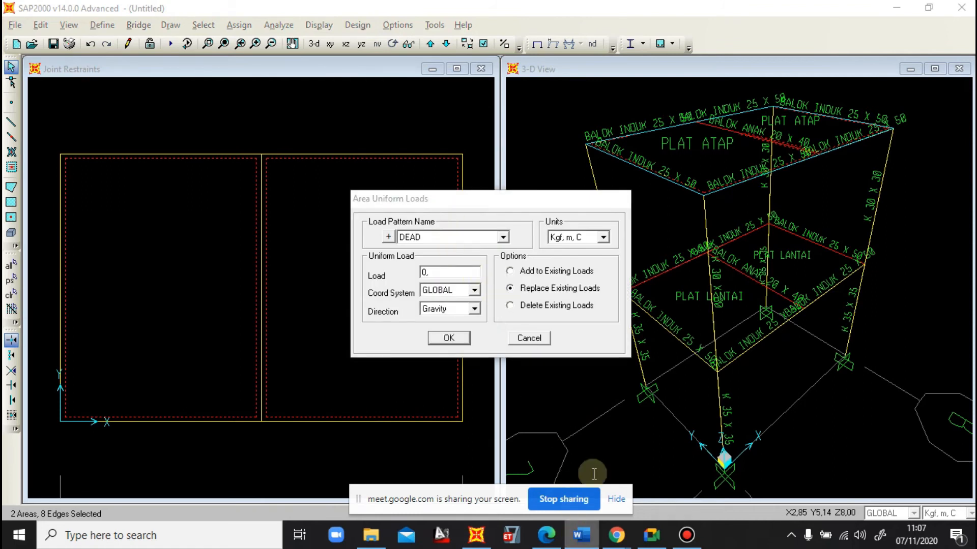
Switch to Word and append "-240 = 94 KG" in normal script after the roof dead load total
click(581, 535)
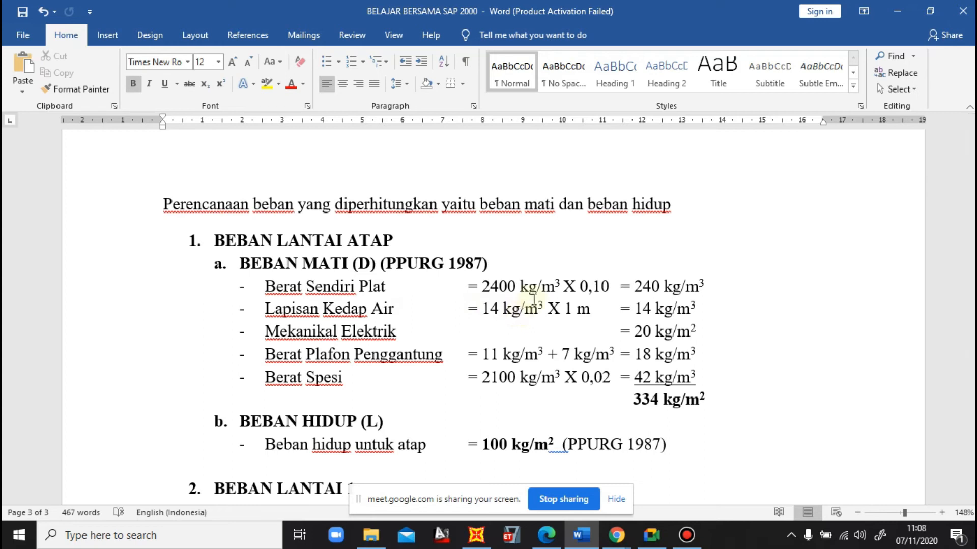
click(732, 403)
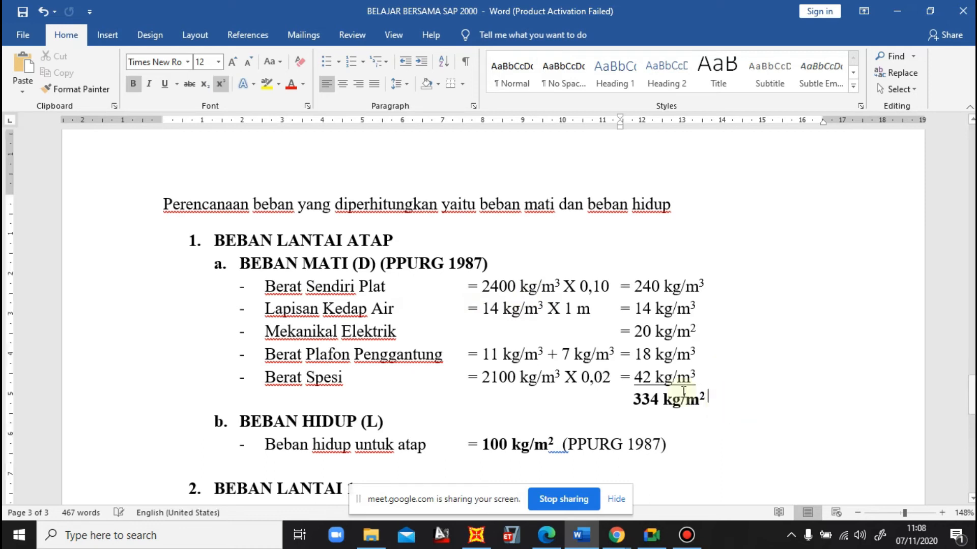
click(220, 84)
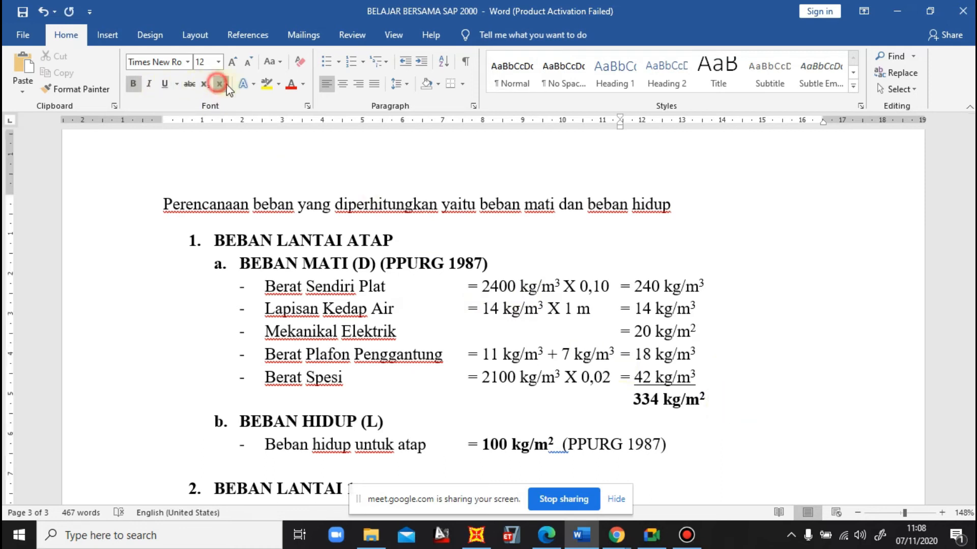
text(-240 =)
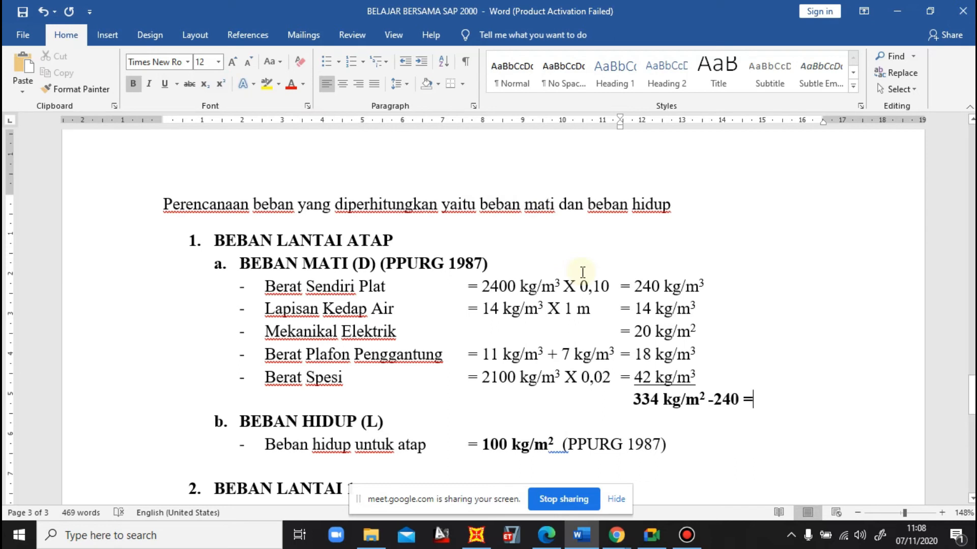
text(94 KG)
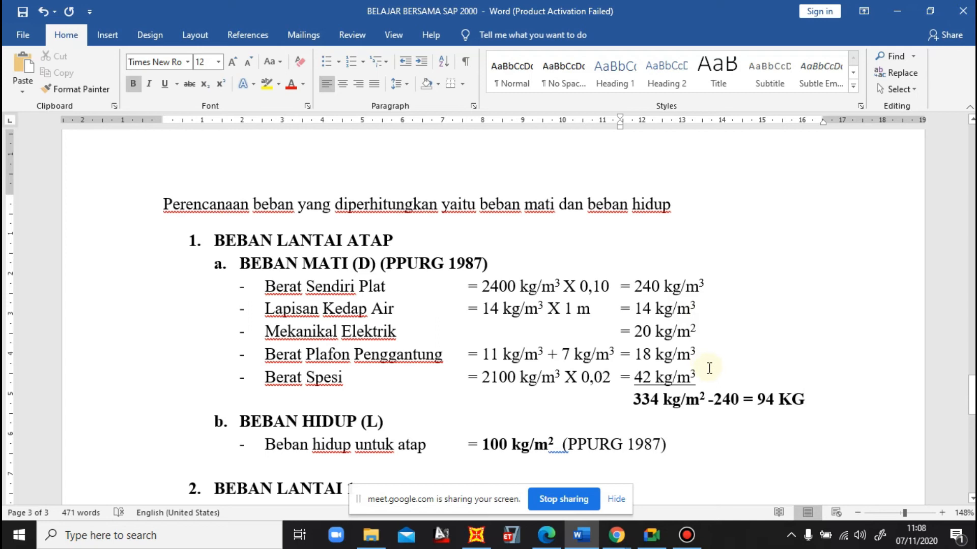
Retype the superscript 2 after kg/m in the roof dead load total and complete the result's unit as KG/M²
click(707, 399)
key(BackSpace)
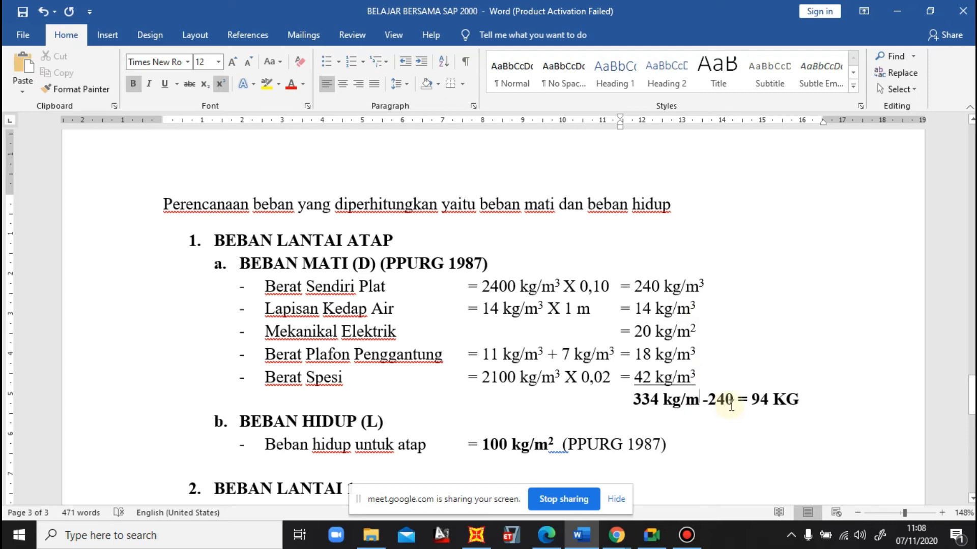
text(2)
click(821, 400)
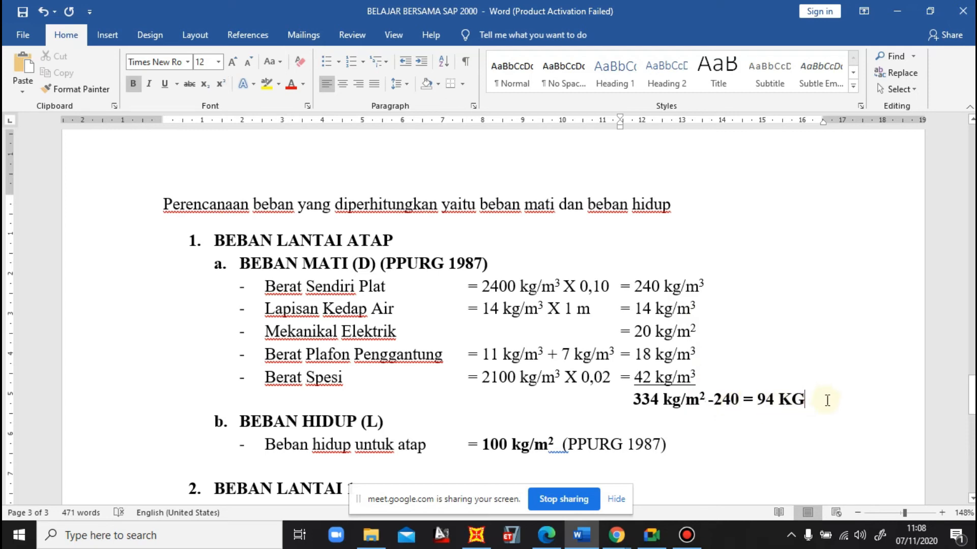
text(/)
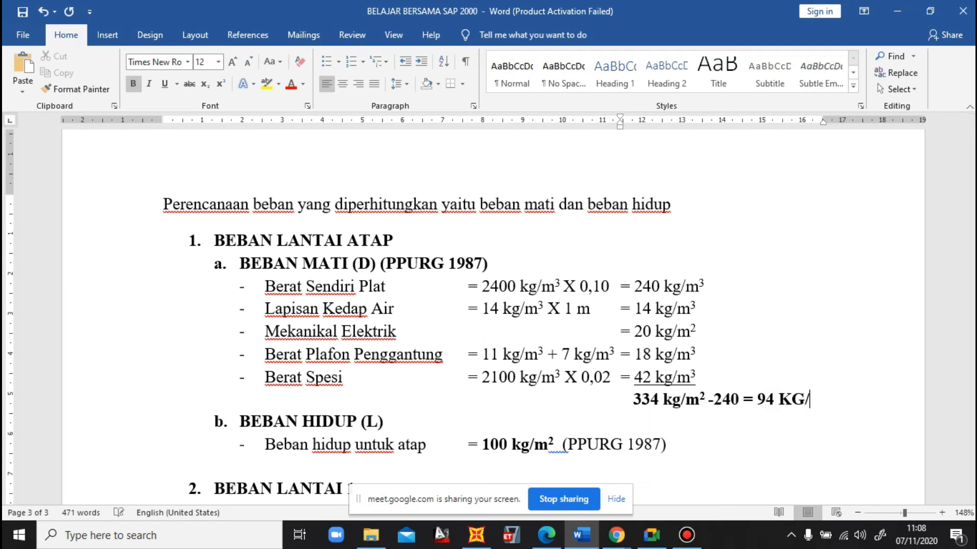
text(M)
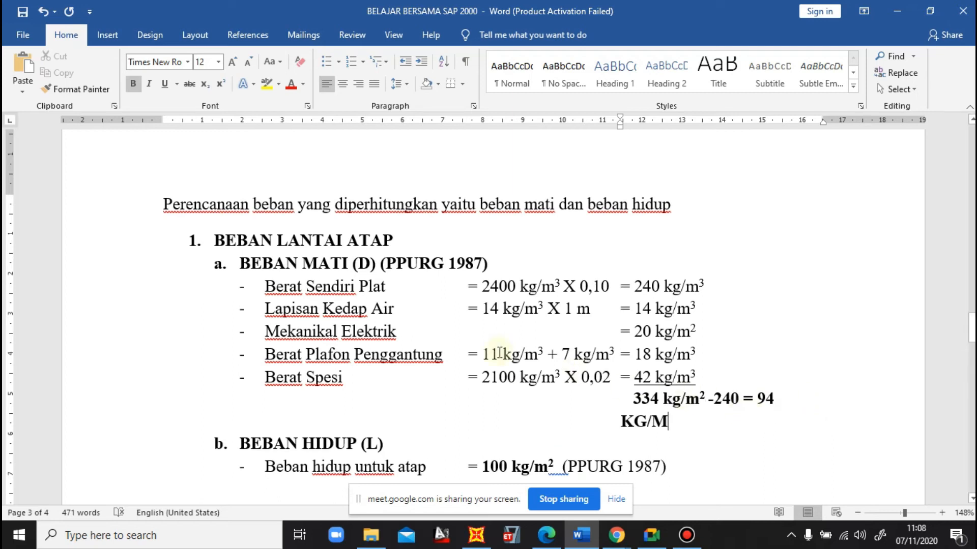
click(220, 83)
text(2)
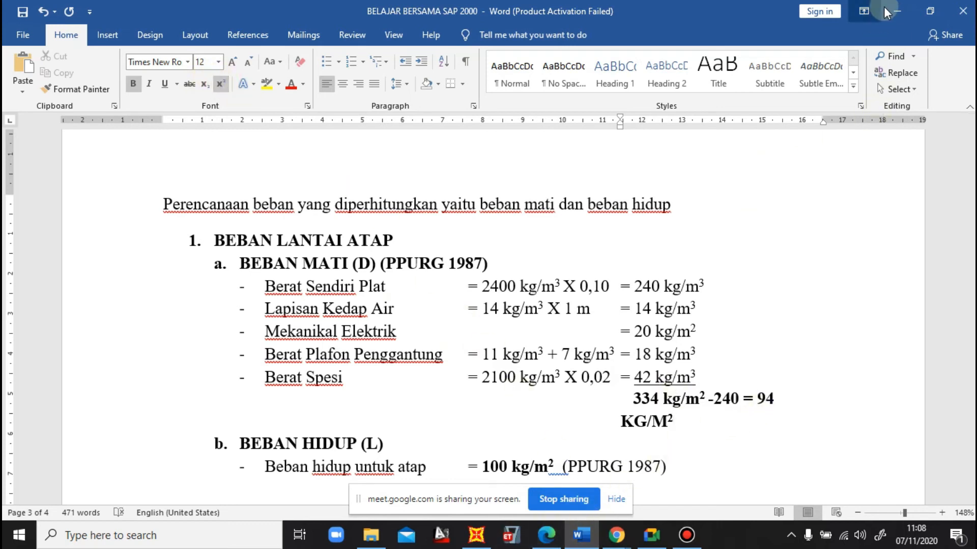
Return to SAP2000 and assign a uniform DEAD load of 94 kgf/m² in the gravity direction to both roof slabs
click(897, 11)
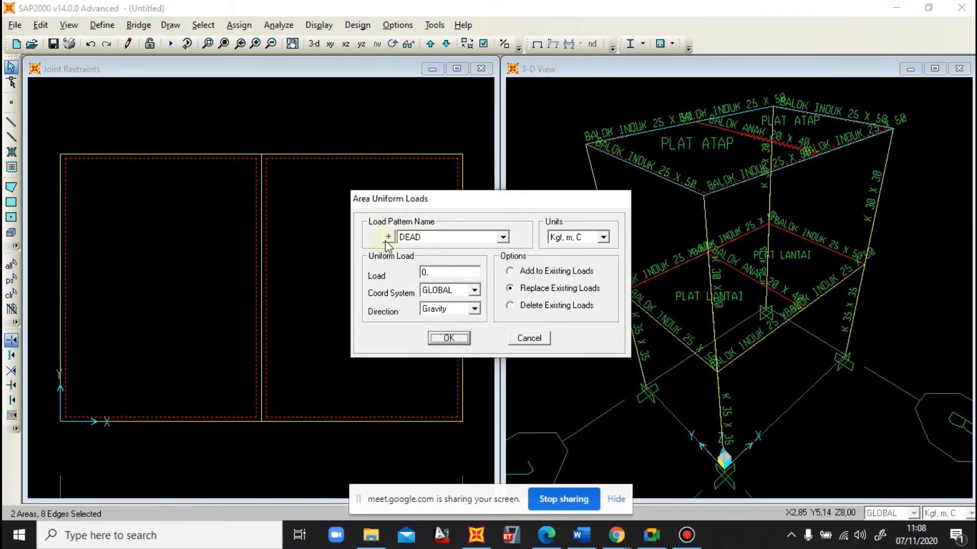
click(426, 238)
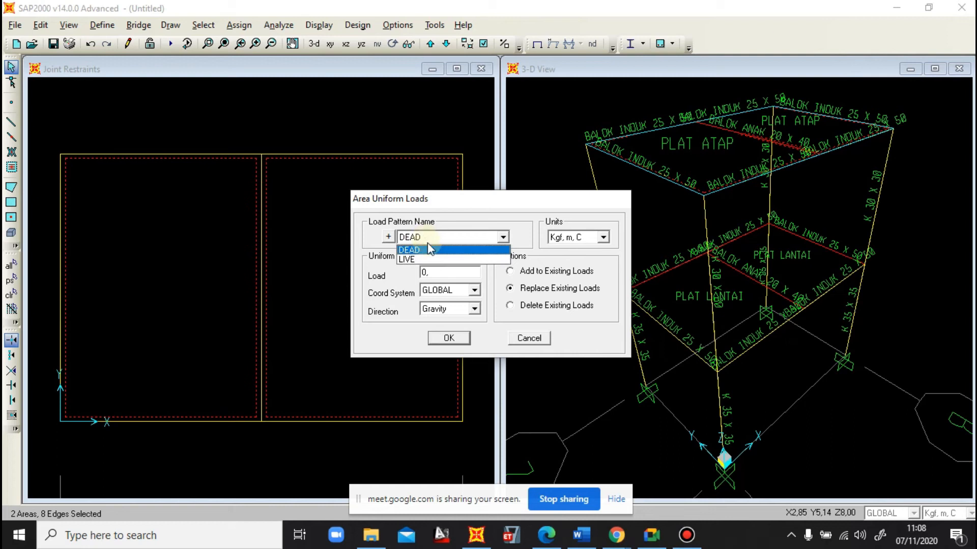
click(430, 251)
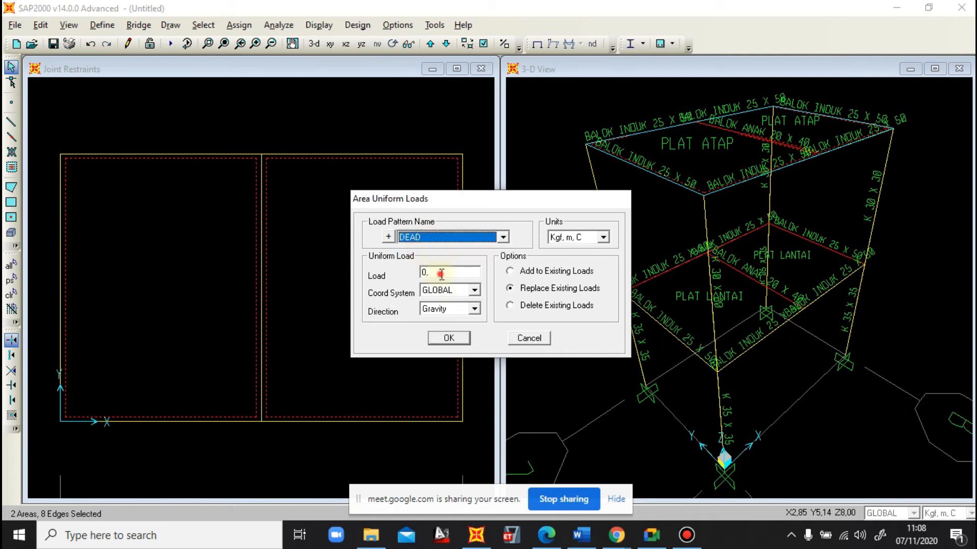
double_click(440, 274)
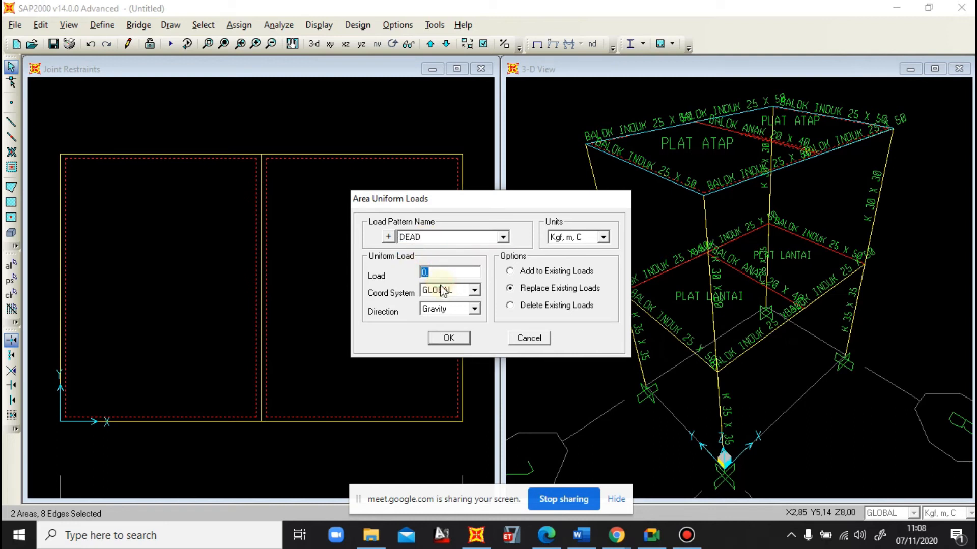
text(94)
click(449, 338)
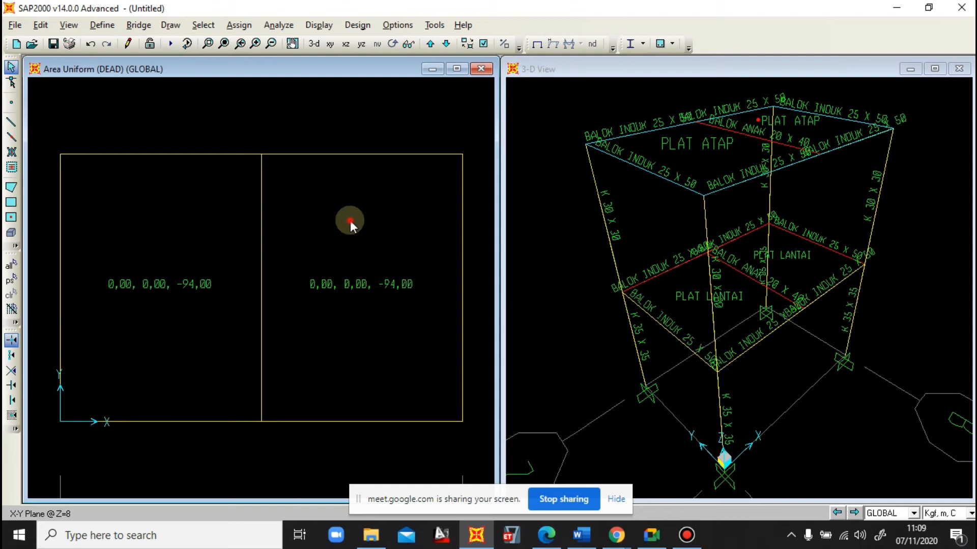
Reselect both roof slabs, check the roof live load in Word, and assign them a uniform LIVE gravity load of 100 kgf/m²
click(350, 221)
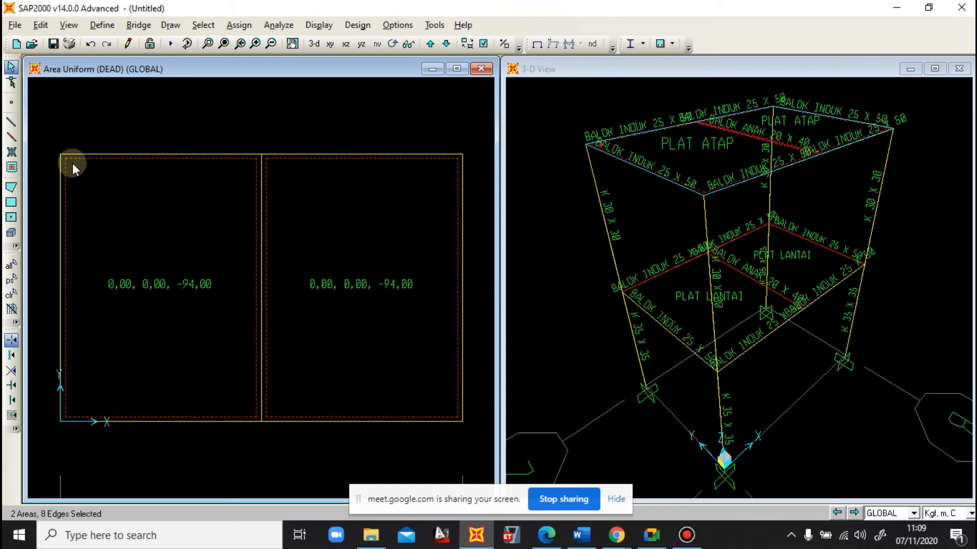
click(237, 26)
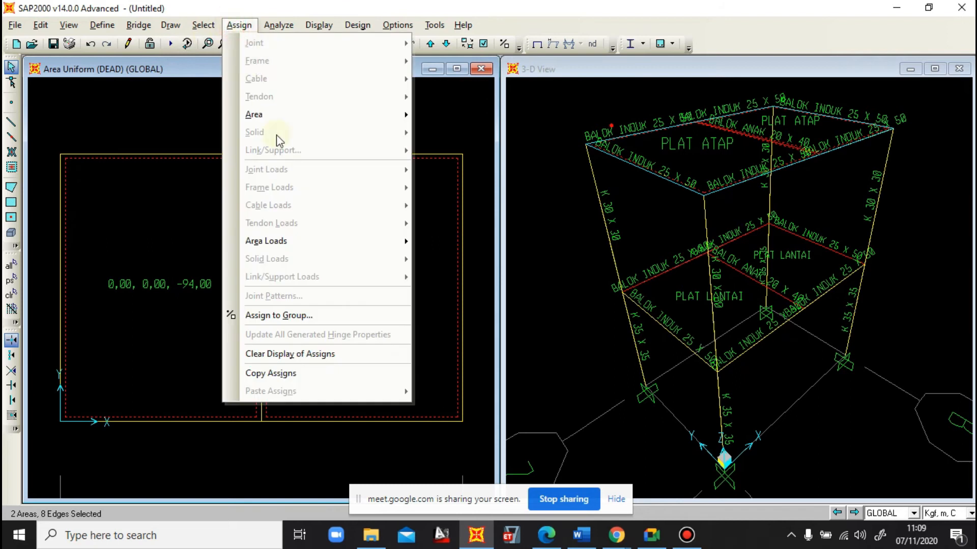
mouse_move(309, 240)
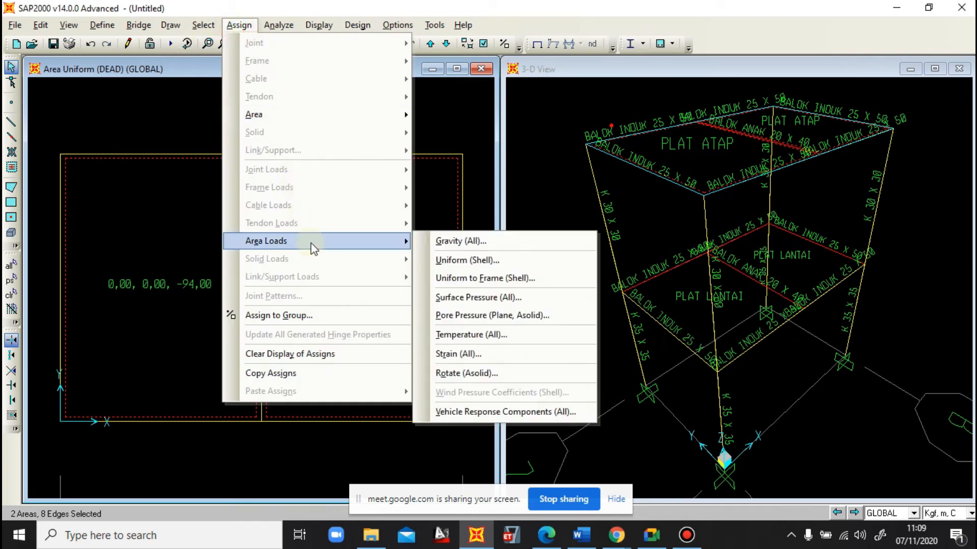
click(461, 260)
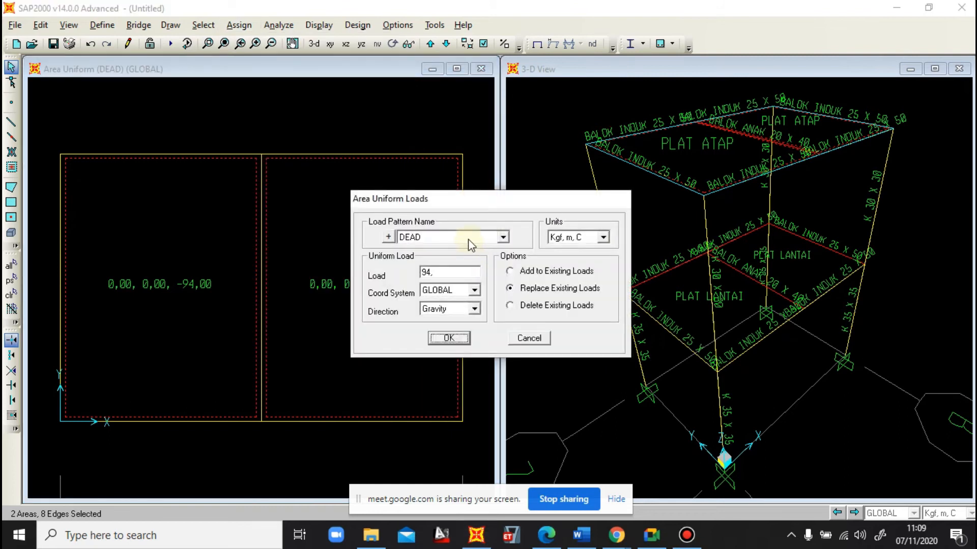
click(468, 239)
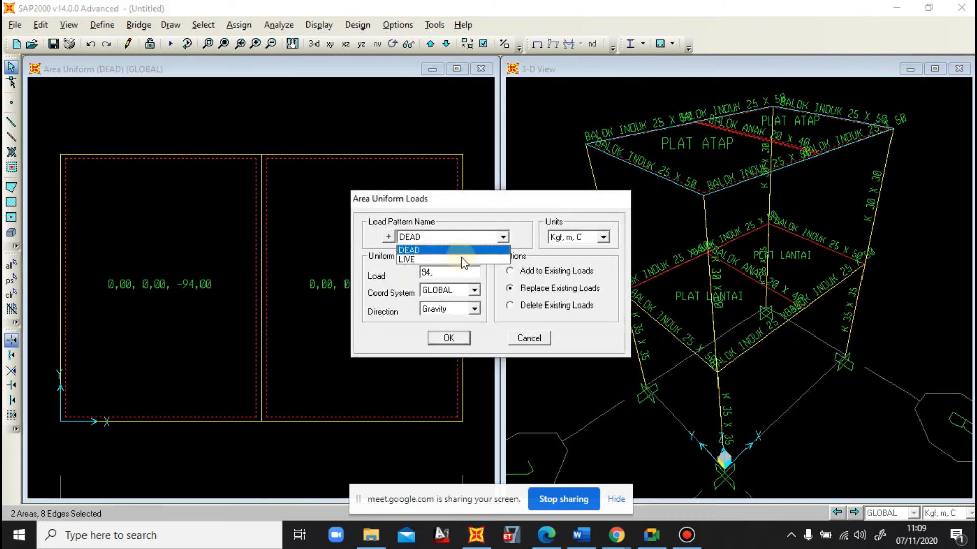
click(461, 260)
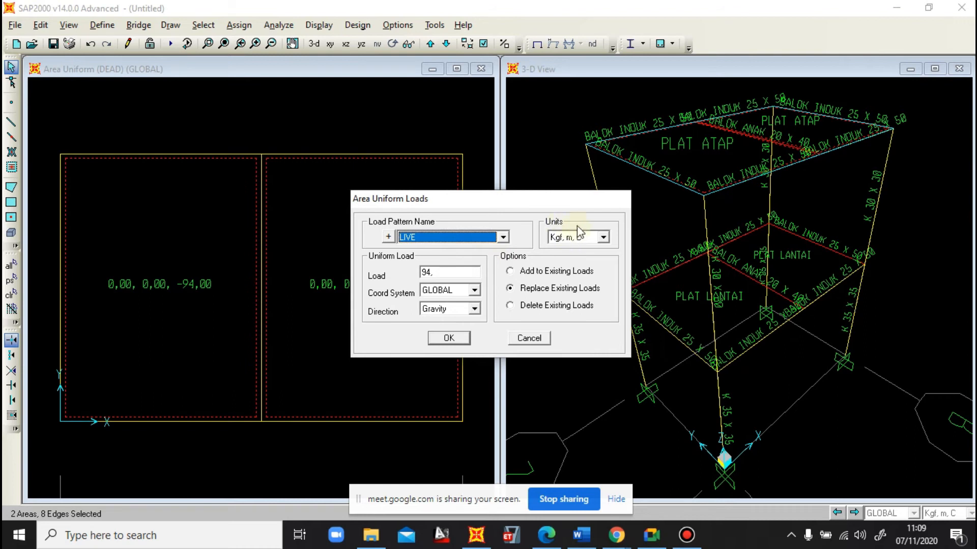
click(581, 535)
scroll(559, 330, down, 4)
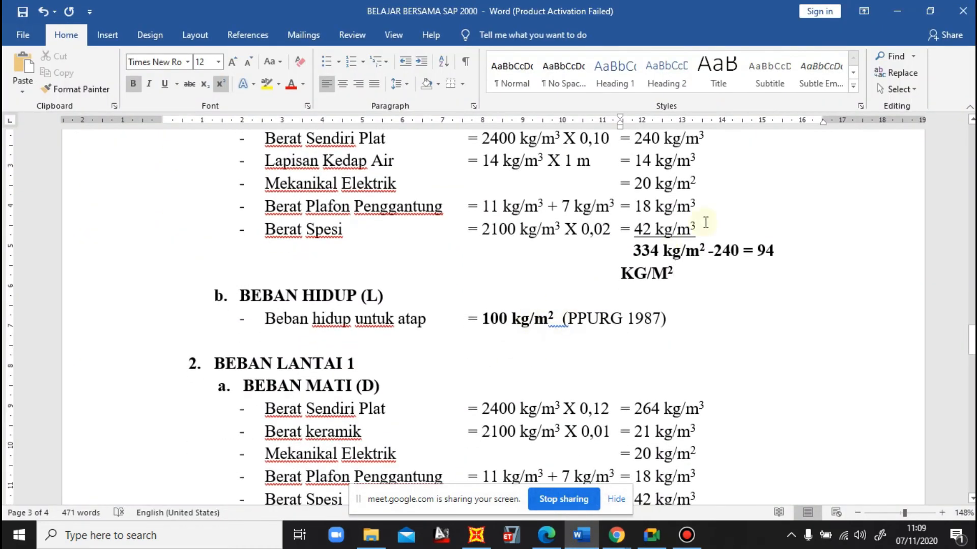
click(895, 11)
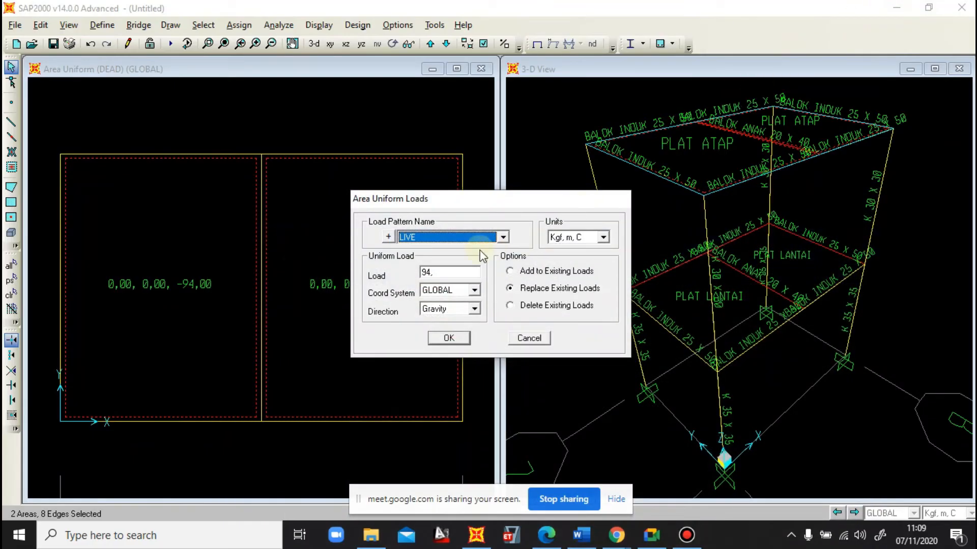
key(Tab)
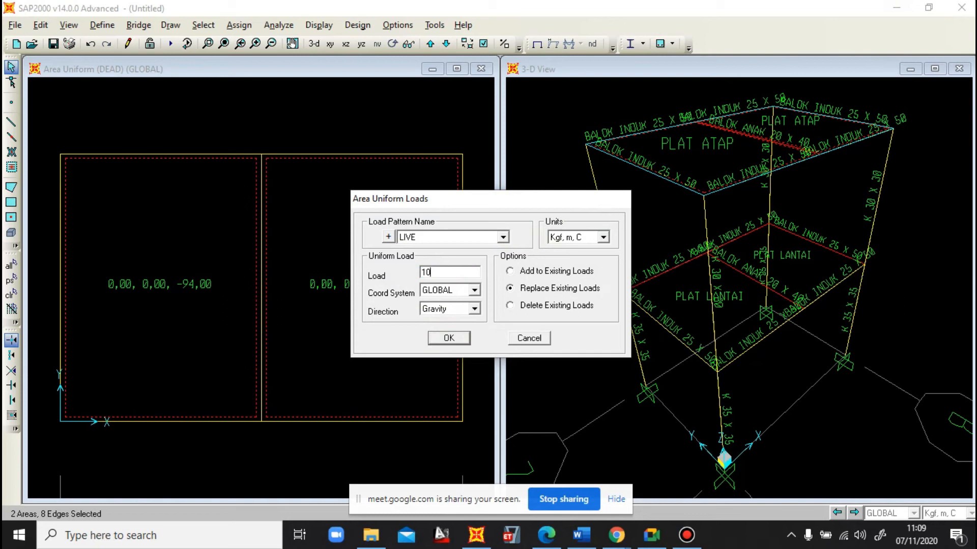
text(100)
click(448, 336)
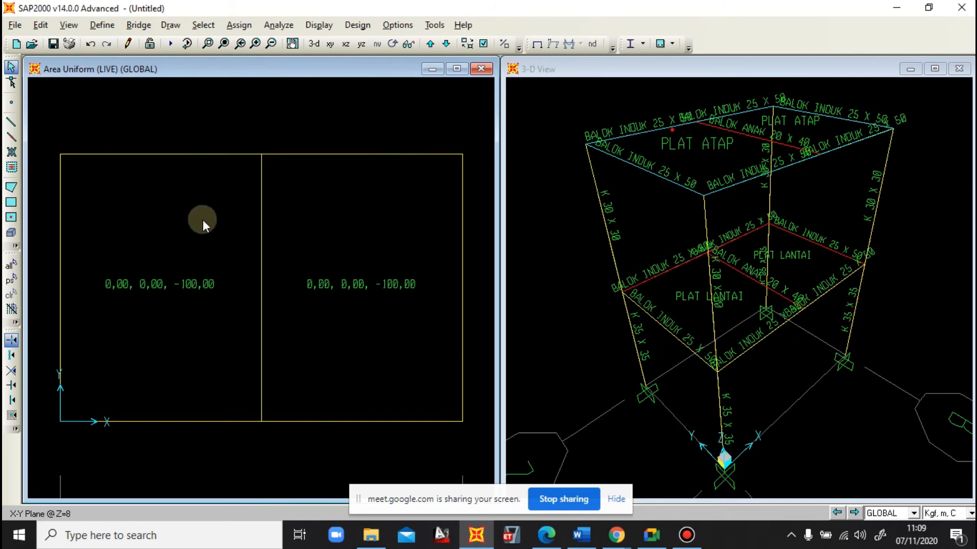
Lower the plan view to the Z=4 level and turn off the frame section labels in the 3D view
click(446, 44)
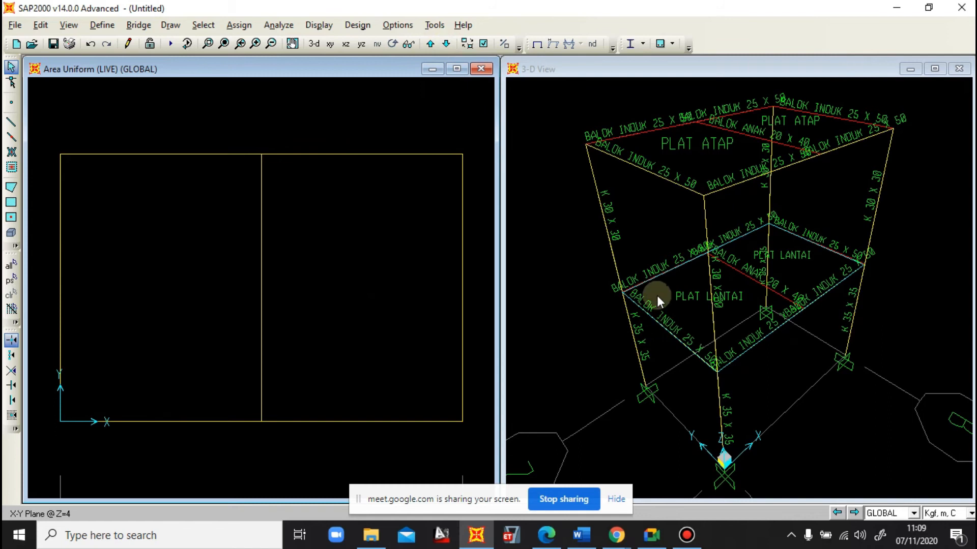
click(483, 44)
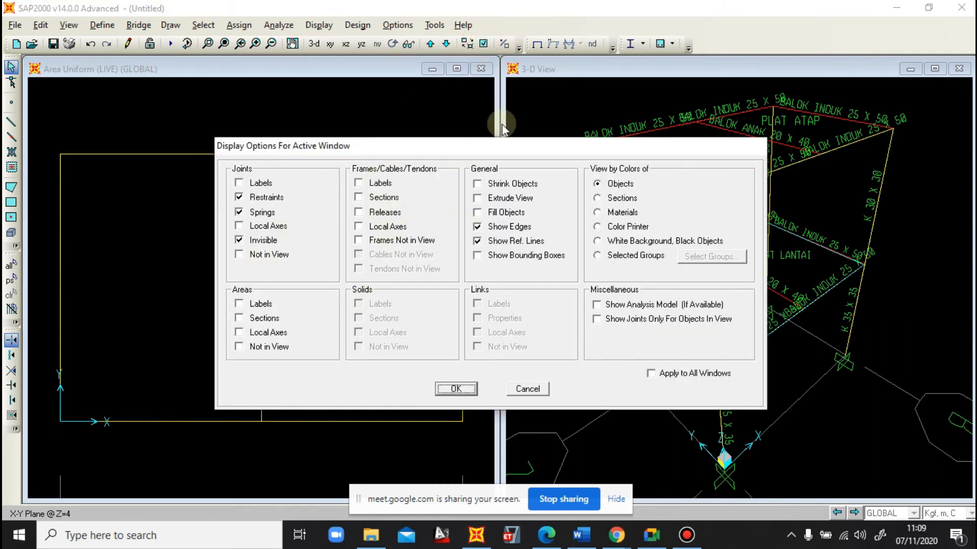
click(528, 389)
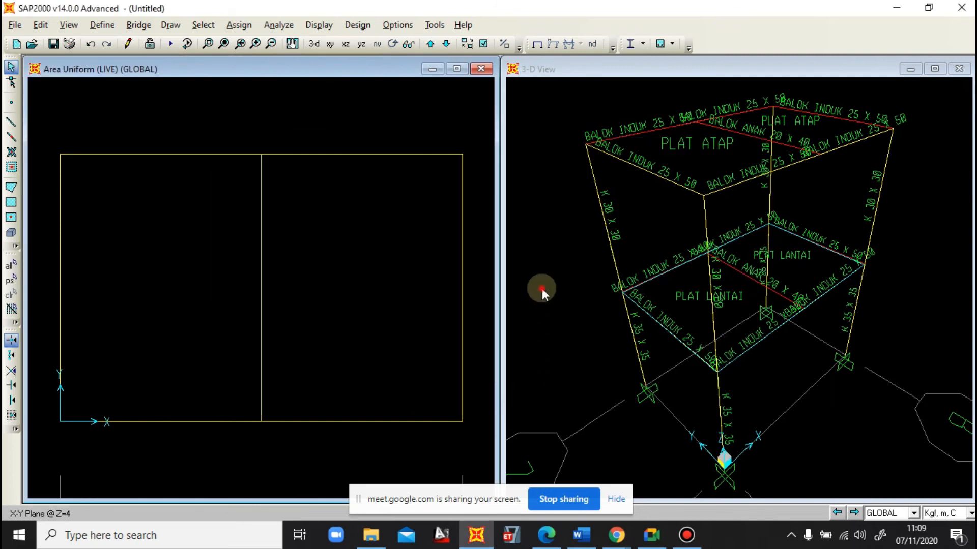
click(541, 277)
click(483, 44)
click(383, 197)
click(457, 389)
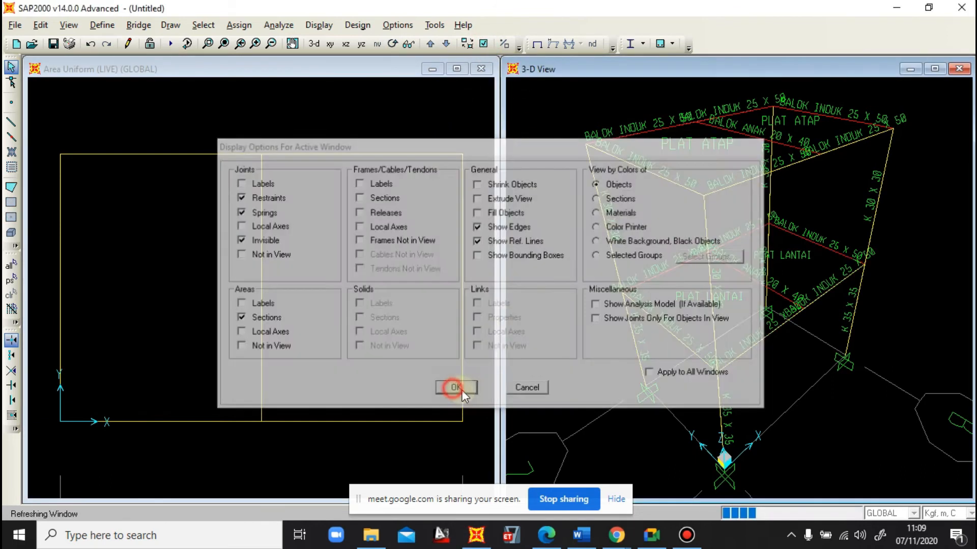
click(356, 217)
click(346, 192)
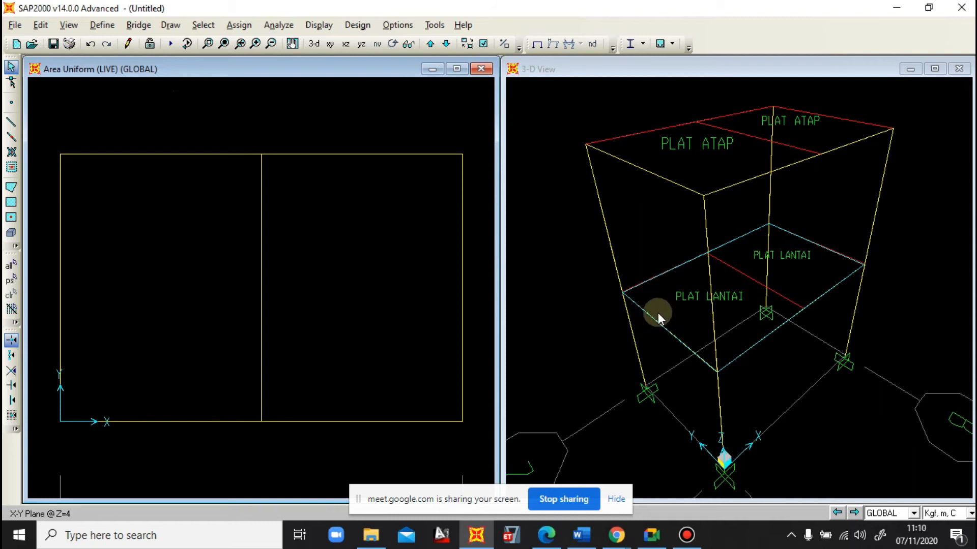
Select both first-floor slabs in the plan view and start a uniform shell load assignment with the DEAD load pattern
click(334, 239)
click(169, 228)
click(239, 25)
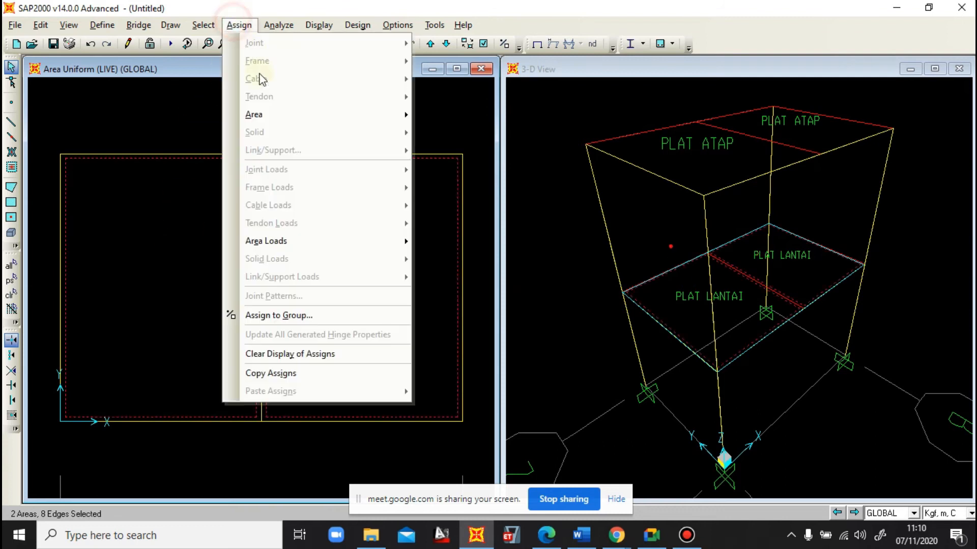
mouse_move(295, 241)
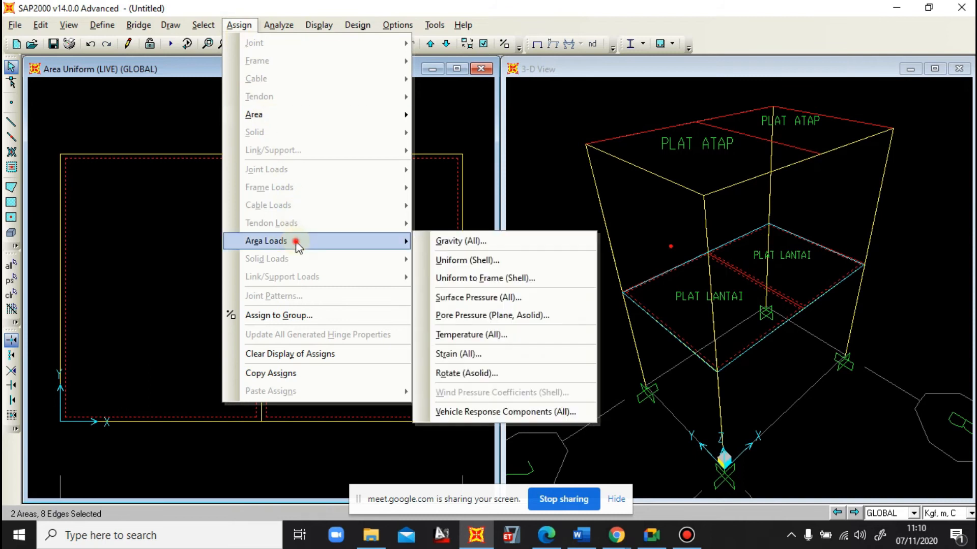
click(442, 263)
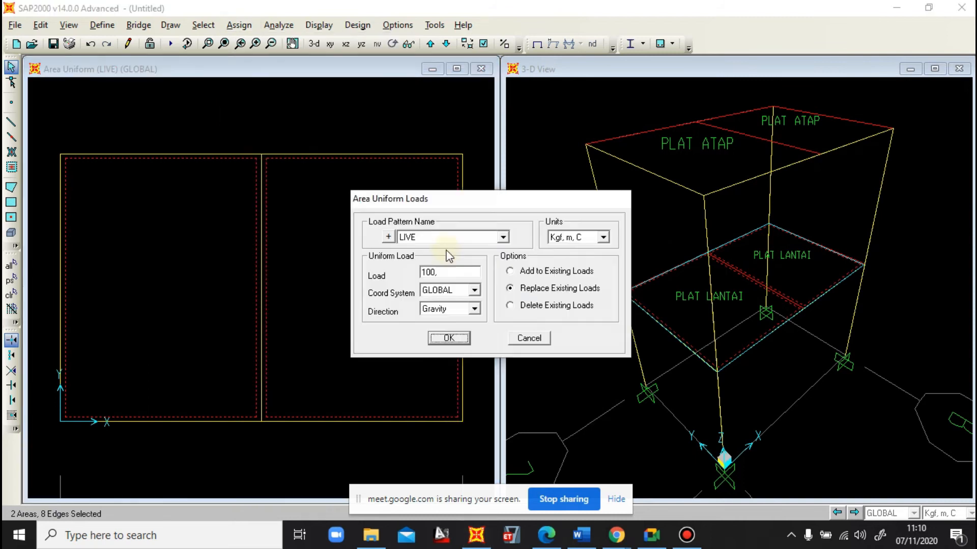
click(443, 239)
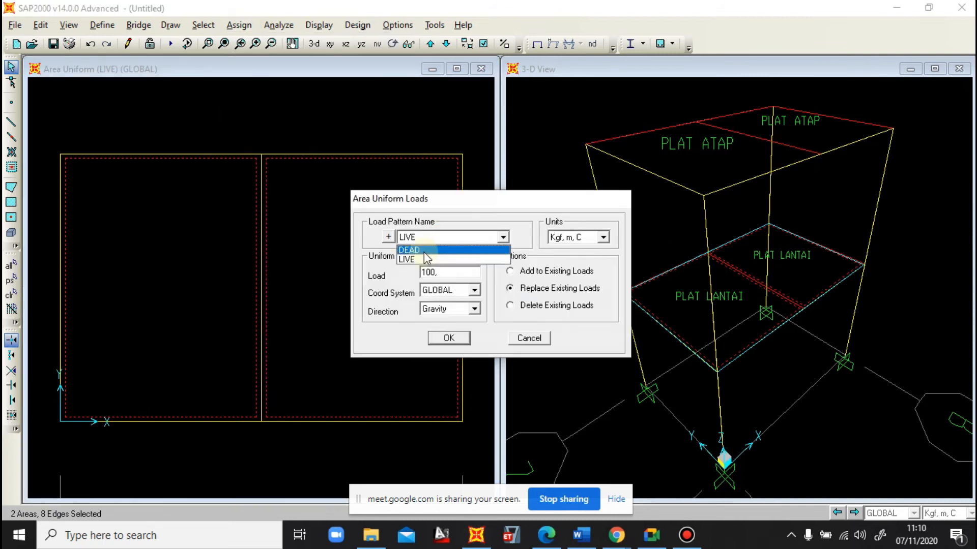
click(423, 250)
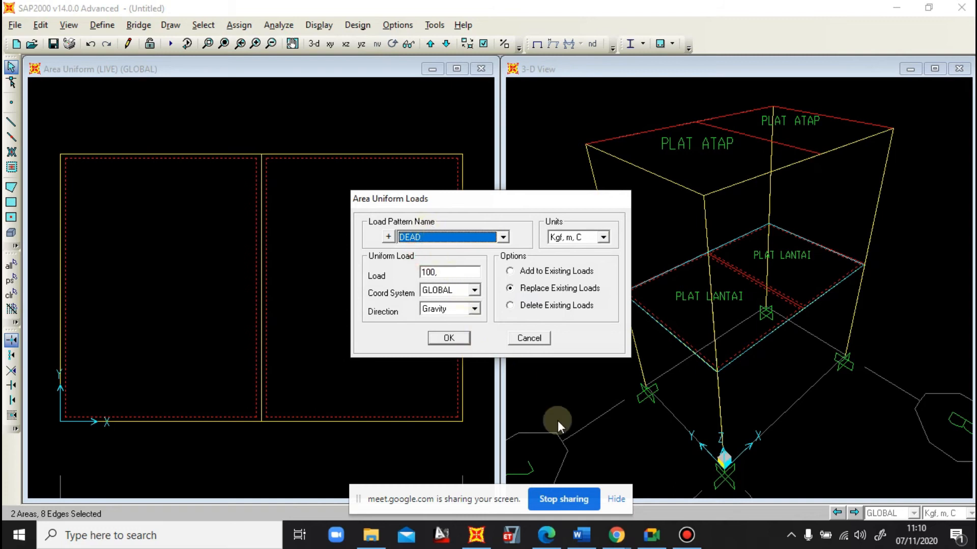
Switch to Word and change the superscript 365 in the floor dead load total to normal script
click(581, 535)
scroll(549, 369, down, 3)
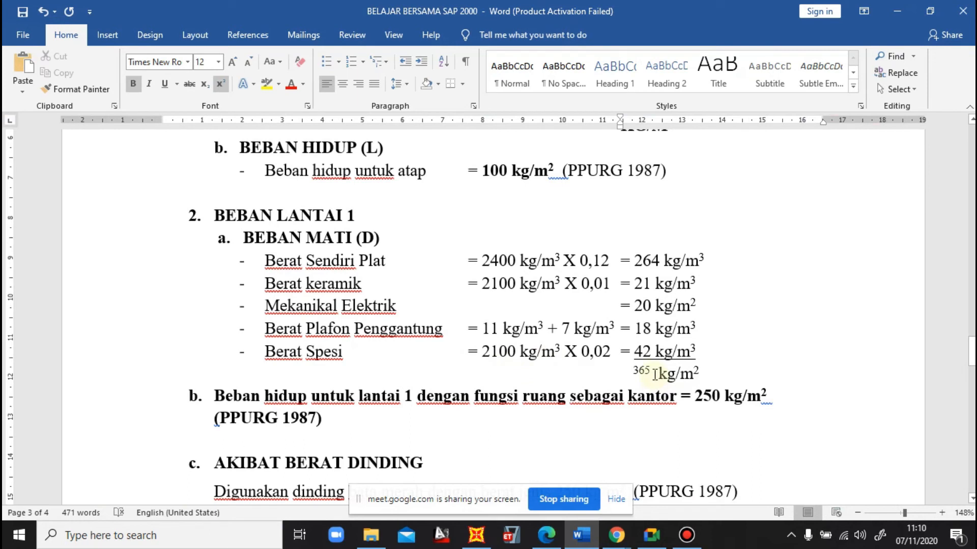
click(710, 379)
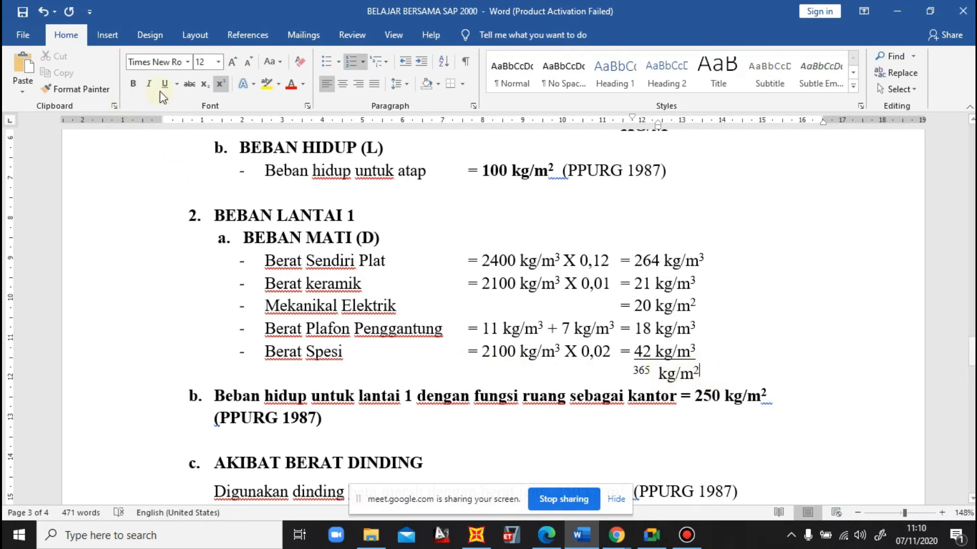
click(655, 372)
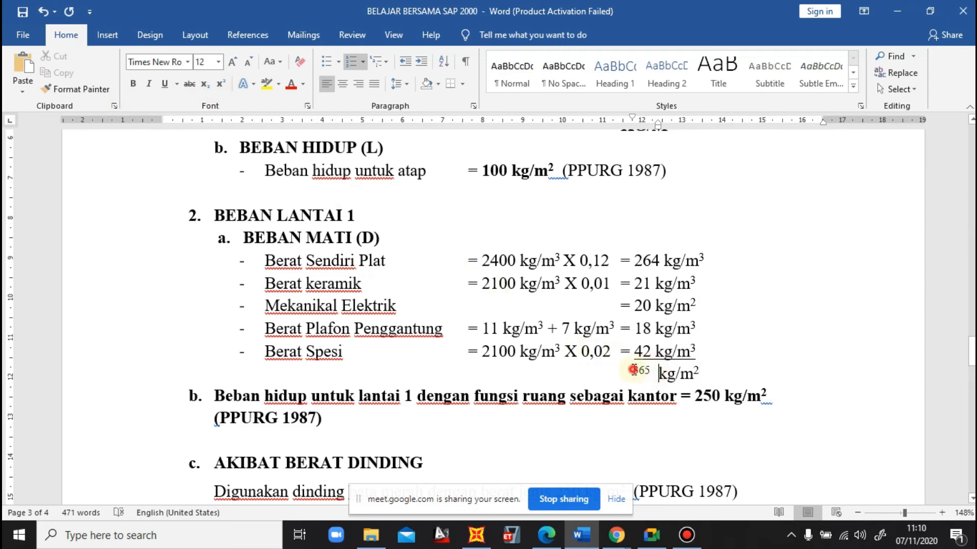
double_click(636, 369)
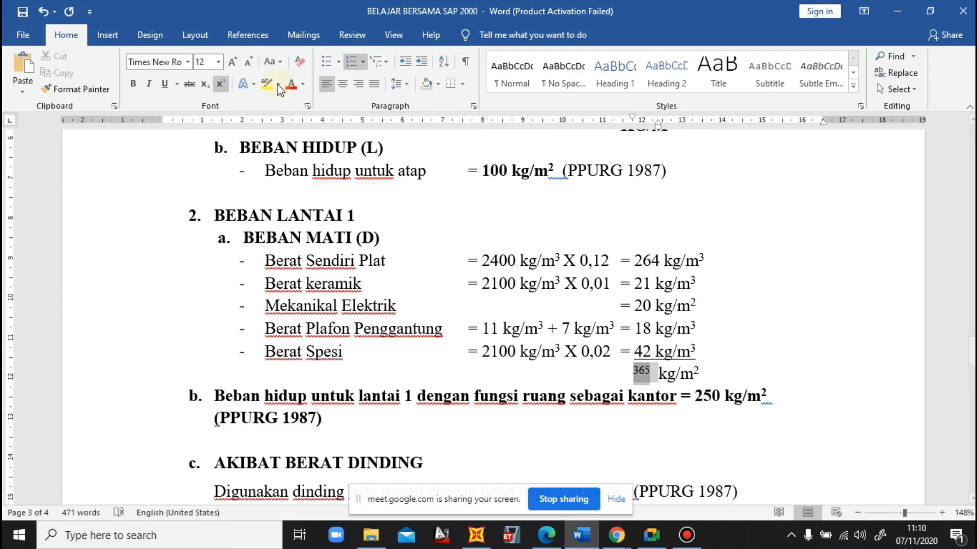
click(220, 83)
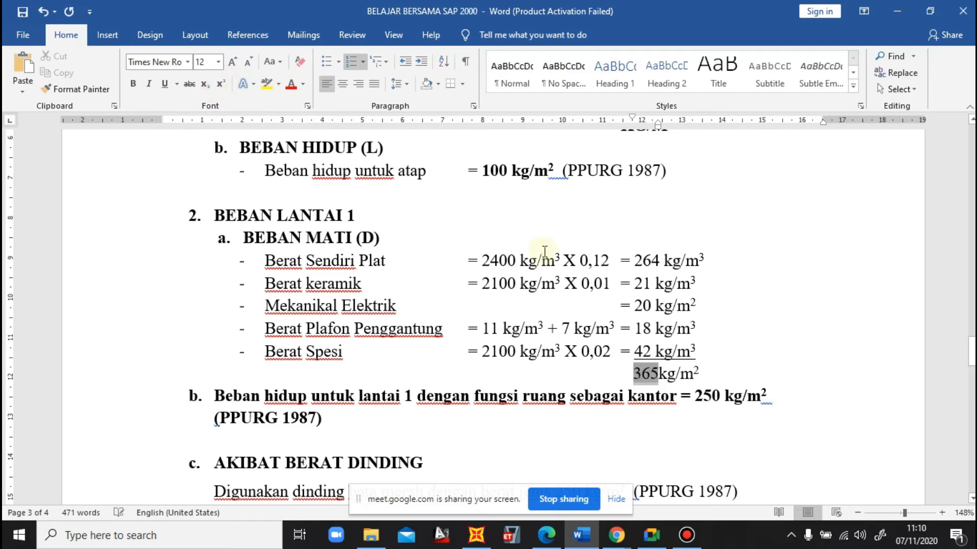
Append "-264 = 101 KG/M²" after the floor dead load total, with only the 2 in superscript
click(704, 372)
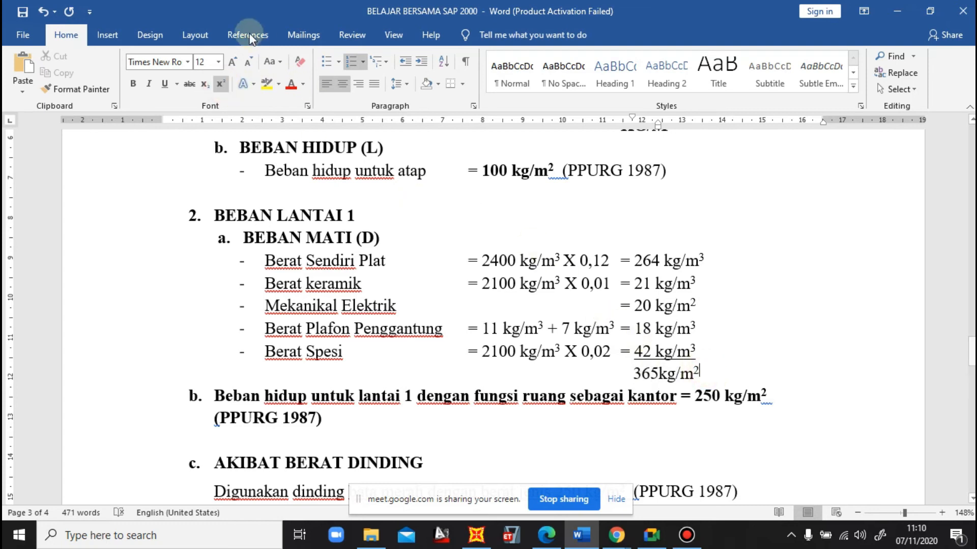
click(220, 84)
text(-)
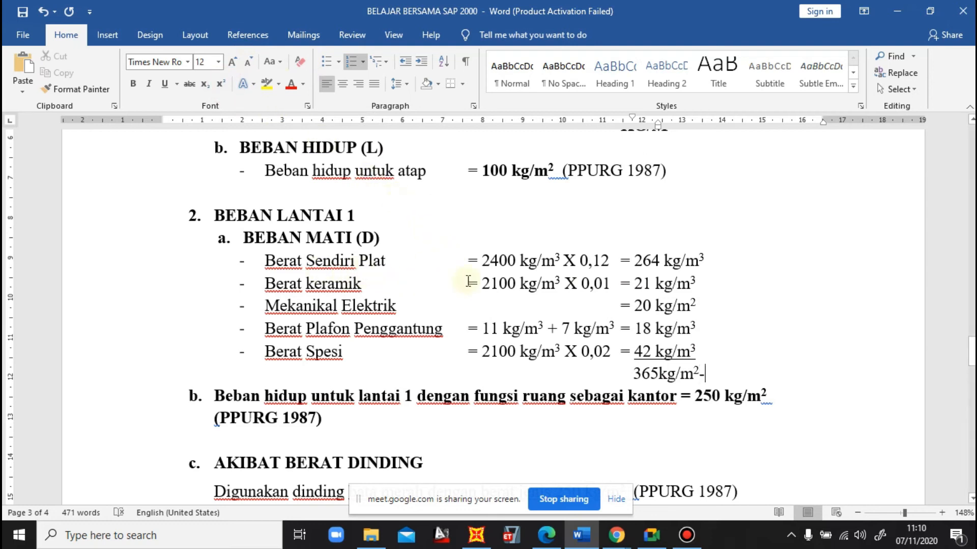
text(264 =)
text(101 KG/M)
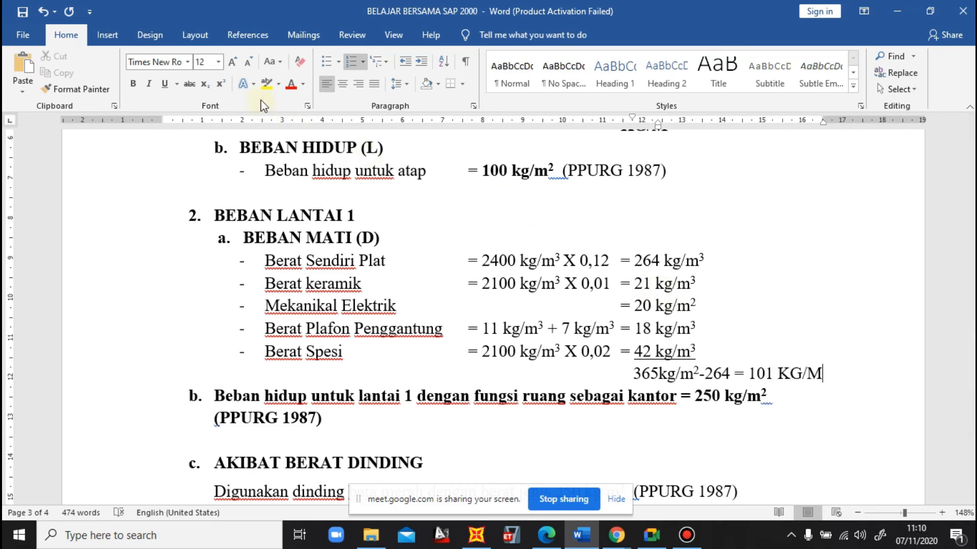
click(222, 81)
text(2)
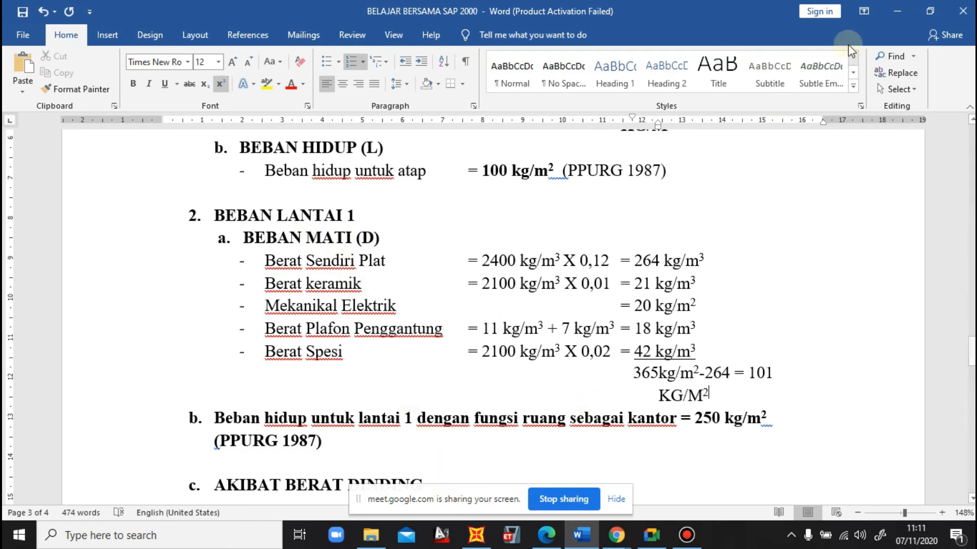
Return to SAP2000 and assign the DEAD gravity load of 101 kgf/m² to both floor slabs
click(891, 8)
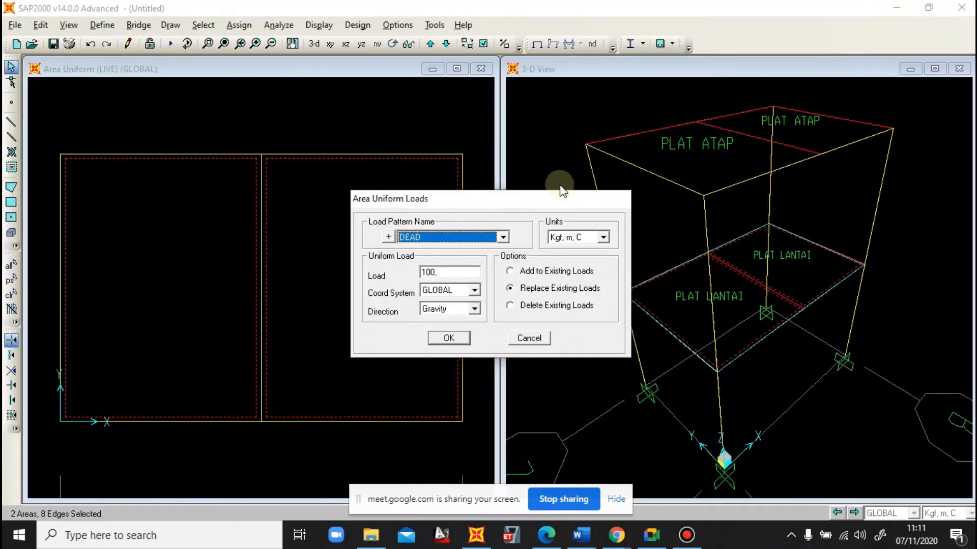
double_click(465, 273)
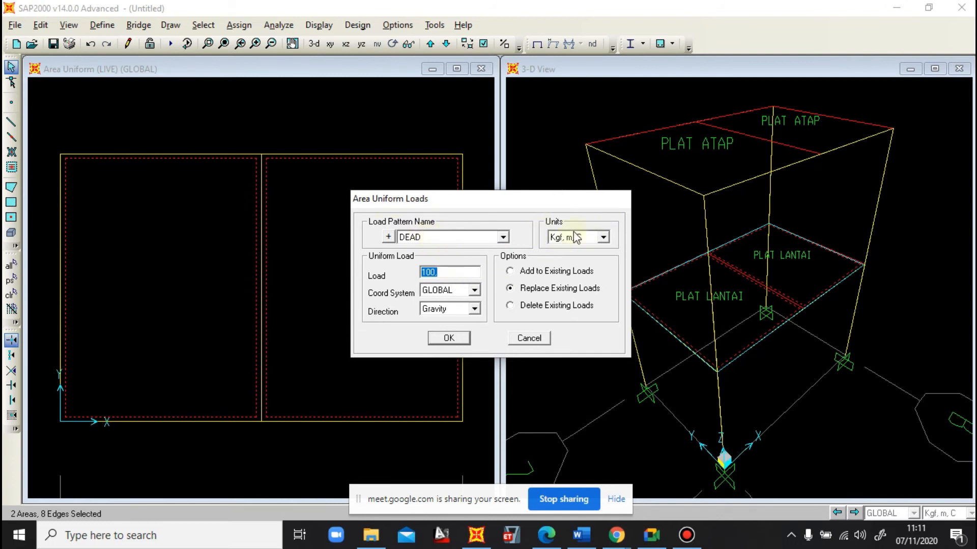
text(101)
click(450, 339)
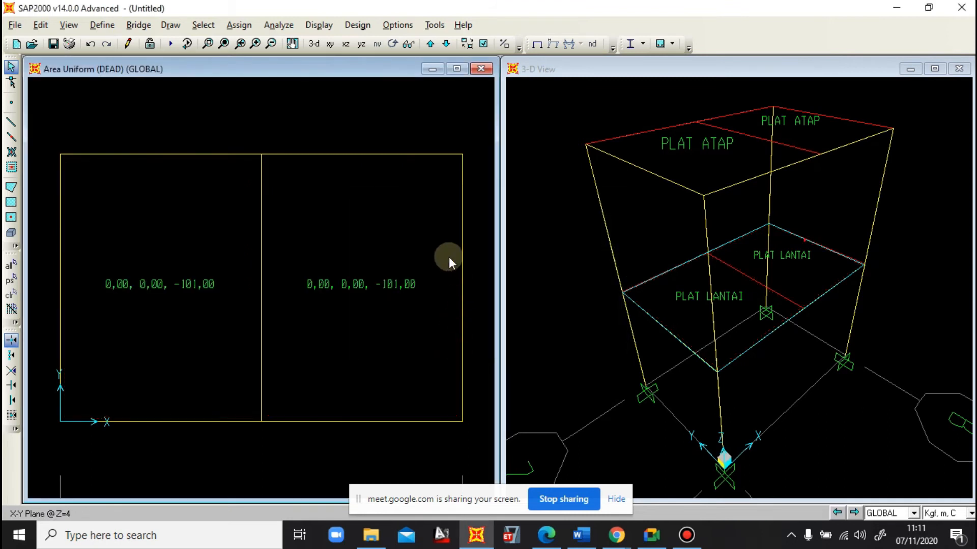
Reselect both floor slabs and start another uniform shell load assignment with the LIVE load pattern
click(338, 247)
click(227, 218)
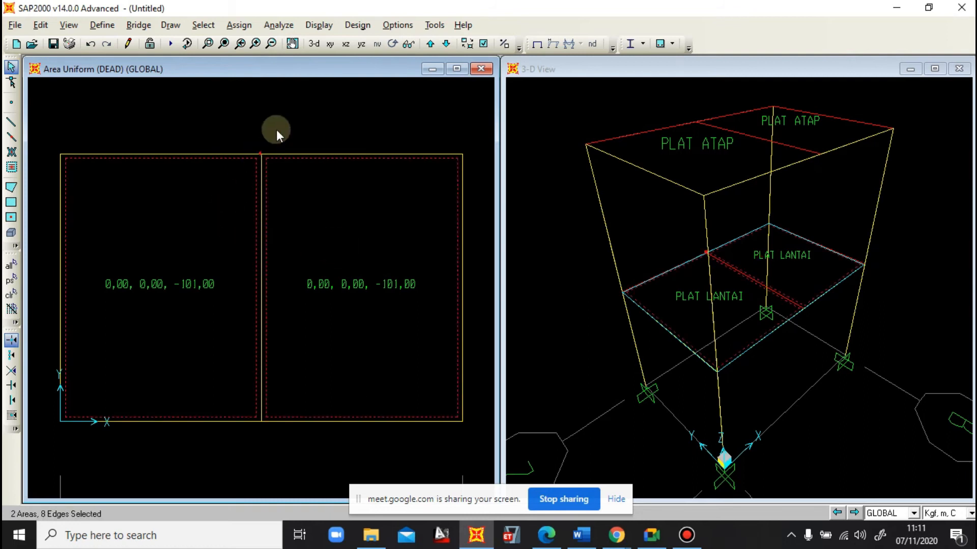
click(239, 25)
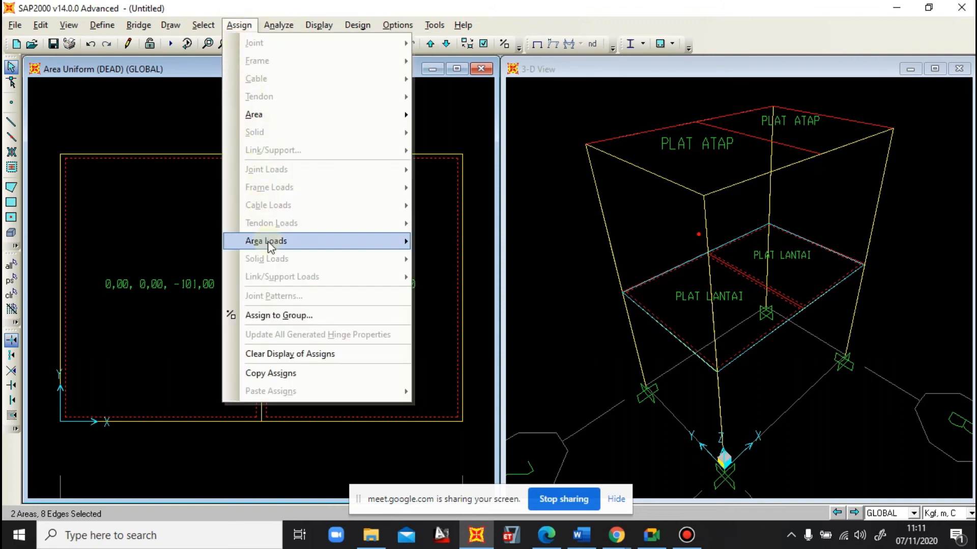
mouse_move(280, 248)
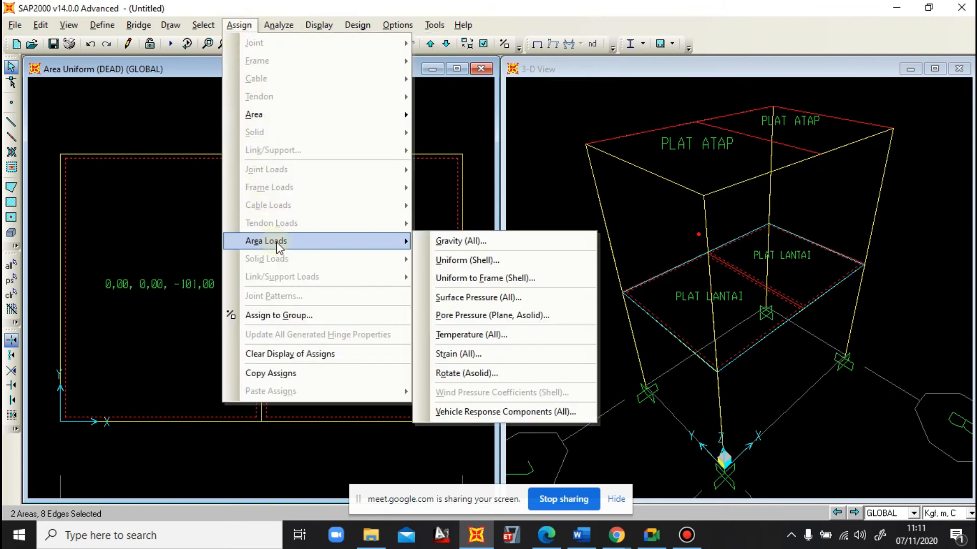
click(461, 260)
click(460, 237)
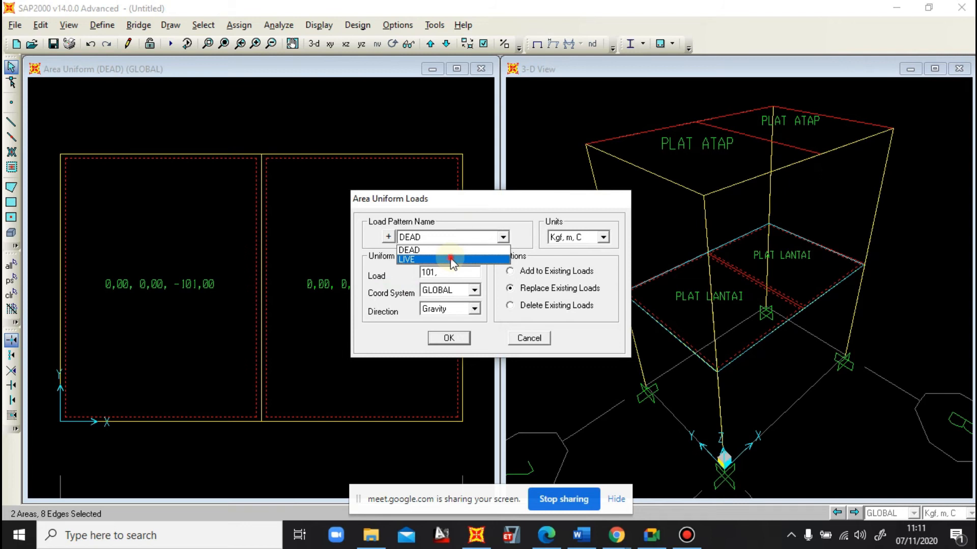
click(451, 260)
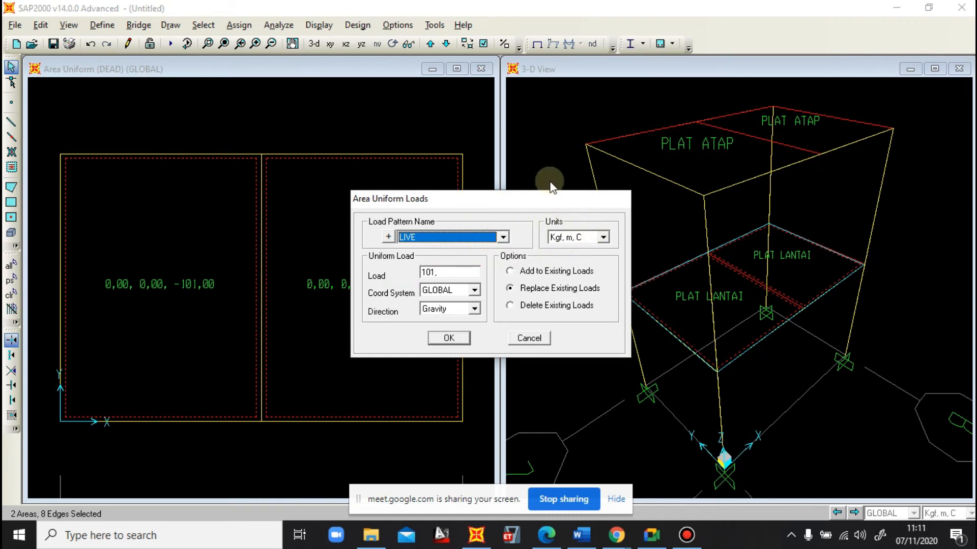
Check the floor live load in Word, return to SAP2000 and assign 250 kgf/m² in the gravity direction
double_click(444, 273)
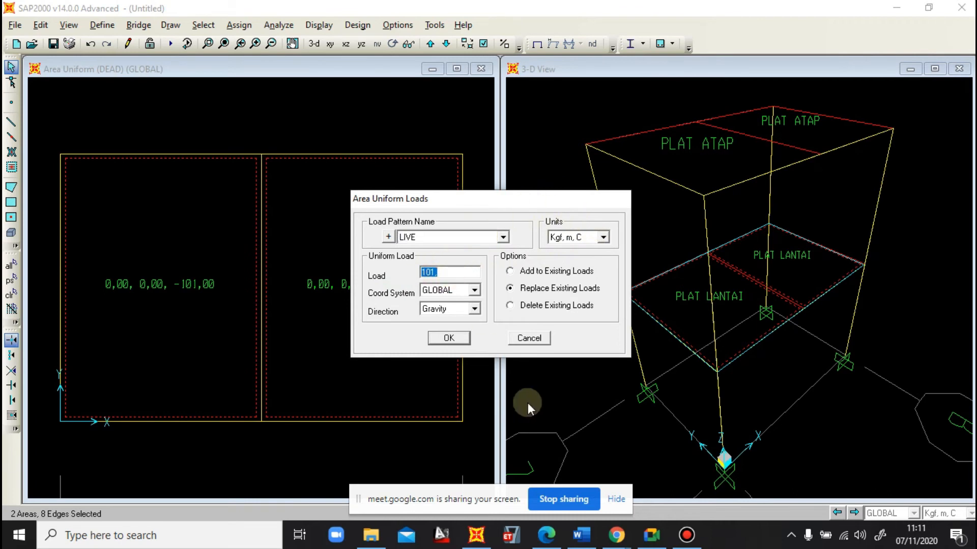
click(581, 534)
scroll(561, 380, down, 3)
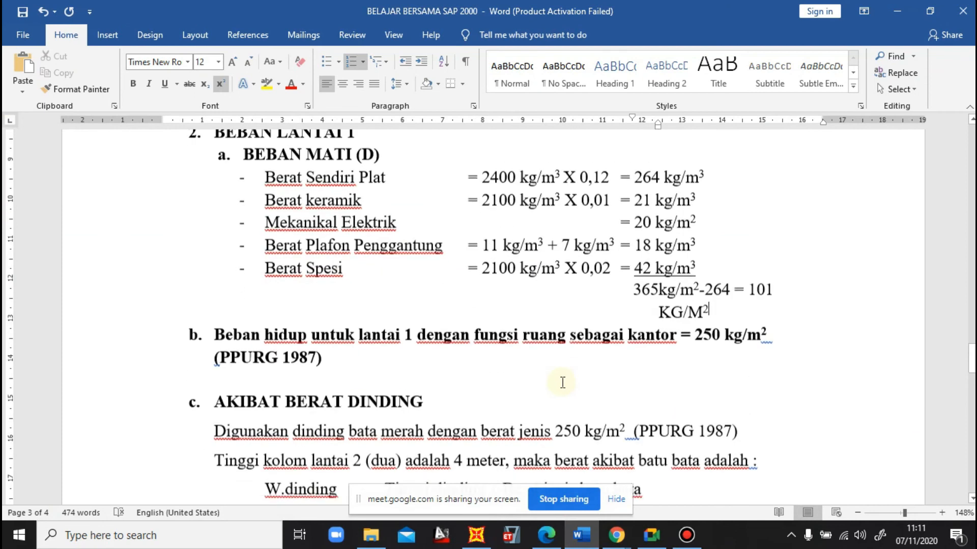
scroll(536, 375, up, 1)
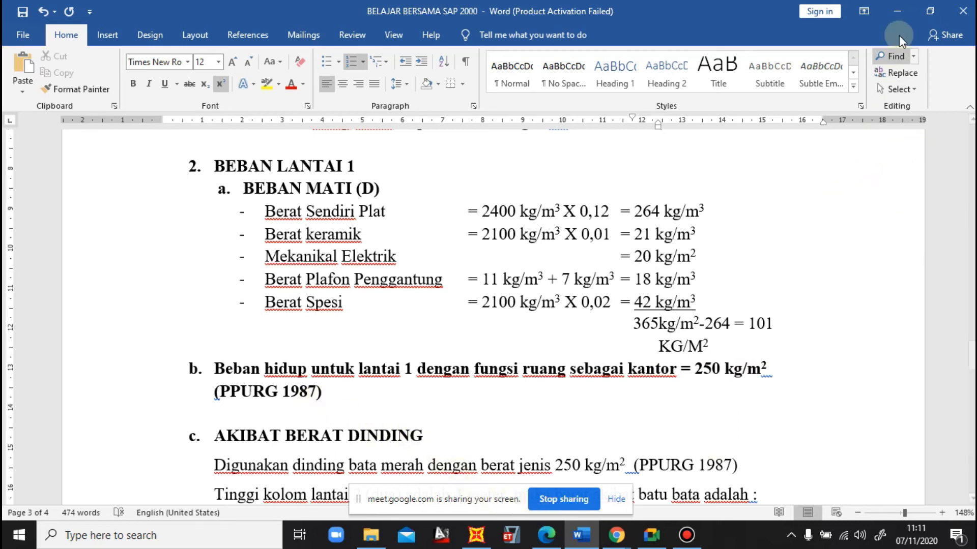
click(897, 12)
text(250)
click(448, 338)
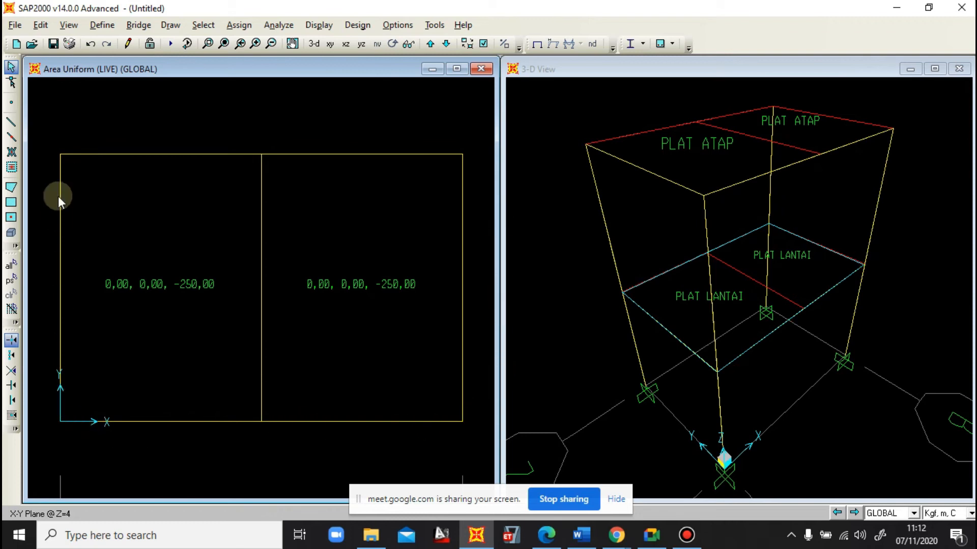
Switch to Word and examine the brick wall load calculation under AKIBAT BERAT DINDING
click(581, 535)
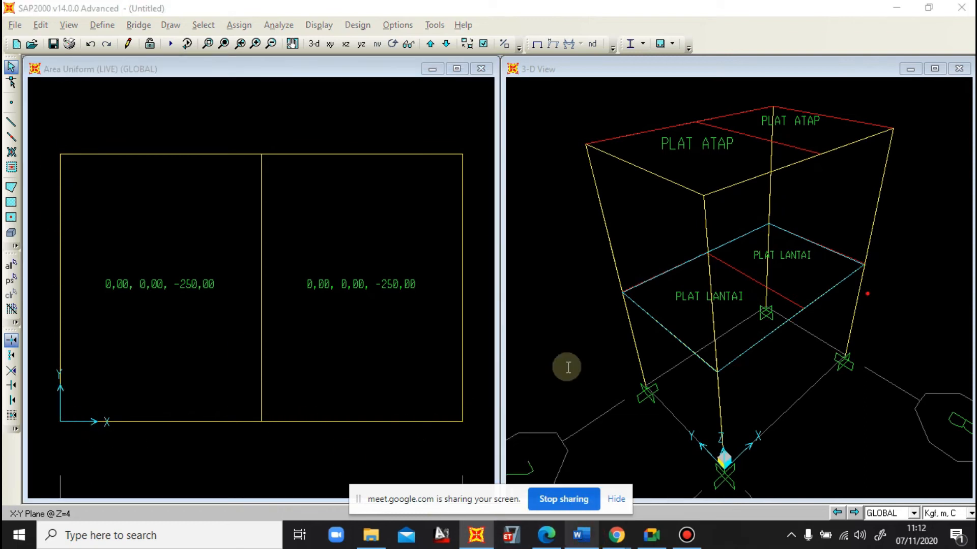
scroll(515, 354, down, 2)
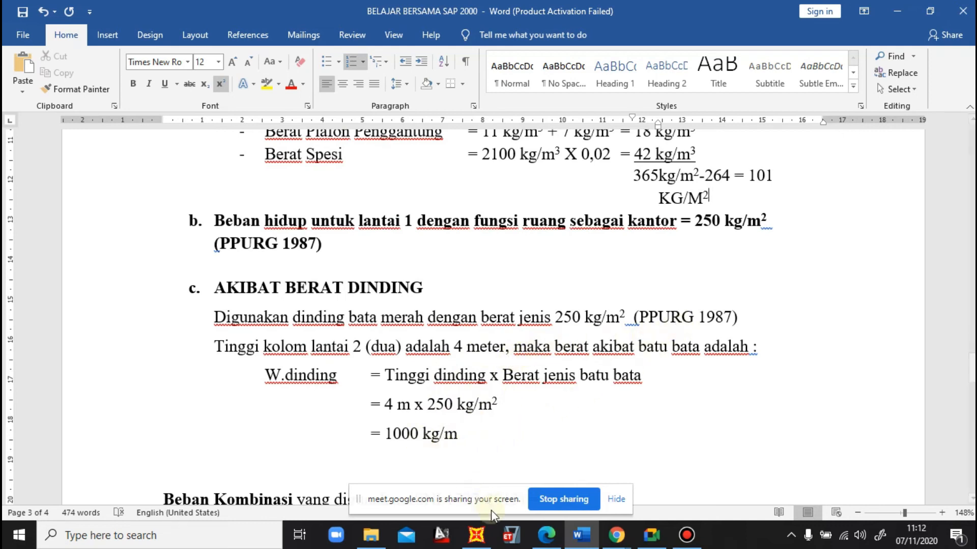
drag(475, 436, 360, 435)
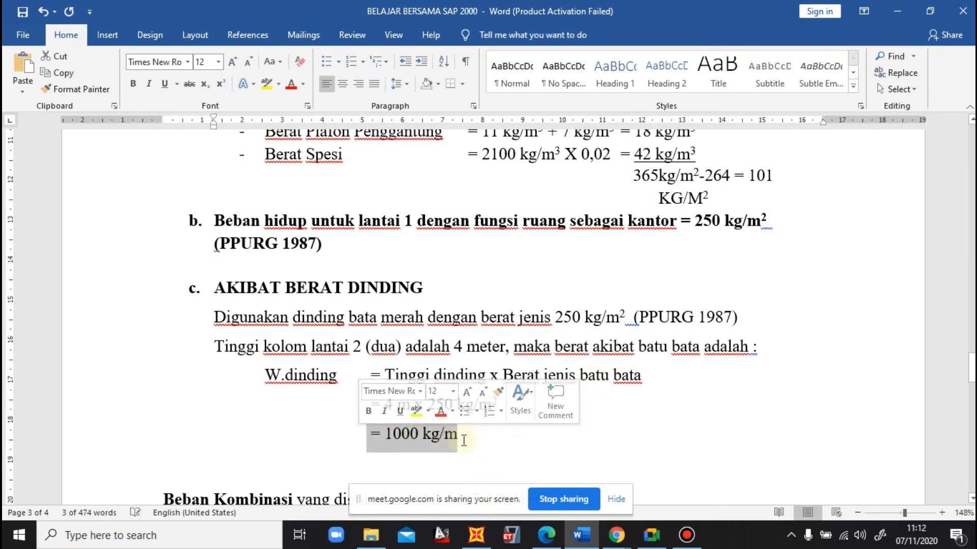
click(465, 438)
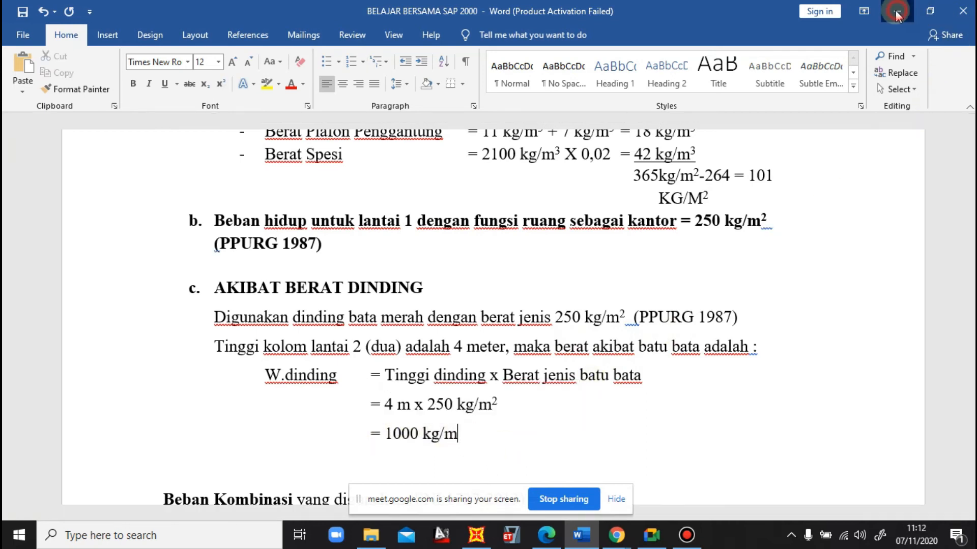
Return to SAP2000 and assign a uniform DEAD gravity load of 1000 kgf/m to the six perimeter beams of the floor at Z=4
click(897, 10)
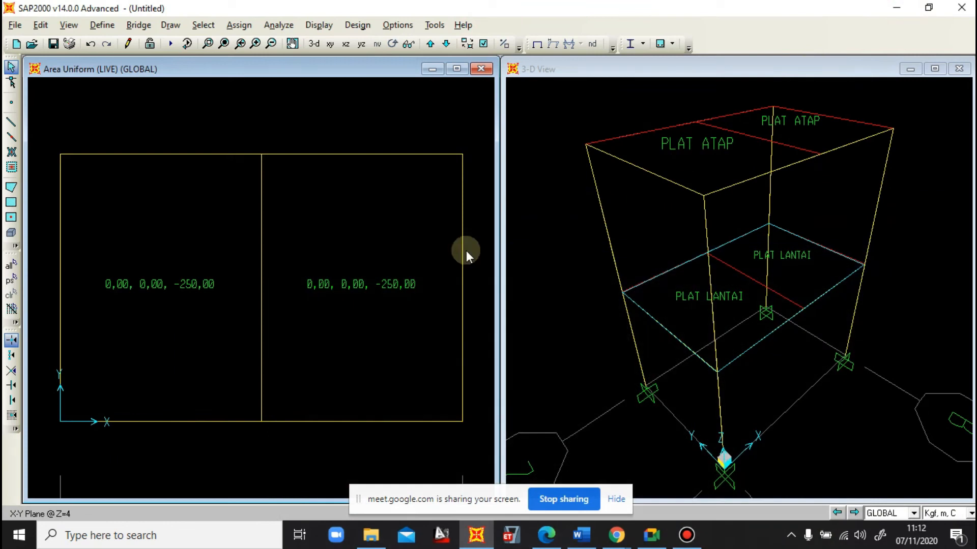
click(211, 154)
click(288, 154)
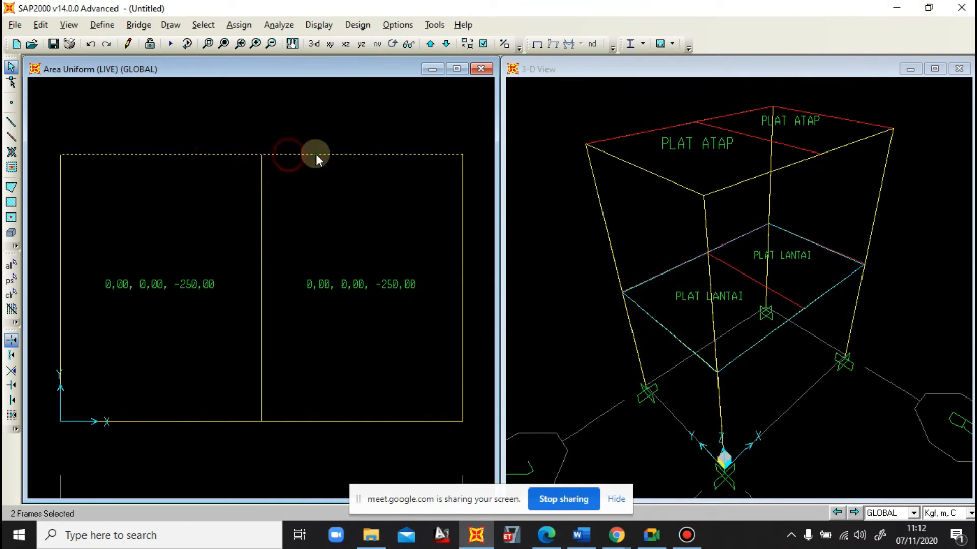
click(461, 202)
click(351, 421)
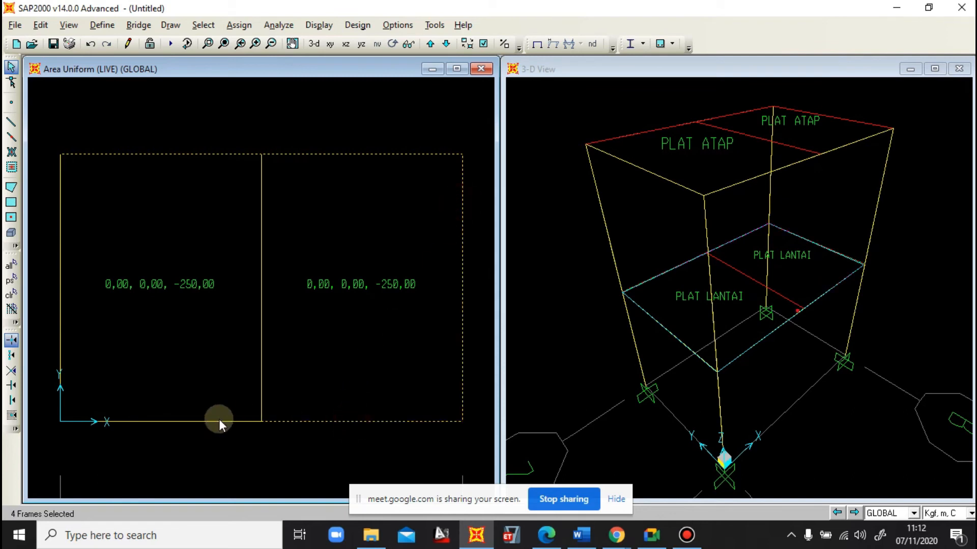
click(61, 292)
click(239, 25)
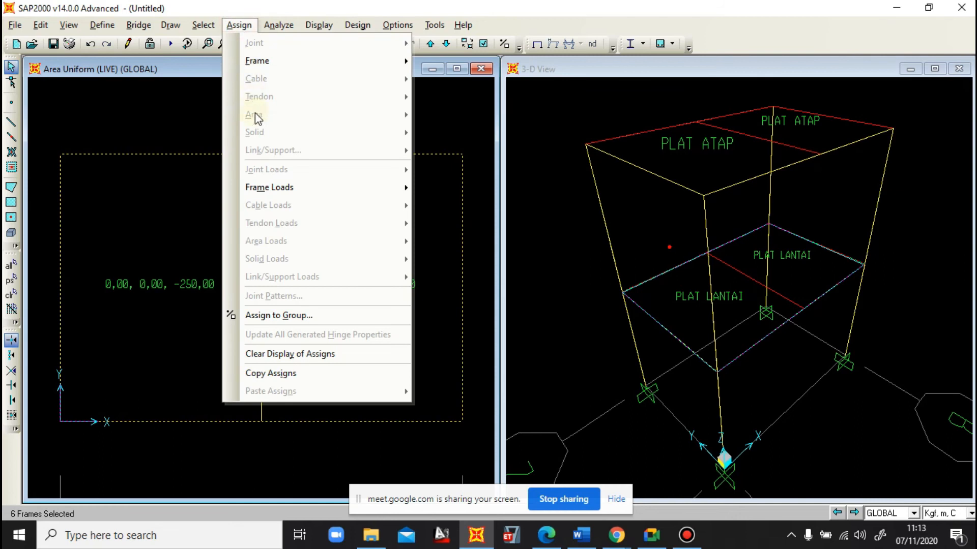
mouse_move(273, 193)
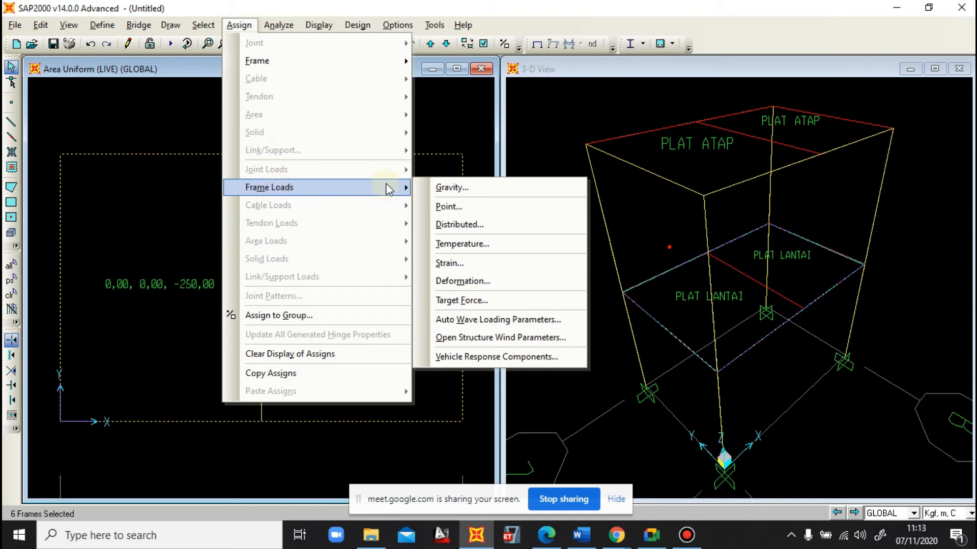
click(455, 226)
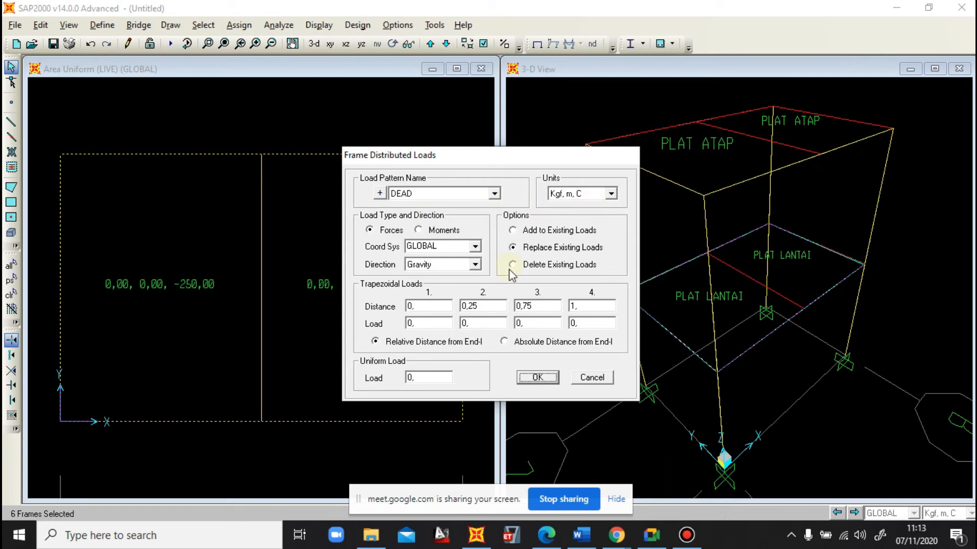
double_click(418, 377)
text(1000)
click(534, 376)
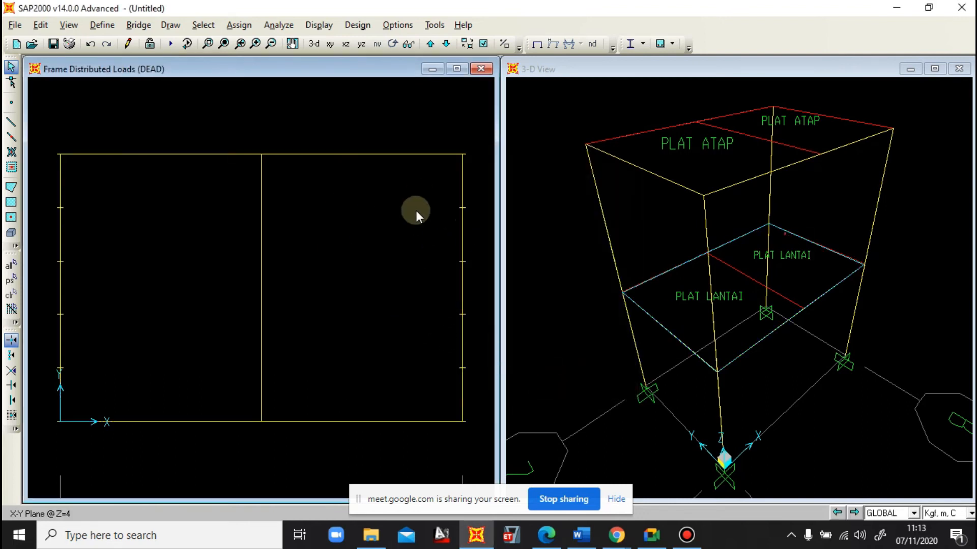
click(546, 121)
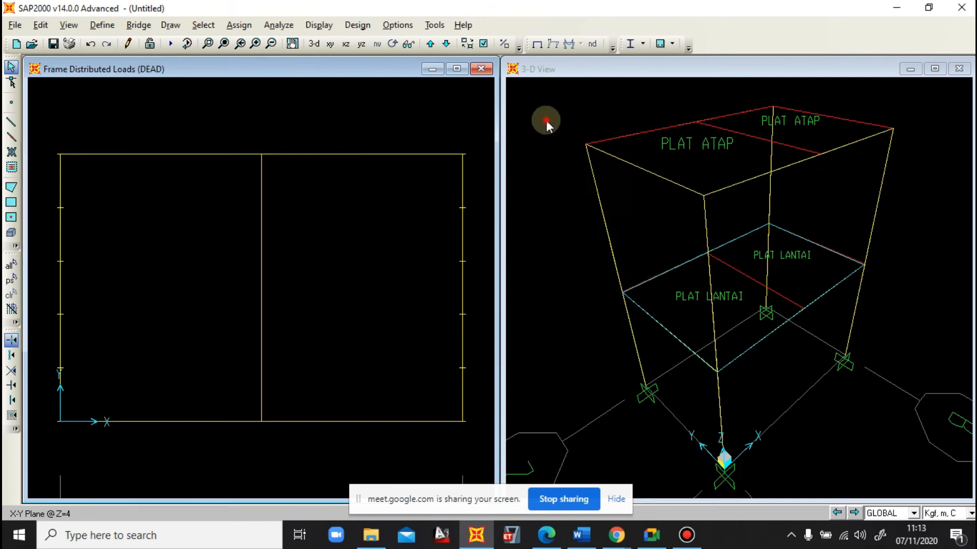
click(422, 109)
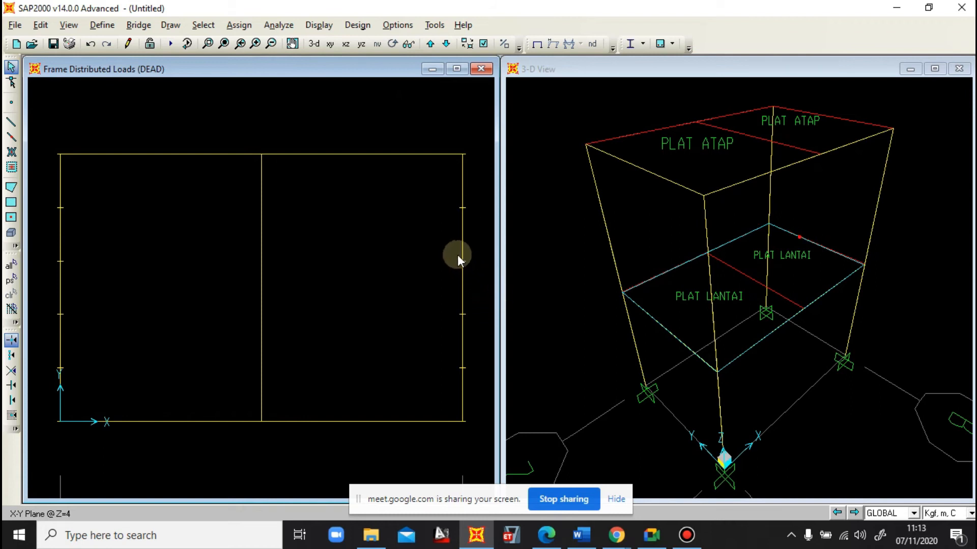
Stop and restart sharing the entire screen in Google Meet, and return to the model in SAP2000
click(563, 501)
click(647, 536)
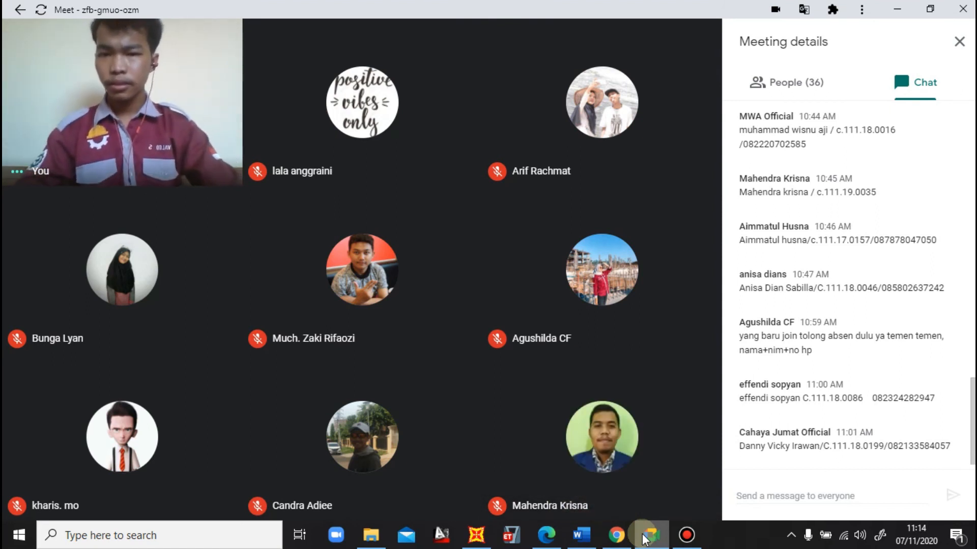
mouse_move(863, 505)
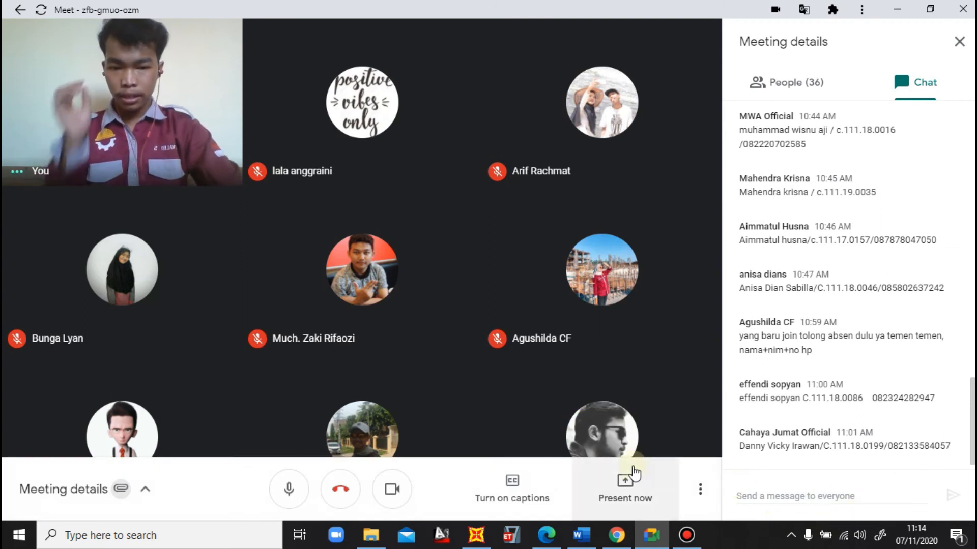
click(627, 488)
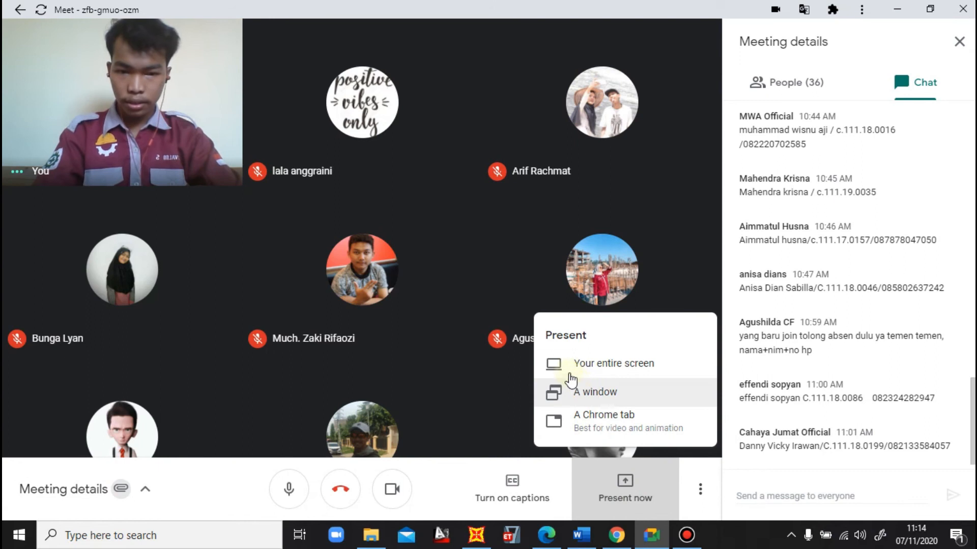
click(582, 368)
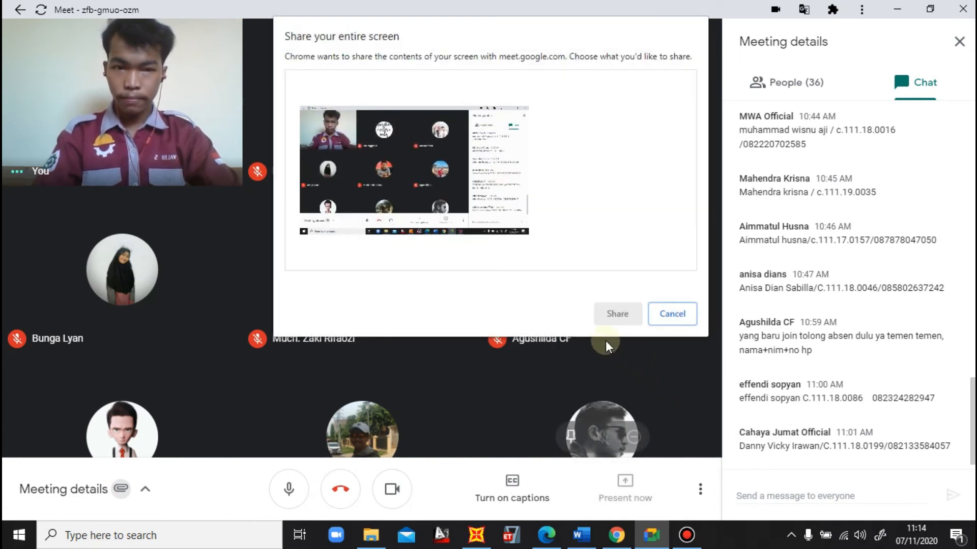
click(425, 198)
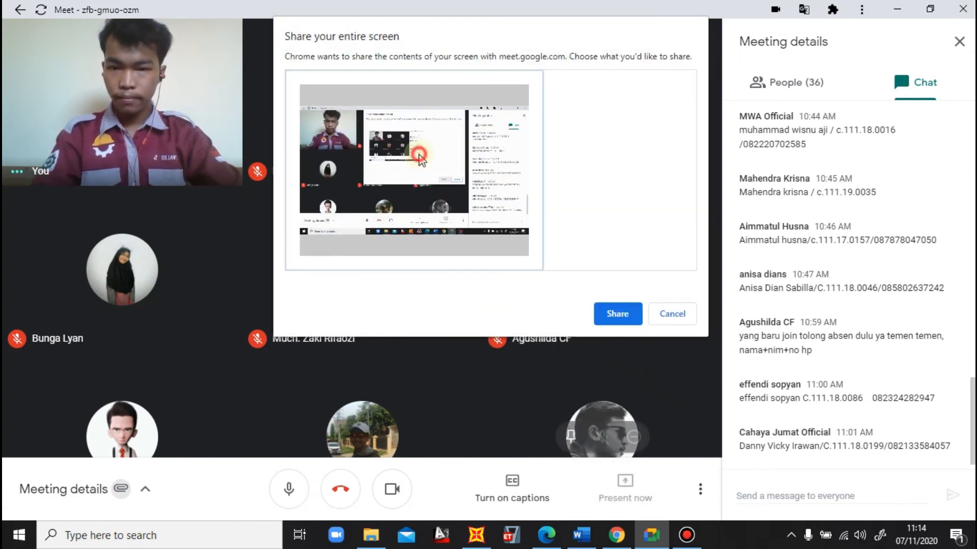
click(634, 317)
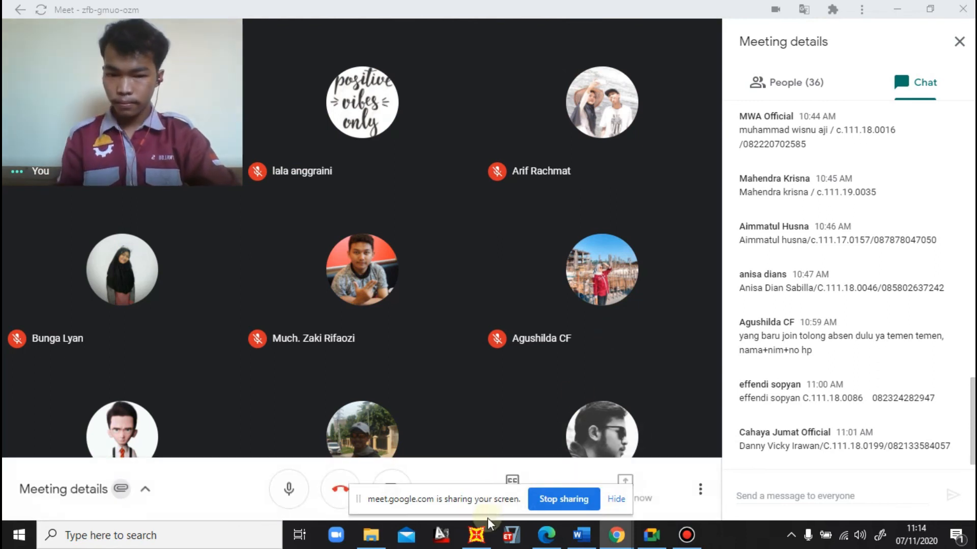
click(477, 534)
click(562, 90)
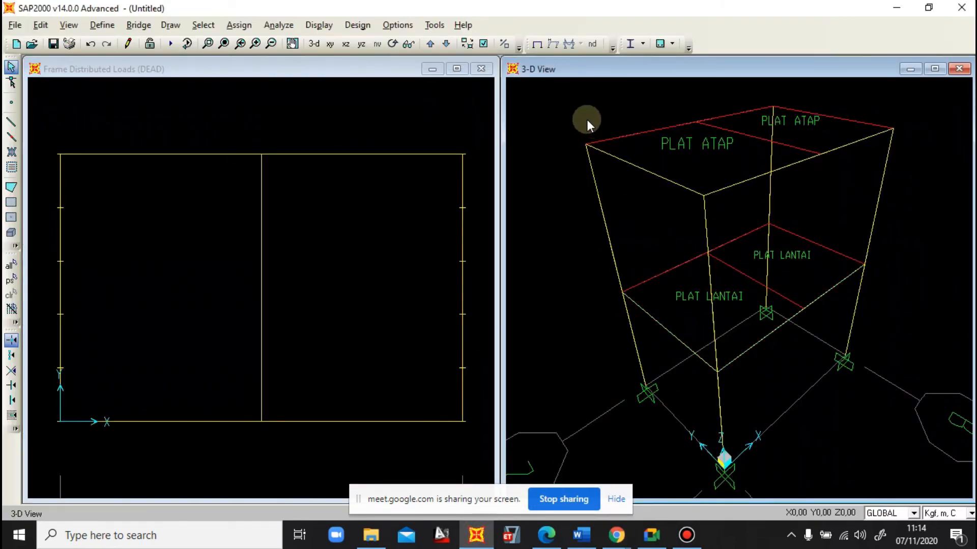
click(406, 117)
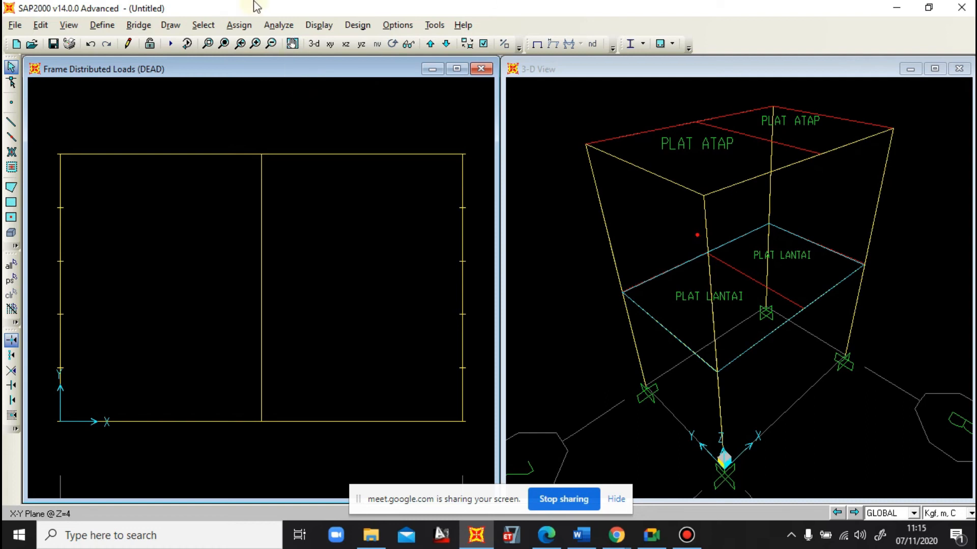
Set the analysis options to the Space Frame degrees of freedom
click(279, 26)
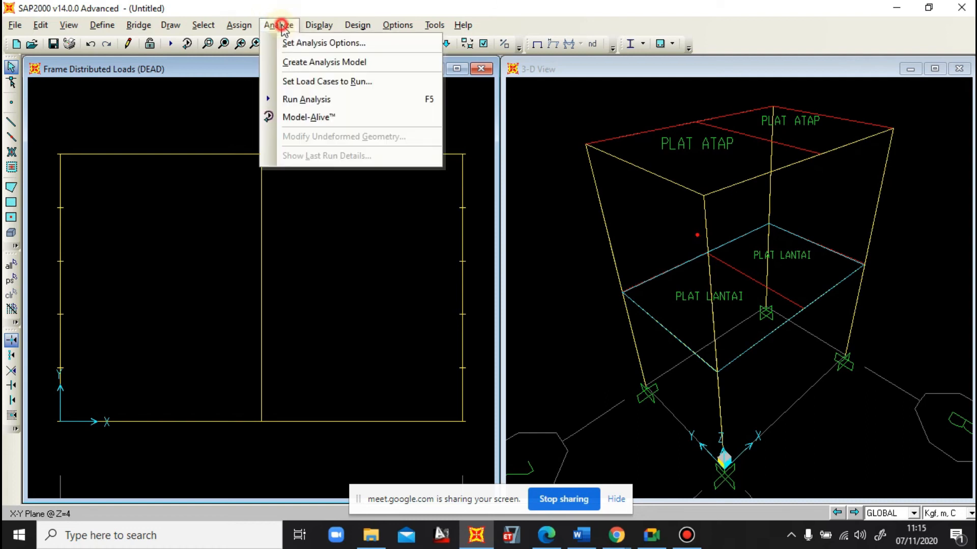
click(315, 44)
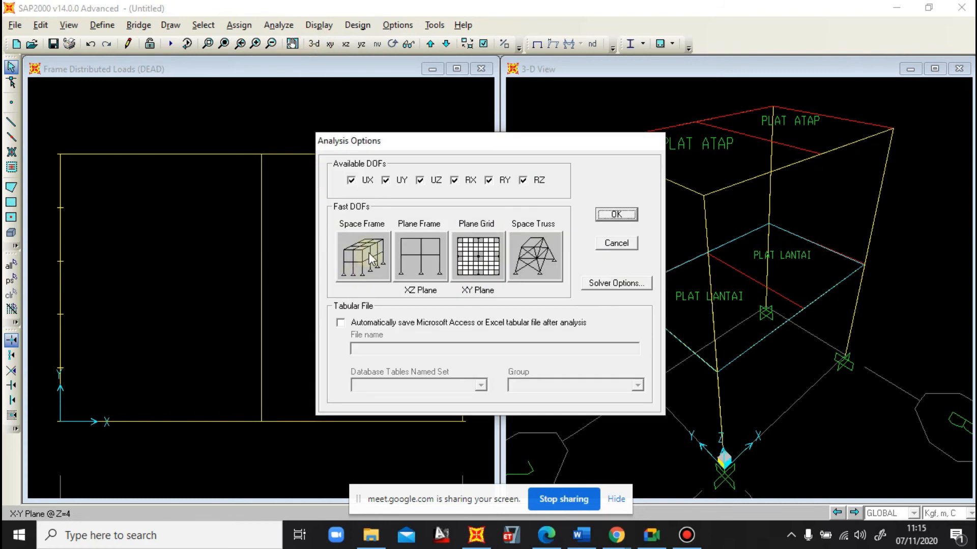
click(370, 257)
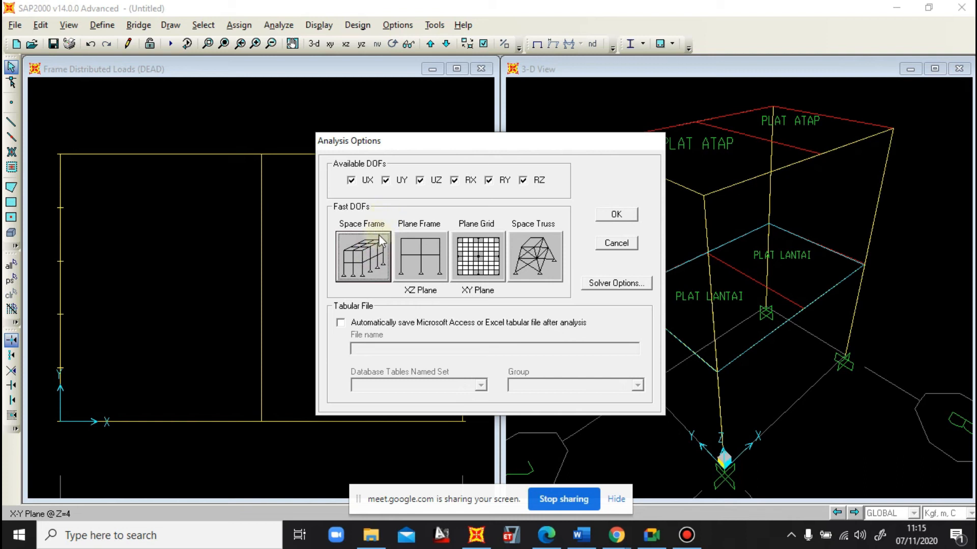
click(369, 256)
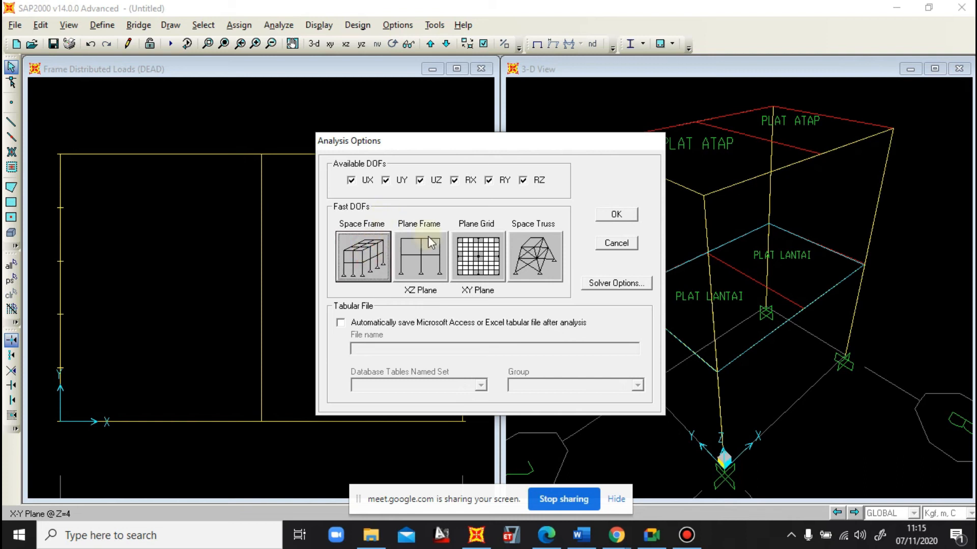
click(625, 216)
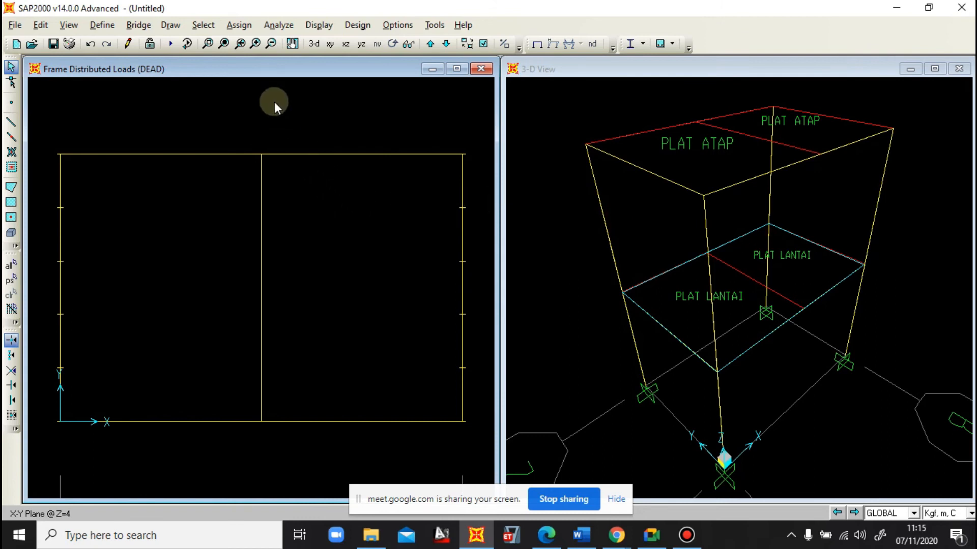
Add C1 and C2 as concrete frame design load combinations and disable automatic code-based combinations
click(357, 25)
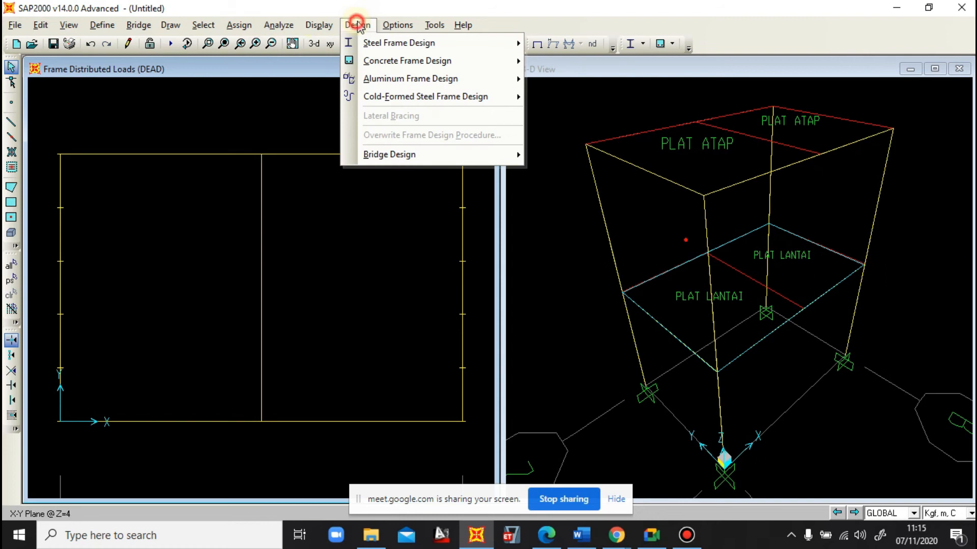
mouse_move(381, 61)
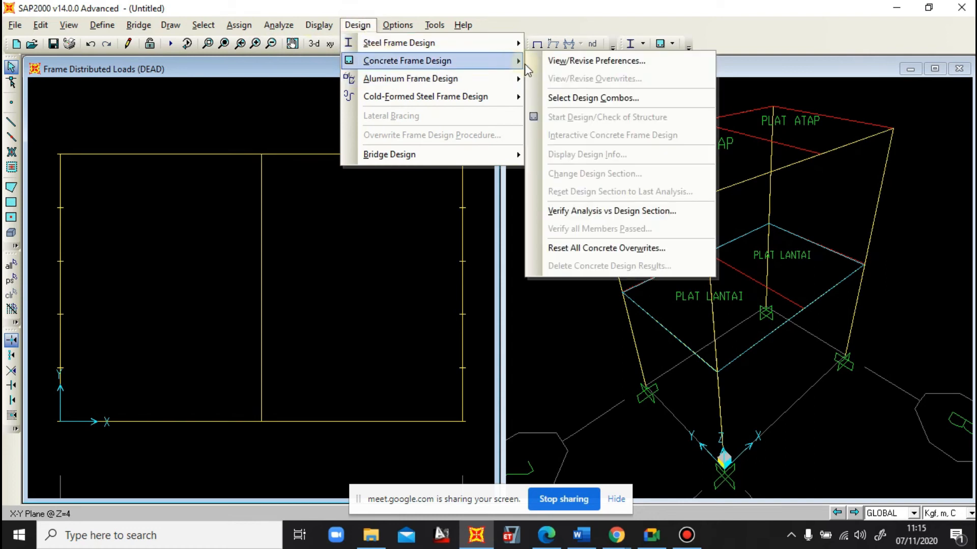
click(580, 98)
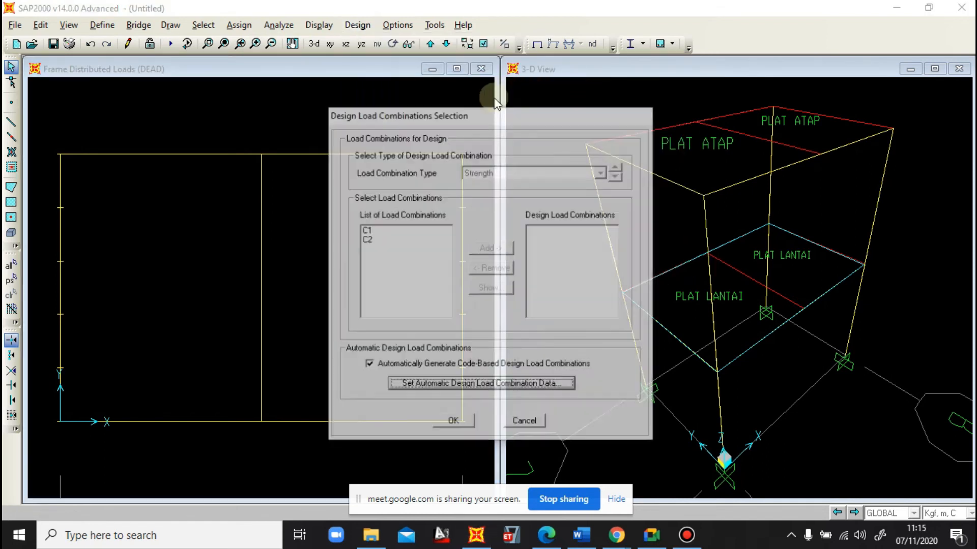
click(409, 230)
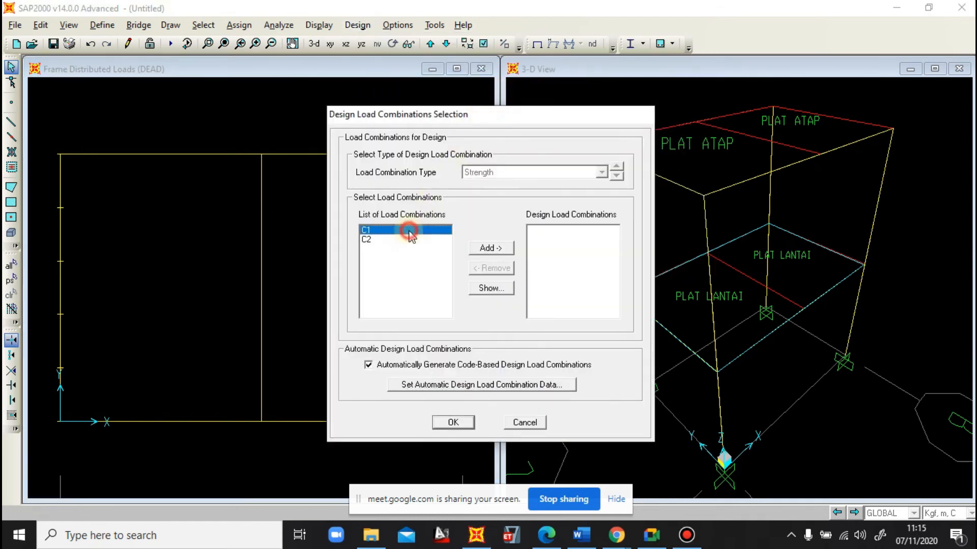
click(493, 249)
click(407, 233)
click(492, 249)
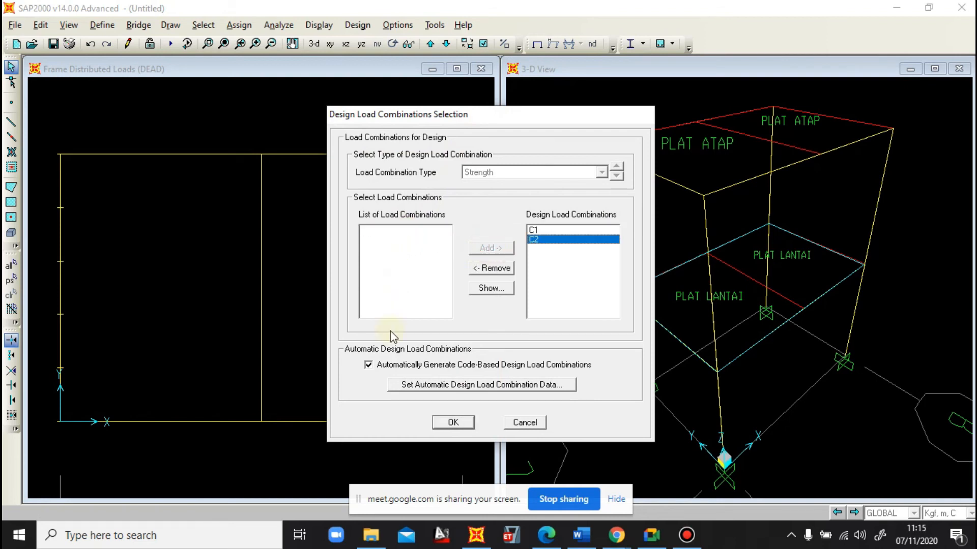
click(369, 365)
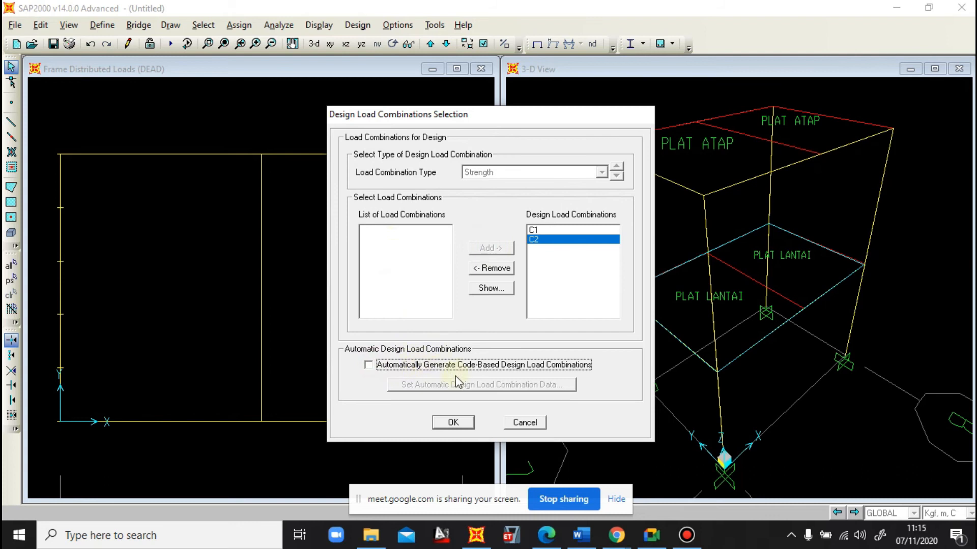
click(453, 423)
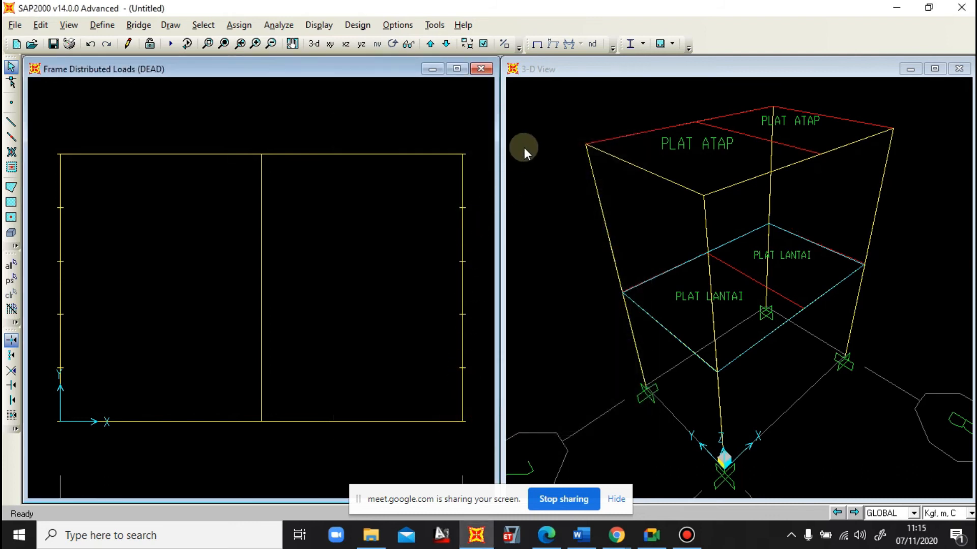
Set the MODAL load case to Do Not Run, keeping the DEAD and LIVE cases set to run
click(524, 134)
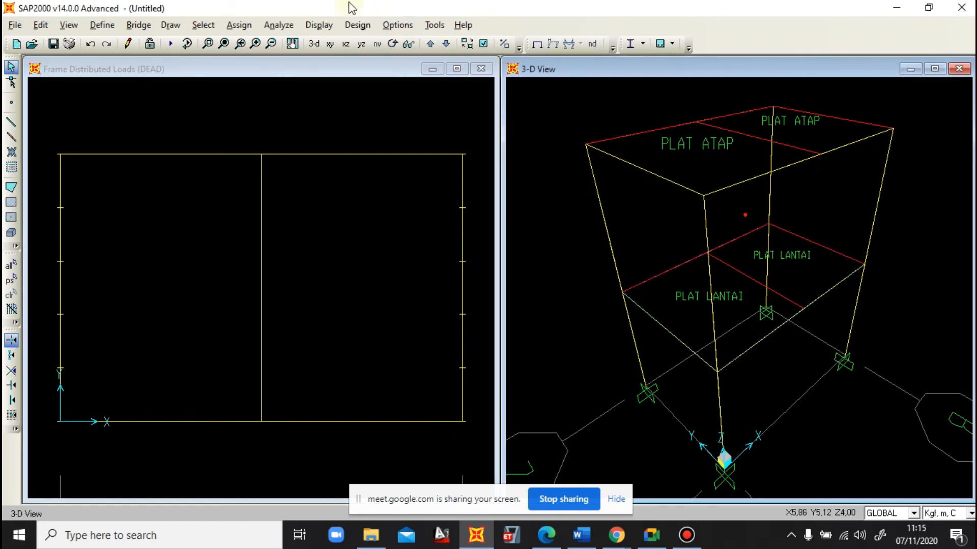
click(297, 27)
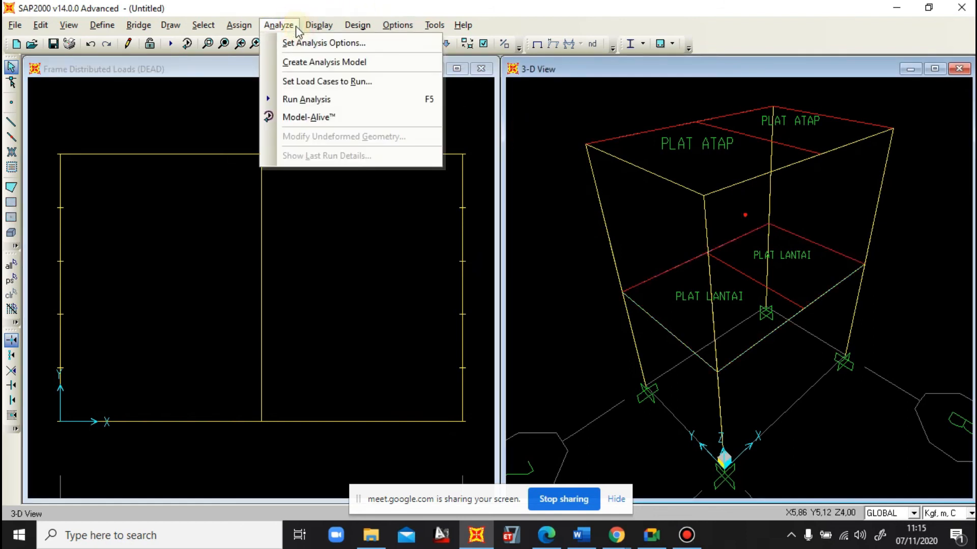
click(317, 103)
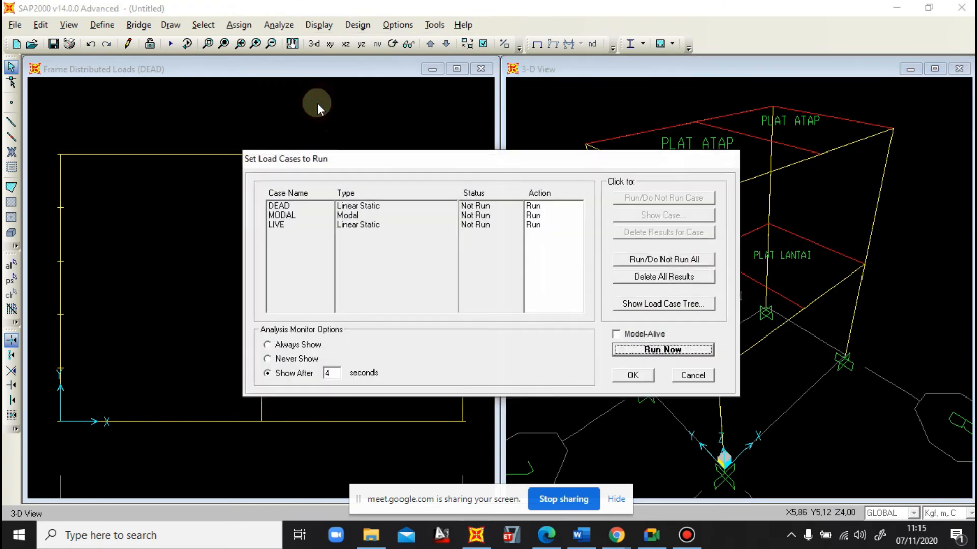
click(348, 216)
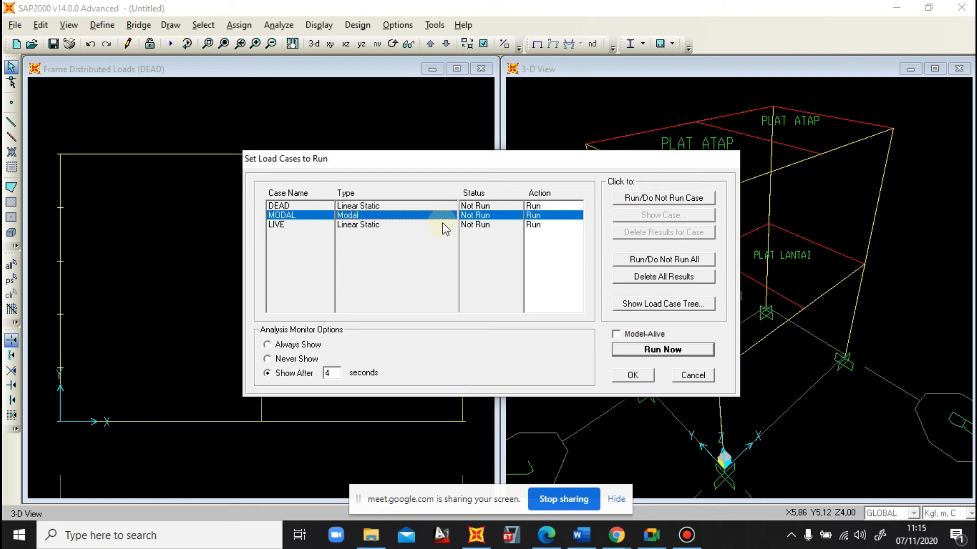
click(648, 198)
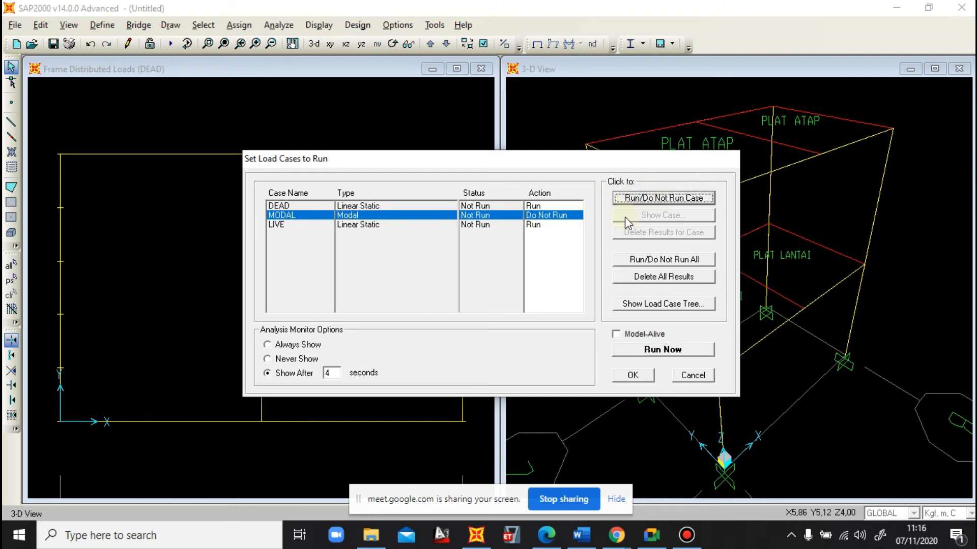
Run the analysis and save the model as KANTOR in the rumah susun folder
click(666, 350)
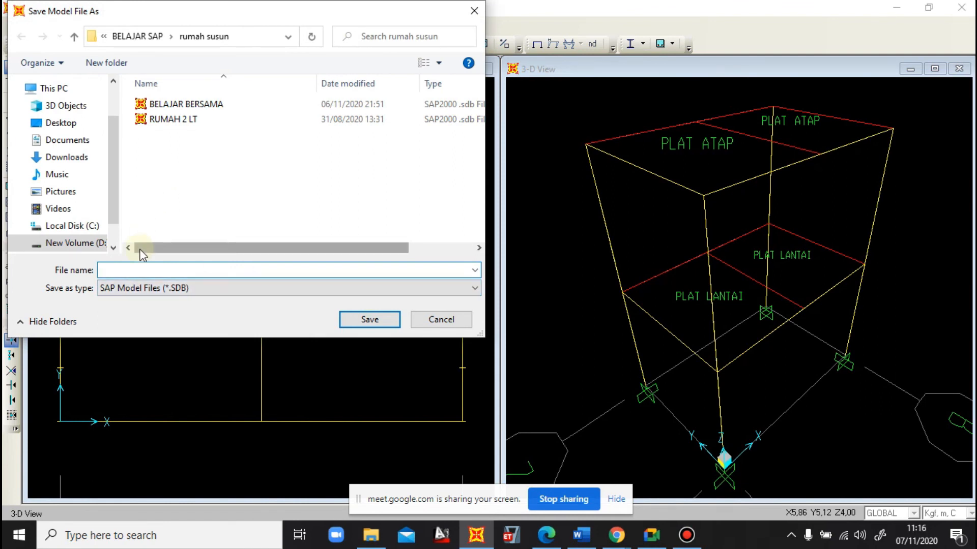
text(KANTOR)
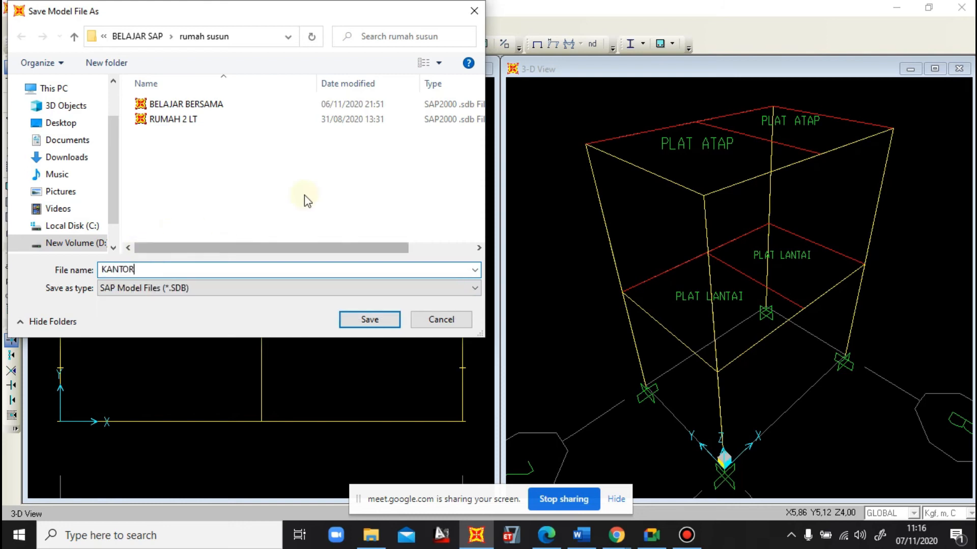
click(375, 321)
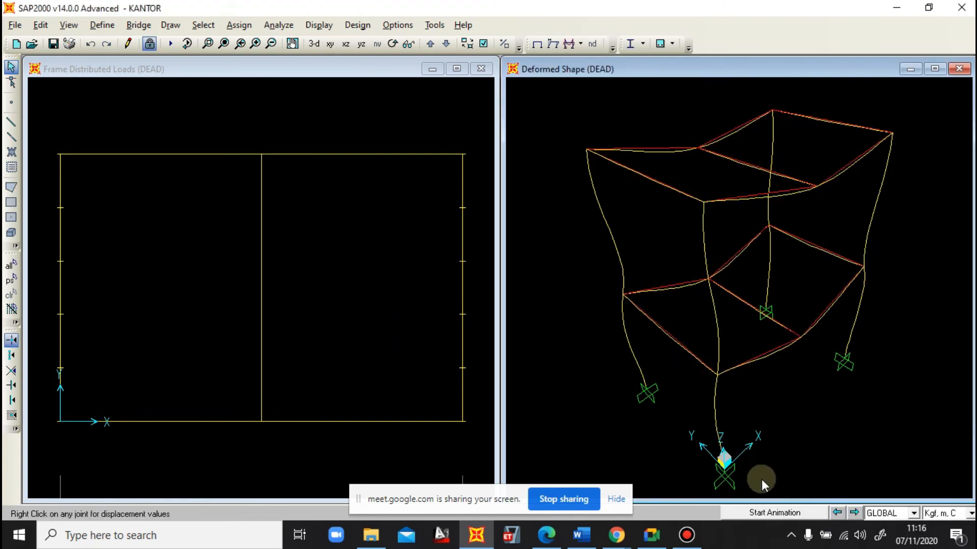
Play the animation of the DEAD deformed shape in the 3D view and stop it
click(766, 513)
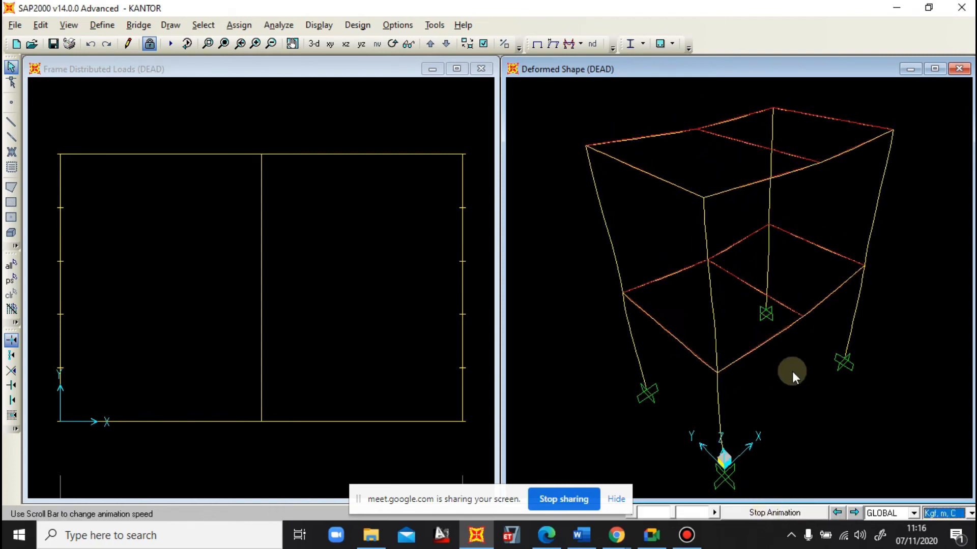
click(775, 513)
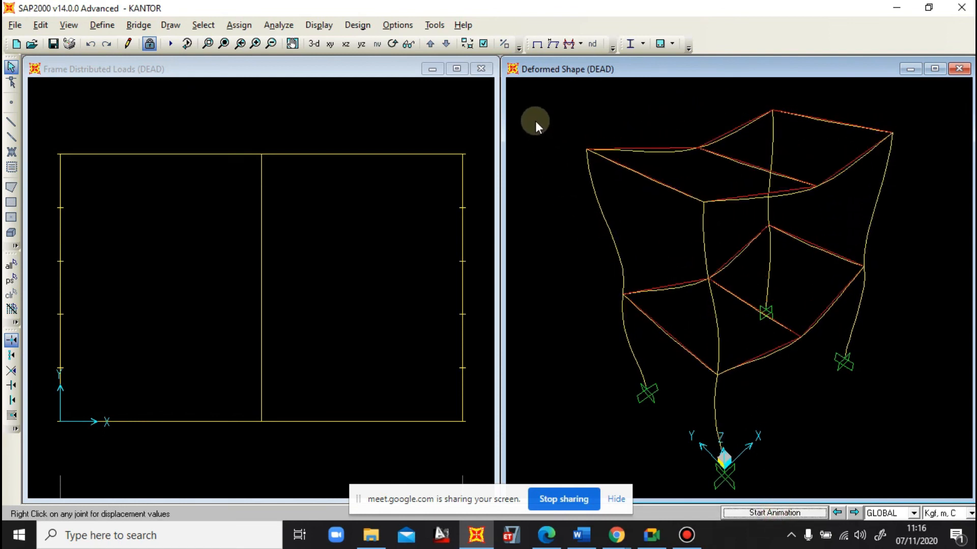
Start the concrete frame design and check of the structure
click(366, 26)
mouse_move(429, 65)
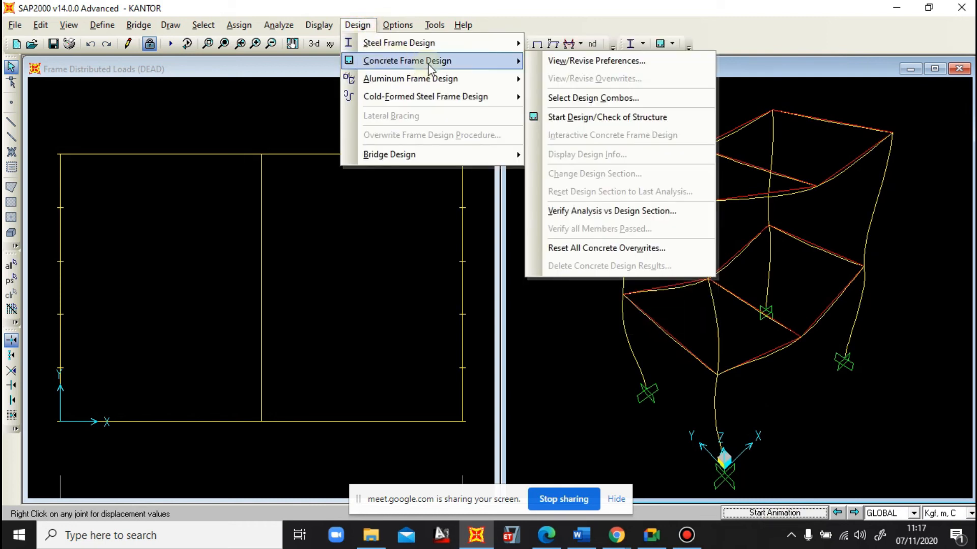
click(572, 118)
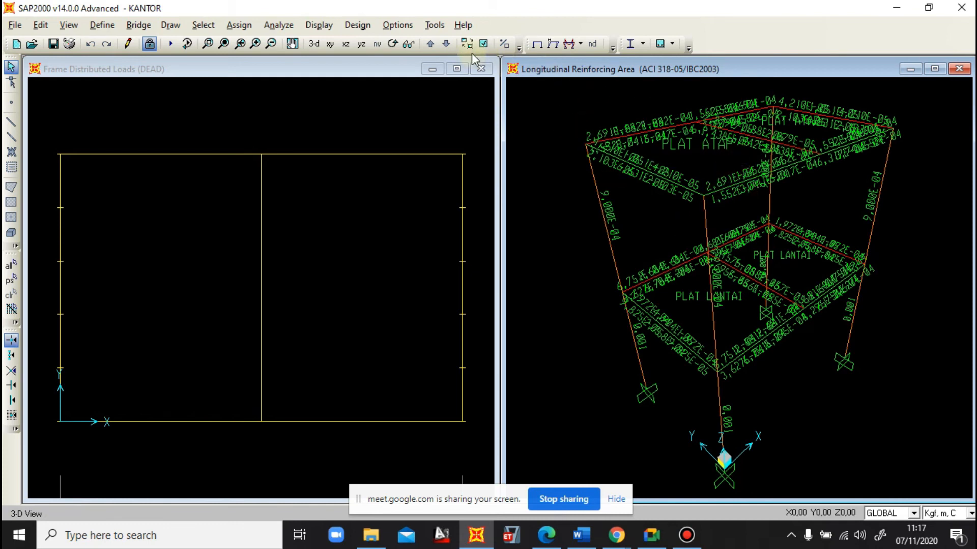
Verify the analysis sections against the design sections for the concrete frames
click(357, 25)
mouse_move(399, 56)
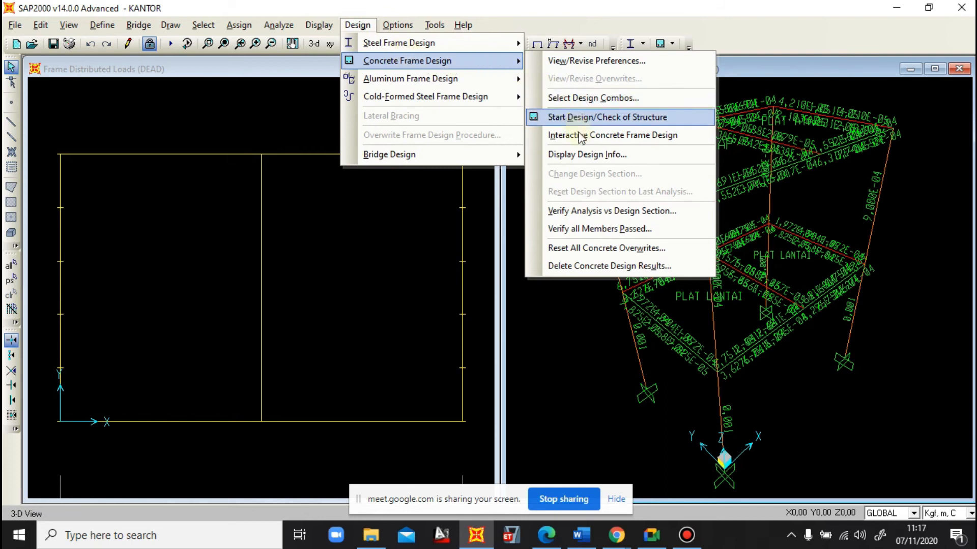
click(599, 215)
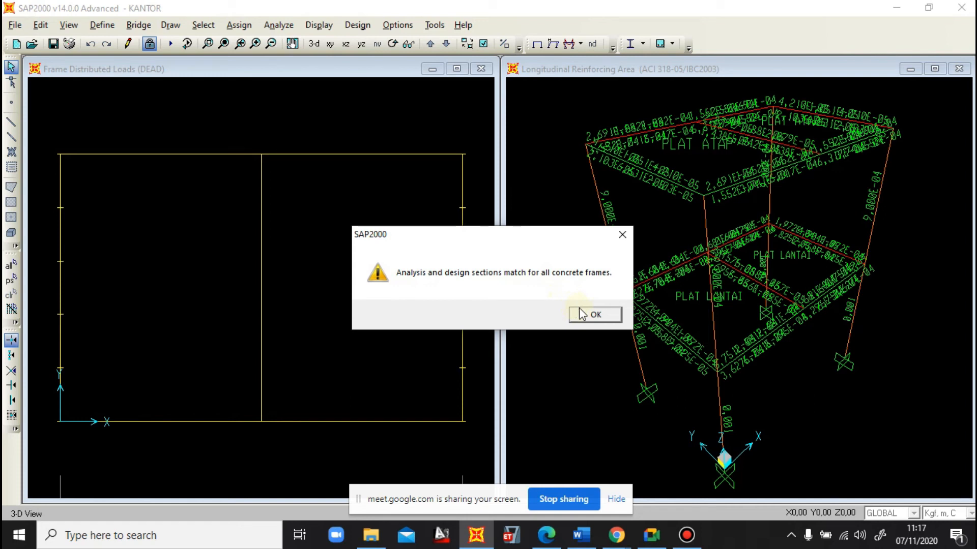
click(596, 317)
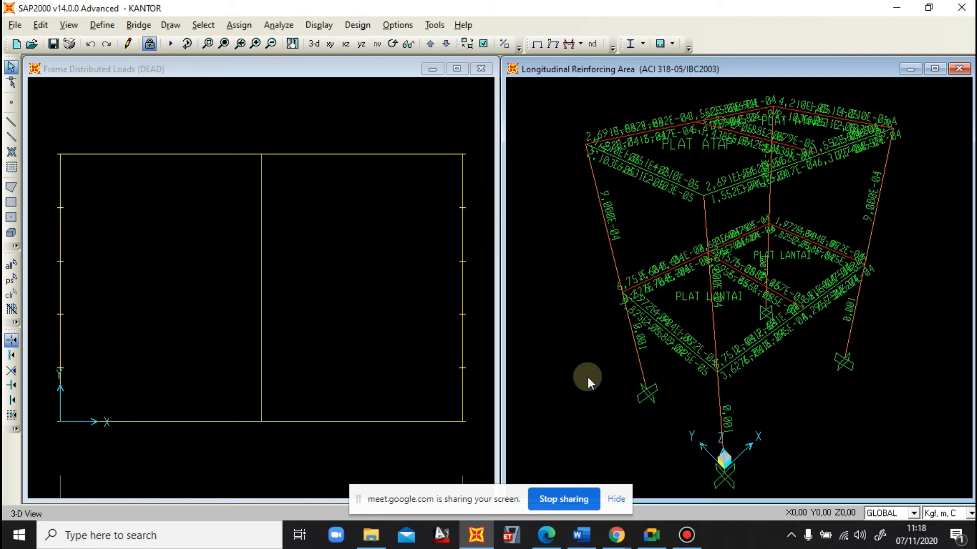
Stop sharing the screen, look through the Google Meet chat, share the entire screen again, and return to SAP2000
click(571, 502)
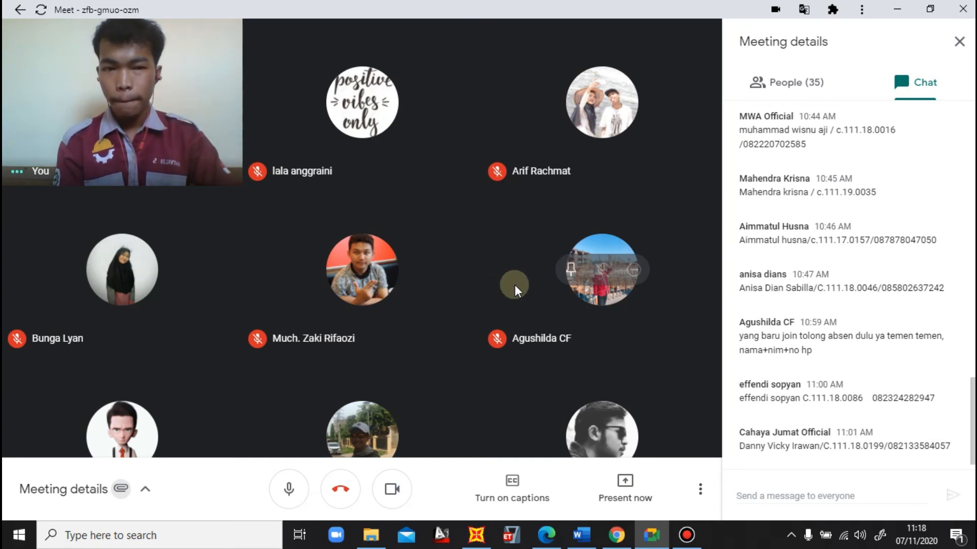
scroll(785, 255, up, 15)
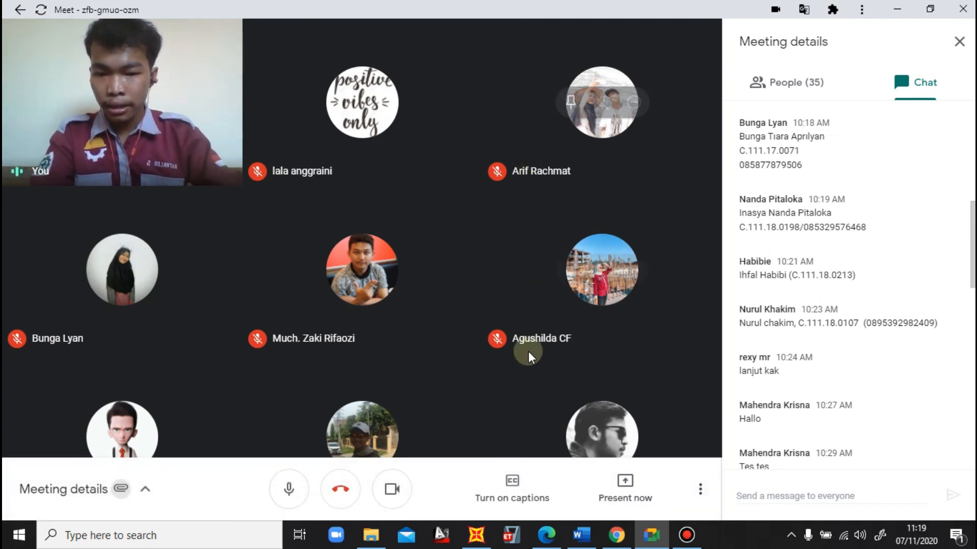
click(619, 490)
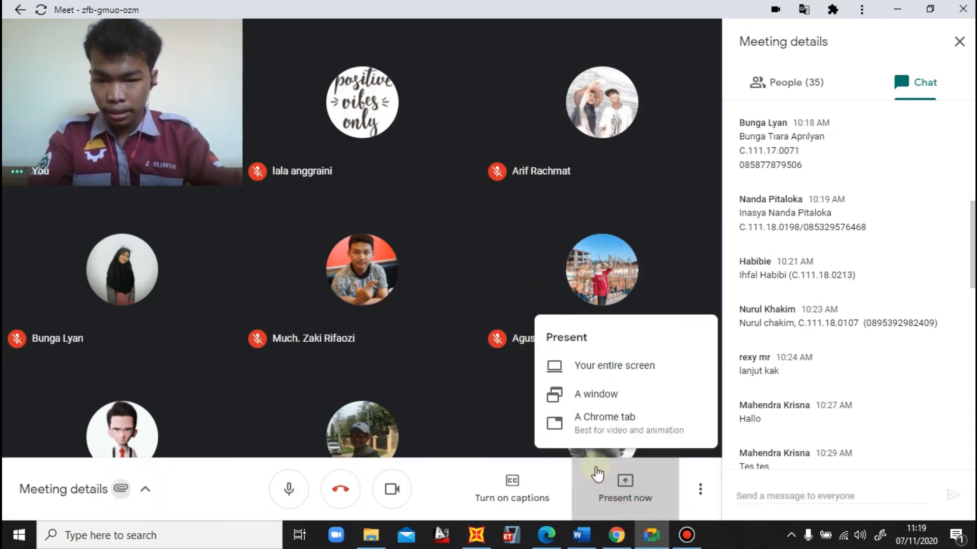
click(588, 362)
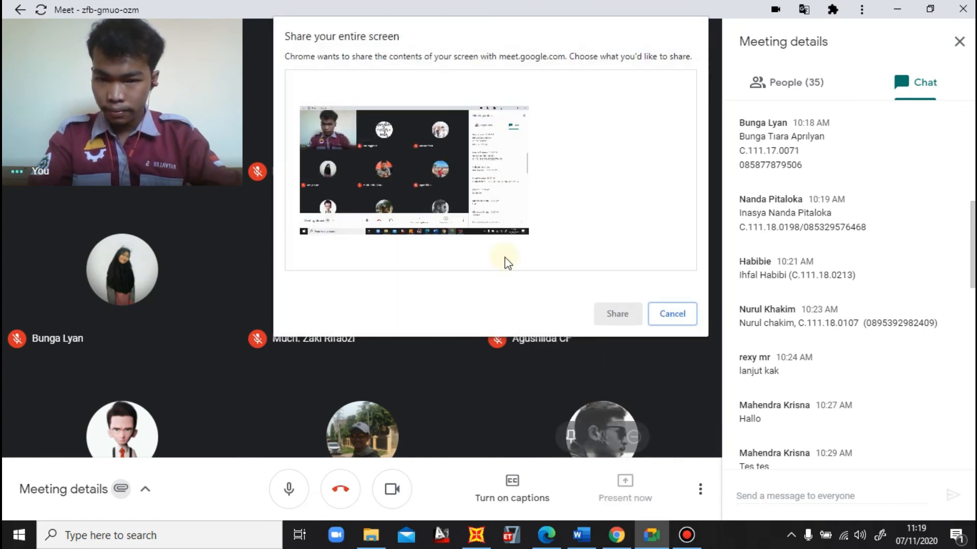
click(617, 314)
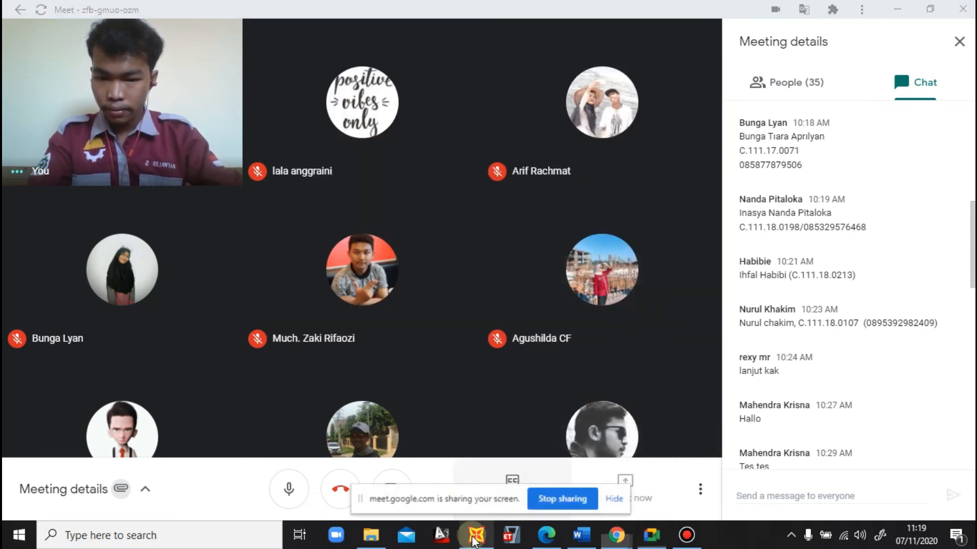
click(477, 531)
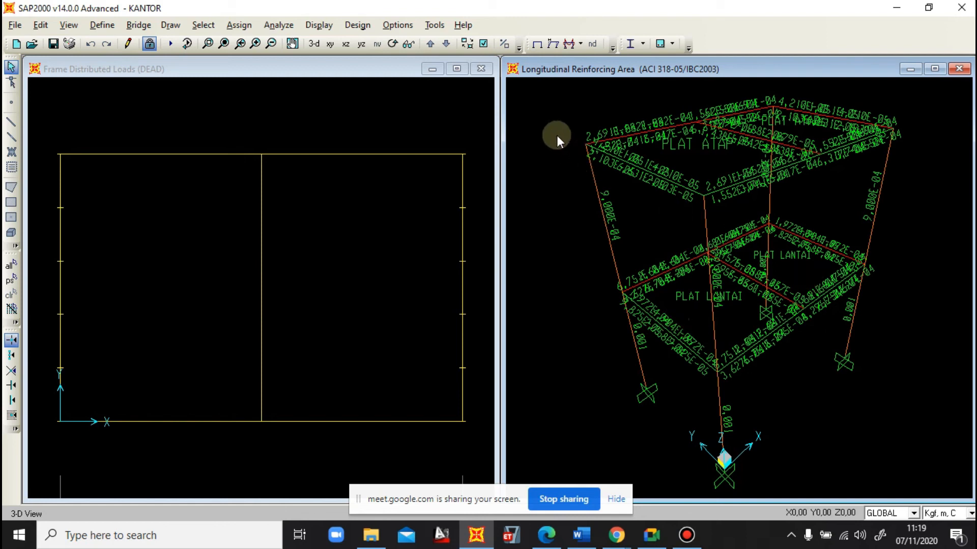
Rotate the 3D view to examine the longitudinal reinforcing areas of the frame from another angle
click(391, 43)
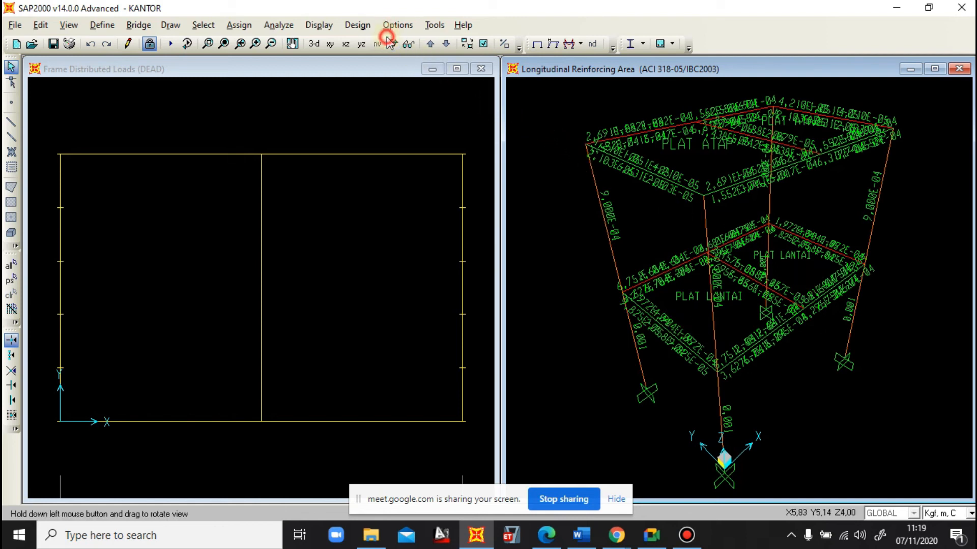
drag(629, 199, 549, 180)
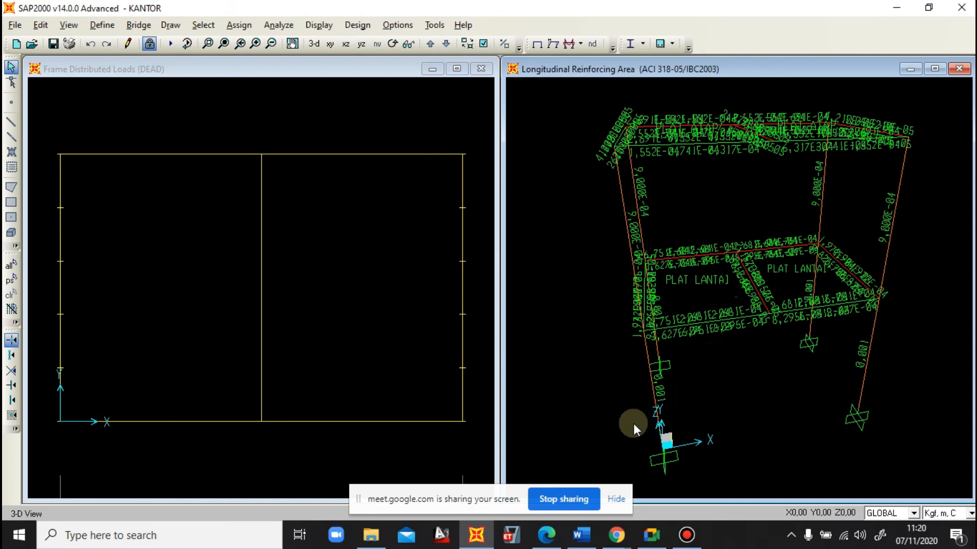
Stop sharing the screen, switch to Google Meet and read the latest participant messages in the chat
click(577, 501)
click(651, 535)
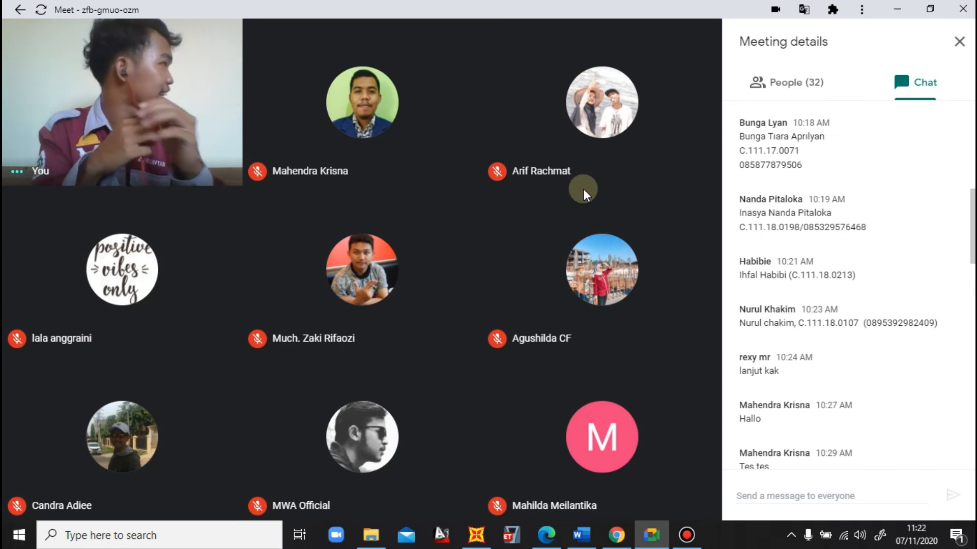
scroll(902, 259, down, 15)
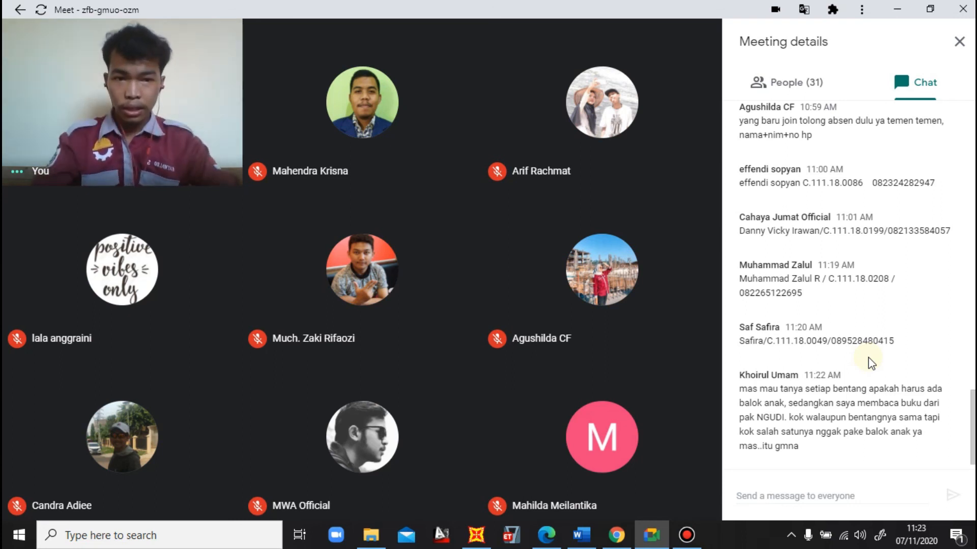
scroll(871, 361, up, 2)
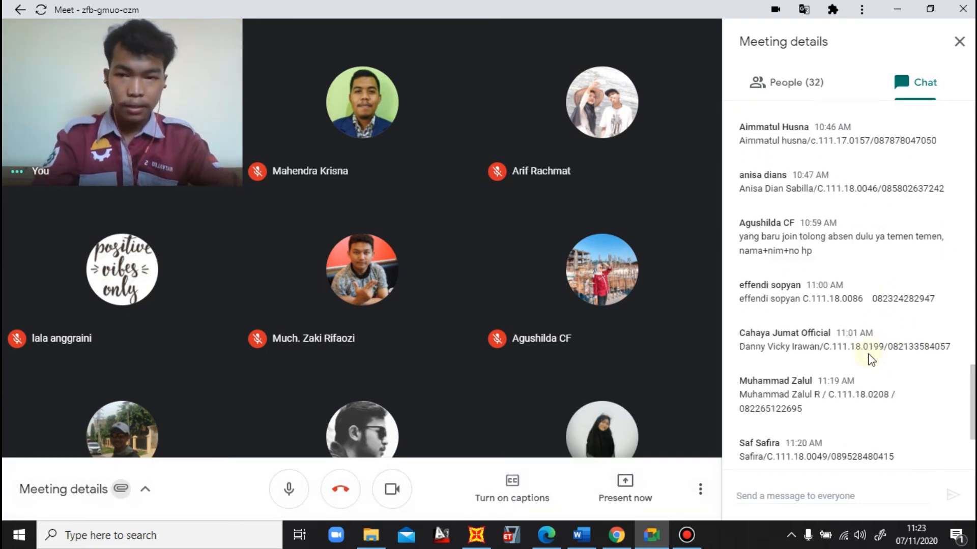
scroll(872, 360, up, 2)
scroll(871, 360, down, 4)
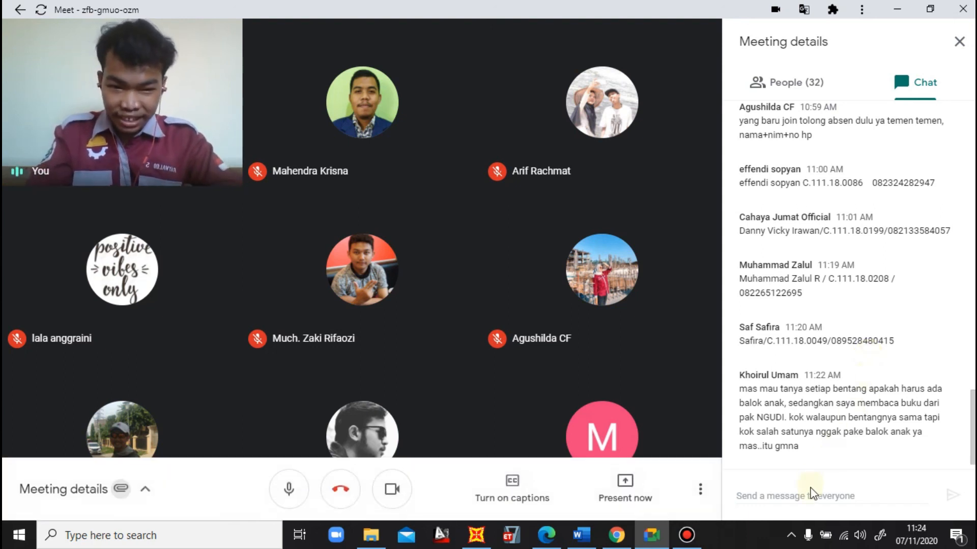
Send the messages "channel yotube" and "RYD OKE" to everyone in the meeting chat
click(812, 496)
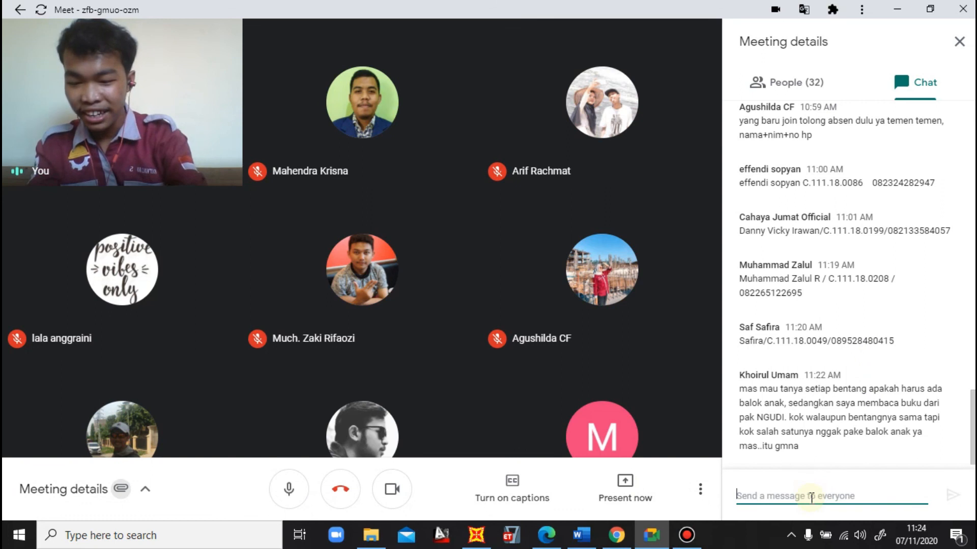
text(c)
key(BackSpace)
key(BackSpace)
text(channel yotube)
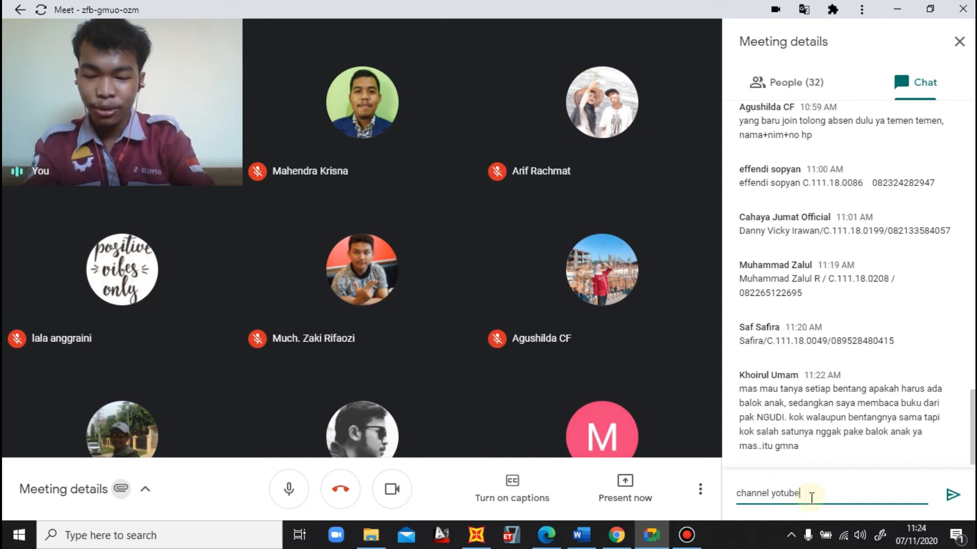
key(Return)
text(RYD OKE)
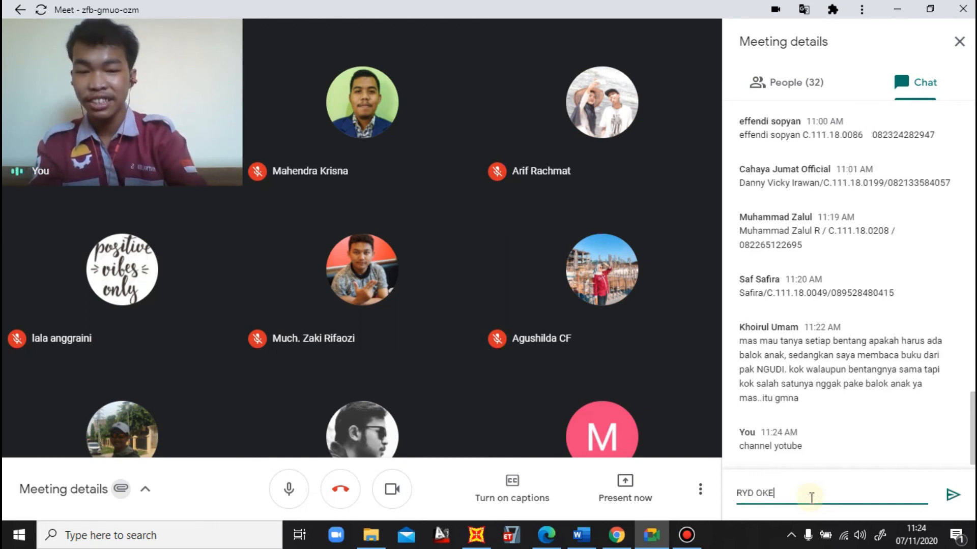
key(Return)
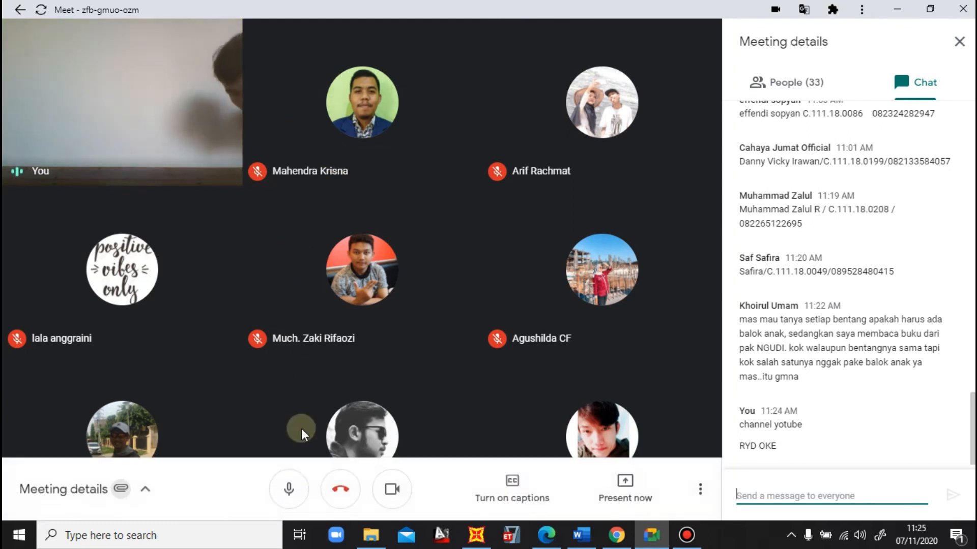
Mute the microphone in the meeting and turn it back on
click(288, 488)
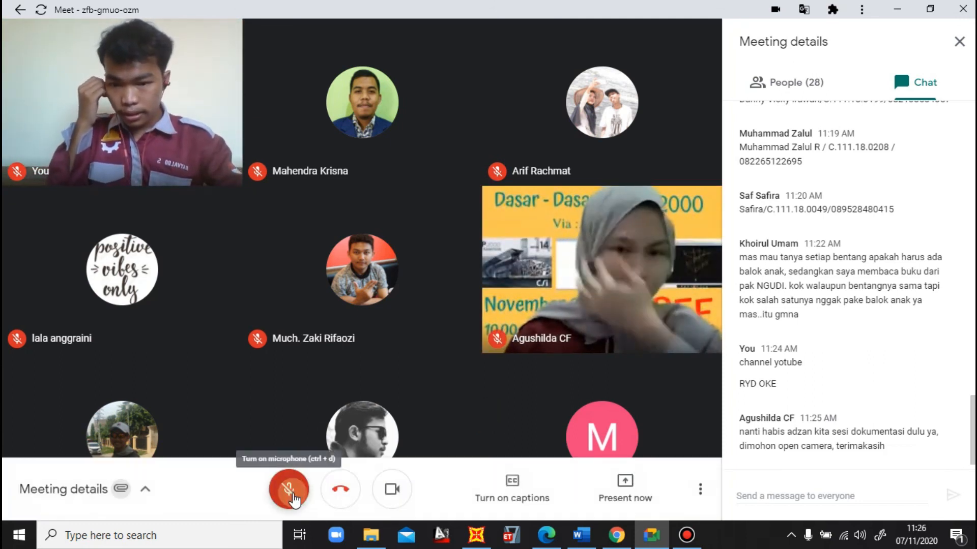
click(289, 493)
mouse_move(402, 370)
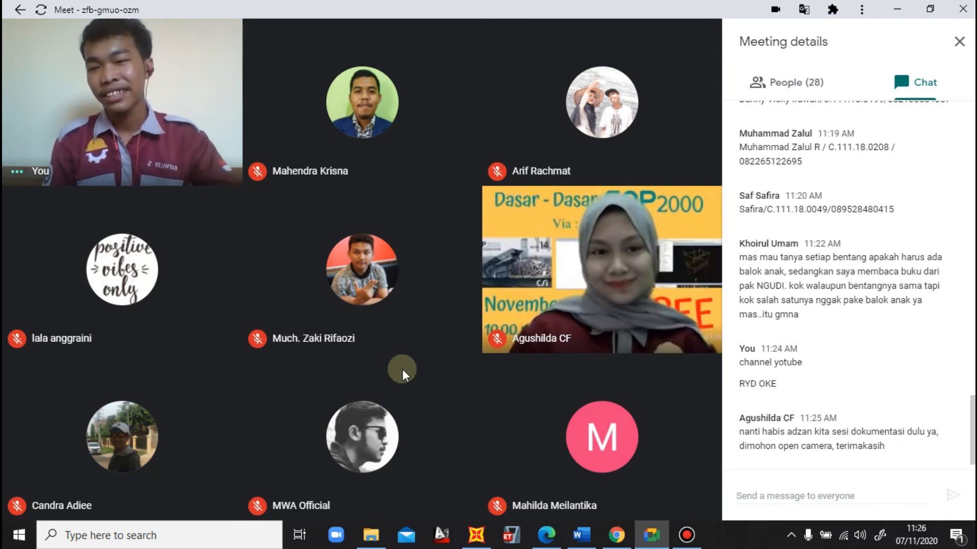
Mute the microphone and close the meeting details with the chat
click(288, 489)
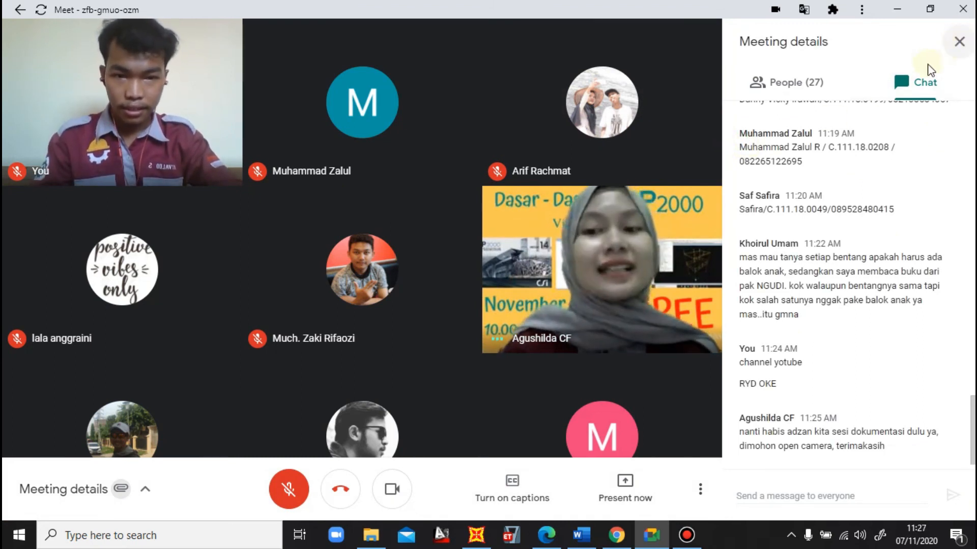
click(960, 42)
mouse_move(700, 43)
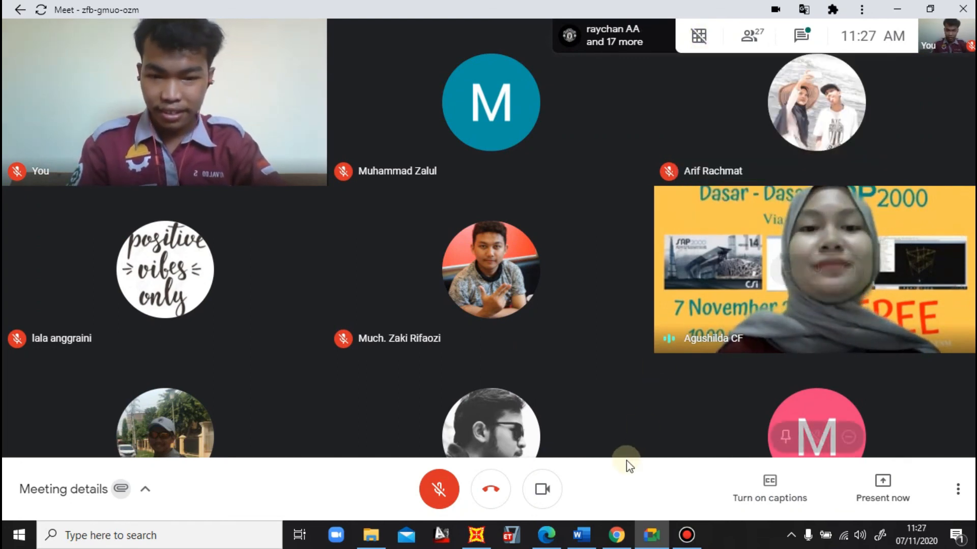
Switch to the Word document BELAJAR BERSAMA SAP 2000 and place the cursor on its blank last page
click(594, 534)
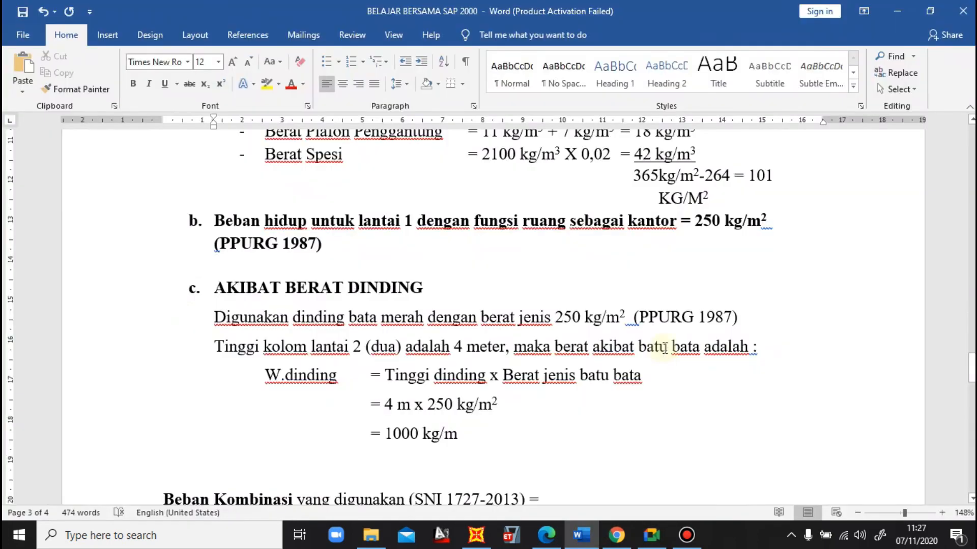
scroll(684, 331, down, 10)
scroll(684, 331, down, 5)
click(442, 295)
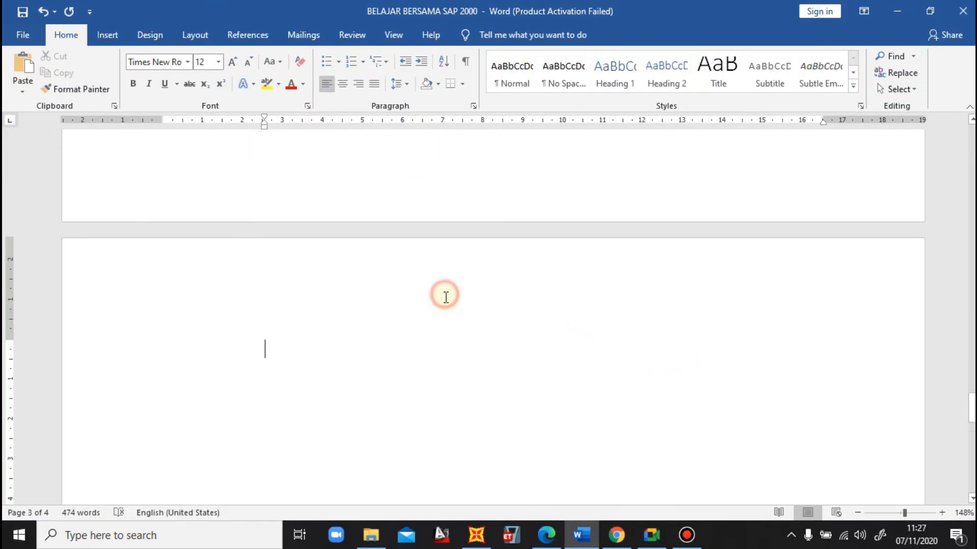
Return to Google Meet, unmute the microphone to speak to the participants, and mute it again
click(654, 534)
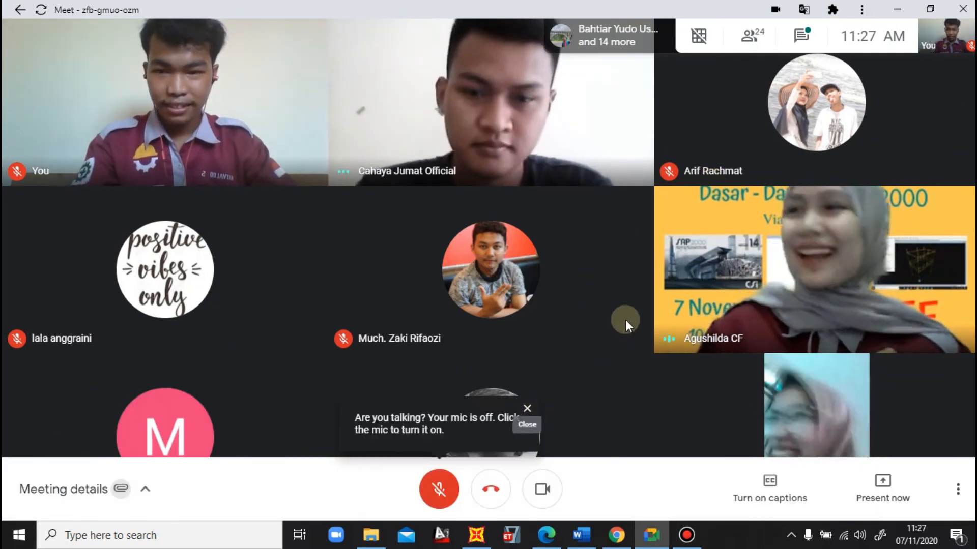
click(441, 486)
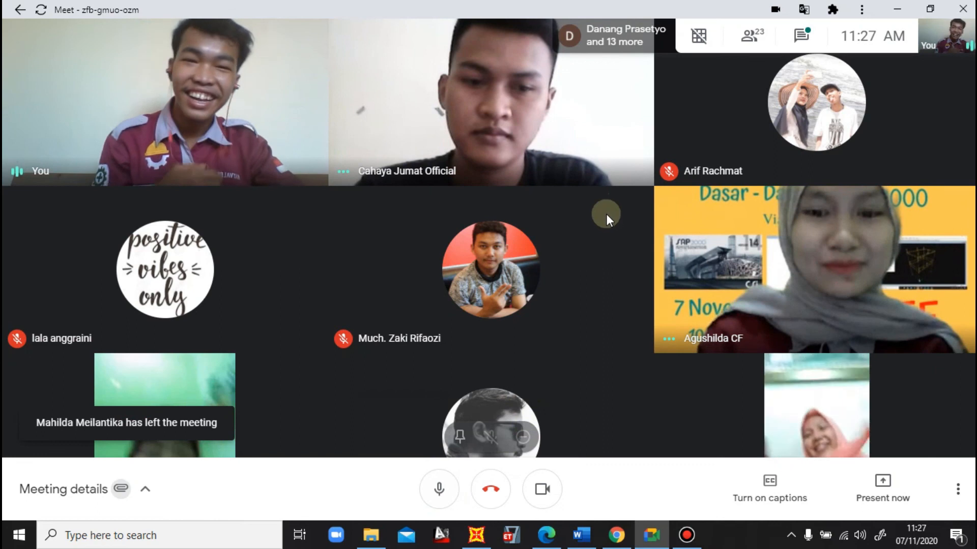
click(441, 492)
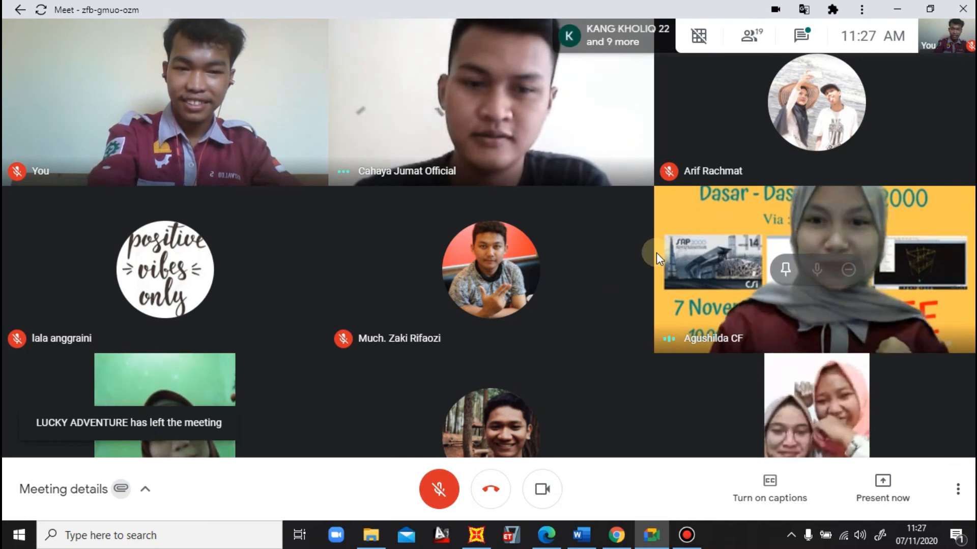
Switch to Word, paste the captured meeting screenshot on the last page, and place the cursor below the picture
click(580, 534)
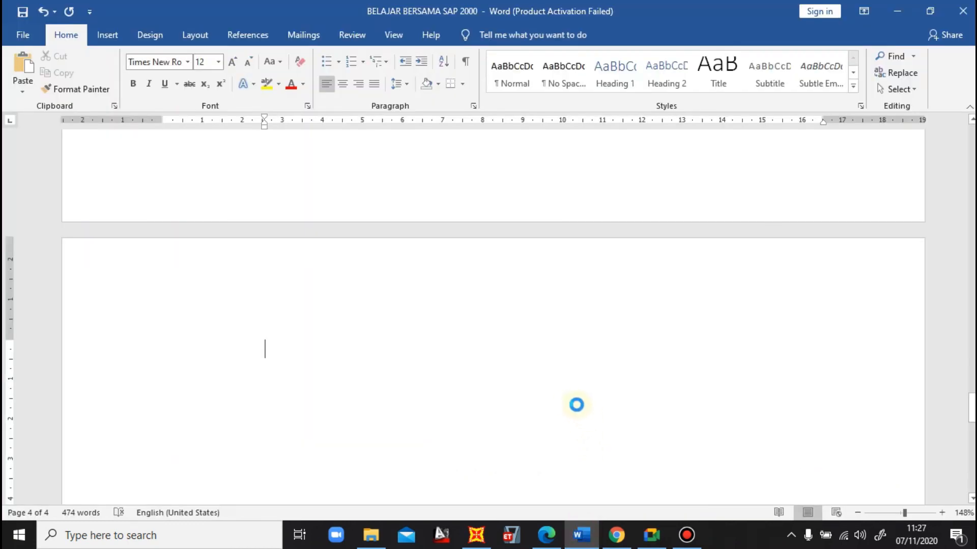
key(ctrl+v)
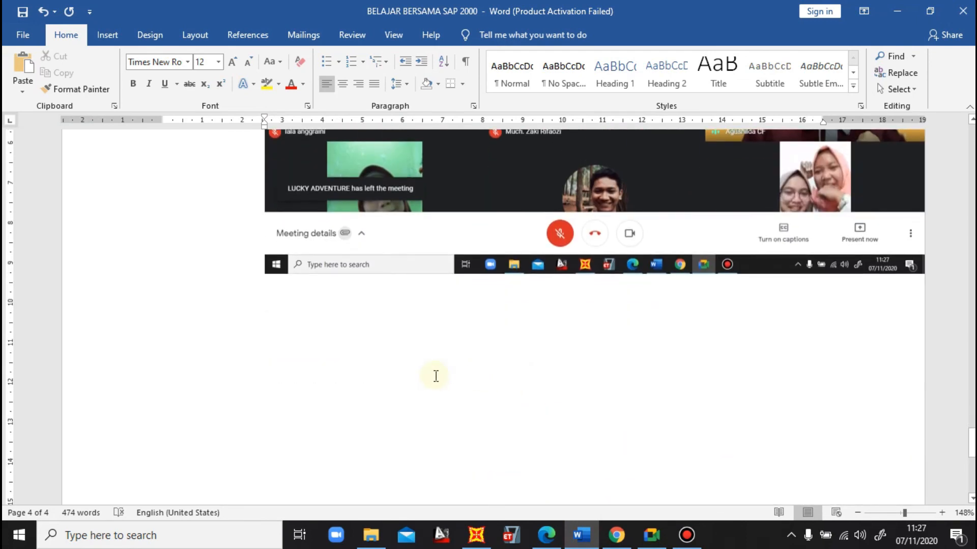
click(436, 376)
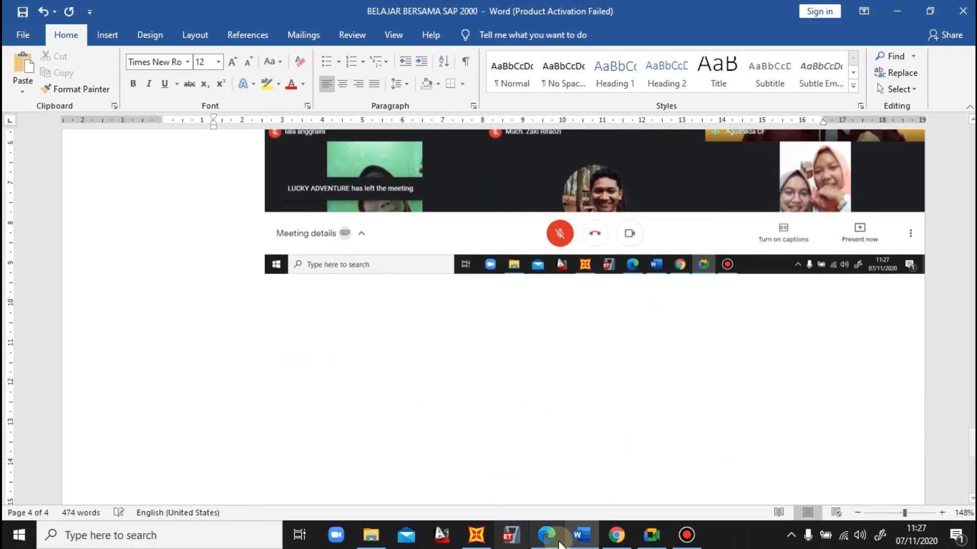
Go back to the Google Meet call, turn the microphone on for a short reply, and turn it off
click(652, 535)
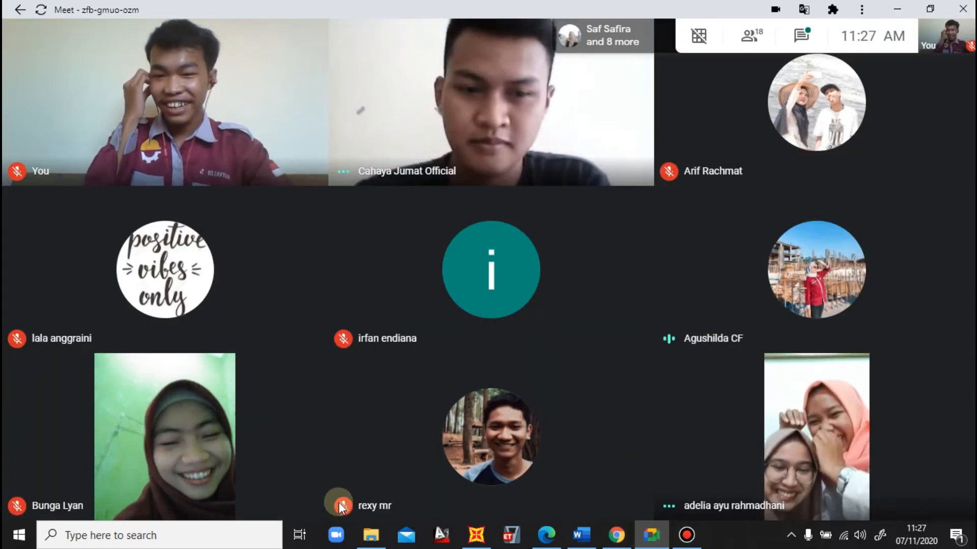
click(438, 492)
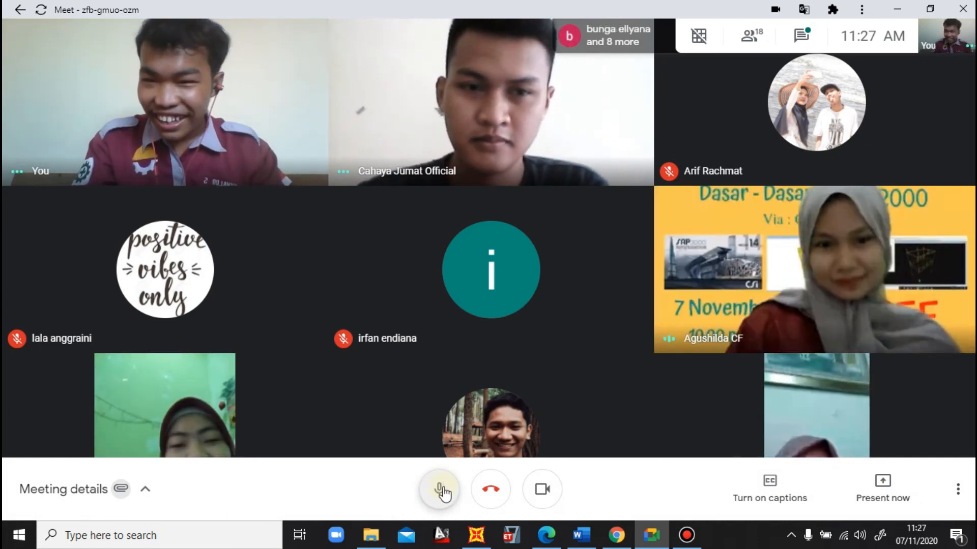
click(450, 489)
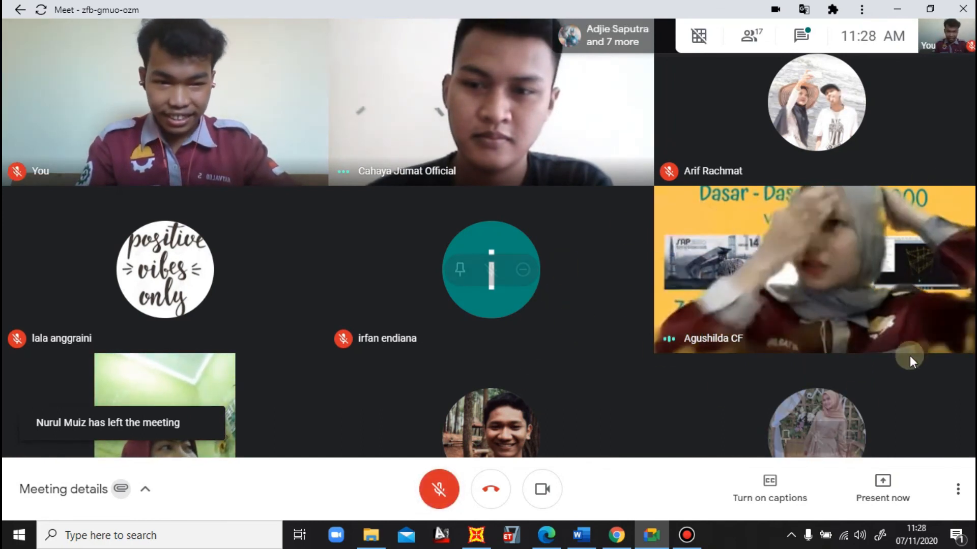
mouse_move(916, 344)
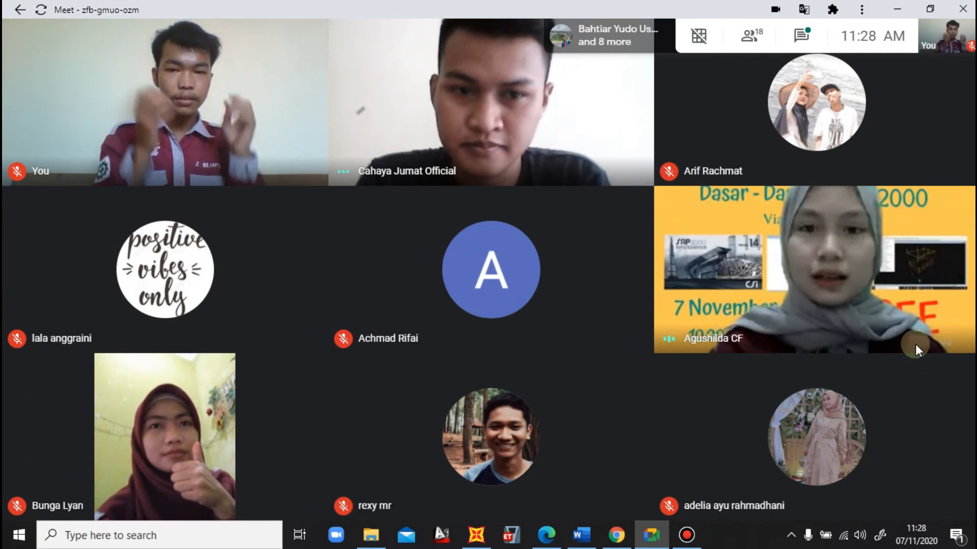
Paste a second meeting screenshot below the first one in the Word document, check both pictures, and return to Google Meet
mouse_move(495, 471)
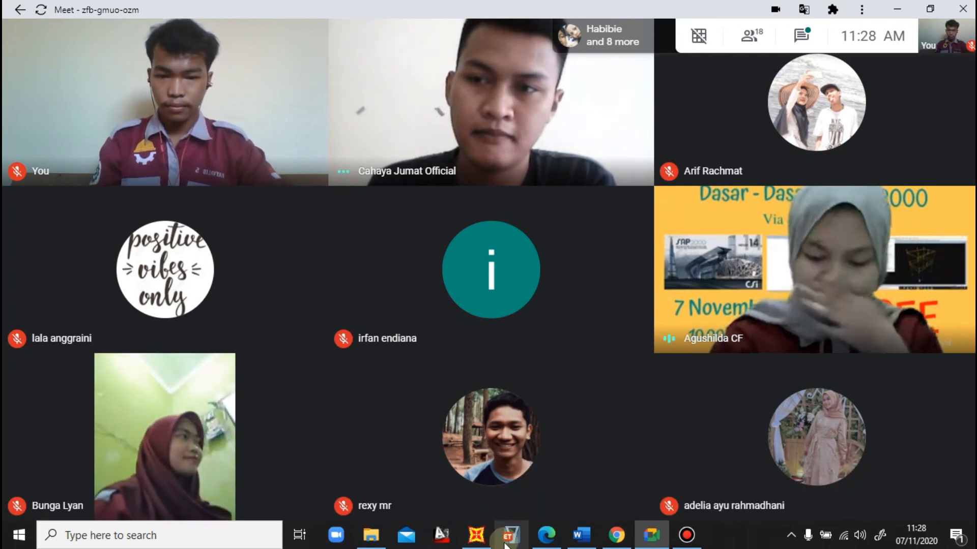
click(586, 540)
scroll(615, 401, down, 3)
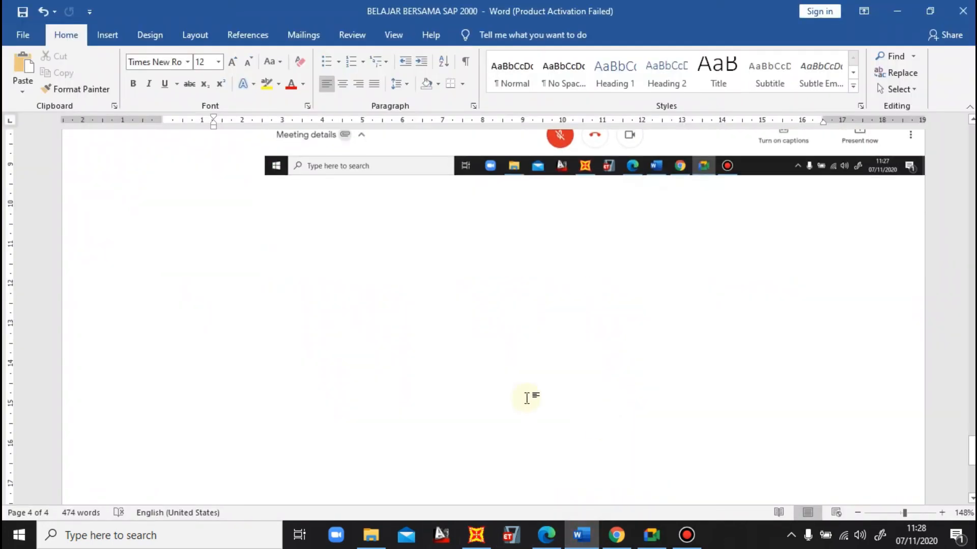
key(ctrl+v)
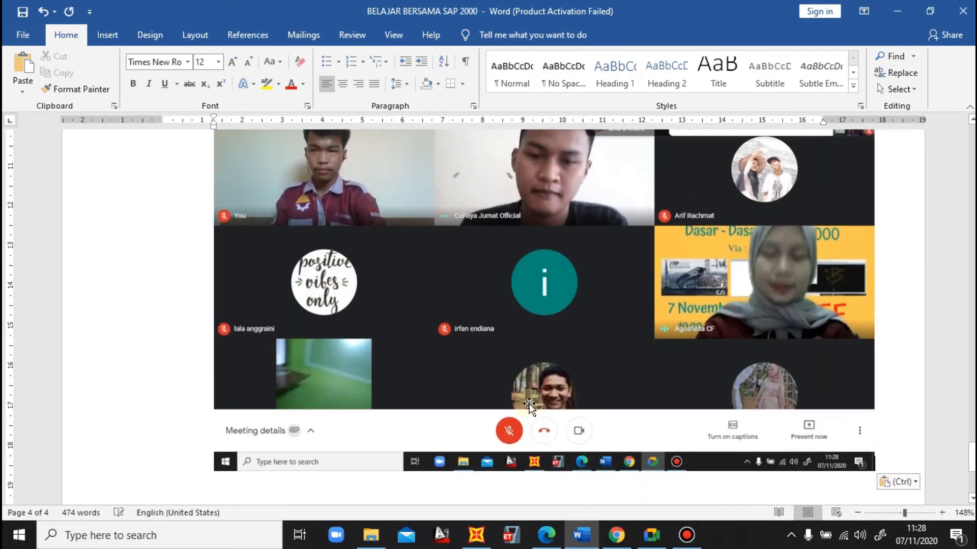
scroll(536, 397, up, 3)
scroll(544, 395, up, 5)
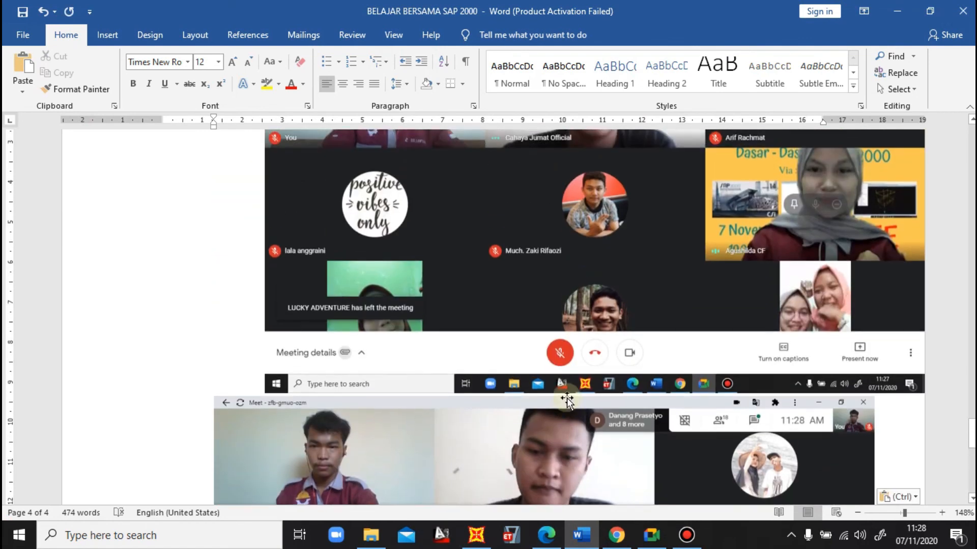
scroll(581, 402, down, 4)
scroll(597, 407, down, 5)
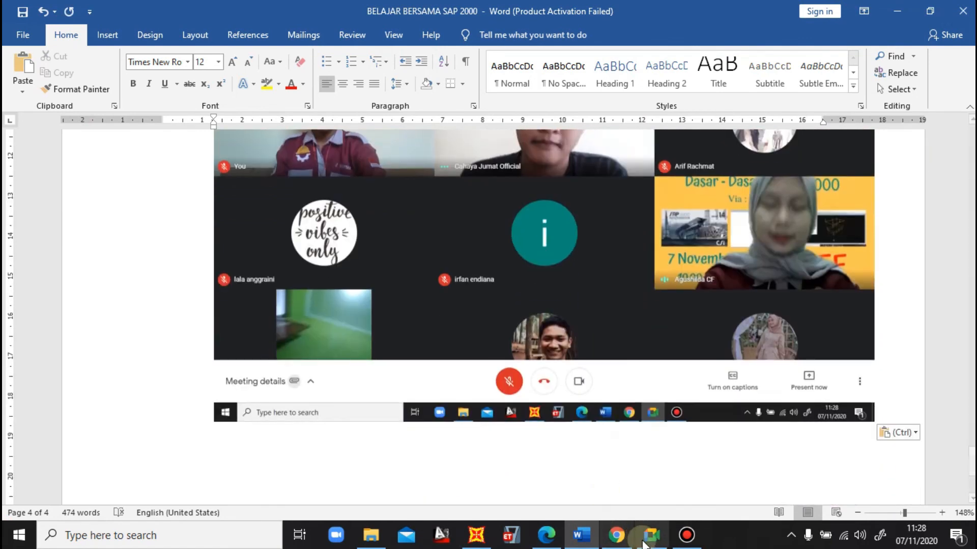
click(645, 538)
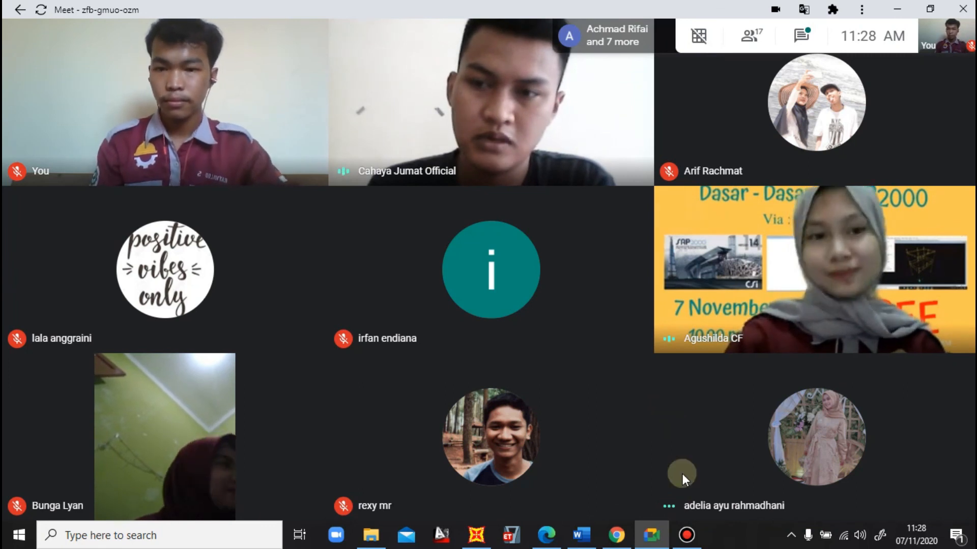
mouse_move(743, 490)
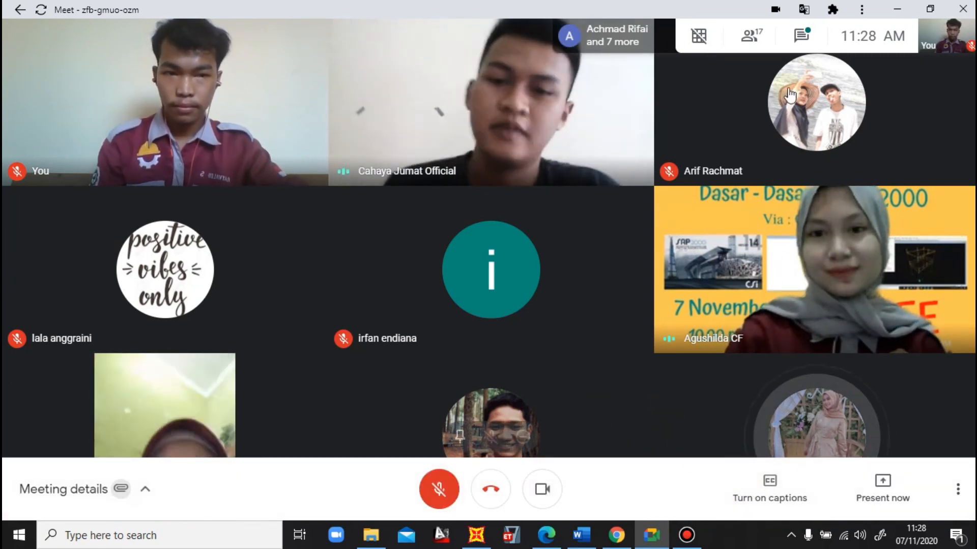